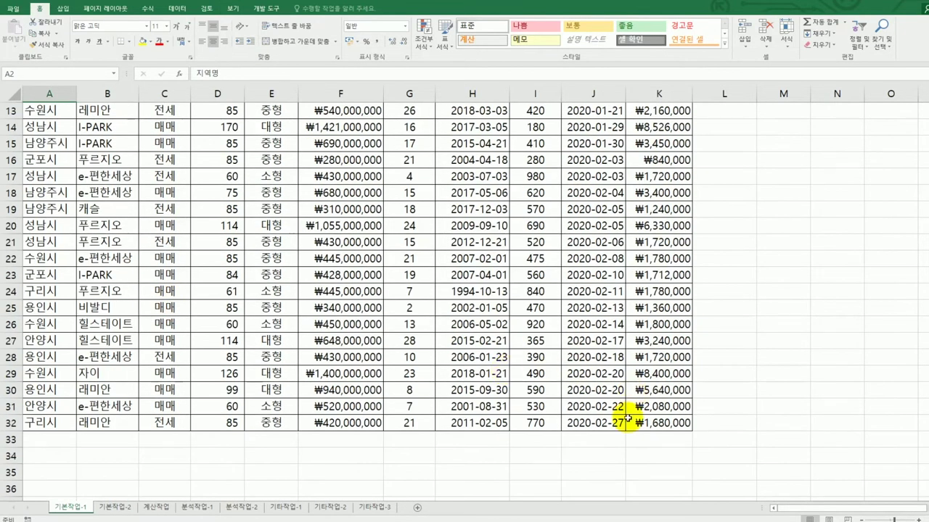
Step: Enter the label 조건 in cell A34 below the apartment transaction table as the criteria heading
scroll(627, 419, up, 4)
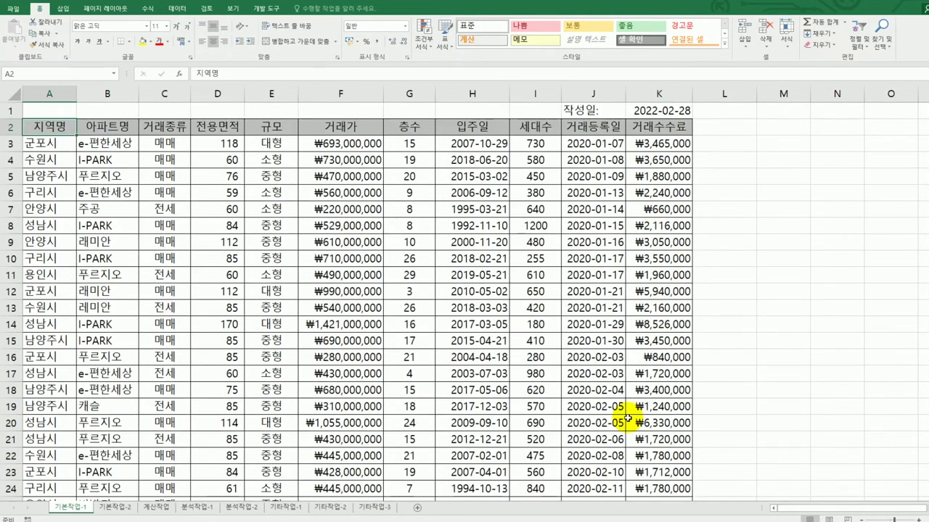
scroll(196, 373, down, 5)
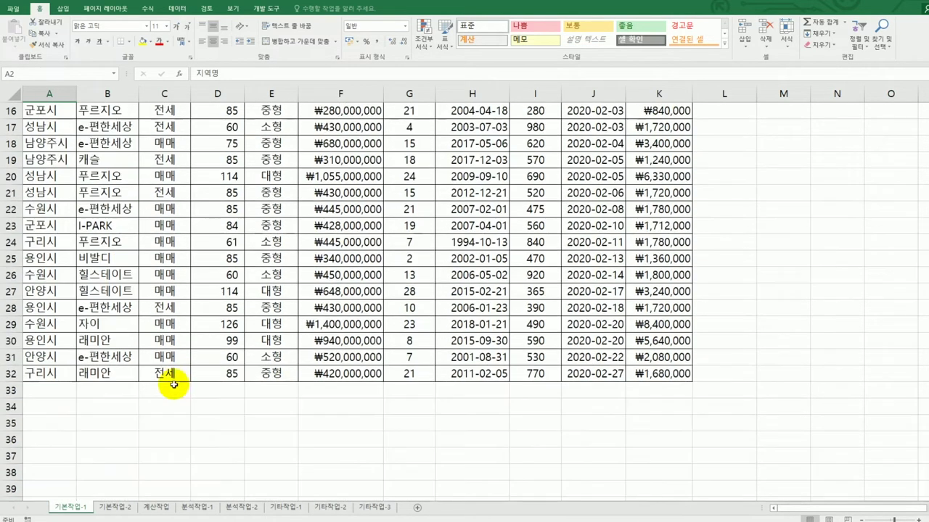
click(38, 407)
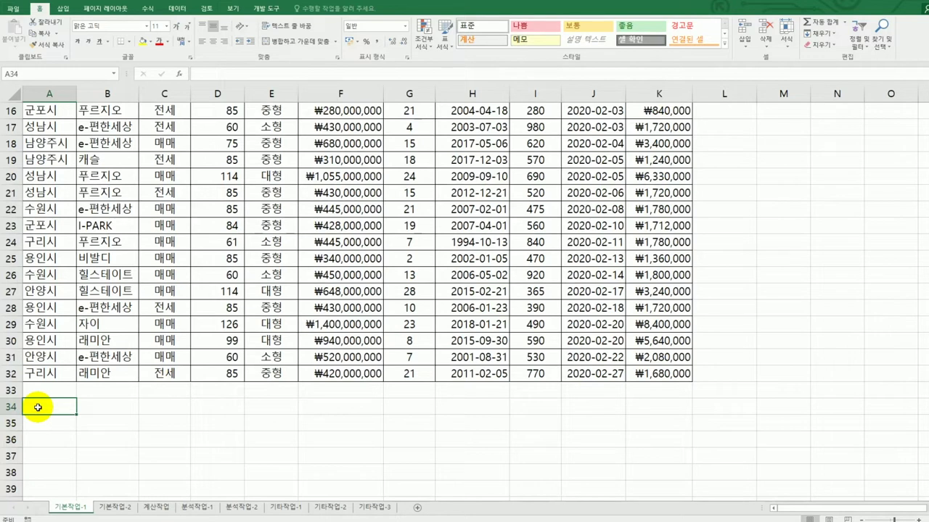
text(wh)
key(BackSpace)
key(BackSpace)
text(조거ㄴ)
key(Return)
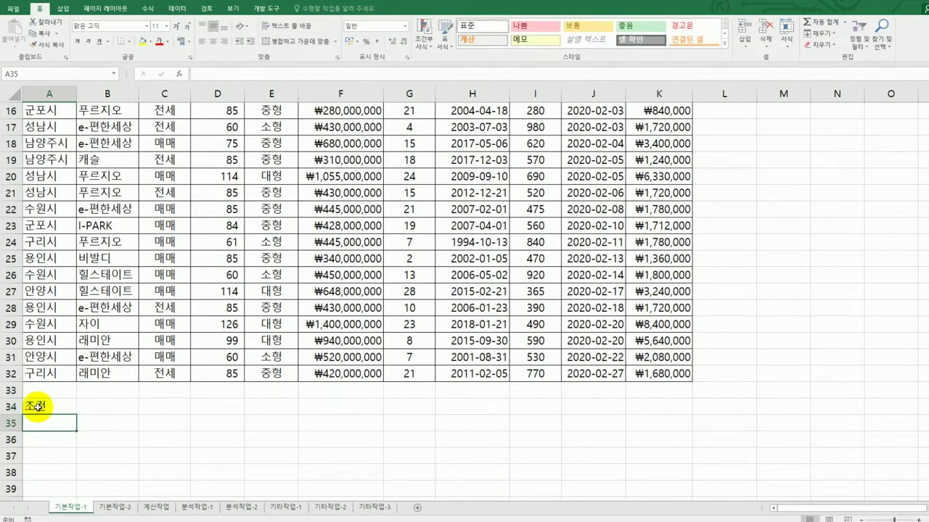
Step: Start an AND formula in A35 whose first condition is D3>=100 for the 전용면적 column
text(=)
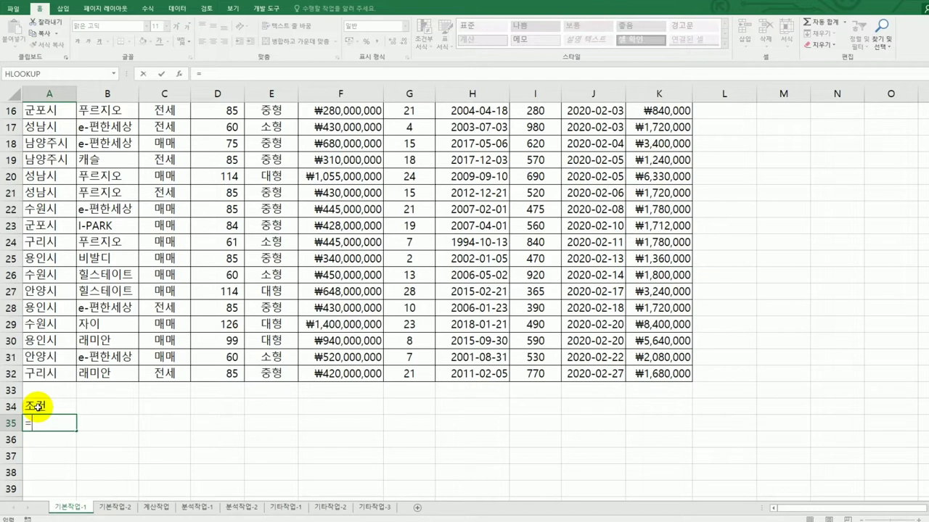
text(ㅁ)
key(BackSpace)
text(and()
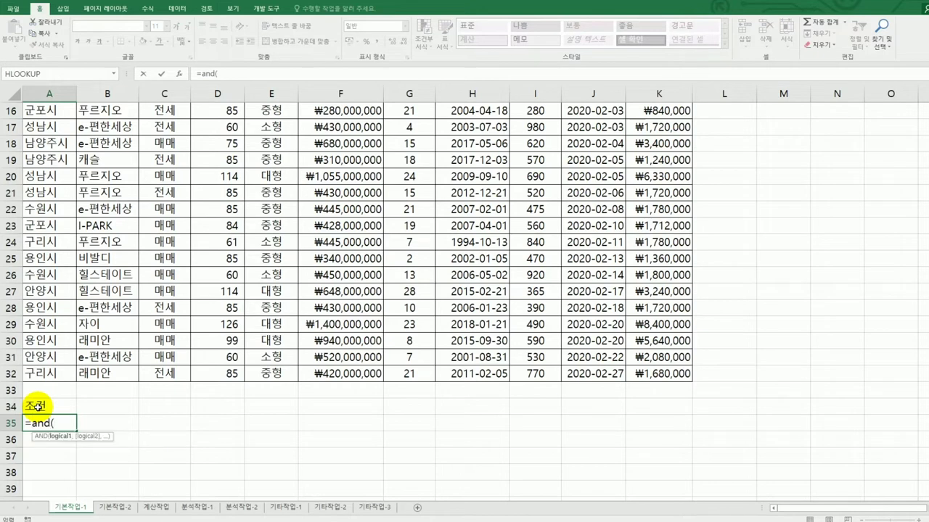
scroll(186, 408, up, 5)
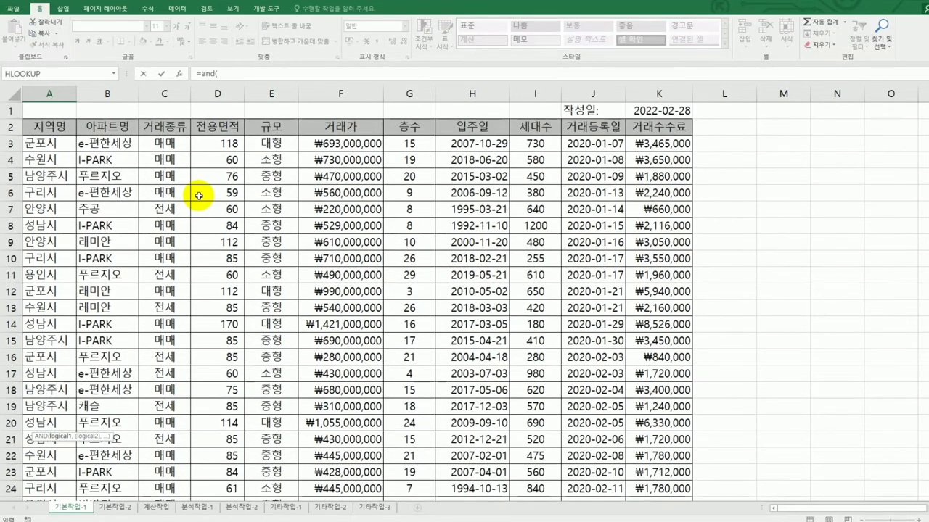
click(216, 147)
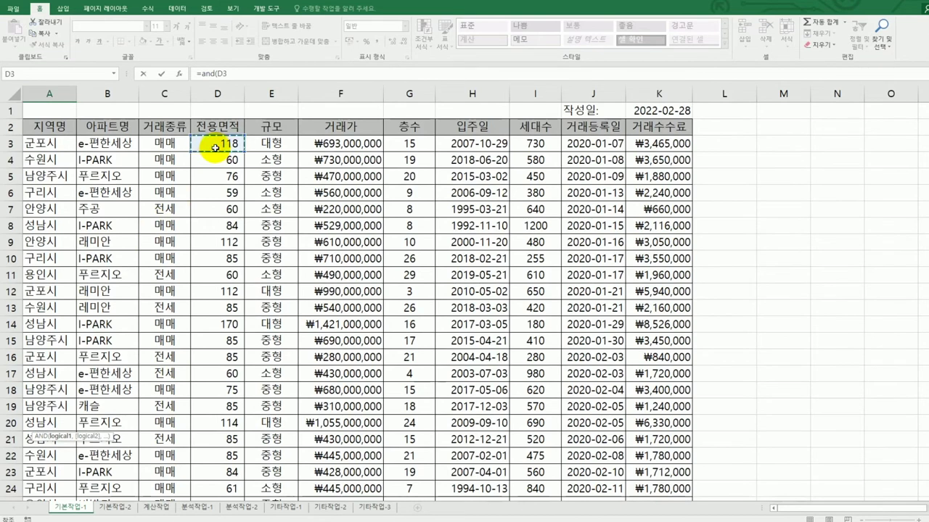
text(>=100,)
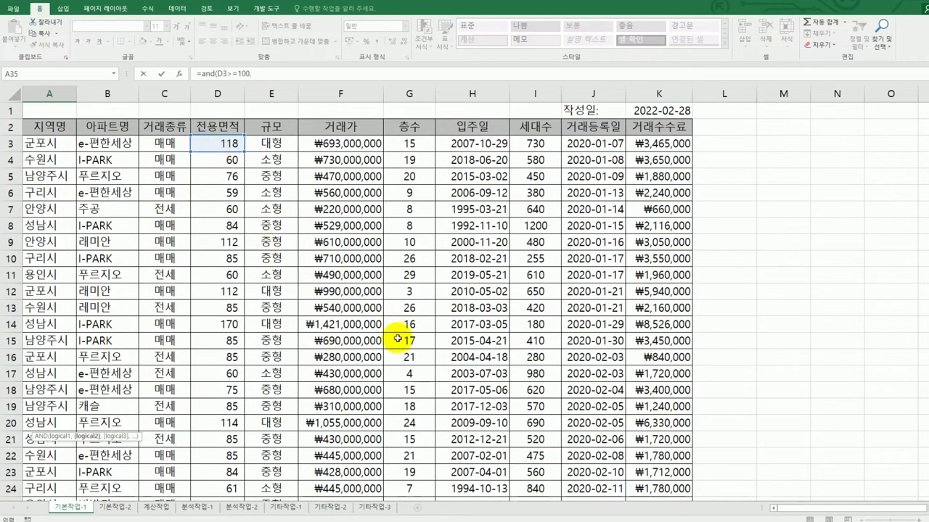
Step: Add EDATE(H3,10*12) to the AND formula as the start of its second condition, based on the 입주일 column
scroll(394, 354, down, 5)
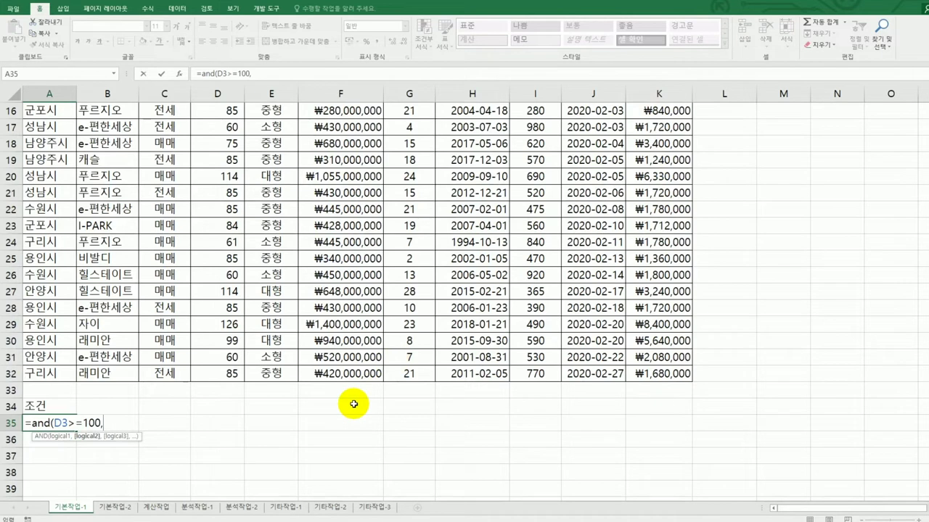
text(ed)
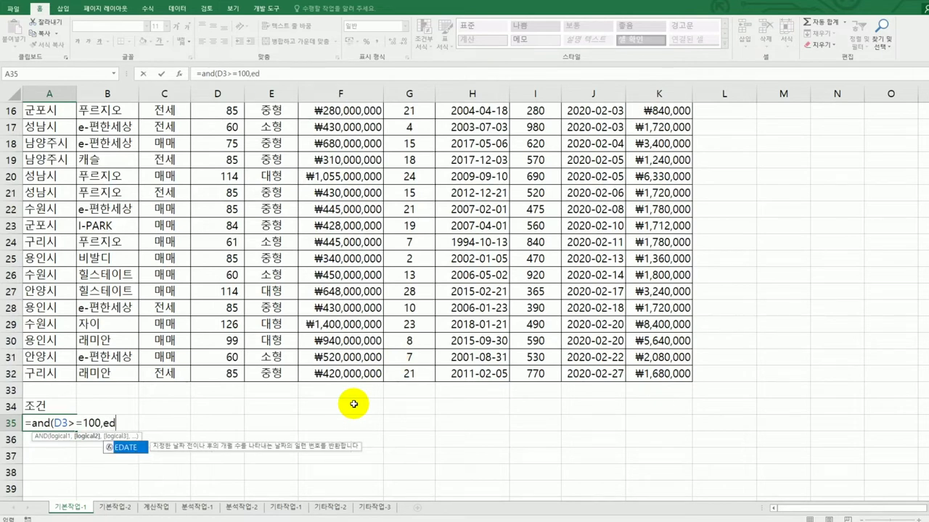
double_click(132, 451)
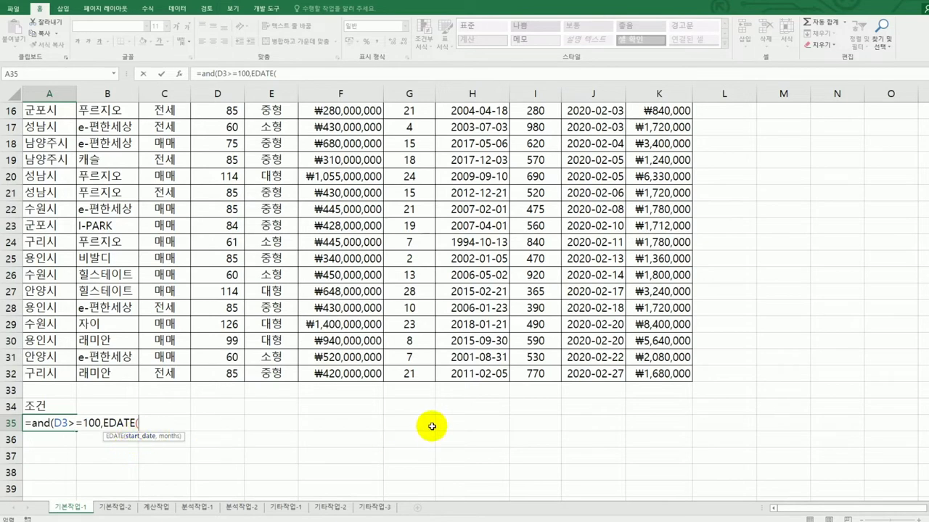
scroll(431, 425, up, 5)
click(477, 143)
text(,)
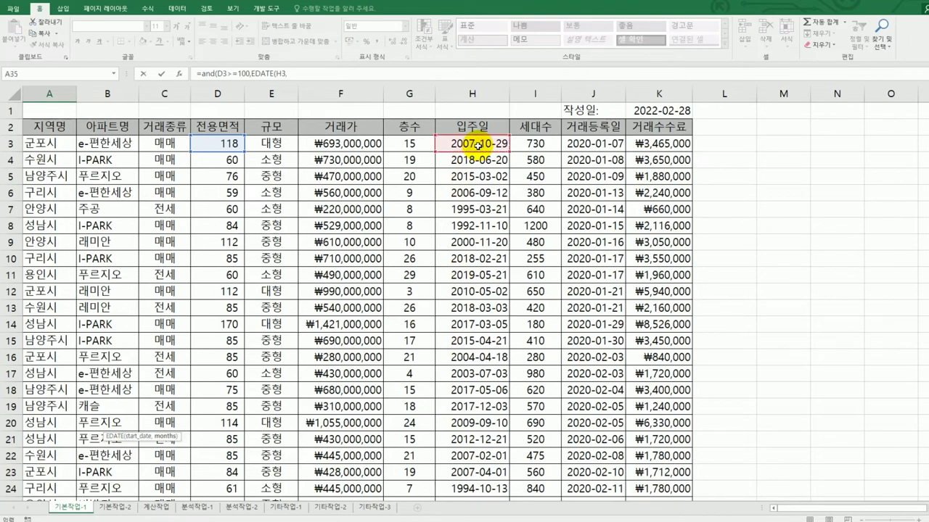
scroll(490, 244, down, 7)
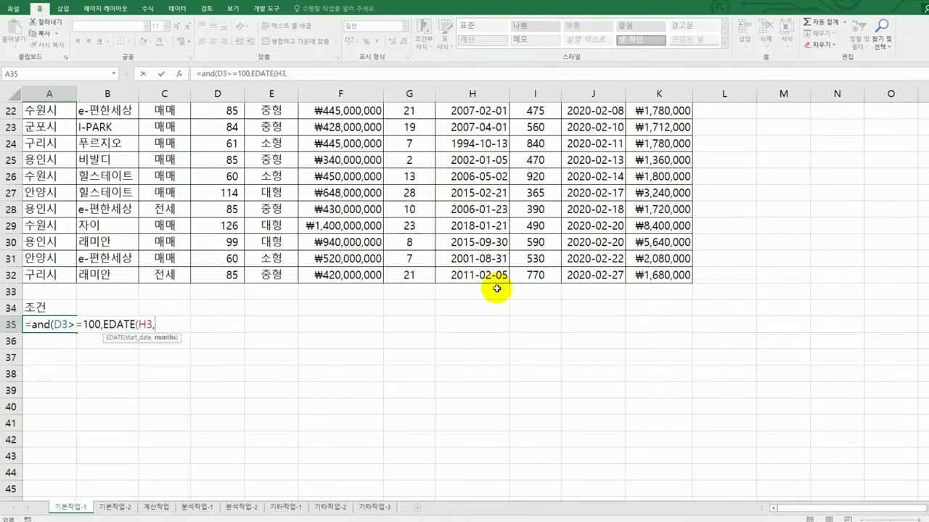
text(10*12))
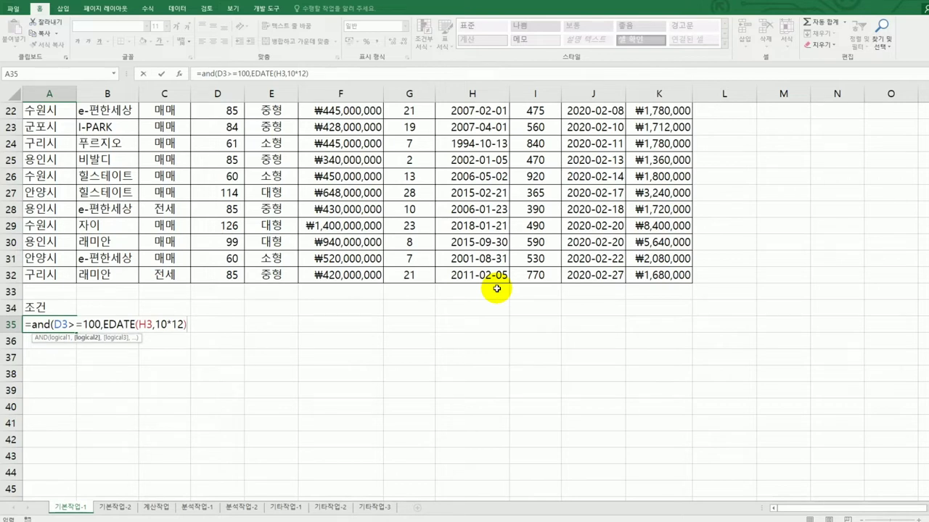
Step: Complete the second condition with >=$K$1, comparing against the 작성일 date, and enter the finished formula in A35
text(>=)
scroll(555, 384, up, 7)
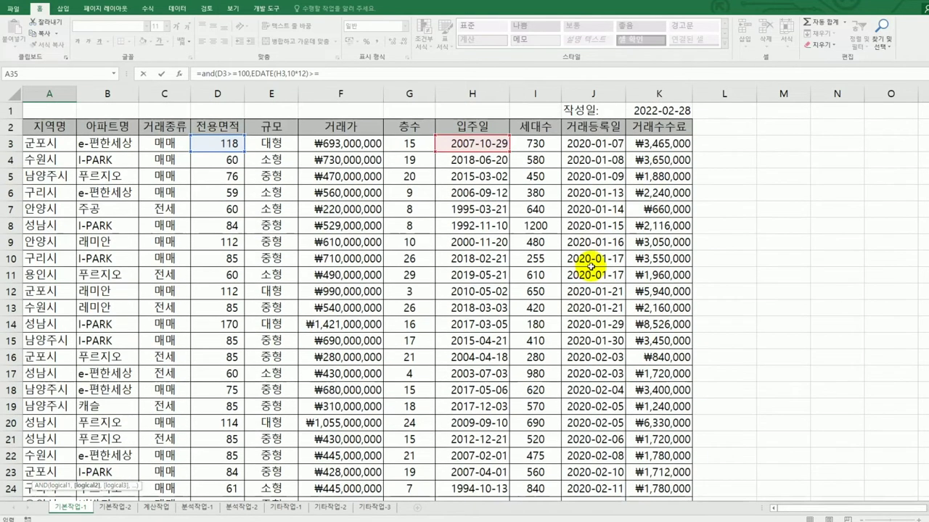
click(655, 110)
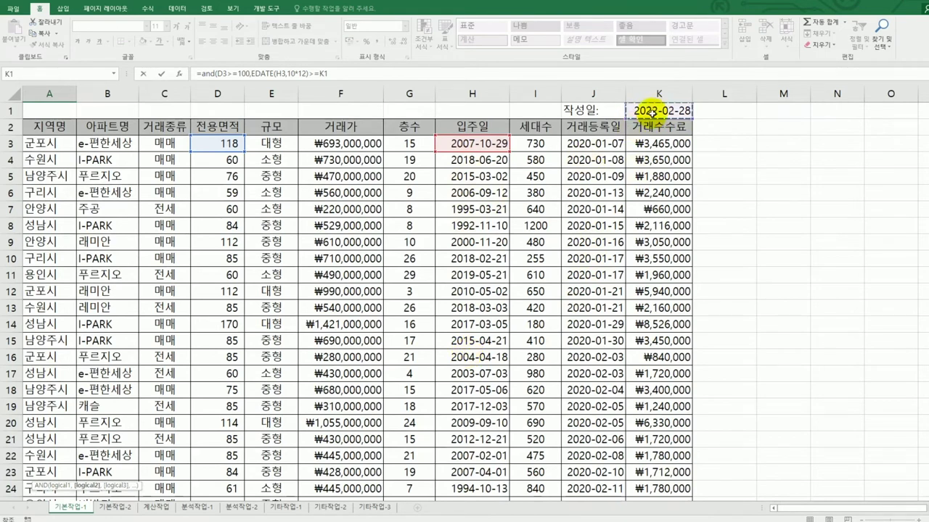
key(F4)
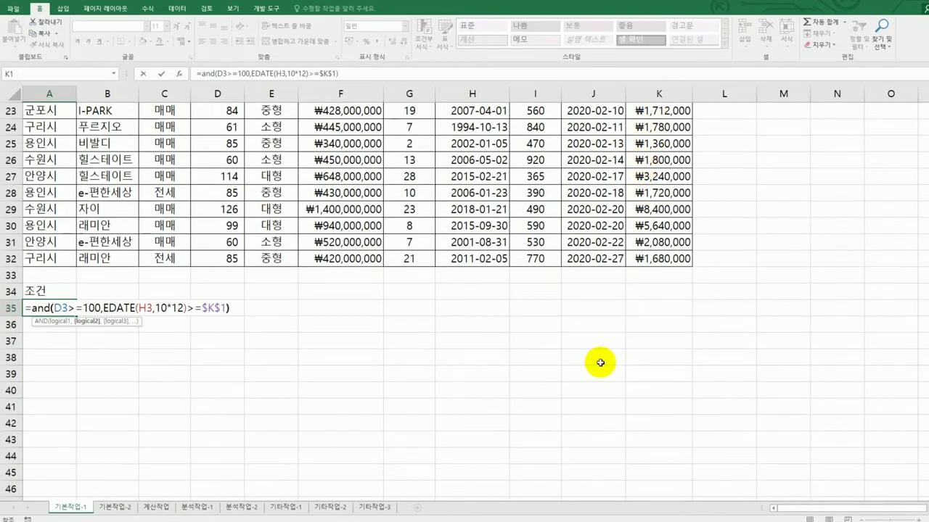
key(Return)
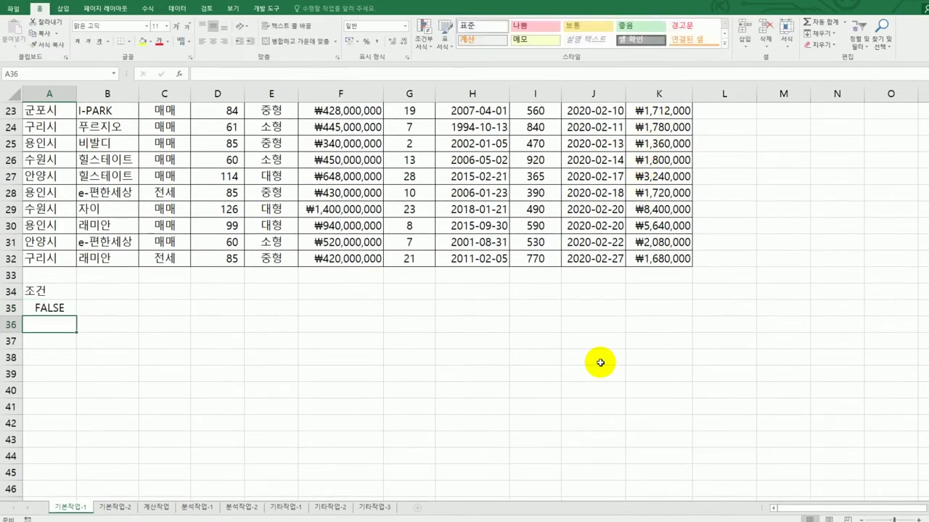
click(64, 312)
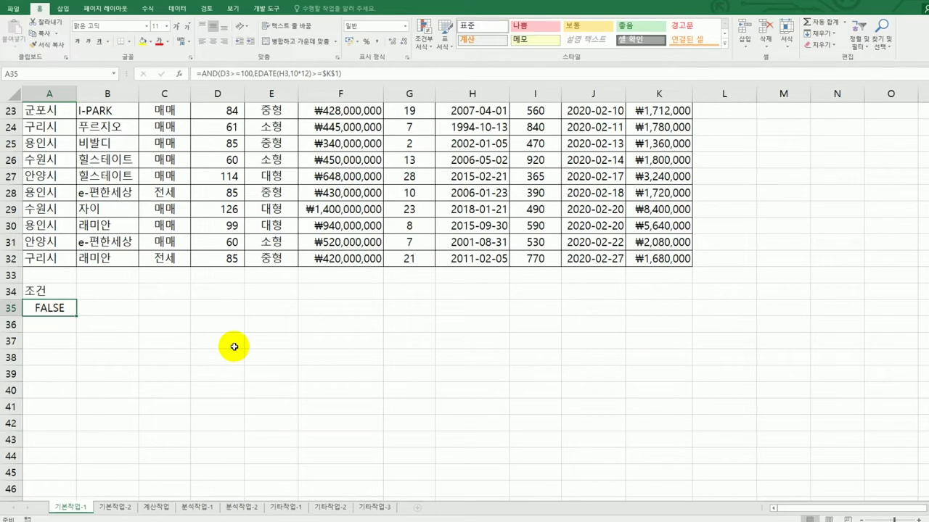
Step: Copy the headers 지역명, 아파트명 and 거래가 from row 2 to the cells starting at A37
scroll(233, 347, up, 7)
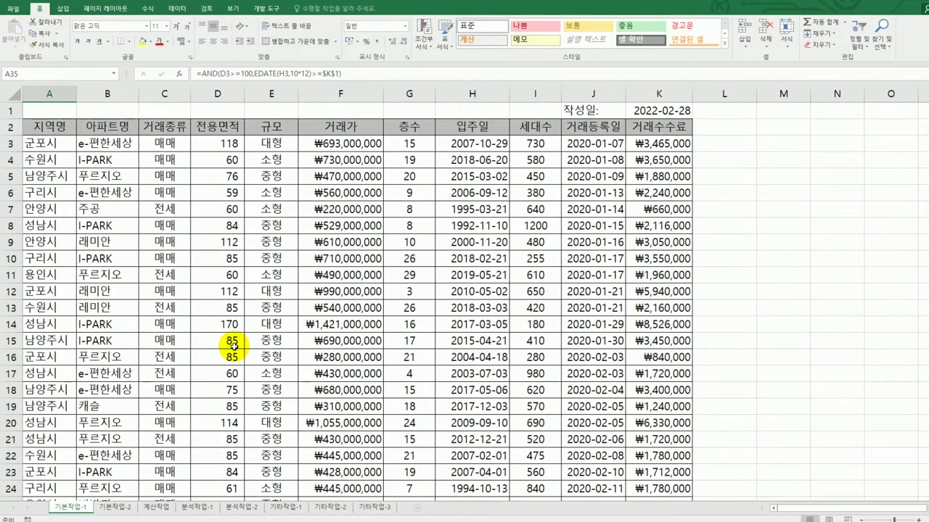
click(63, 128)
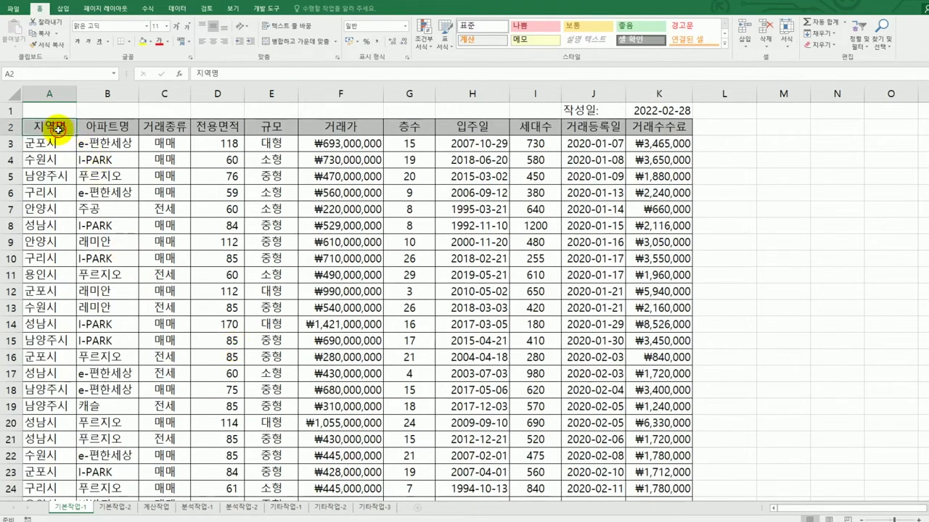
ctrl+click(107, 128)
ctrl+click(356, 129)
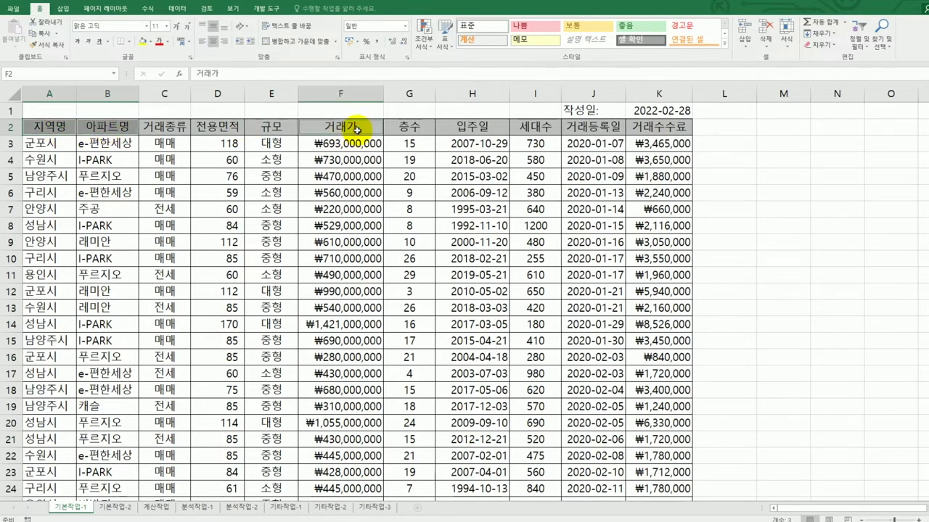
key(ctrl+c)
scroll(377, 254, down, 3)
scroll(377, 254, down, 4)
click(41, 360)
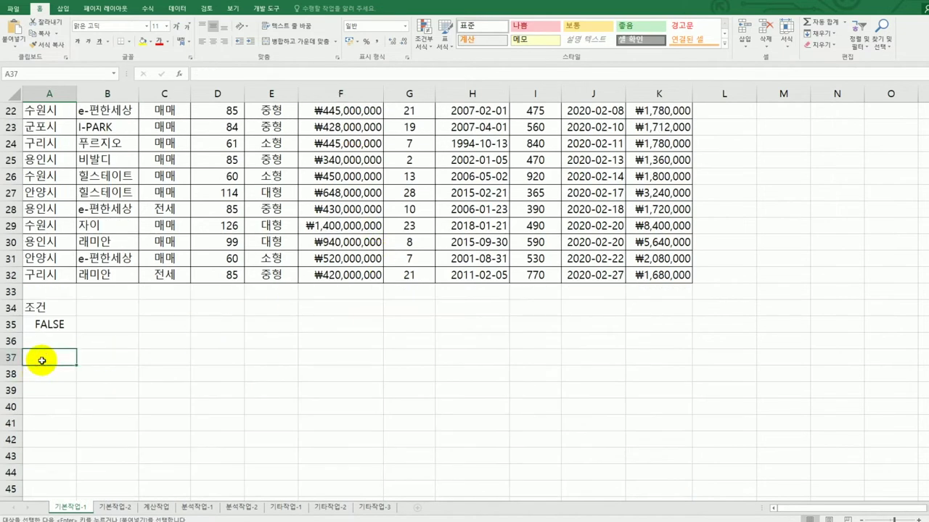
key(ctrl+v)
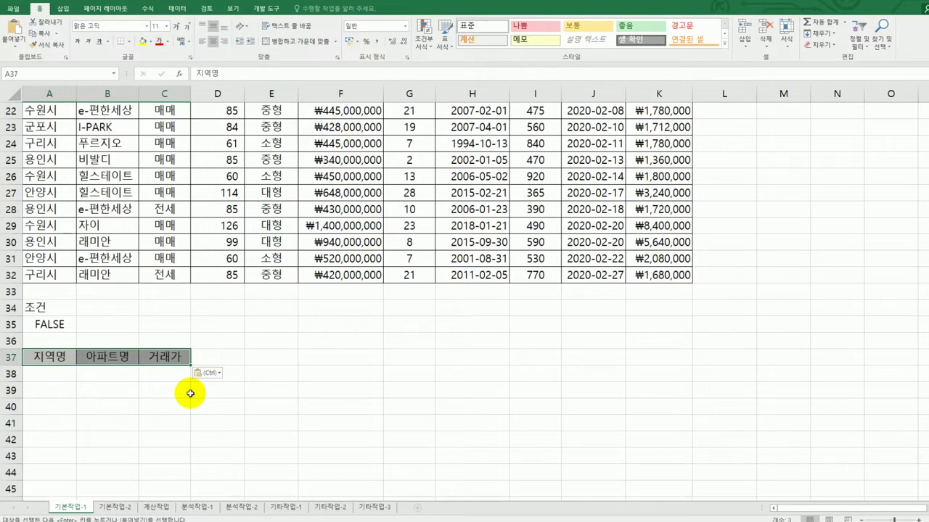
Step: Copy the headers 전용면적 and 입주일 from row 2 to the cells starting at D37
scroll(240, 360, up, 3)
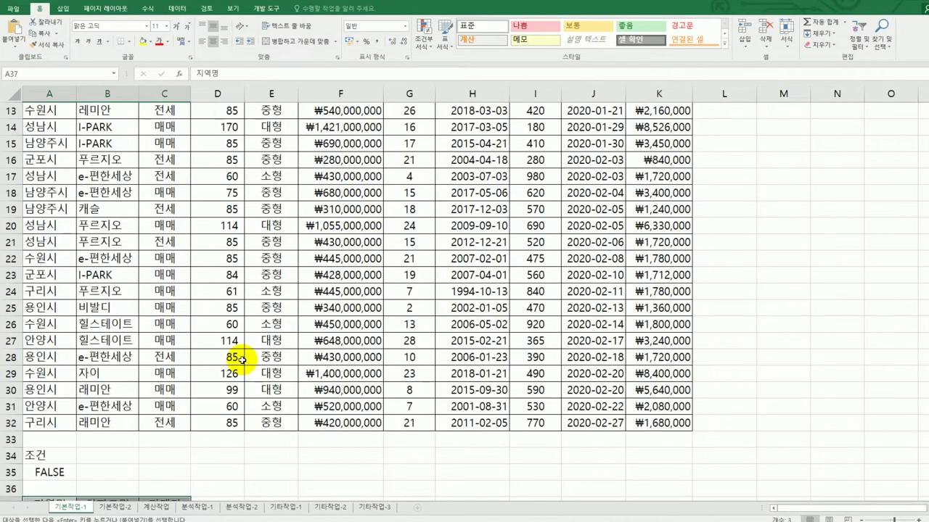
scroll(242, 360, up, 4)
click(225, 126)
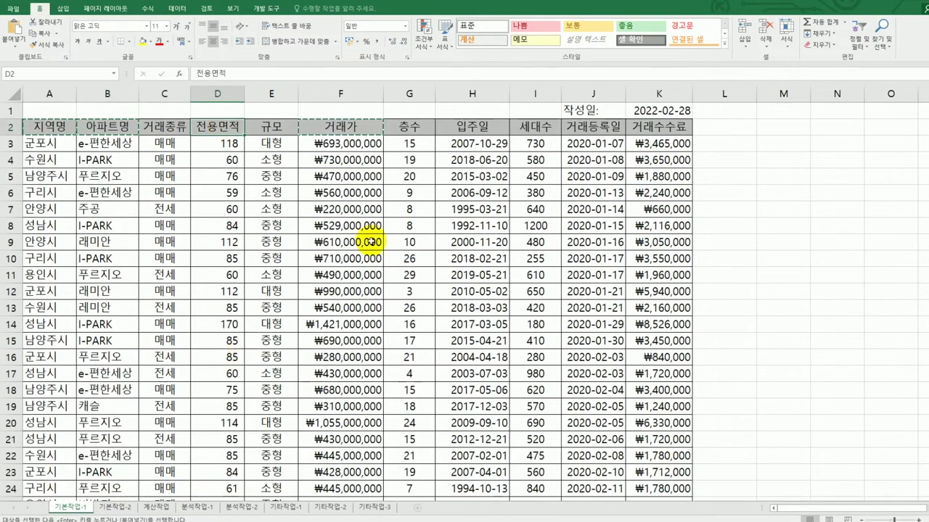
ctrl+click(464, 130)
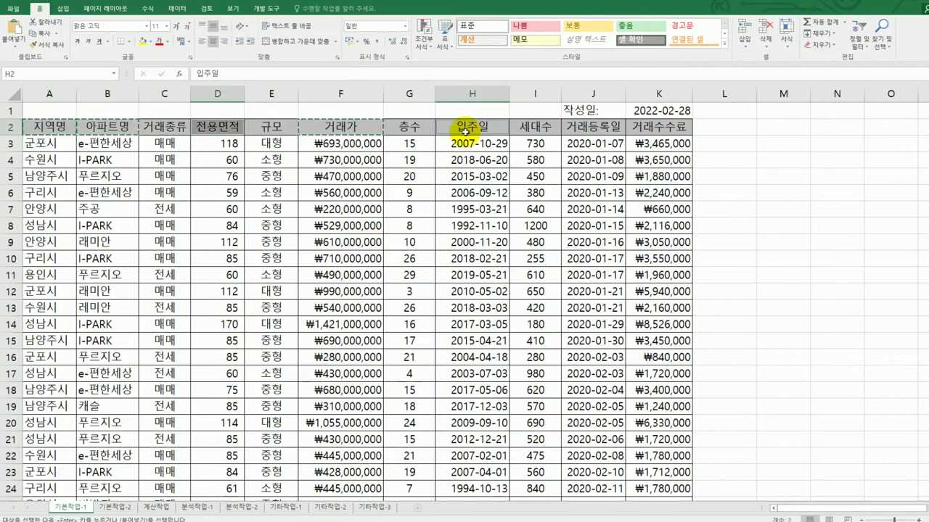
scroll(461, 225, down, 3)
scroll(460, 225, down, 4)
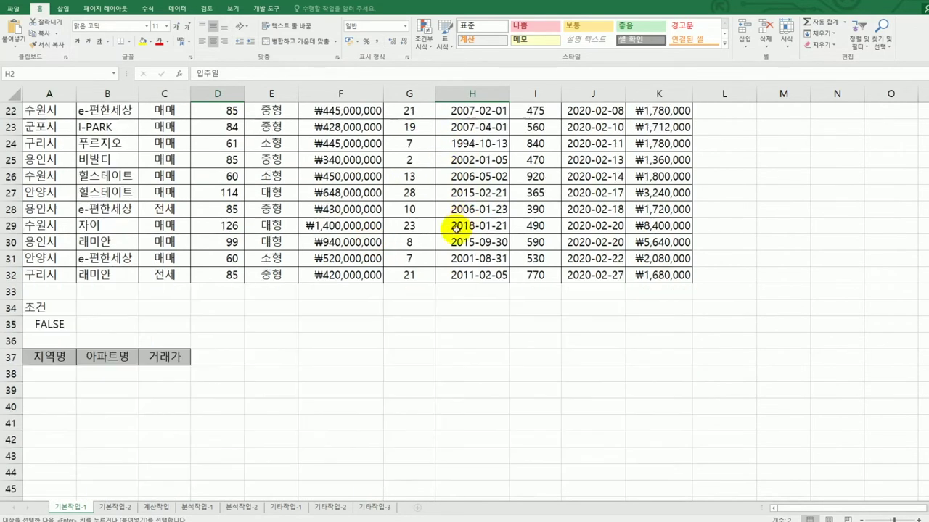
click(232, 357)
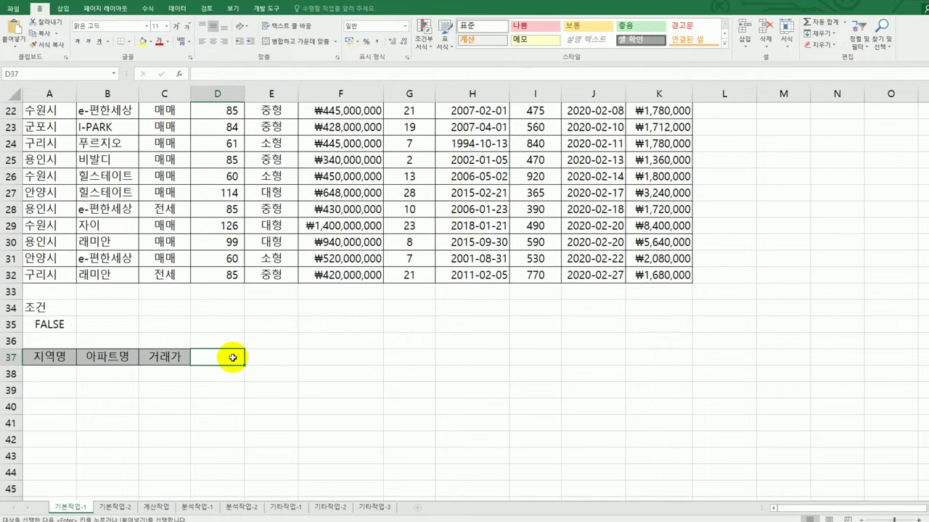
key(ctrl+v)
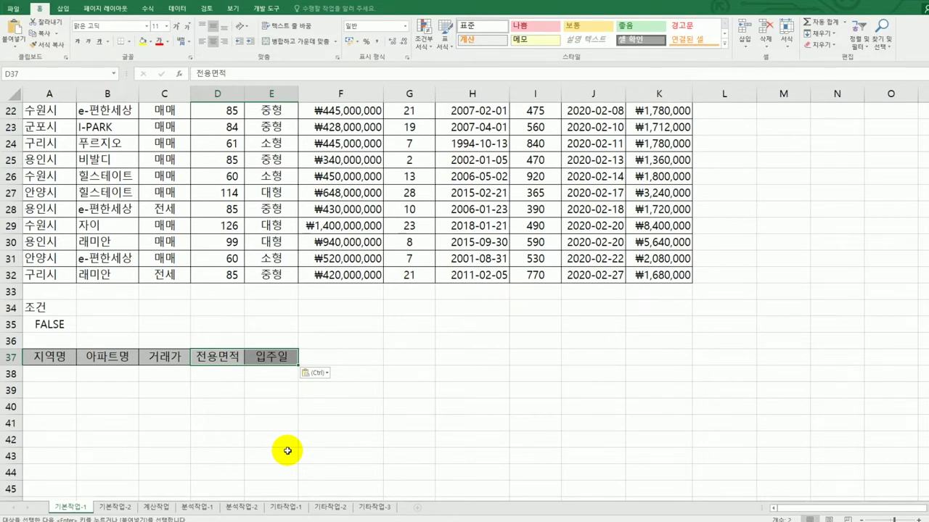
Step: Start an Advanced Filter on the apartment table A2:K32 and set its criteria range to A34:A35
scroll(342, 408, up, 7)
click(333, 291)
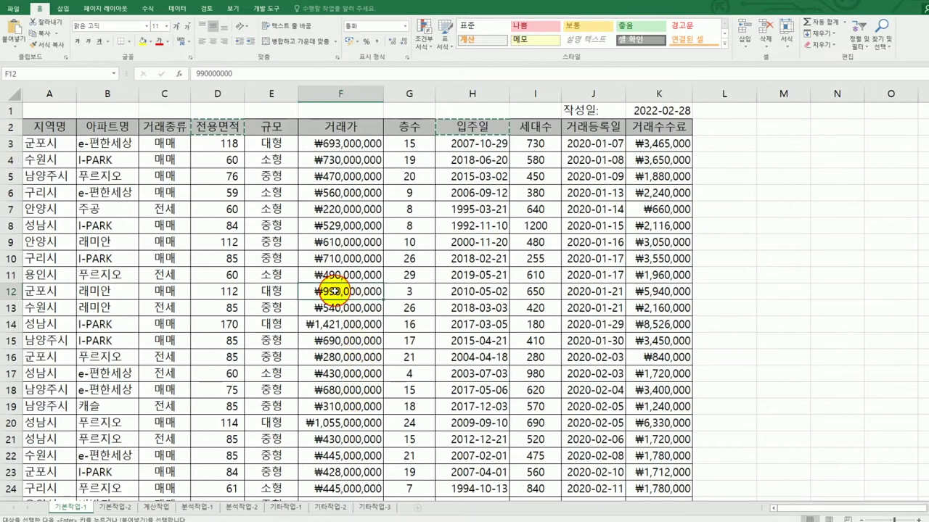
click(176, 10)
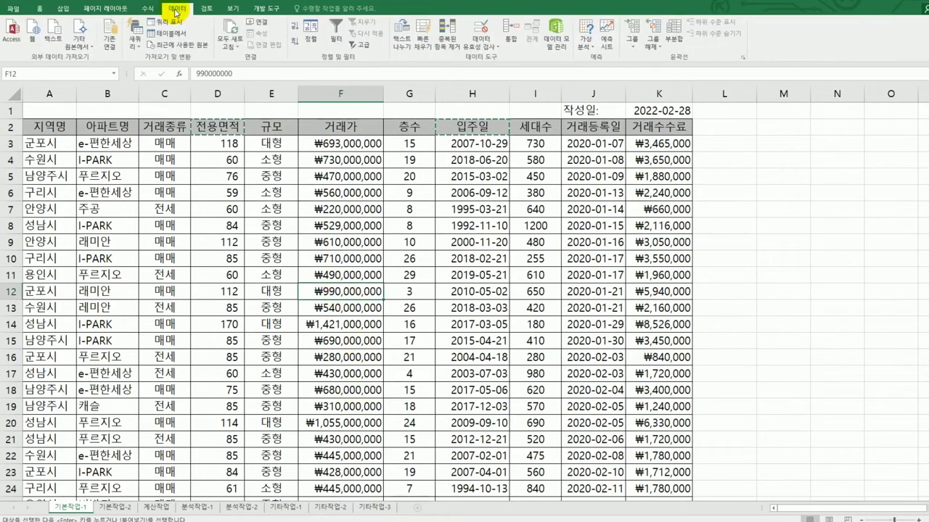
click(357, 44)
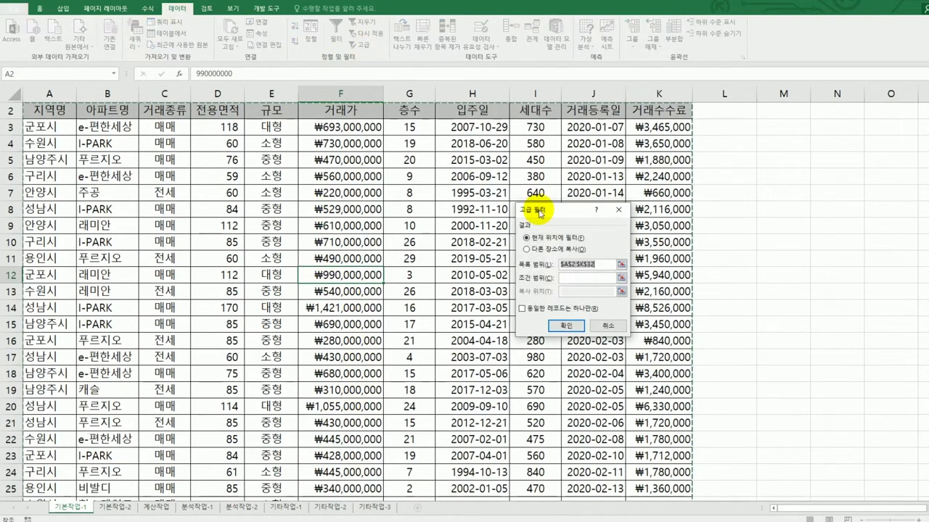
click(581, 278)
scroll(581, 280, down, 5)
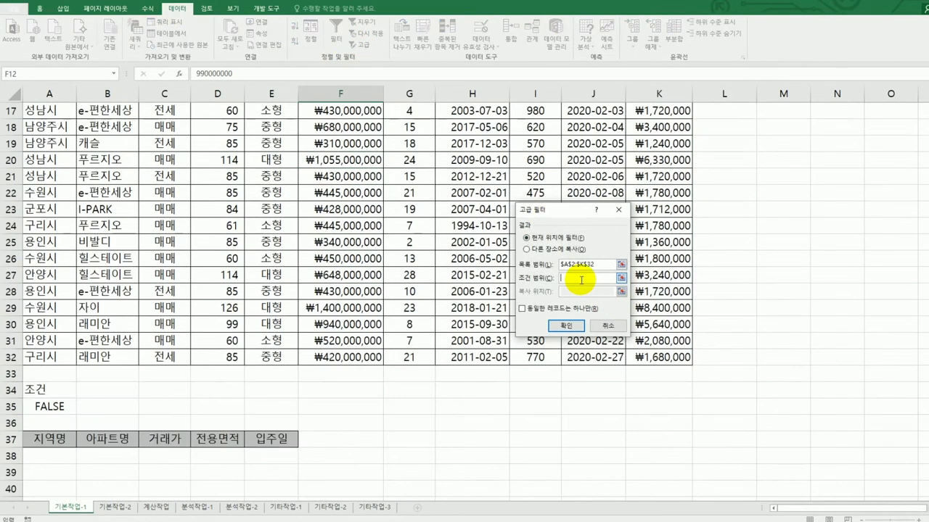
scroll(581, 280, down, 2)
drag(54, 299, 57, 306)
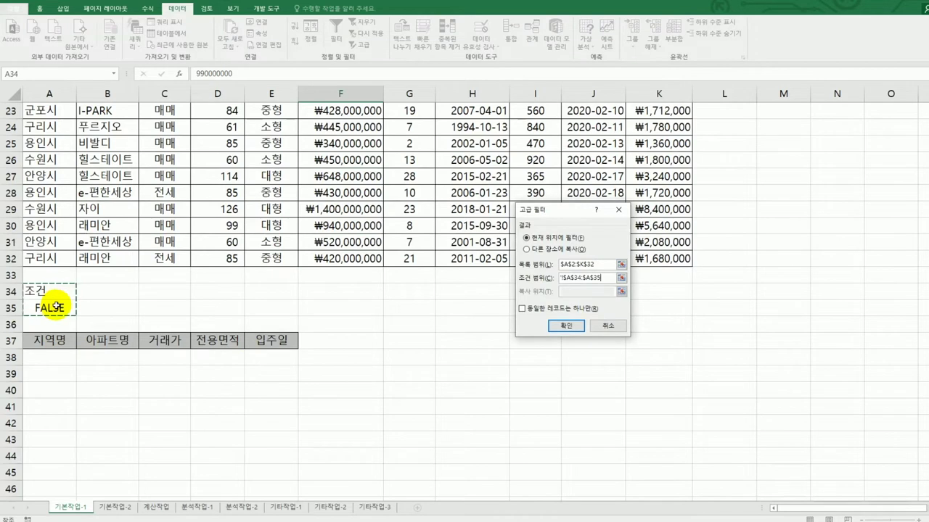
Step: Set the Advanced Filter to copy results to another location, using the headers A37:E37 as destination, and run it
click(528, 248)
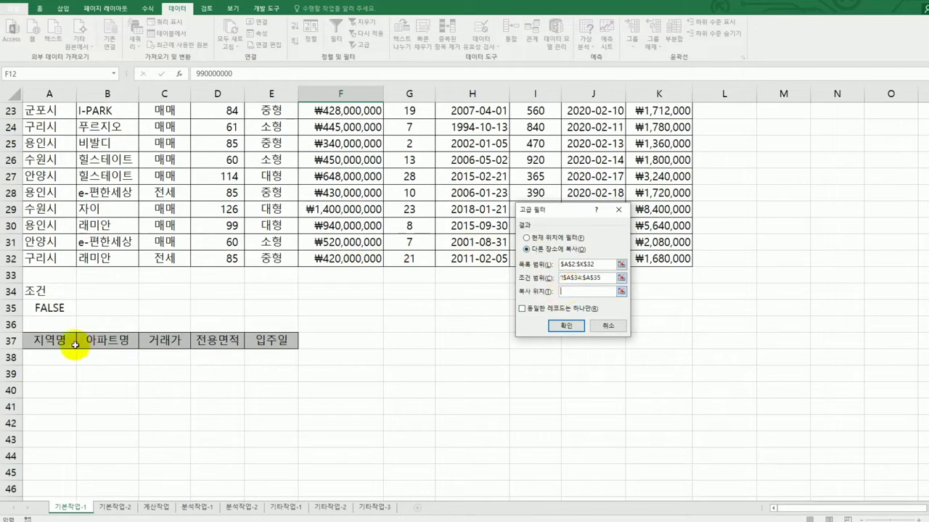
drag(157, 347, 248, 341)
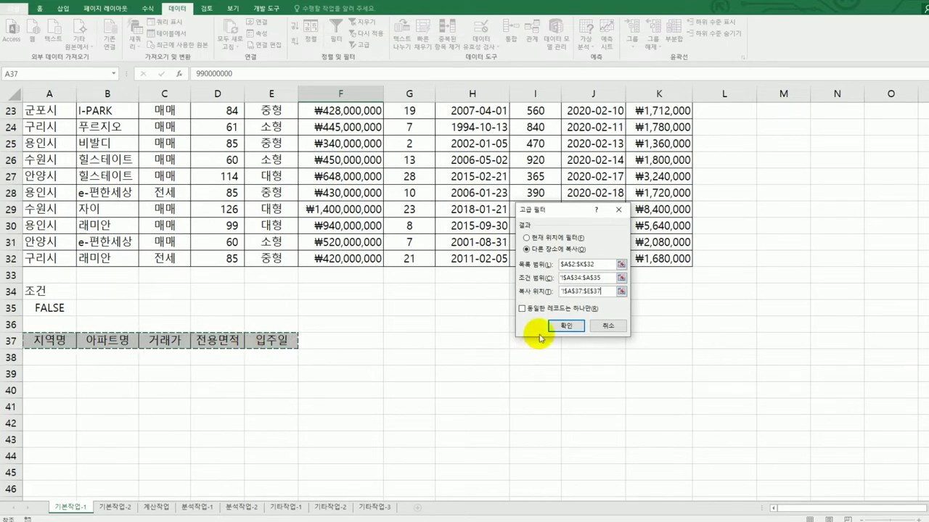
click(562, 324)
Step: AutoFit the widths of columns C and E so the extracted prices and move-in dates fit
scroll(508, 315, down, 3)
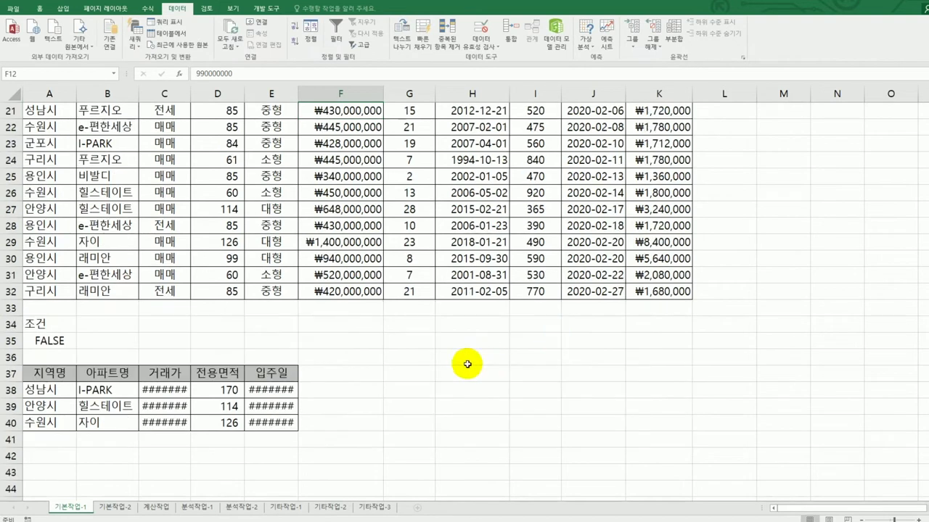
double_click(190, 95)
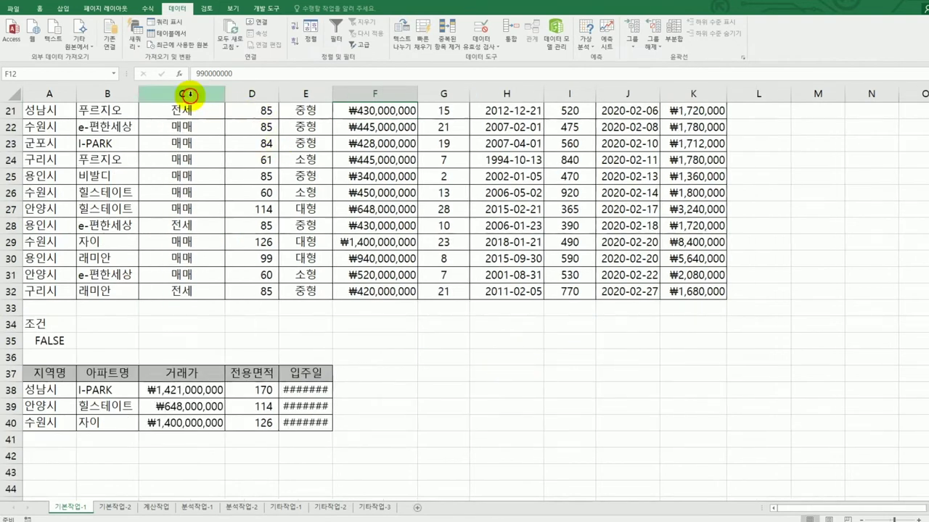
double_click(333, 94)
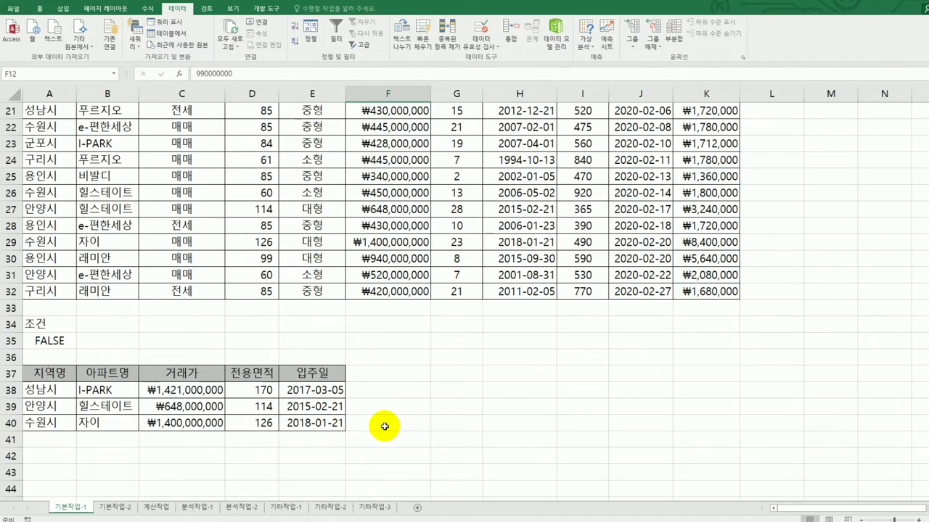
Step: Create a new conditional formatting rule for the data rows A3:K32, choosing the rule type that uses a formula
scroll(384, 427, up, 7)
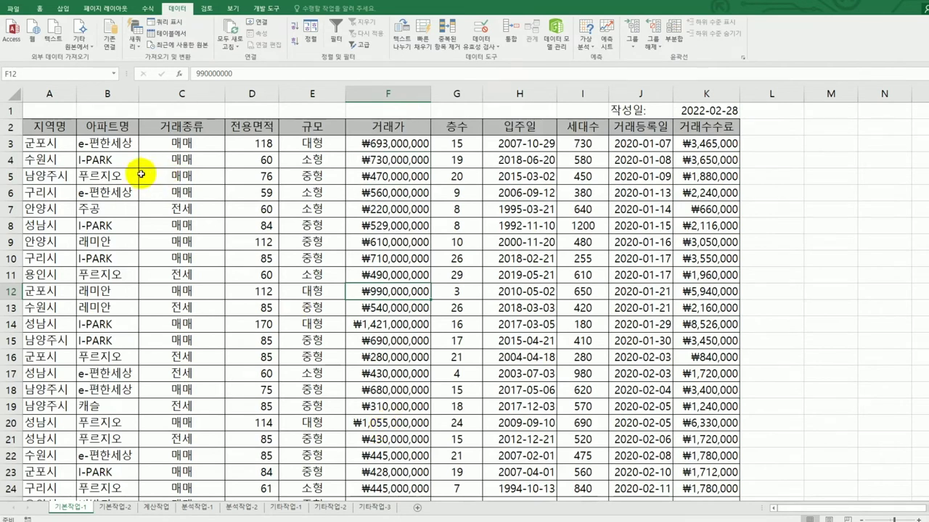
drag(57, 146, 715, 456)
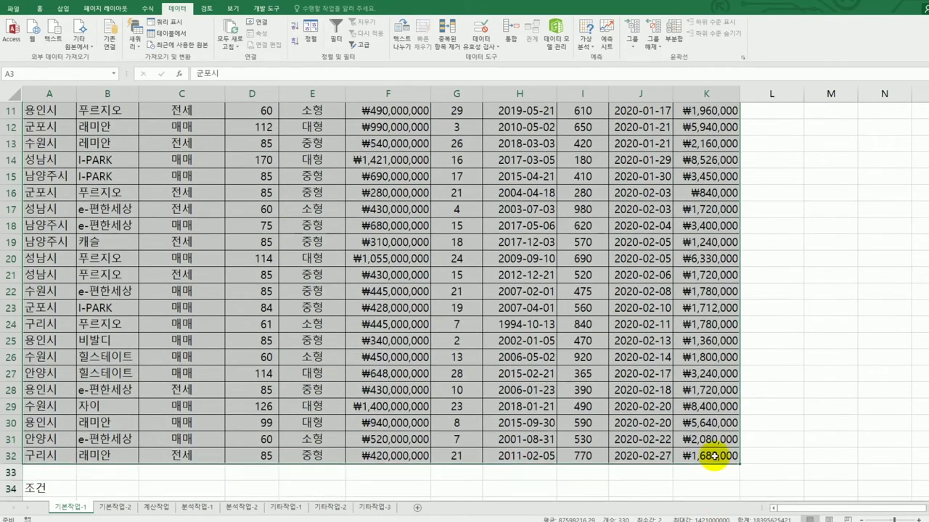
scroll(714, 455, up, 3)
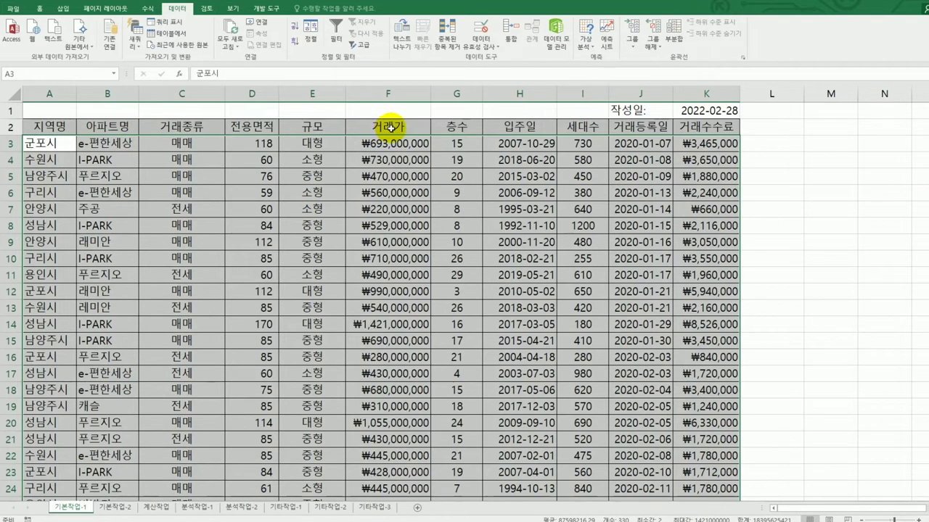
click(39, 13)
click(423, 33)
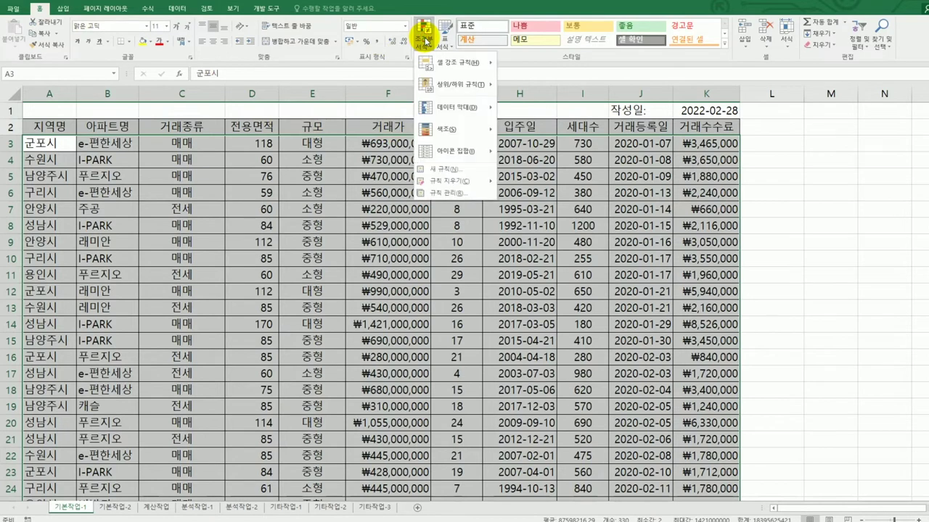
click(464, 170)
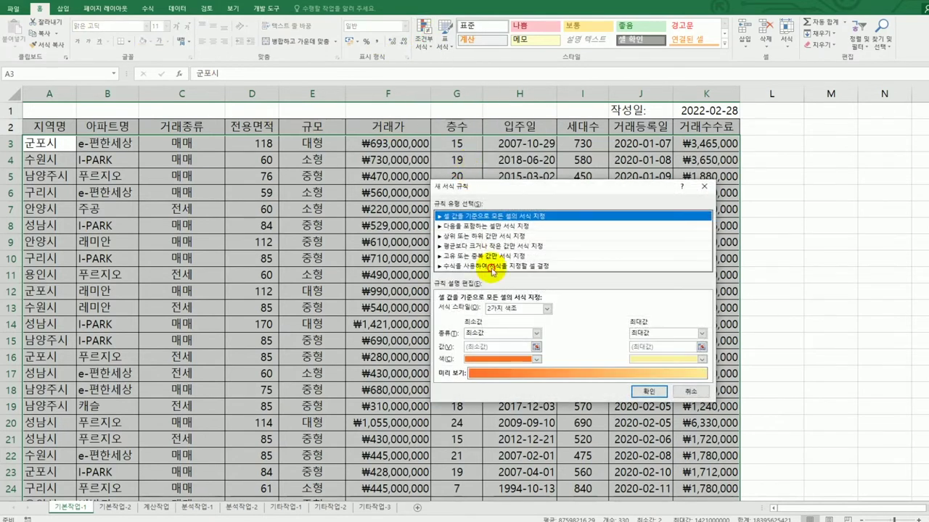
click(492, 266)
click(497, 310)
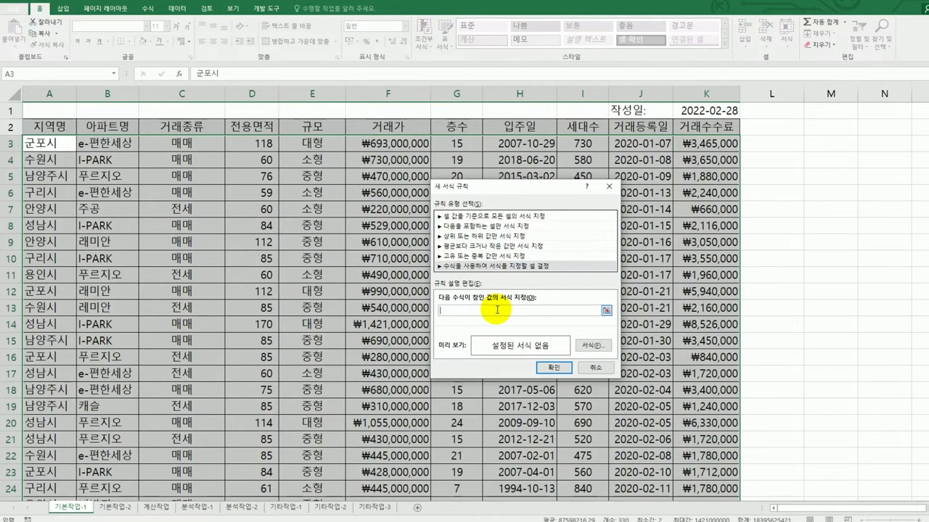
Step: Begin the rule's AND formula with the condition $C3="매매", locking only the 거래종류 column
text(=and()
click(199, 143)
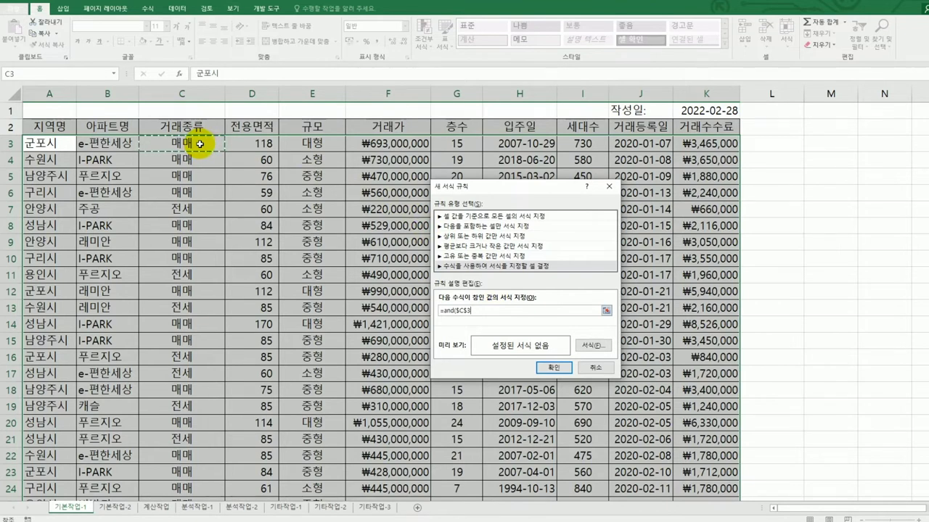
key(F4)
text(="매매")
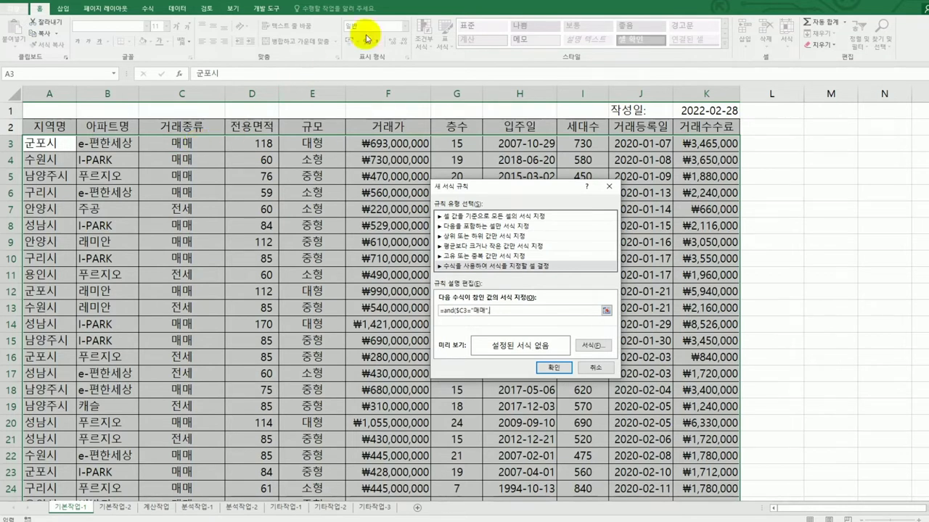
Step: Add the second condition $D3<=AVERAGE($D$3:$D$32) for the 전용면적 column and close the rule formula
text(,)
click(274, 142)
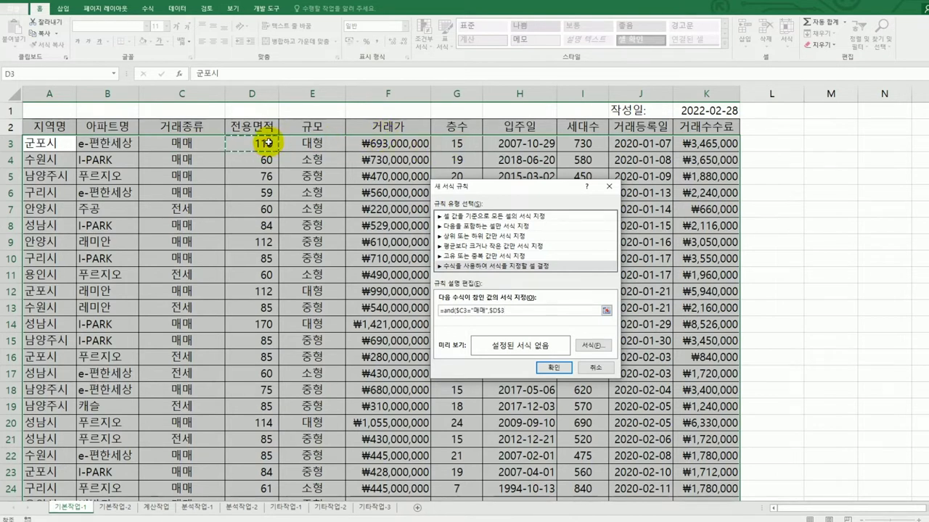
key(F4)
key(F4)
text(<=average()
drag(267, 143, 255, 472)
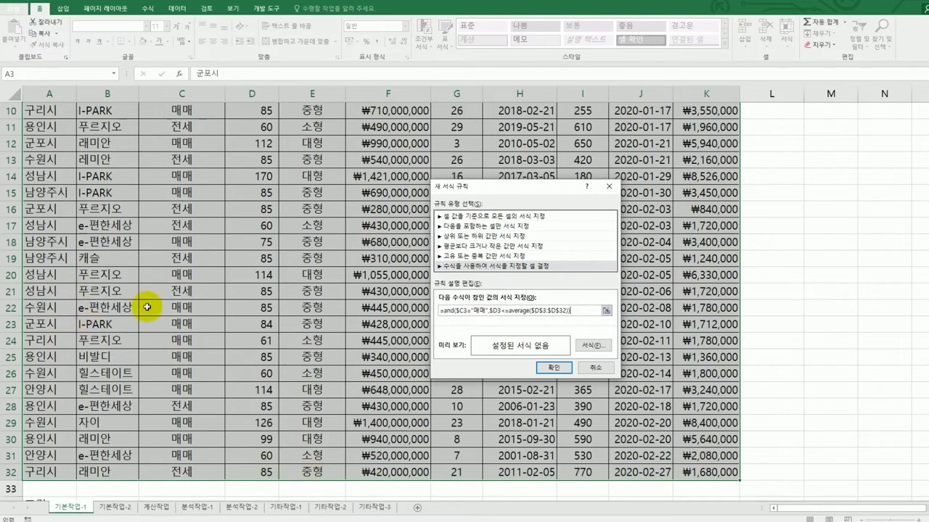
Step: Set the rule's font to bold (굵게) with the standard blue colour and apply the rule
click(586, 347)
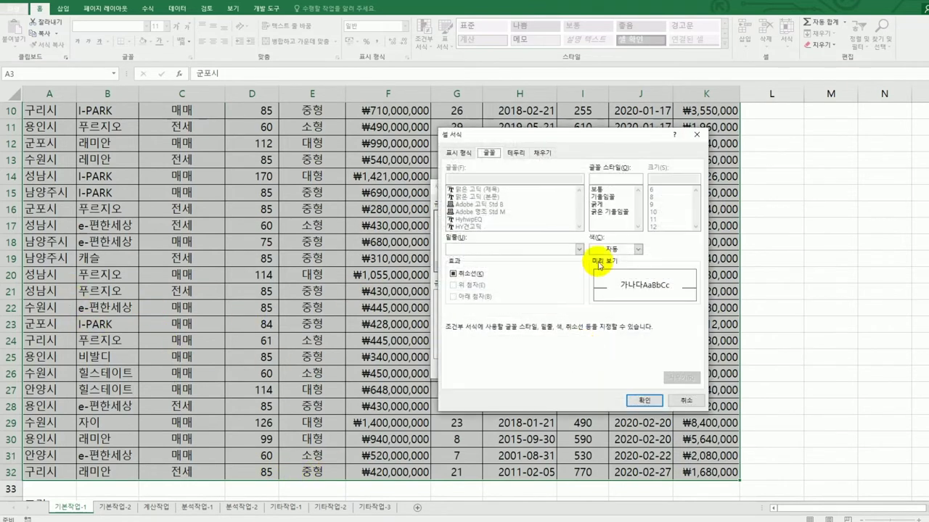
click(597, 206)
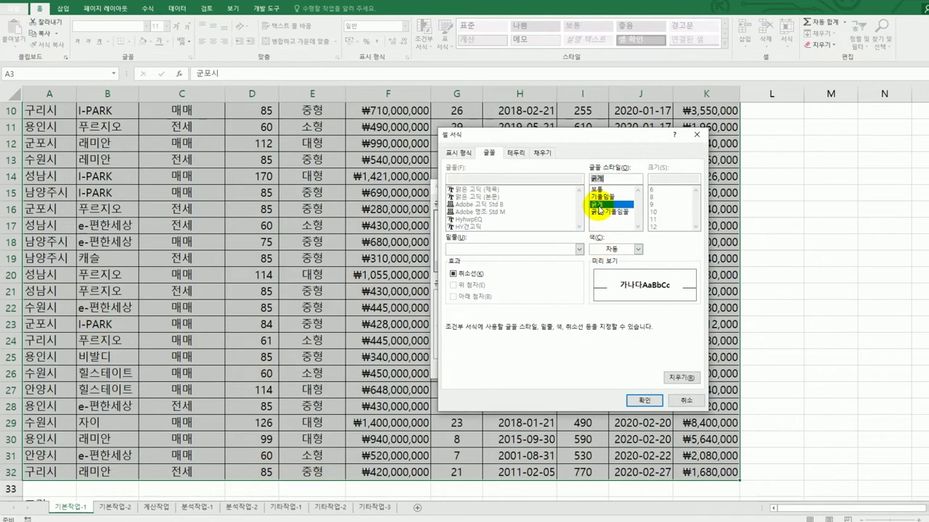
click(638, 250)
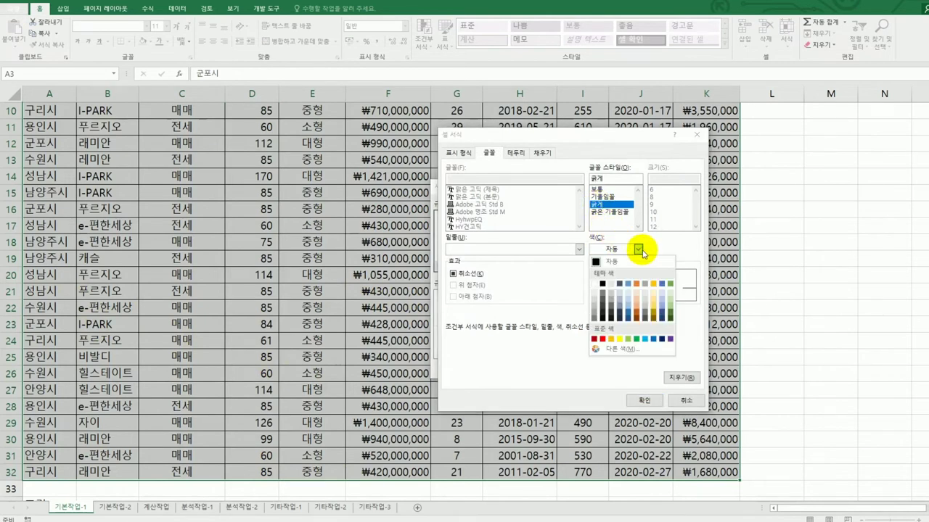
click(653, 339)
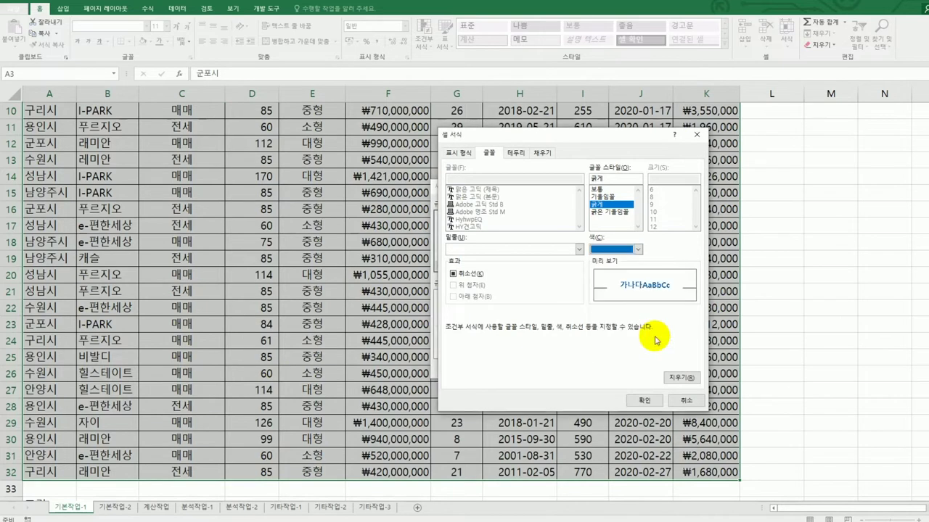
click(648, 402)
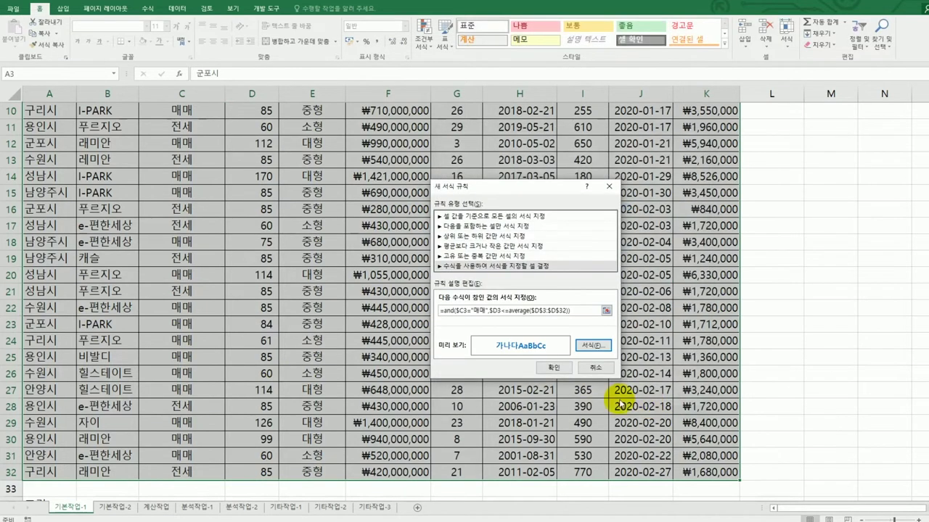
click(543, 369)
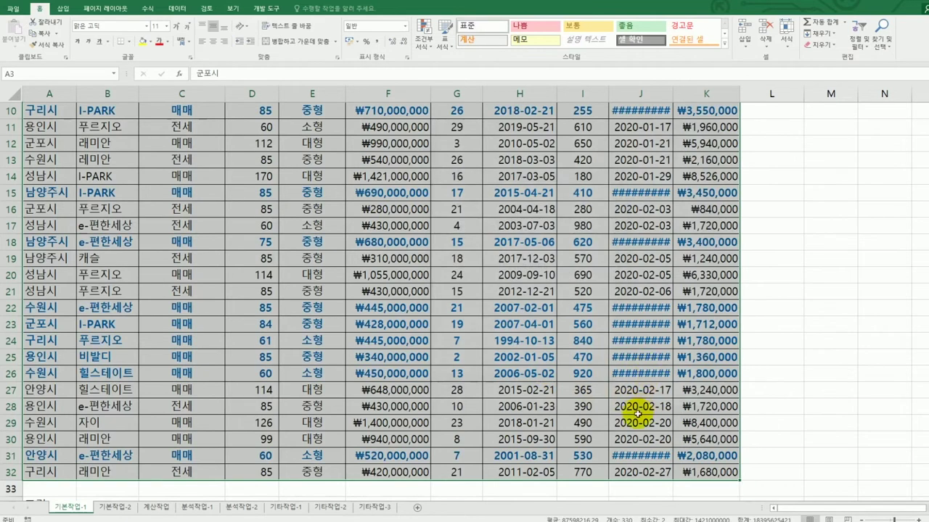
Step: AutoFit the width of the 거래등록일 column and review the formatted rows across the table
scroll(637, 414, up, 3)
scroll(637, 415, up, 1)
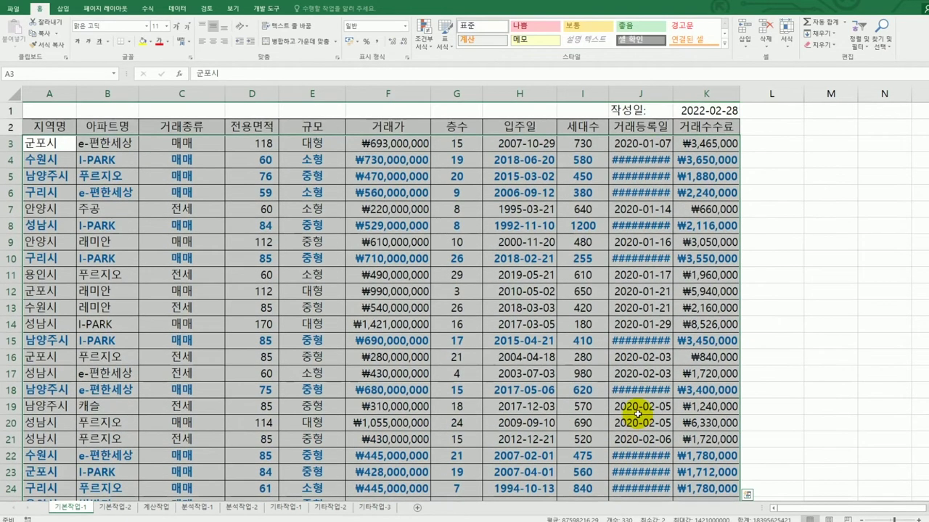
double_click(671, 95)
scroll(664, 236, down, 3)
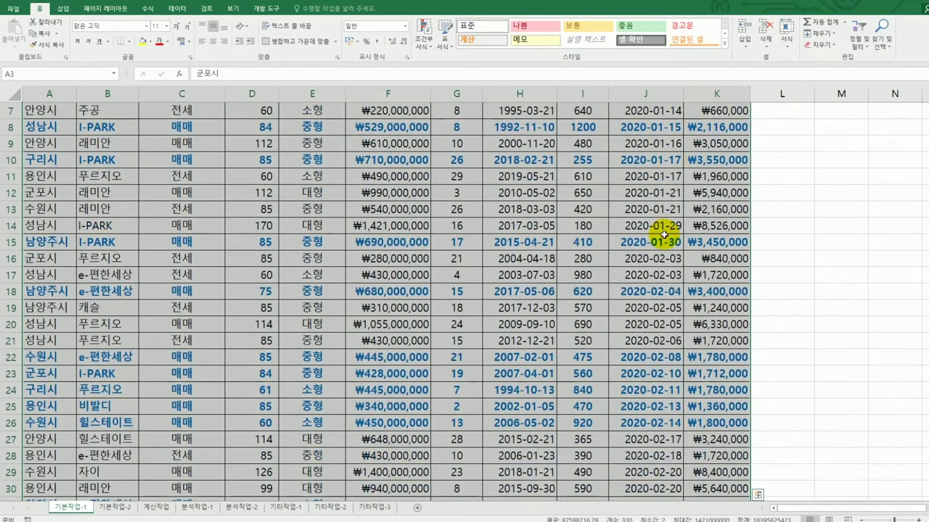
scroll(663, 234, down, 2)
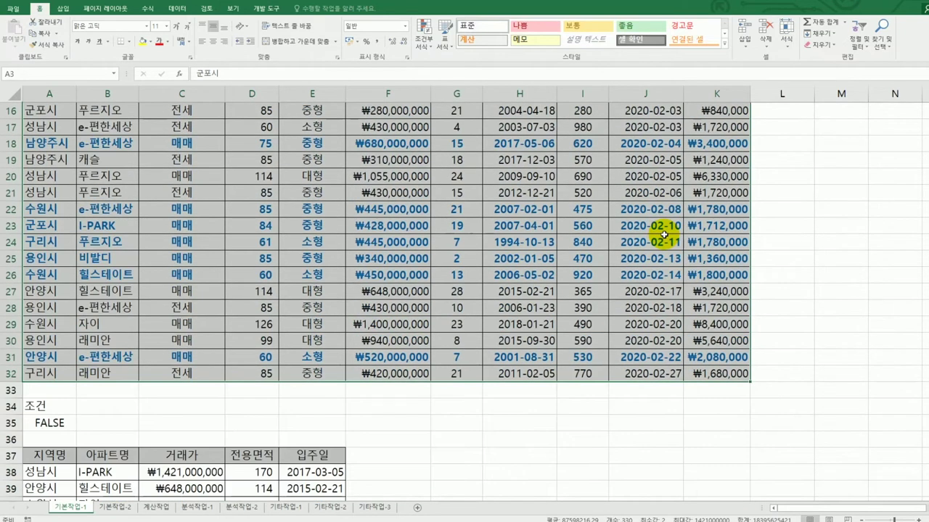
scroll(624, 290, up, 5)
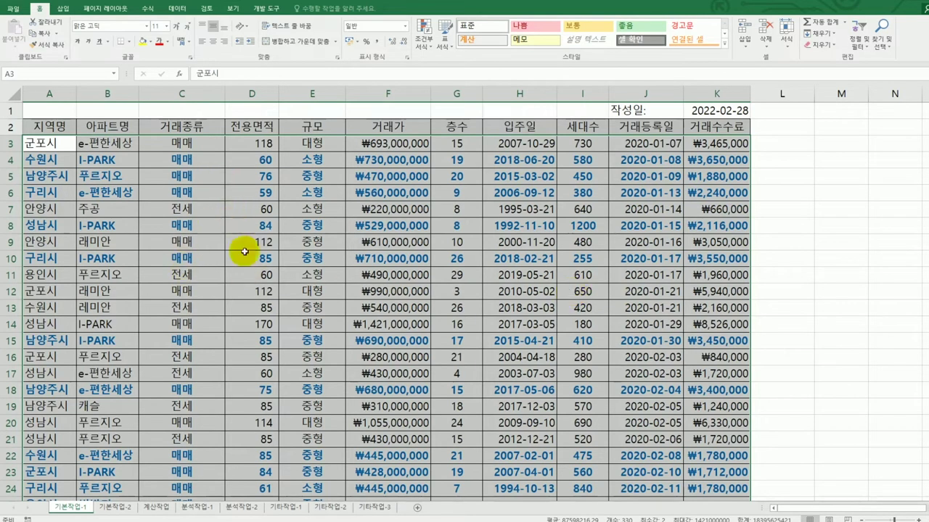
Step: Calculate the average of the 전용면적 values in D34 with =AVERAGE(D3:D32) to check the formatting rule
scroll(254, 297, down, 3)
click(245, 454)
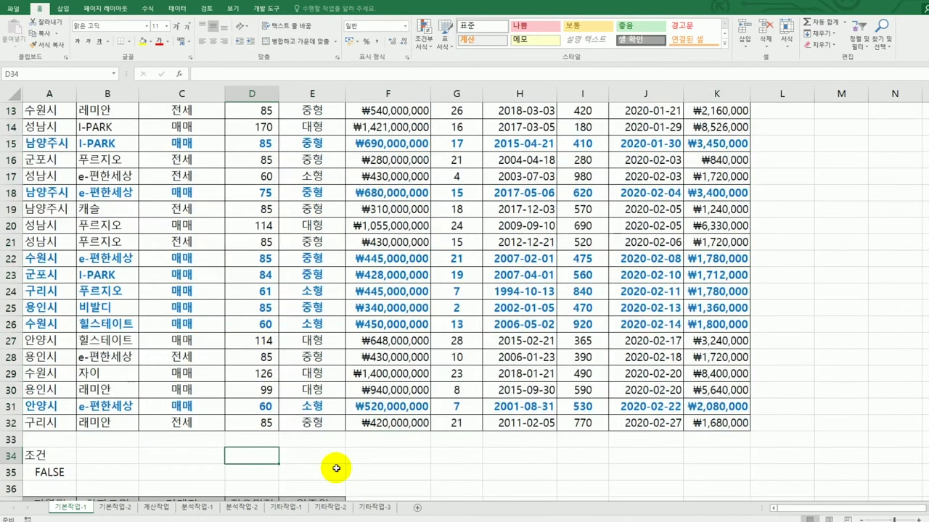
text(=av)
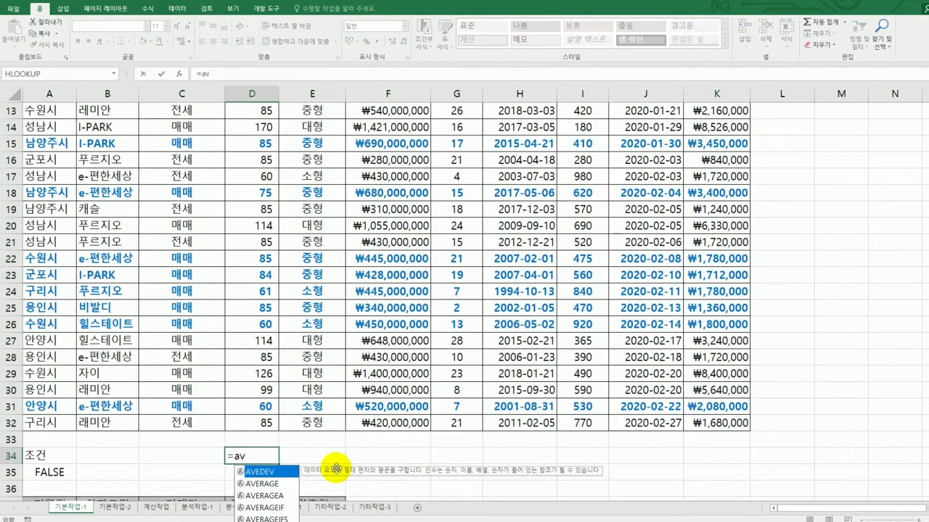
key(Down)
key(Tab)
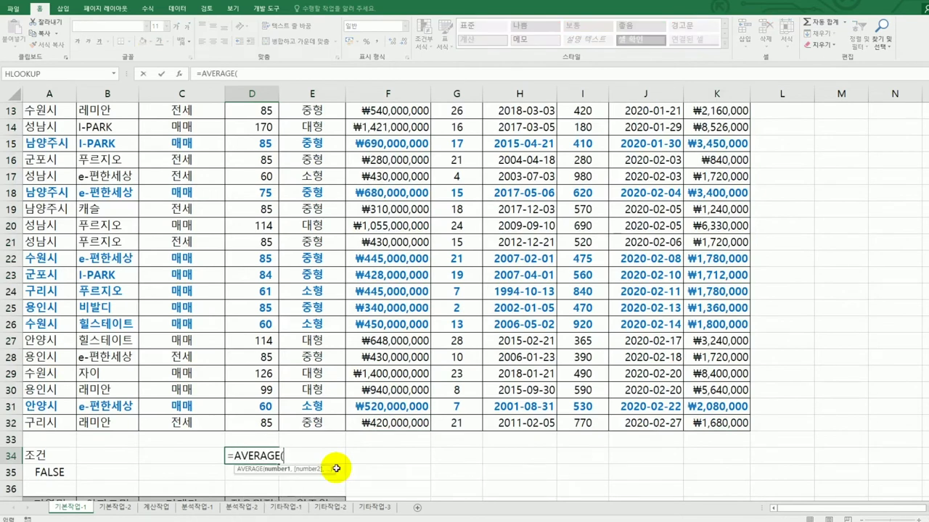
drag(254, 427, 255, 137)
key(Return)
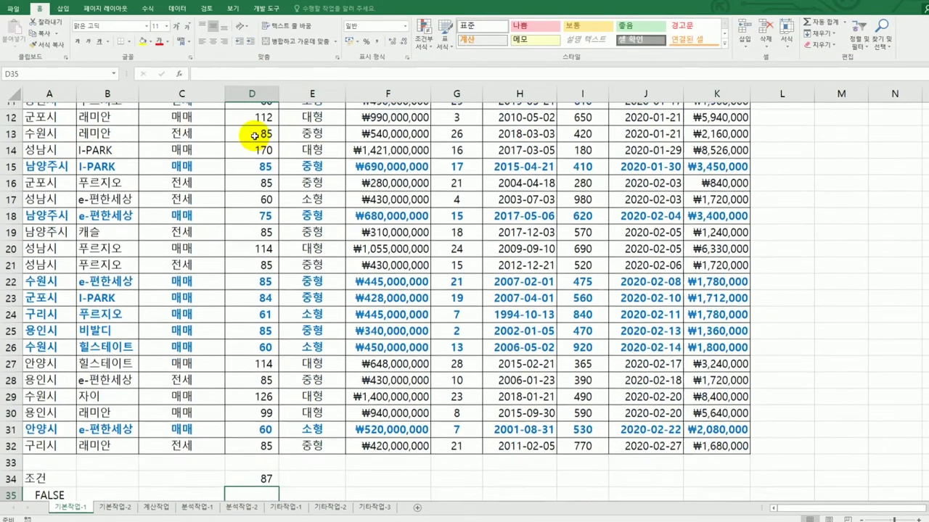
click(259, 473)
scroll(327, 472, down, 1)
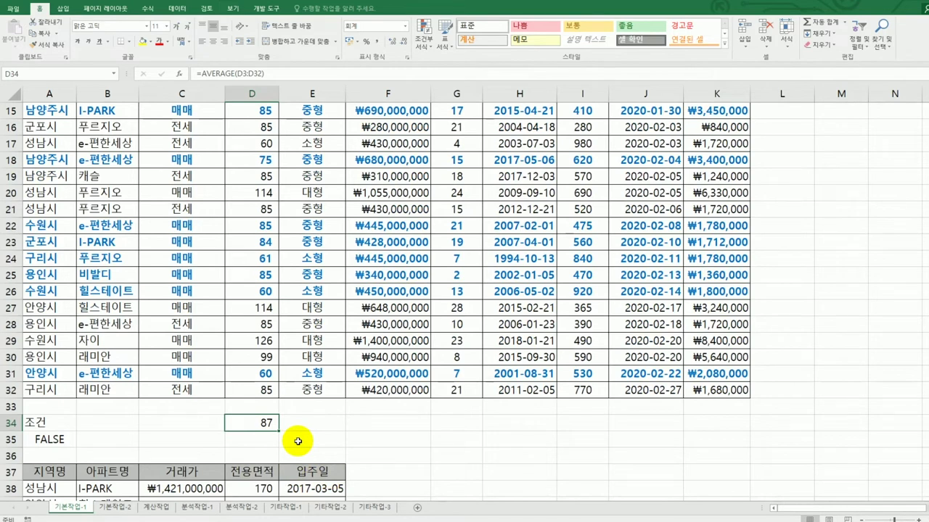
Step: Compare the 전용면적 values of the formatted rows with the average in D34, and delete that temporary average
scroll(254, 391, up, 3)
scroll(253, 391, up, 2)
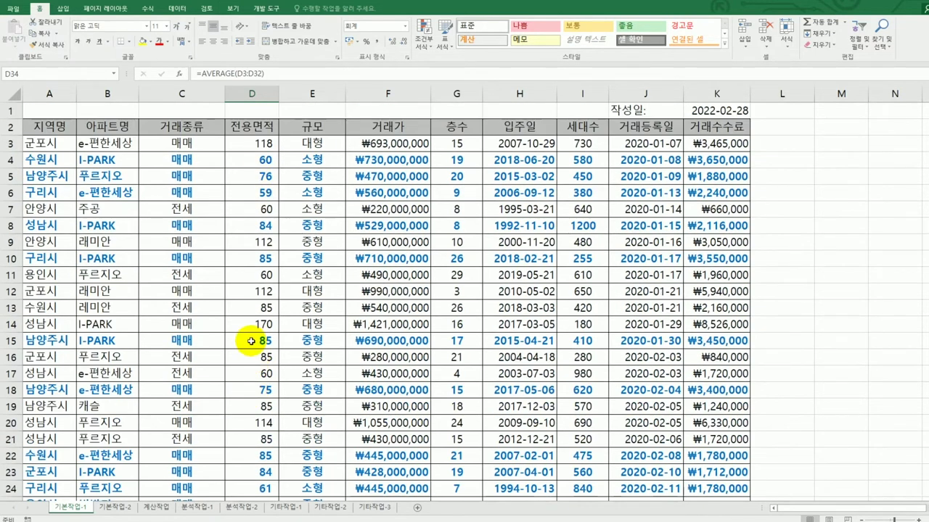
scroll(250, 341, down, 6)
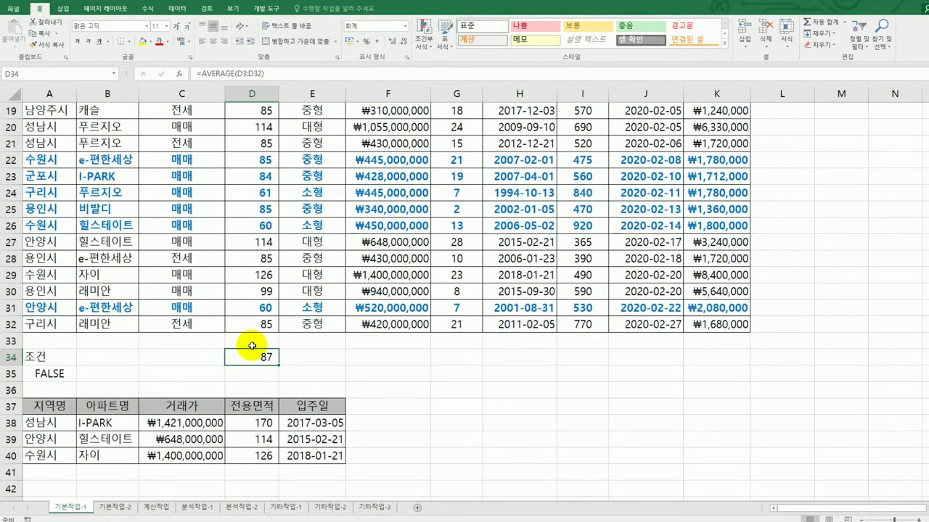
scroll(252, 346, up, 6)
scroll(251, 346, down, 6)
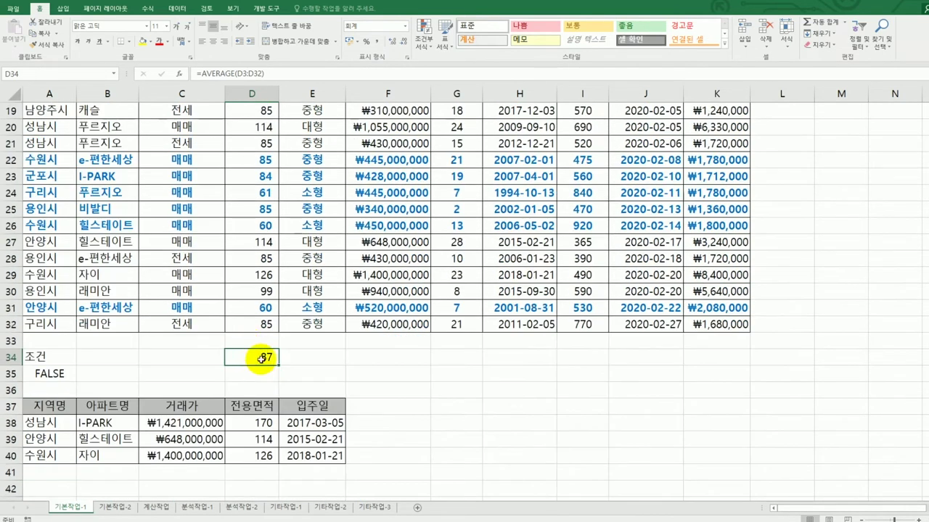
key(Delete)
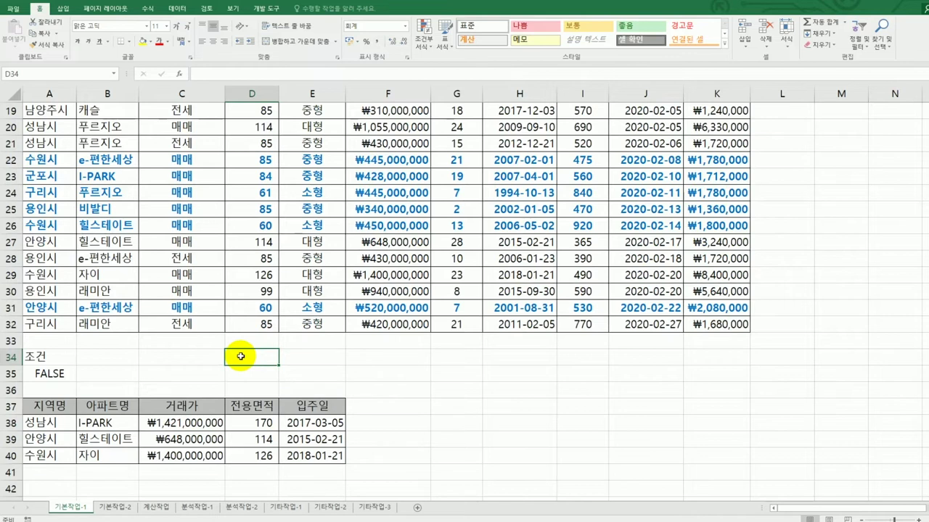
Step: Set the page orientation of the 기본작업-2 sheet to landscape (가로)
click(123, 512)
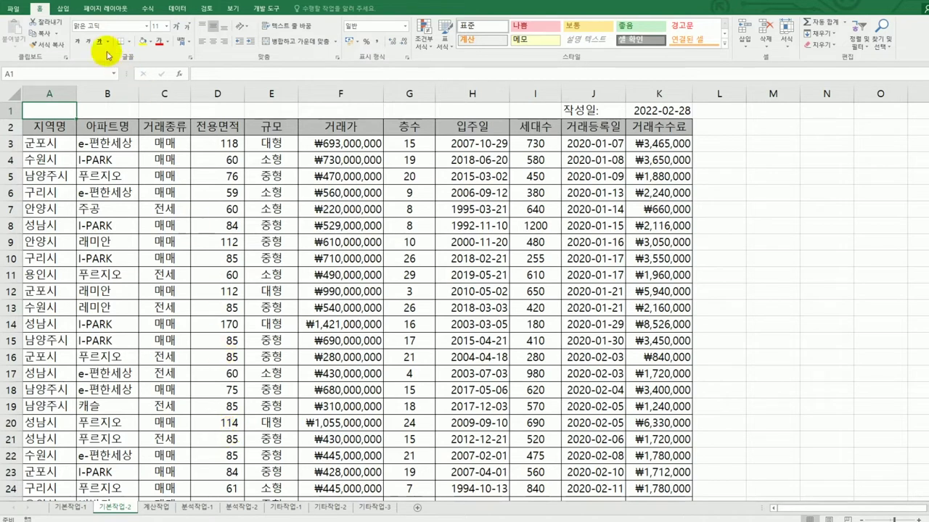
click(106, 9)
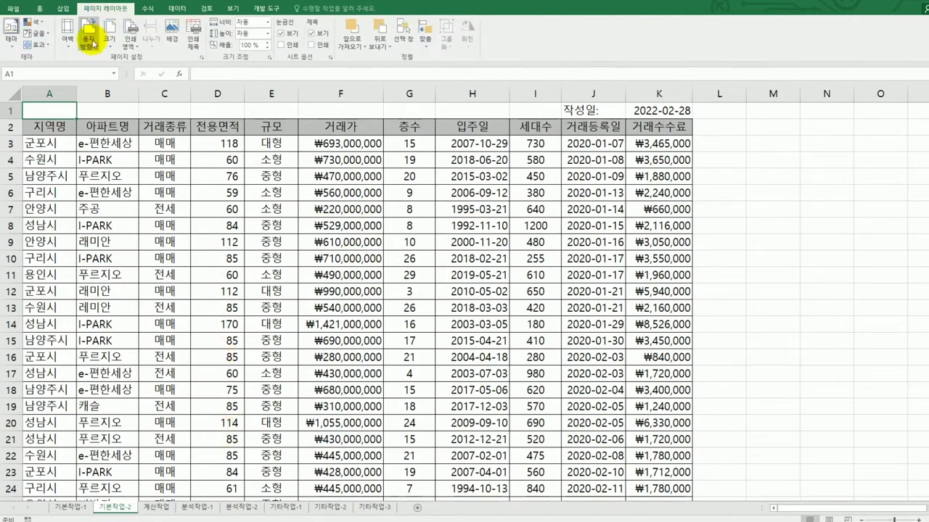
click(89, 40)
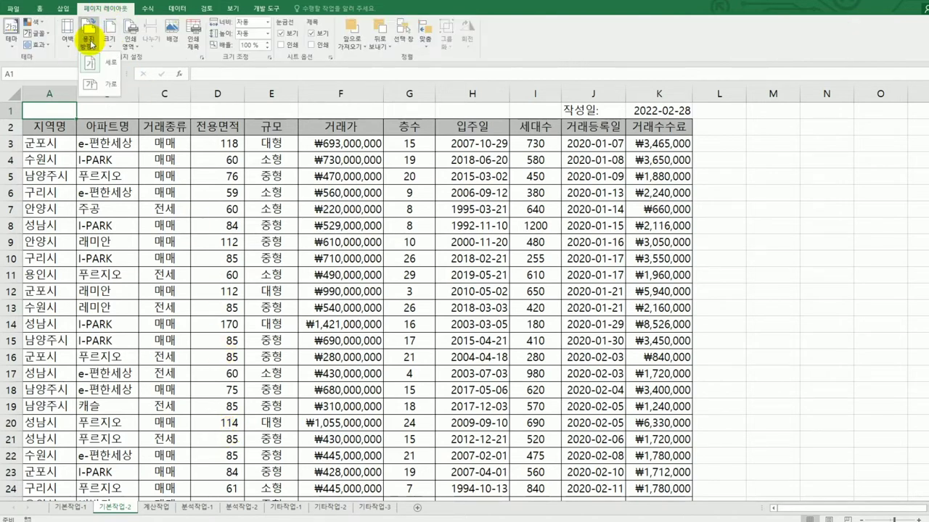
click(99, 85)
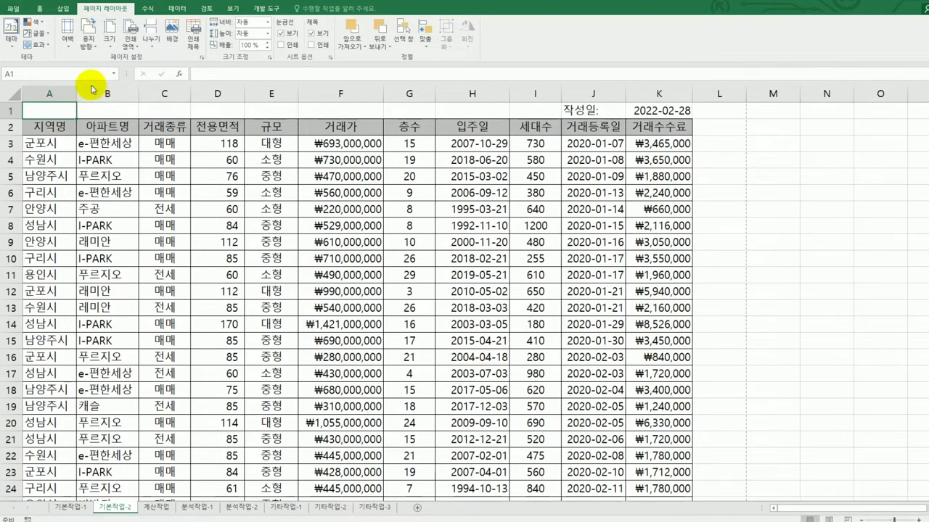
Step: In the page setup margins (여백), centre the printed content horizontally (가로) on the page
click(202, 57)
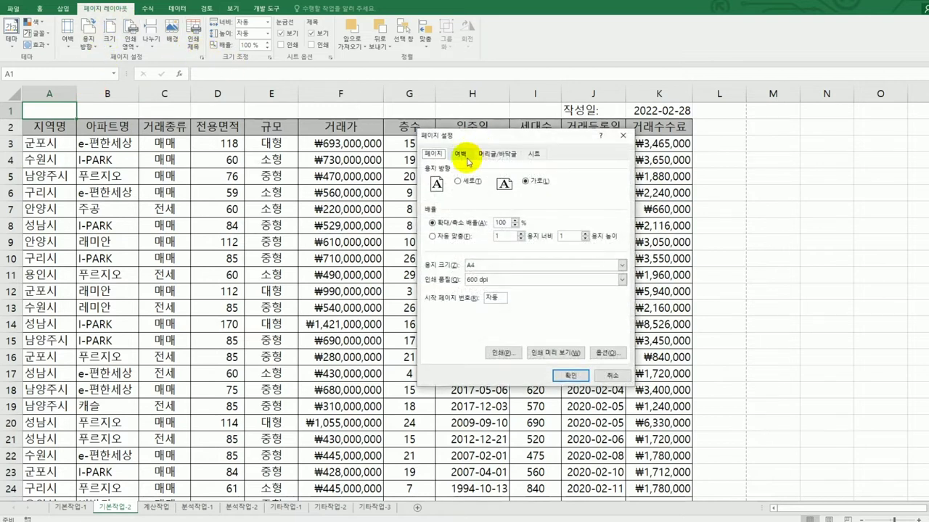
click(460, 154)
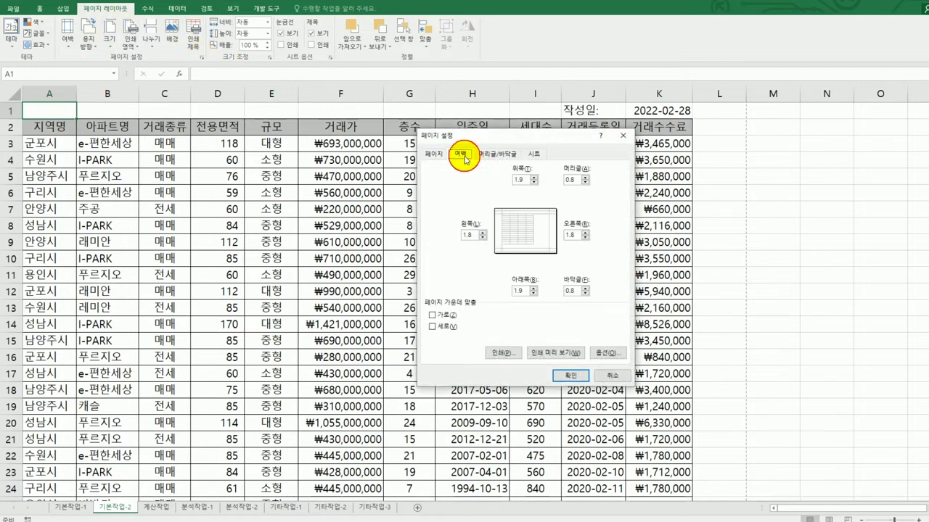
click(442, 320)
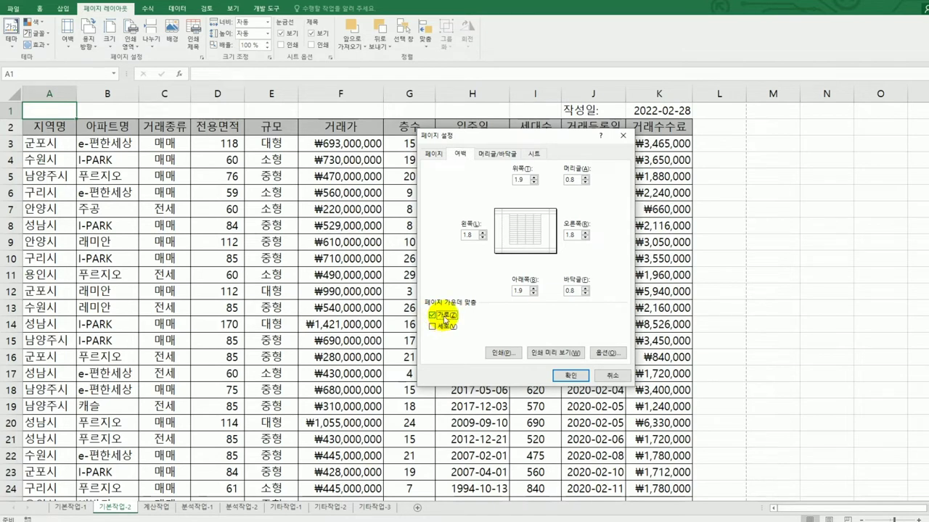
Step: Create a custom footer with the page number followed by "페이지" in the centre section
click(500, 157)
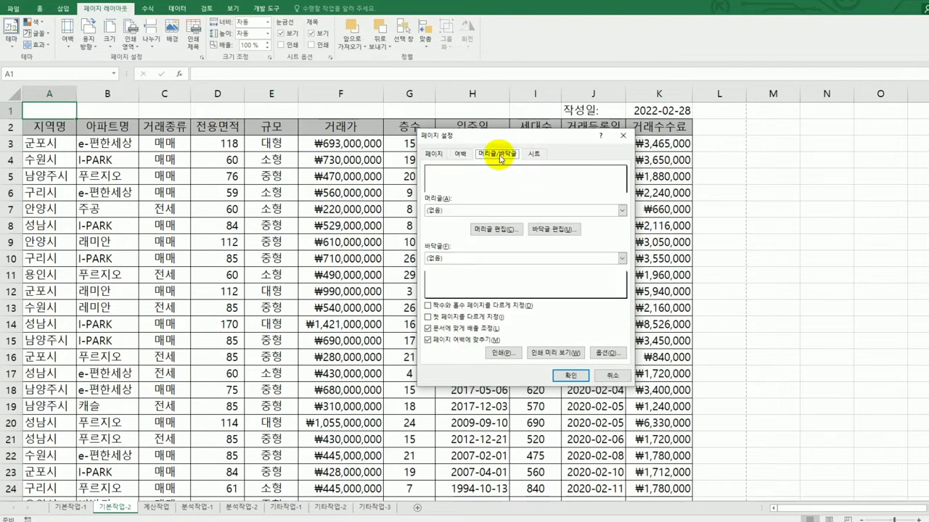
click(557, 229)
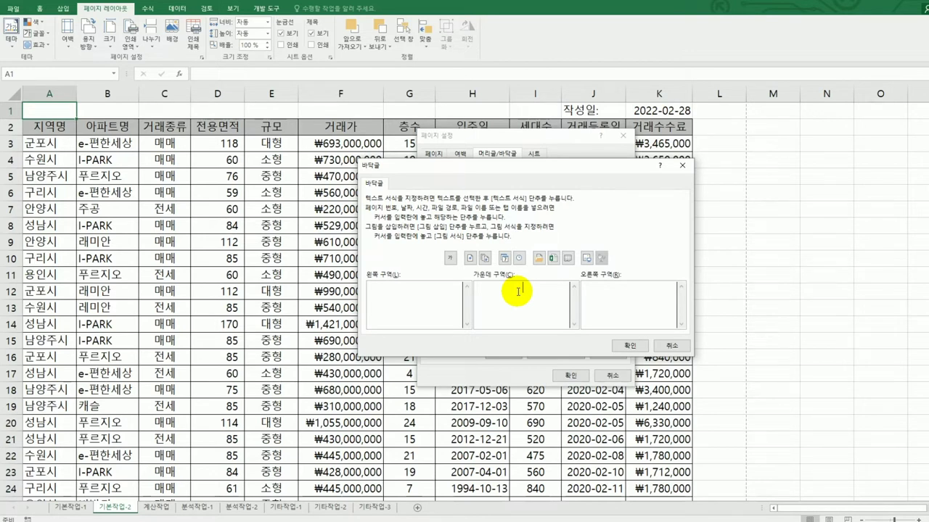
click(470, 259)
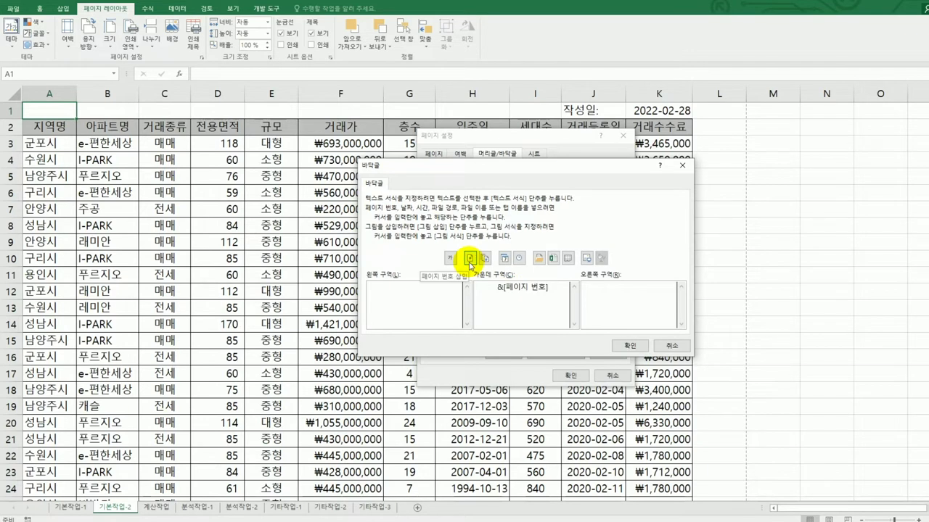
text(페이지)
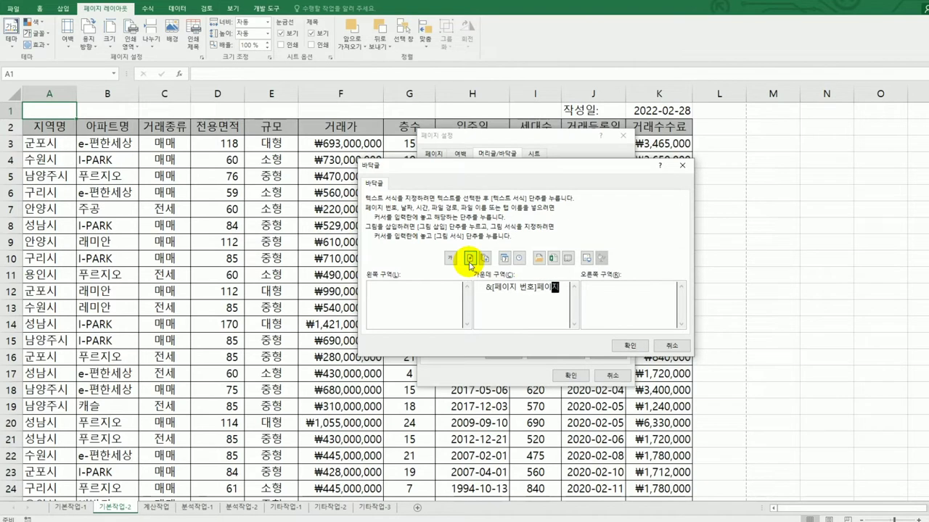
click(625, 347)
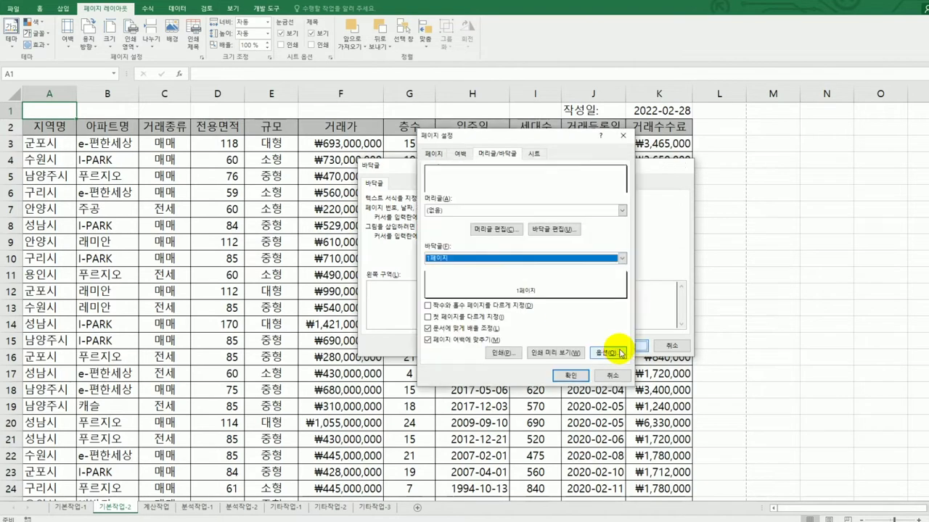
Step: Set the print area to A1:K32 and rows 1 to 2 ($1:$2) as repeating title rows, and apply the page setup
click(534, 154)
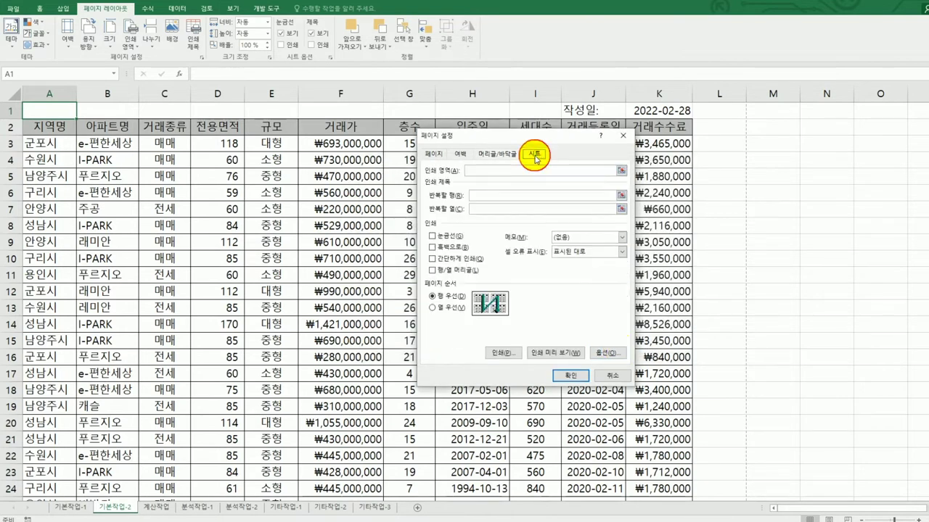
click(503, 172)
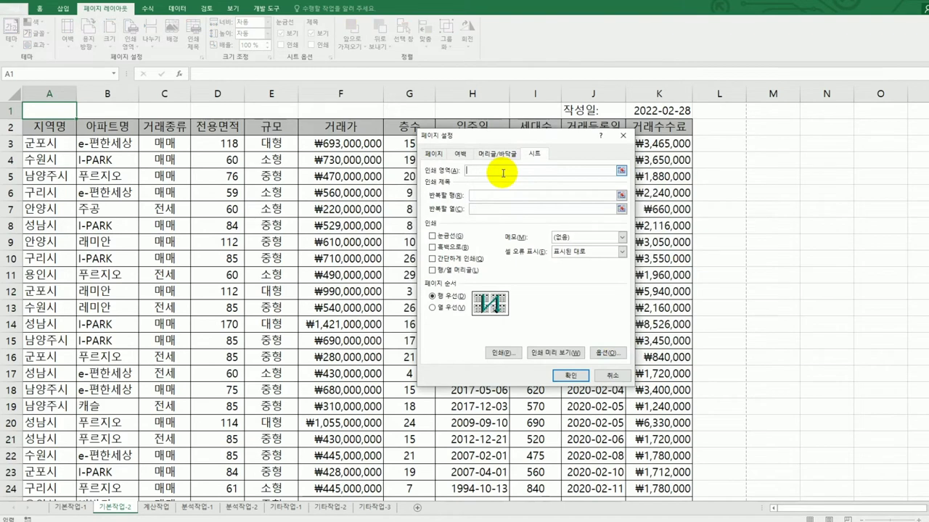
drag(68, 111, 676, 471)
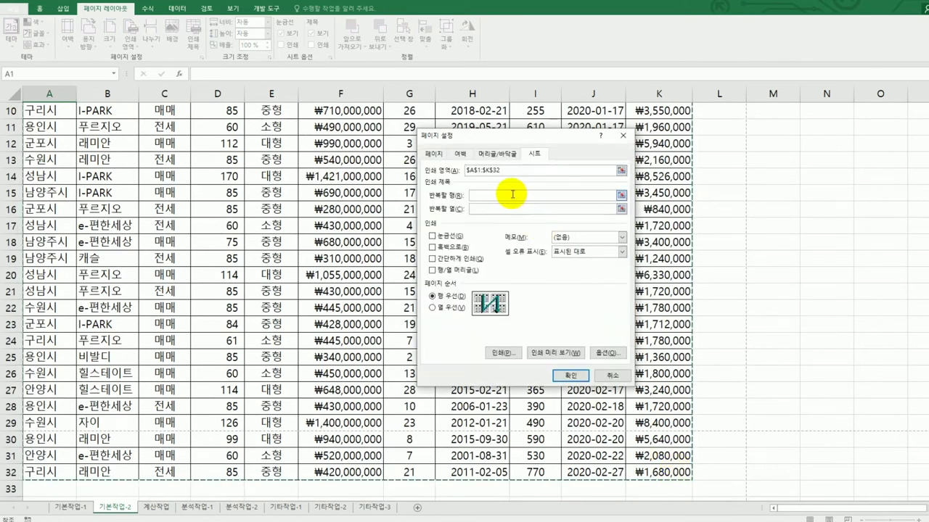
scroll(385, 302, up, 3)
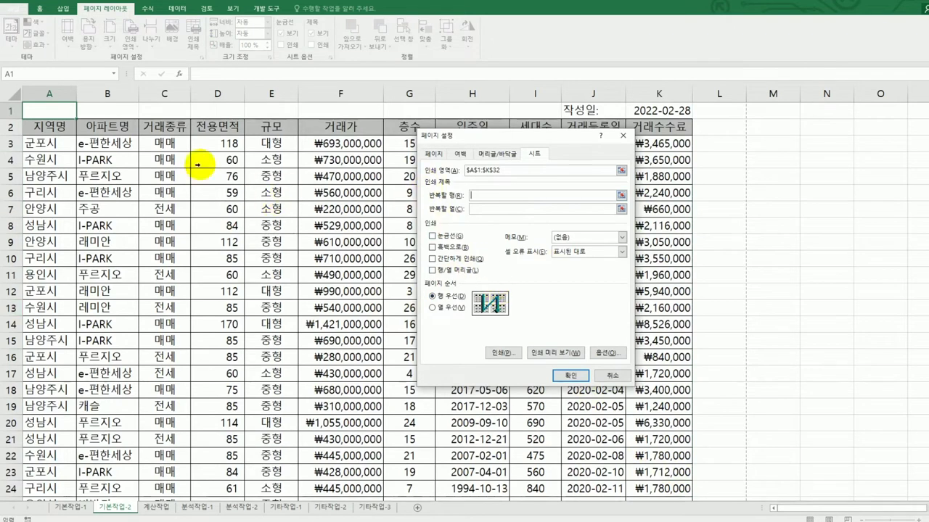
drag(13, 109, 11, 128)
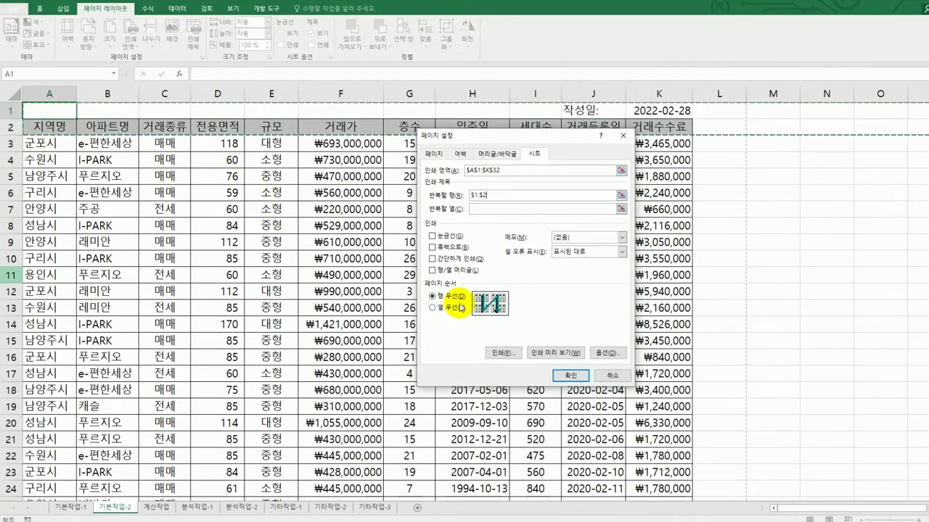
click(577, 378)
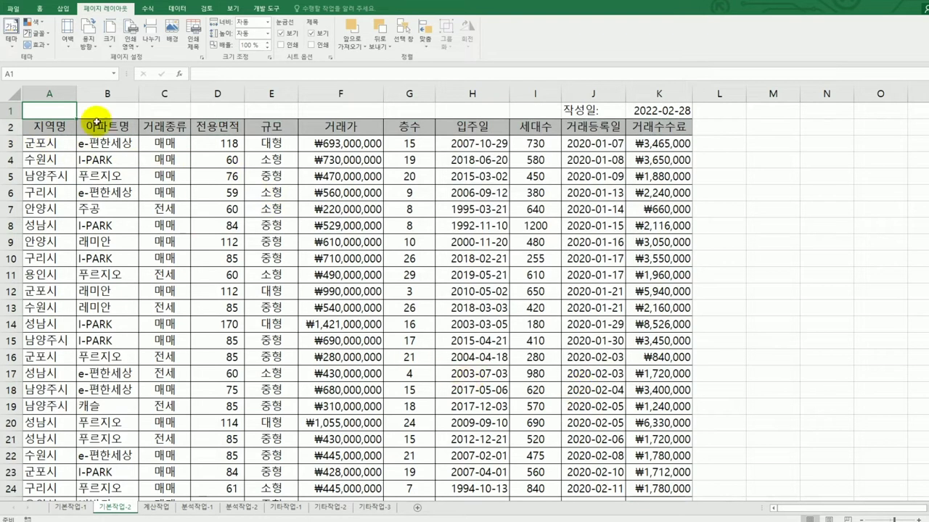
Step: Check both pages of the 기본작업-2 sheet in the print preview and return to the worksheet
click(12, 8)
click(33, 136)
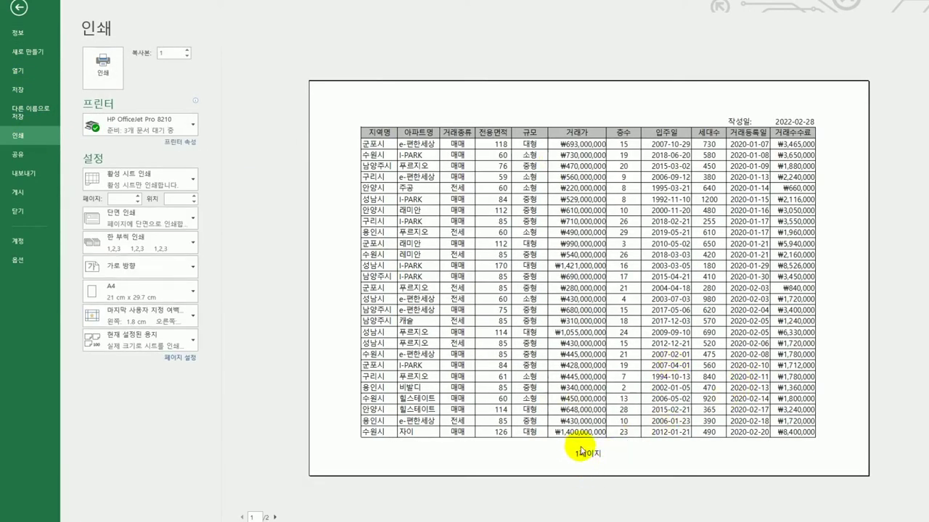
click(276, 516)
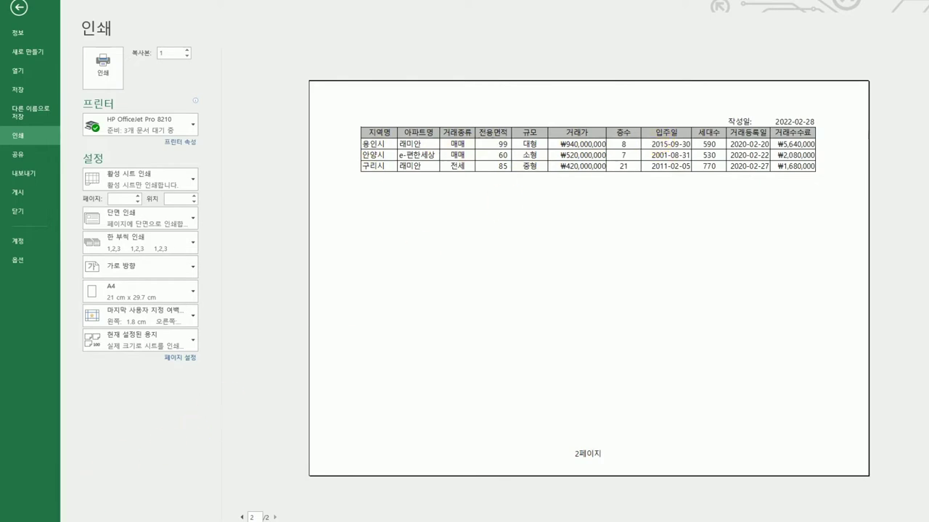
click(20, 9)
click(20, 9)
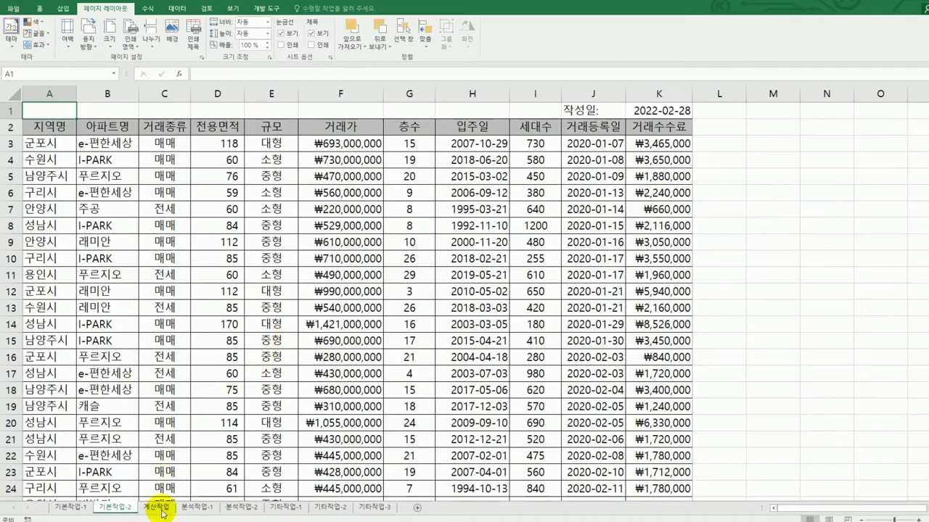
Step: Open the 계산작업 sheet and look over [표1] and the smaller tables below it
click(161, 509)
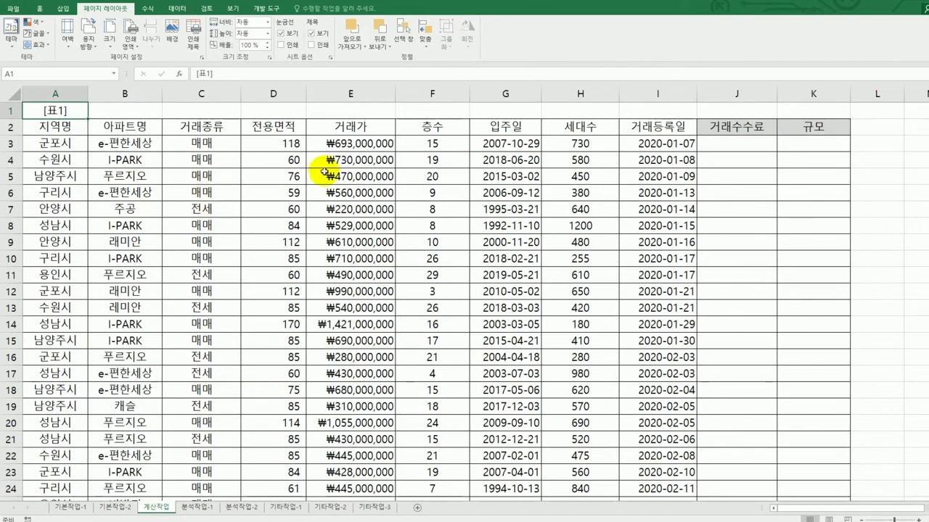
scroll(514, 255, down, 3)
scroll(514, 255, down, 6)
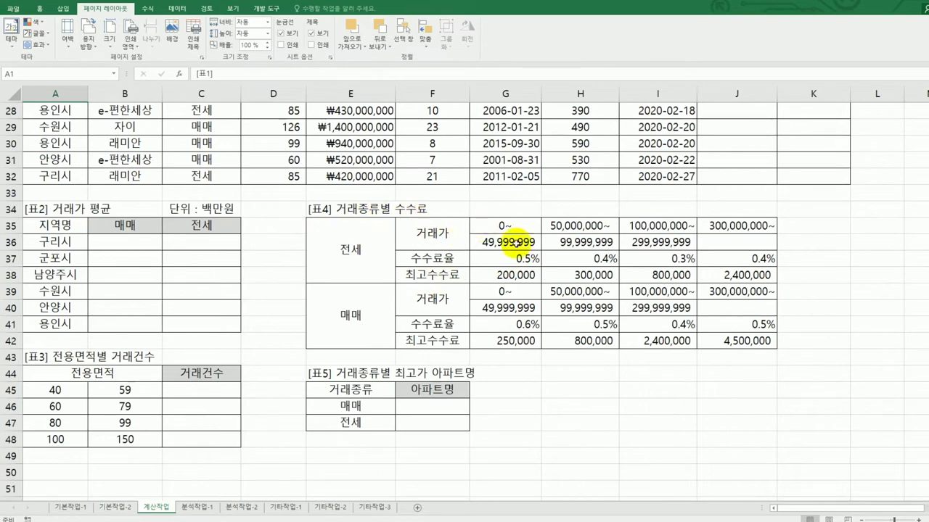
scroll(667, 297, up, 4)
scroll(725, 298, up, 5)
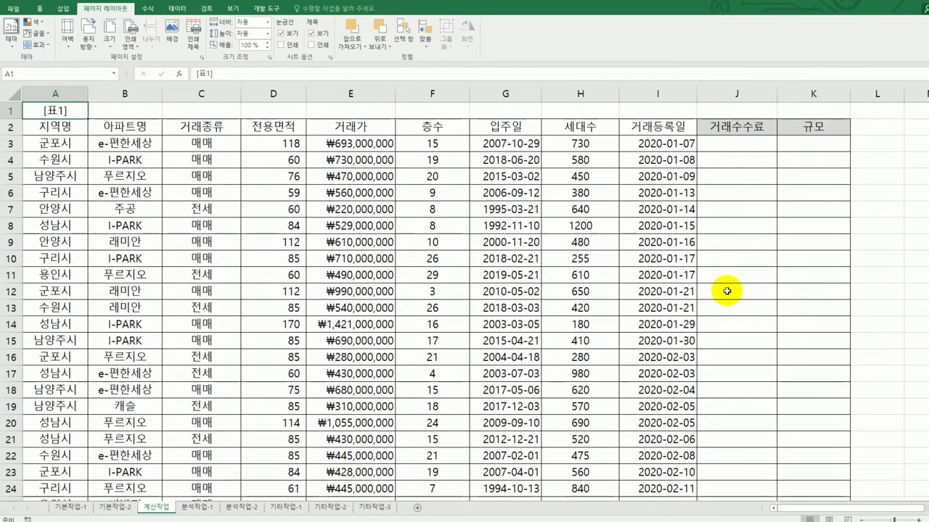
Step: Examine the 거래가 in row 3 of [표1] and the 수수료율 rates for 전세 and 매매 in [표4]
click(732, 148)
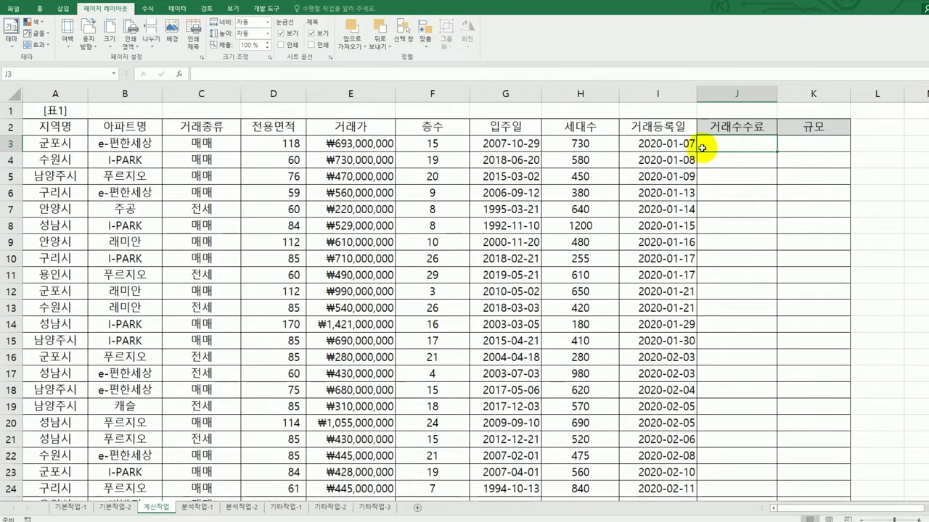
click(345, 150)
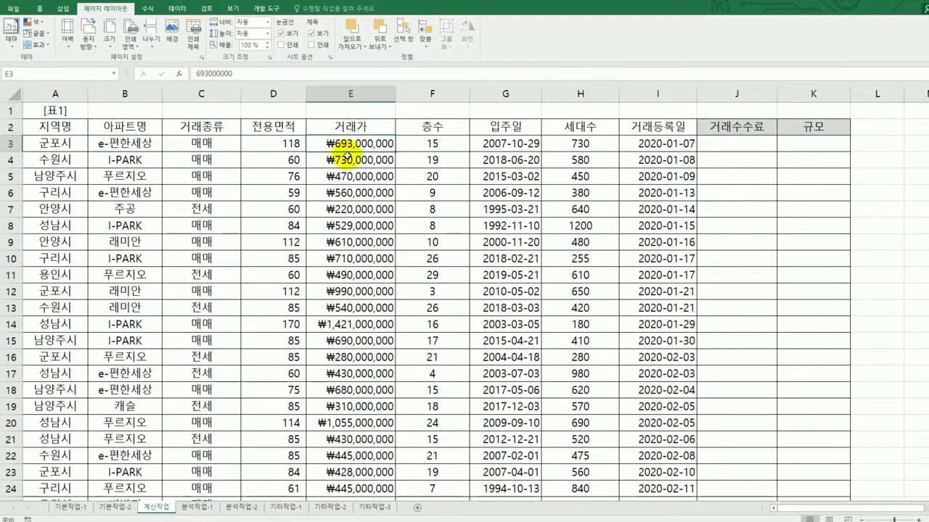
scroll(437, 392, down, 8)
drag(501, 312, 731, 311)
drag(537, 368, 732, 369)
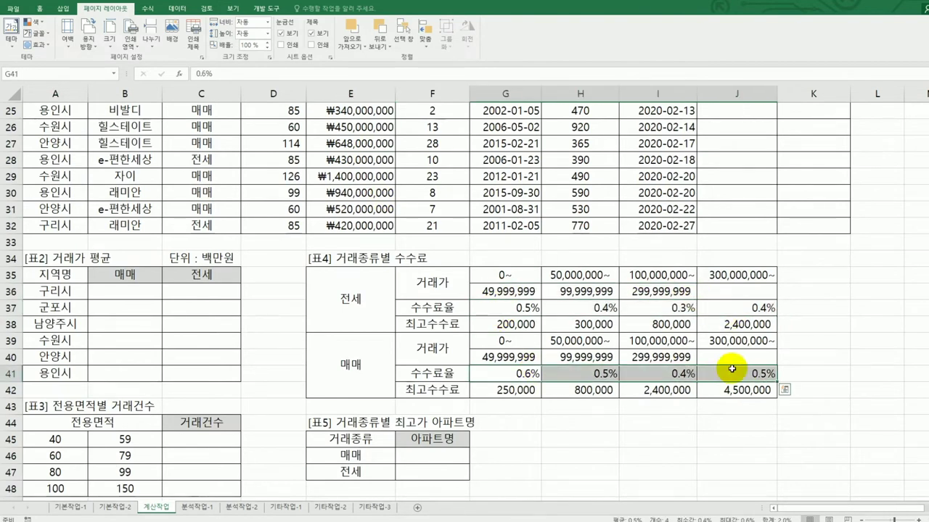
scroll(674, 367, up, 8)
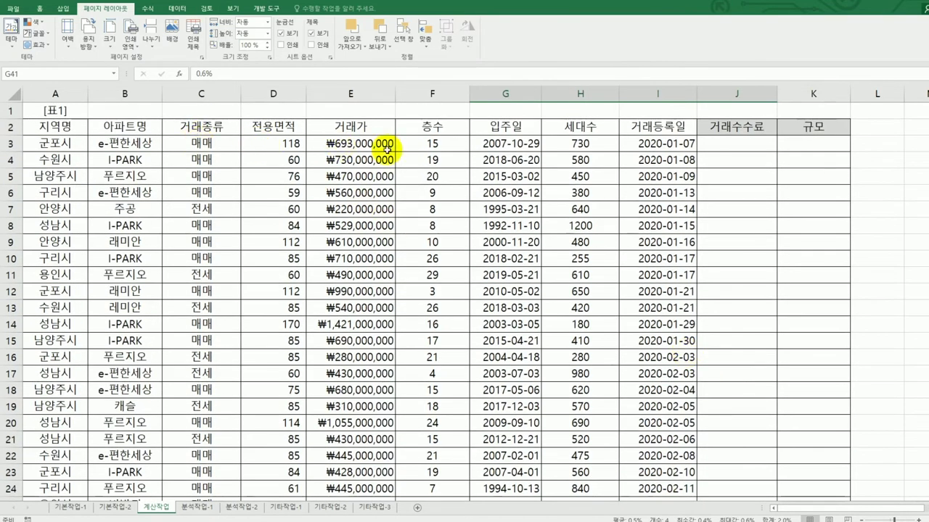
Step: Examine the 최고수수료 amounts for 전세 and 매매 in [표4]
scroll(433, 199, down, 9)
drag(501, 275, 733, 275)
drag(493, 342, 724, 341)
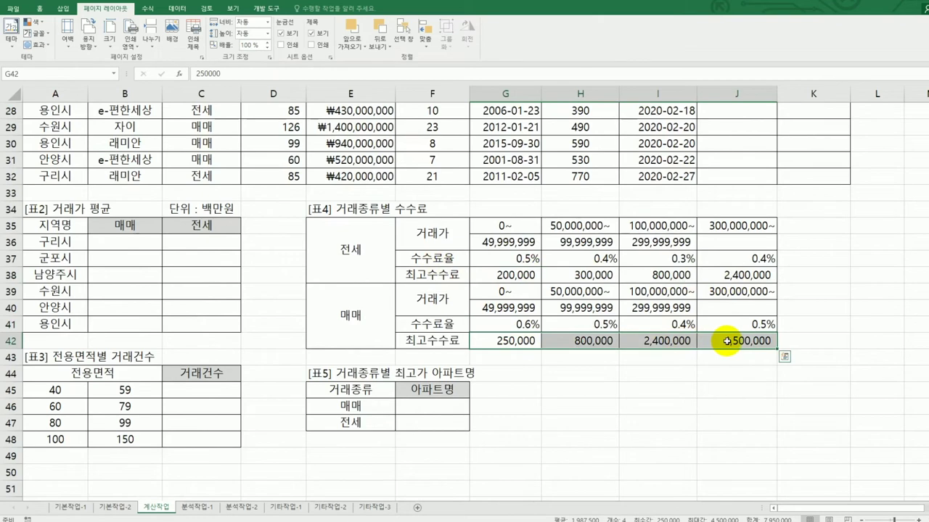
scroll(724, 340, up, 9)
Step: Start a formula in cell J3 of the 거래수수료 column
click(732, 141)
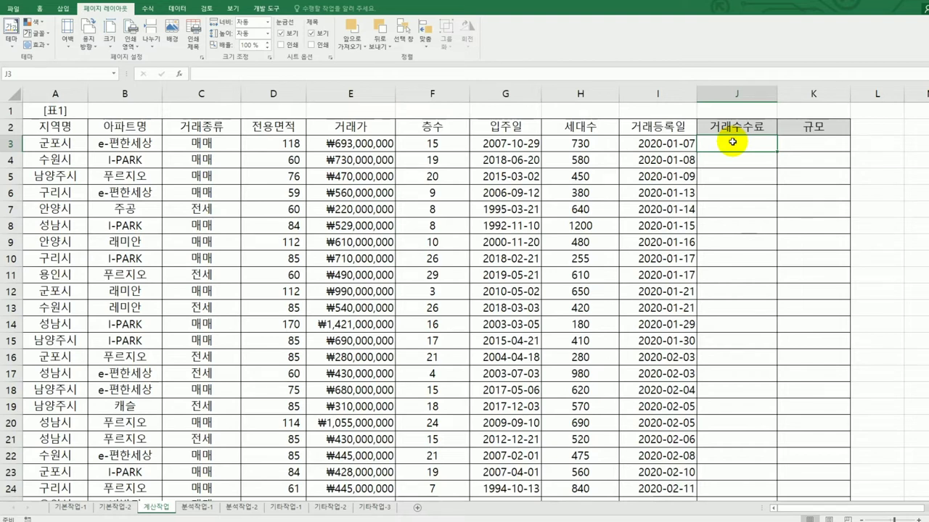
text(=)
key(Left)
key(Left)
key(Left)
key(Left)
key(Left)
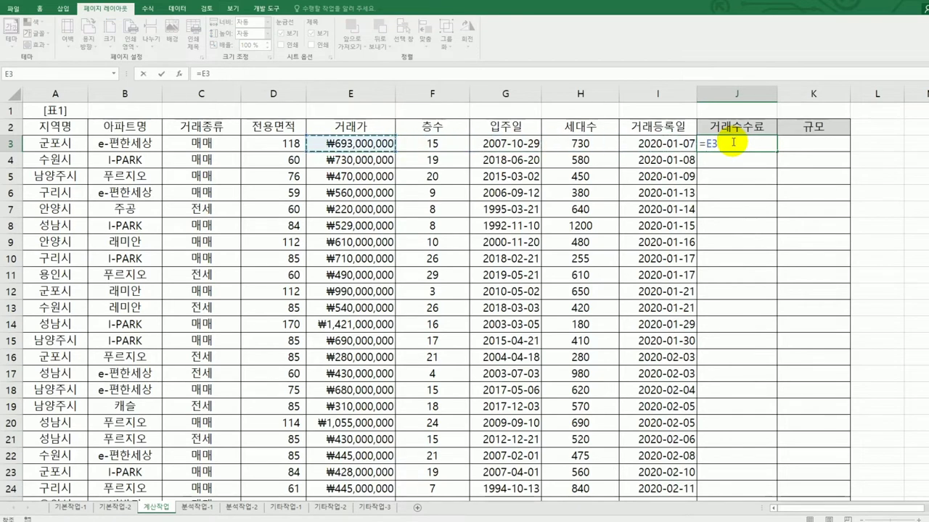
text(*)
scroll(733, 174, down, 8)
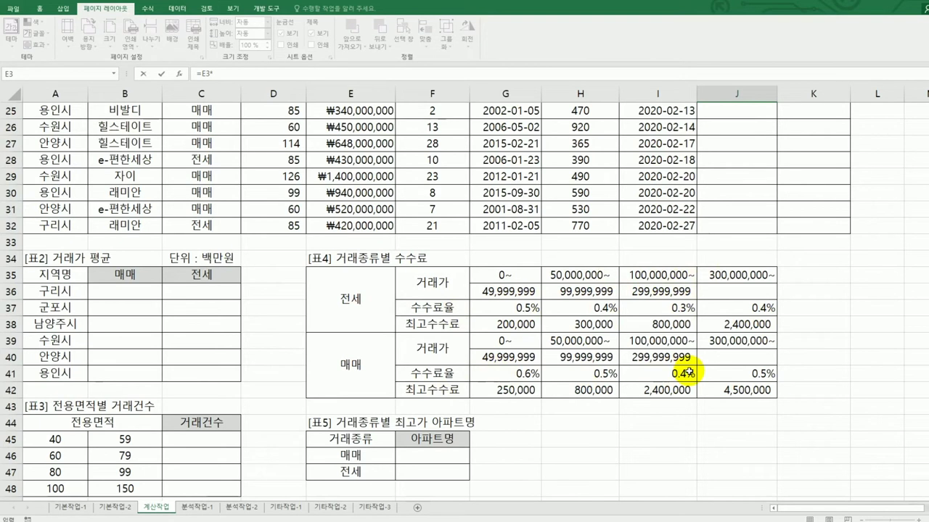
scroll(685, 372, up, 8)
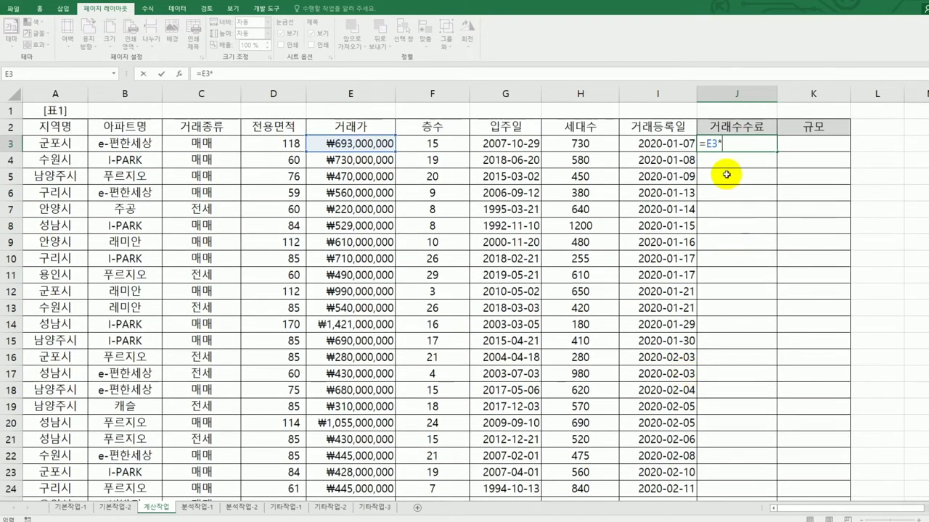
key(BackSpace)
scroll(650, 246, down, 7)
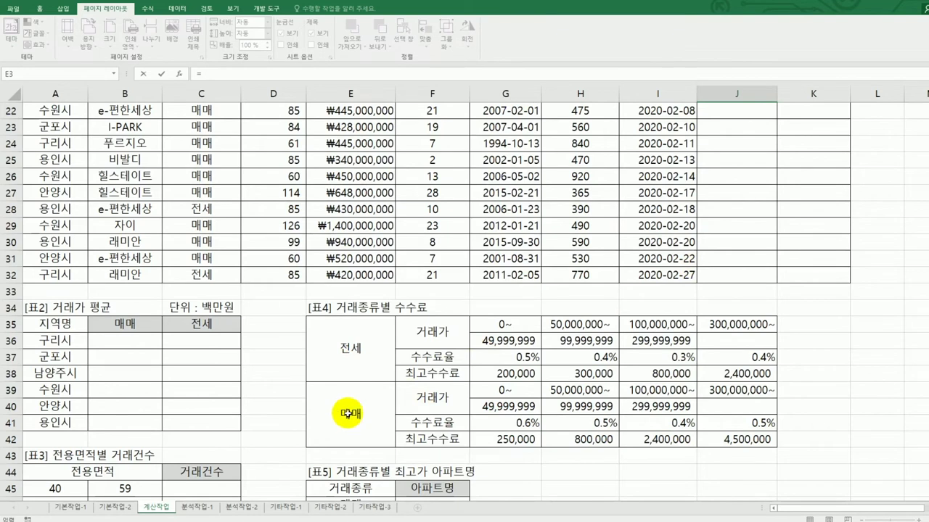
scroll(389, 406, up, 7)
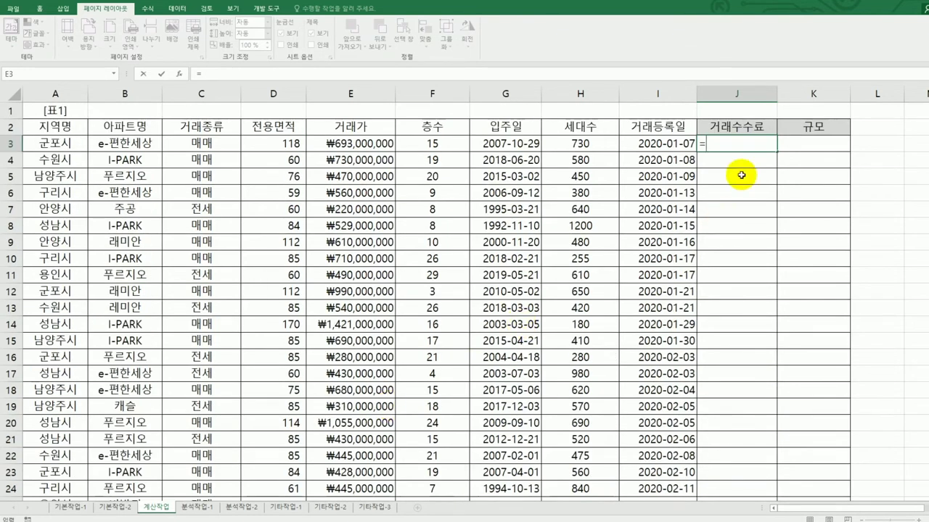
Step: Enter a MATCH formula in J3 that looks up C3 in $E$35:$E$42 of [표4] with exact match type 0
text(ㅡ)
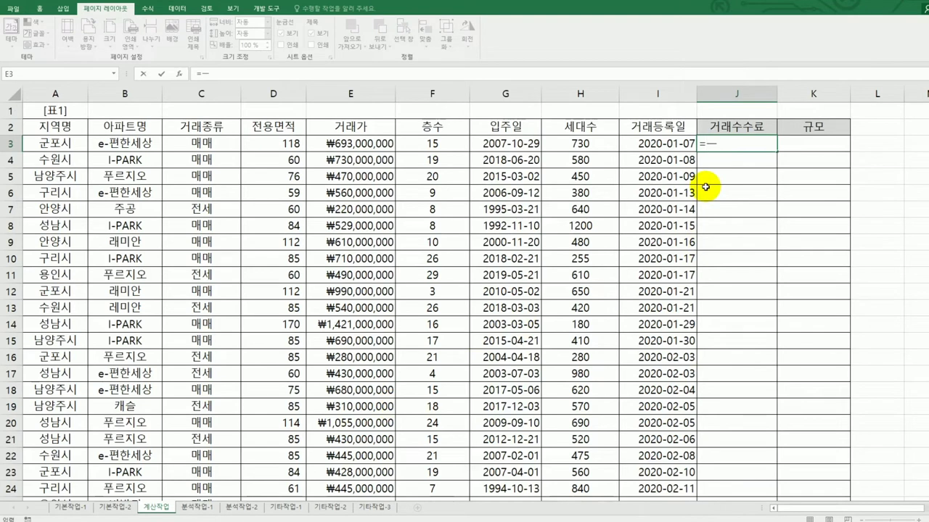
text(m)
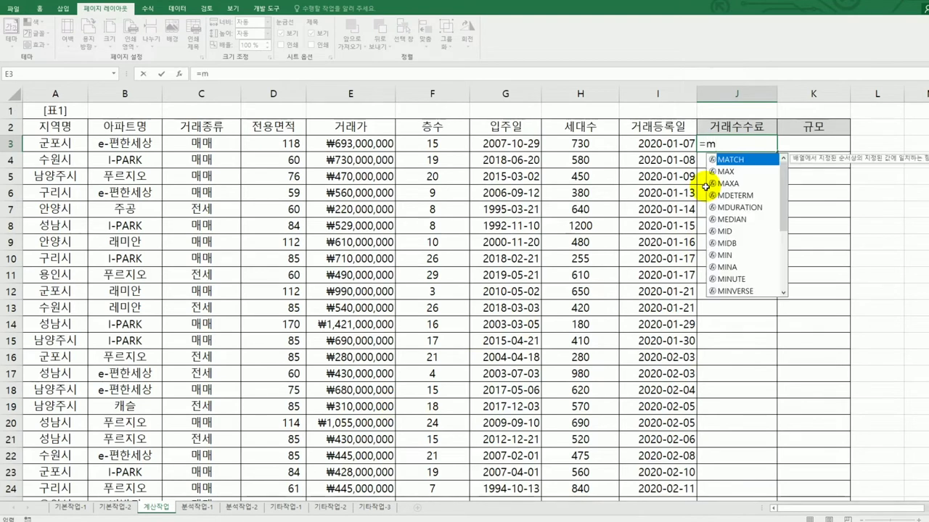
double_click(730, 160)
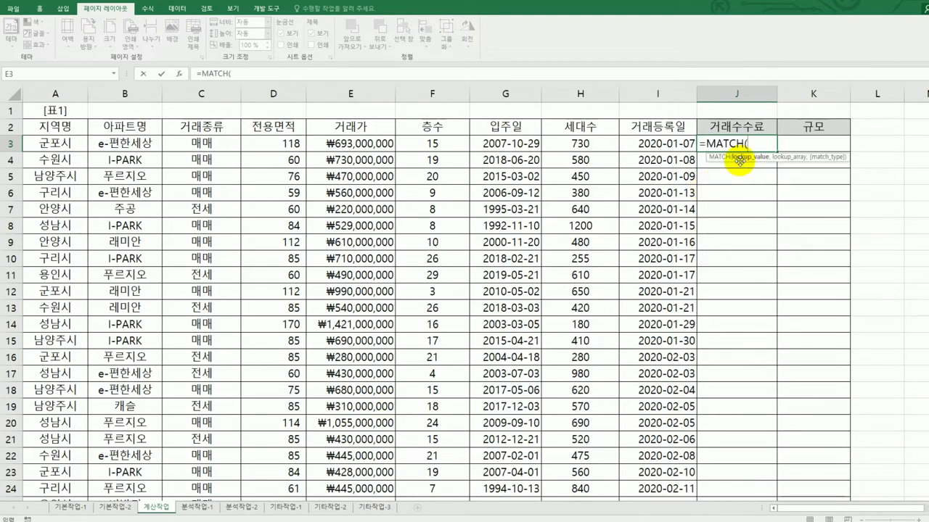
click(218, 144)
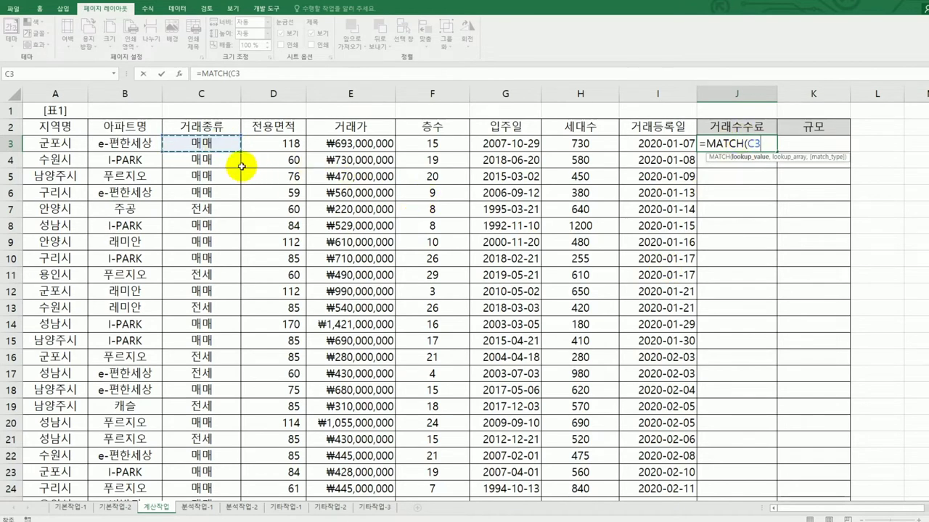
text(,)
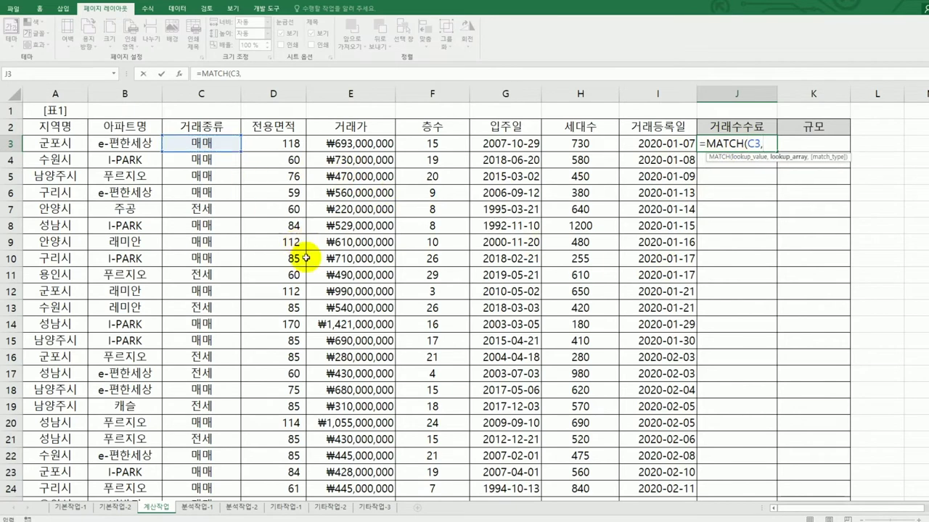
scroll(308, 273, down, 6)
drag(360, 334, 357, 429)
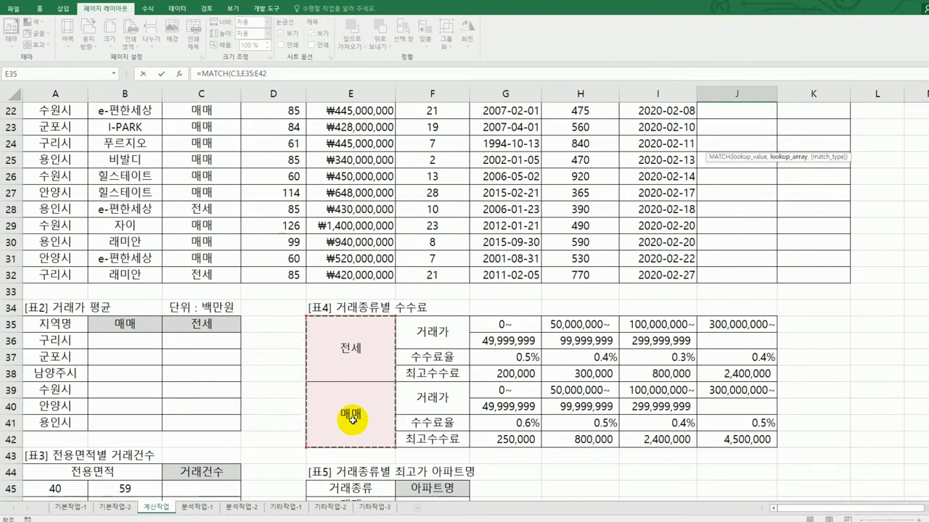
key(F4)
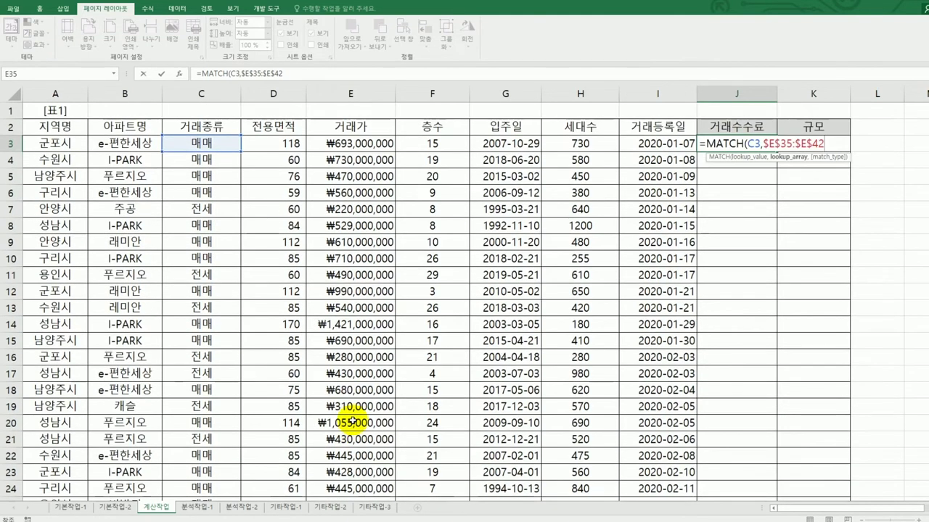
text(,)
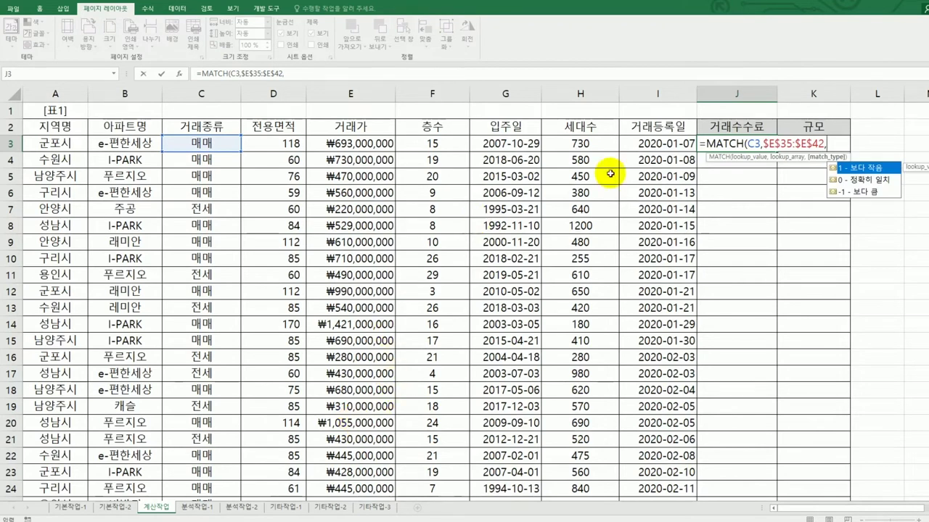
double_click(850, 181)
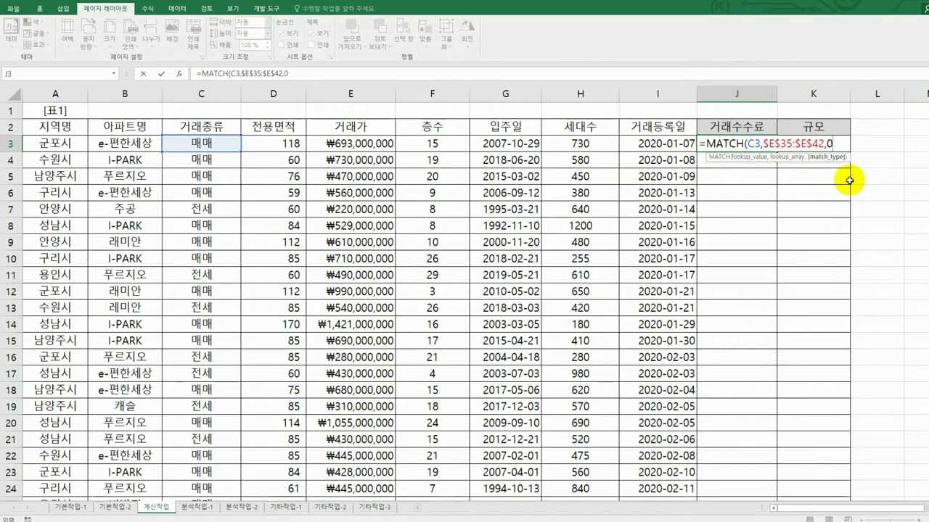
key(Return)
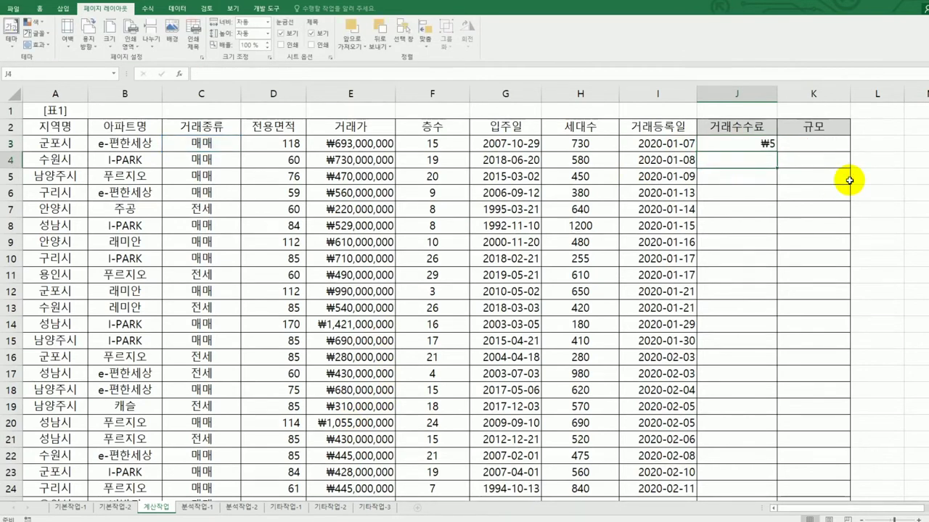
Step: Fill the MATCH formula from J3 down the 거래수수료 column to J32
click(763, 145)
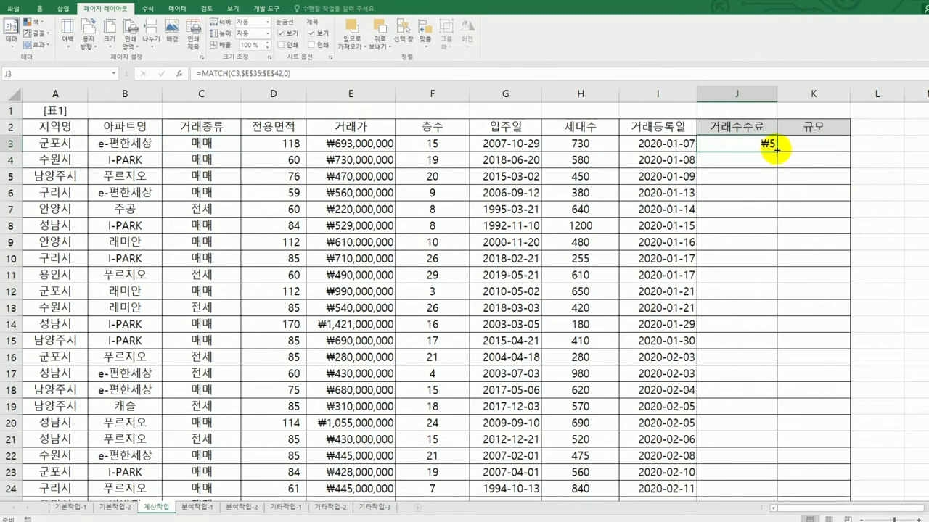
drag(778, 151, 758, 481)
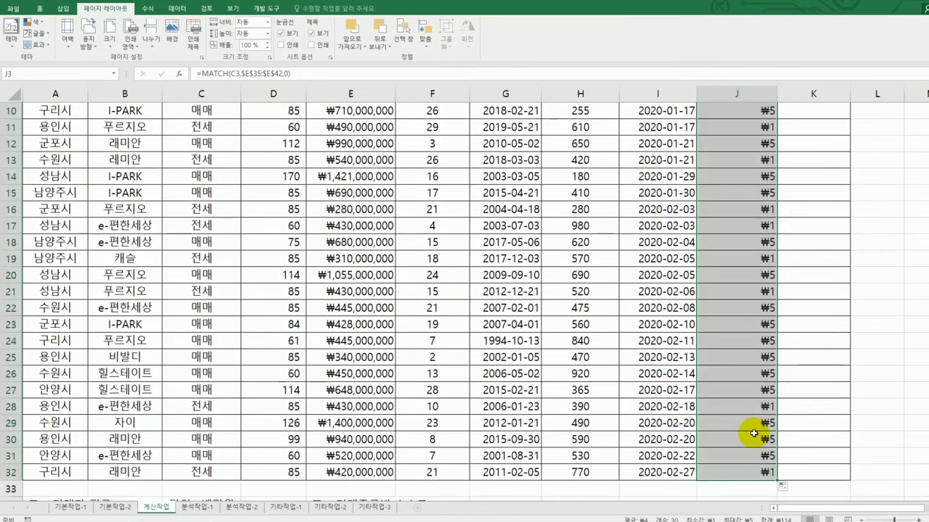
scroll(753, 434, up, 3)
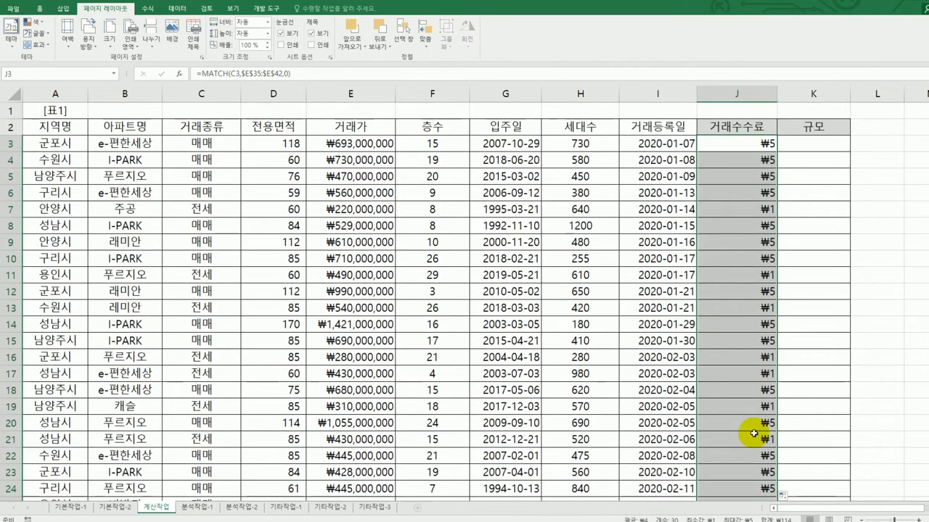
Step: Compare the MATCH results for 매매 and 전세 with their positions in [표4] and examine the range G35:J42
click(211, 146)
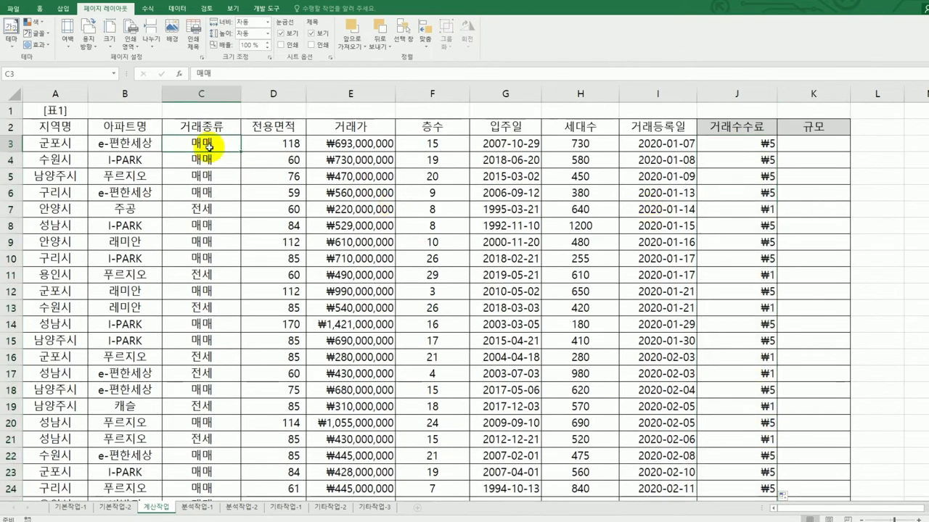
click(711, 217)
scroll(717, 263, down, 7)
scroll(717, 263, down, 2)
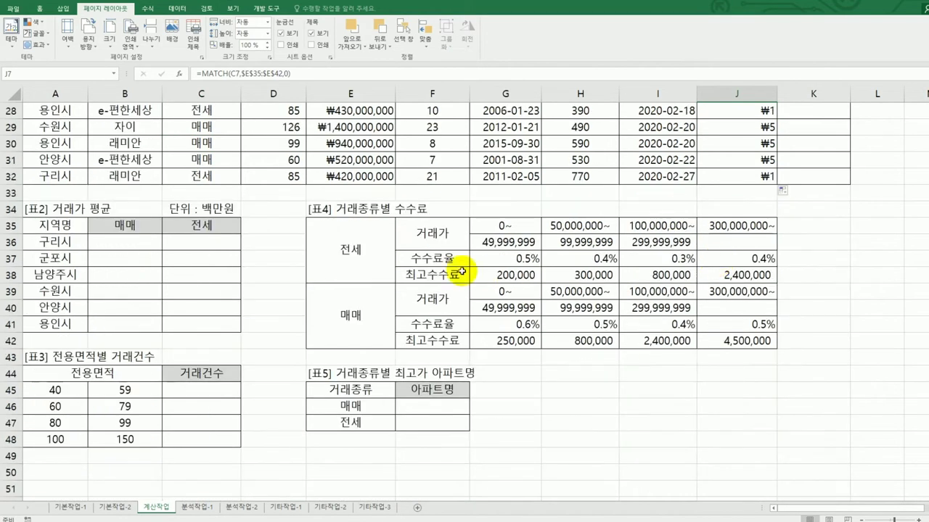
click(353, 247)
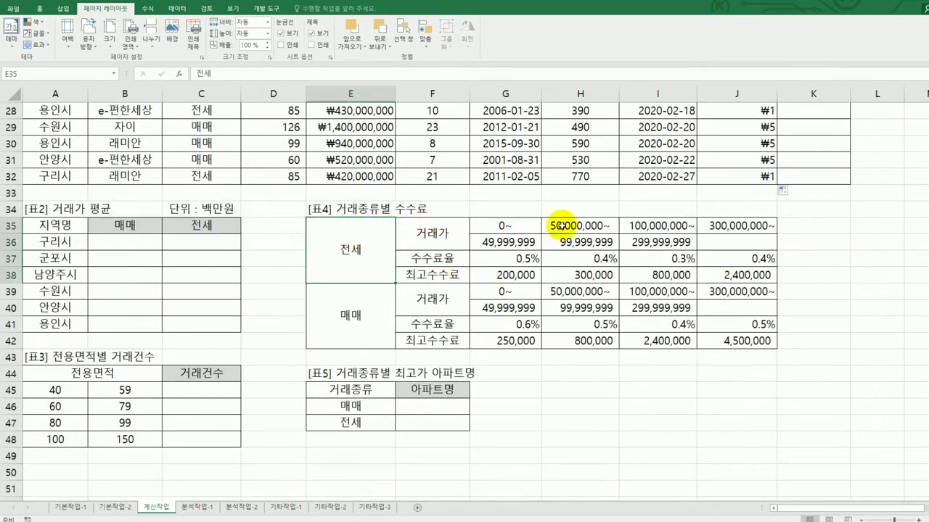
click(338, 333)
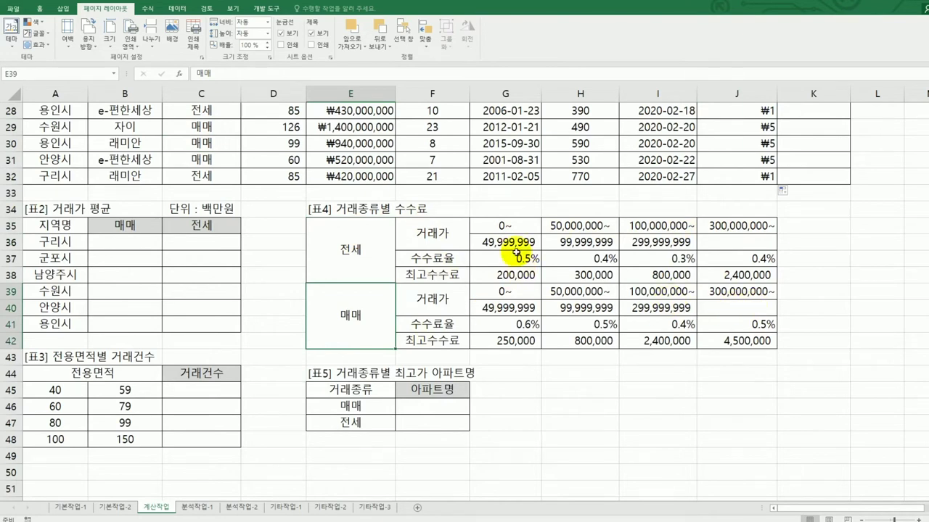
mouse_move(499, 226)
mouse_down()
mouse_move(690, 298)
mouse_move(739, 339)
mouse_up()
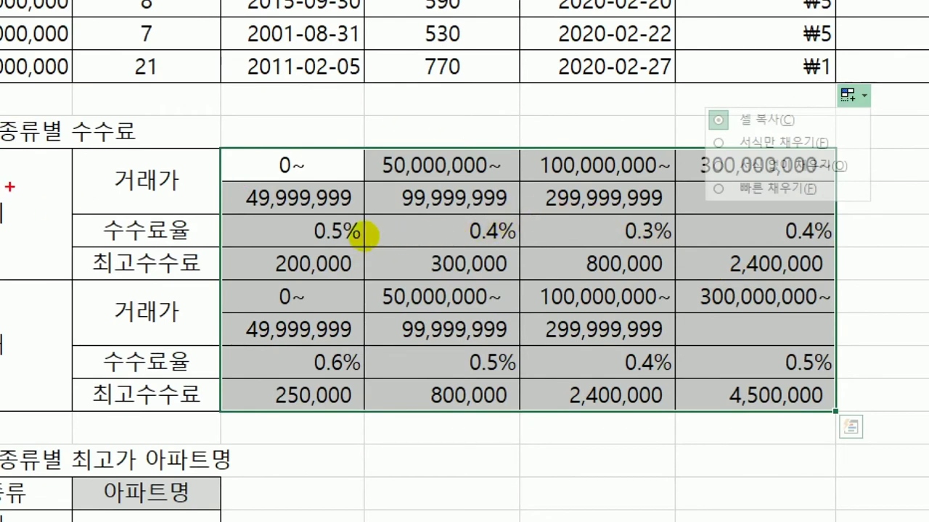
drag(24, 185, 28, 258)
mouse_move(22, 316)
mouse_down()
mouse_move(22, 377)
mouse_move(51, 371)
mouse_up()
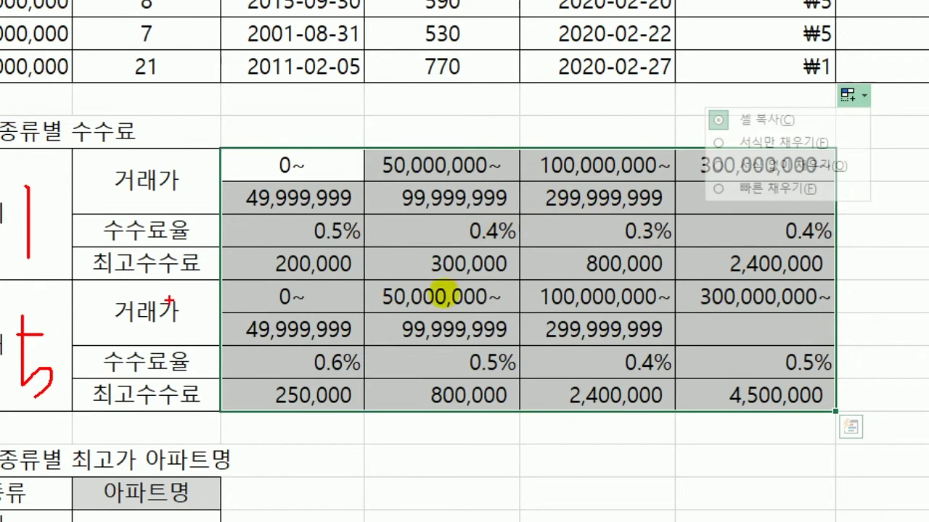
drag(161, 247, 581, 245)
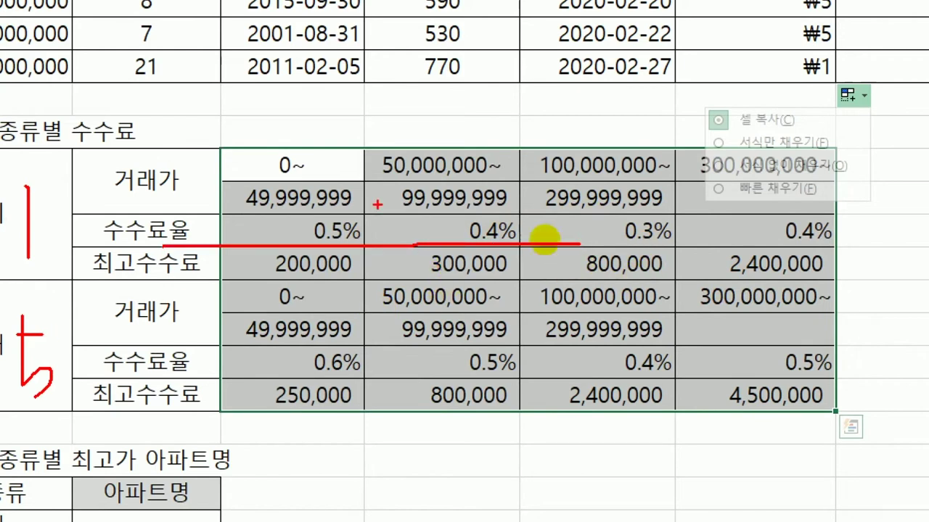
drag(341, 143, 341, 158)
mouse_move(345, 191)
mouse_down()
mouse_move(377, 233)
mouse_move(368, 244)
mouse_up()
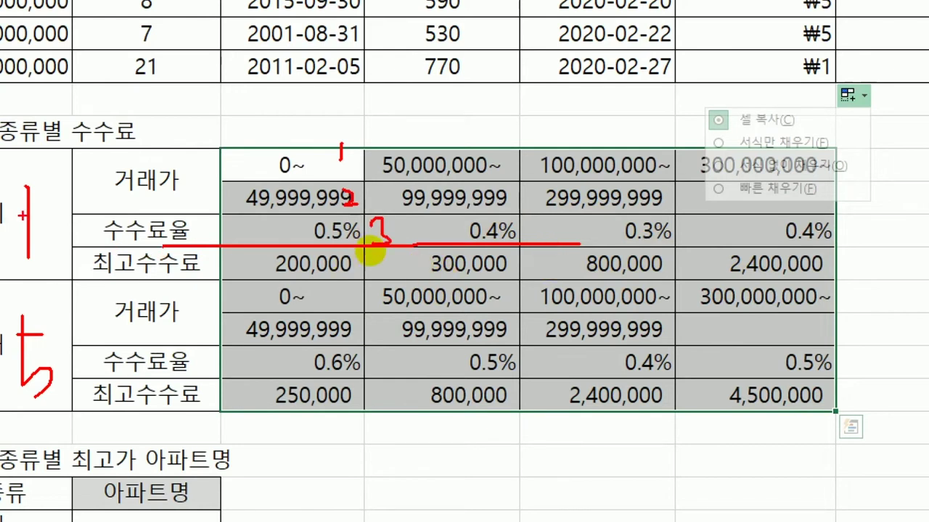
mouse_move(42, 225)
mouse_down()
mouse_move(87, 227)
mouse_move(69, 260)
mouse_up()
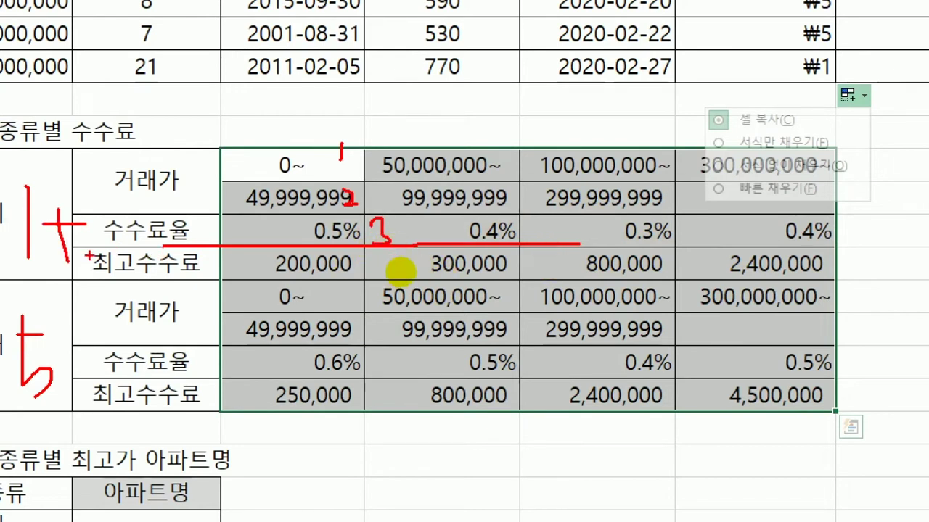
mouse_move(101, 207)
mouse_down()
mouse_move(134, 214)
mouse_move(111, 263)
mouse_up()
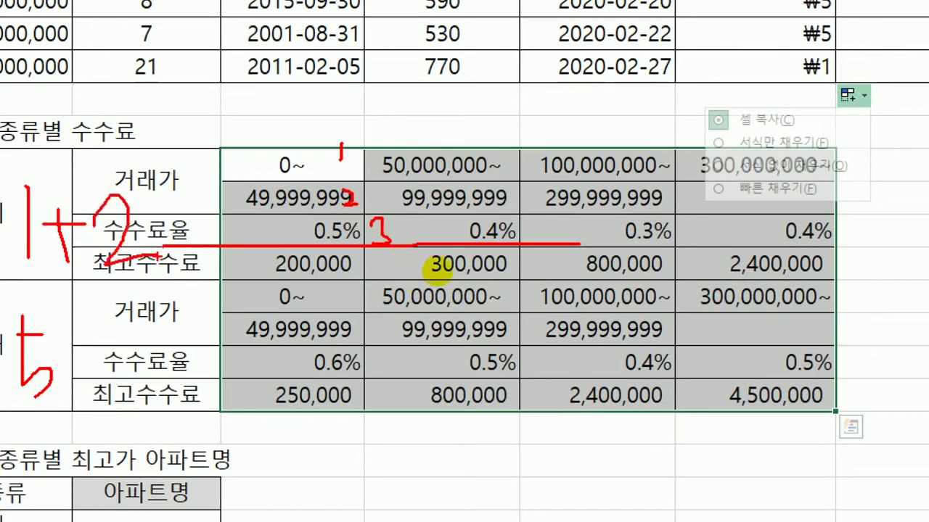
drag(387, 296, 394, 296)
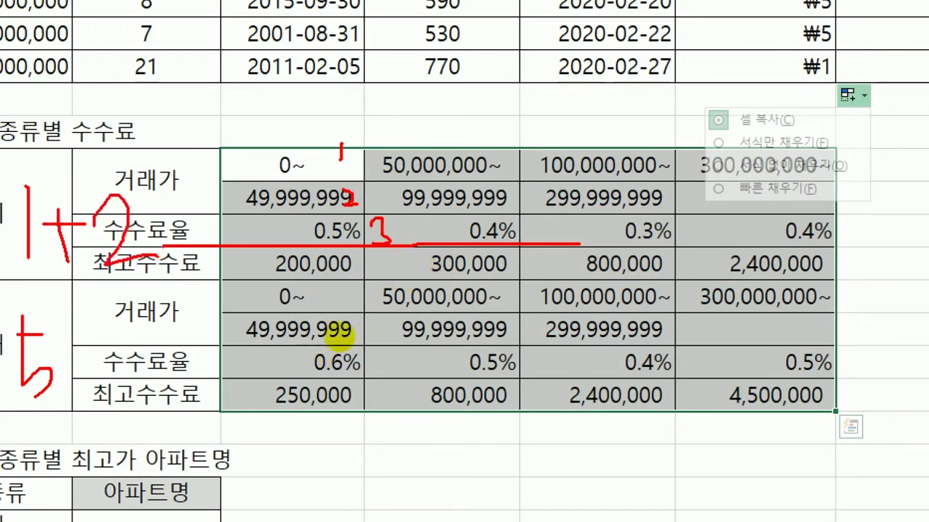
key(ctrl+z)
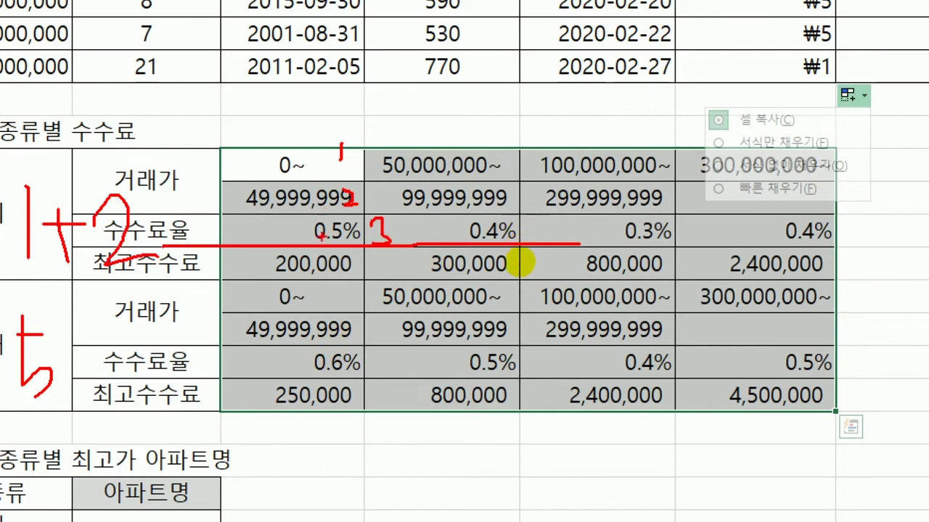
drag(350, 282, 361, 306)
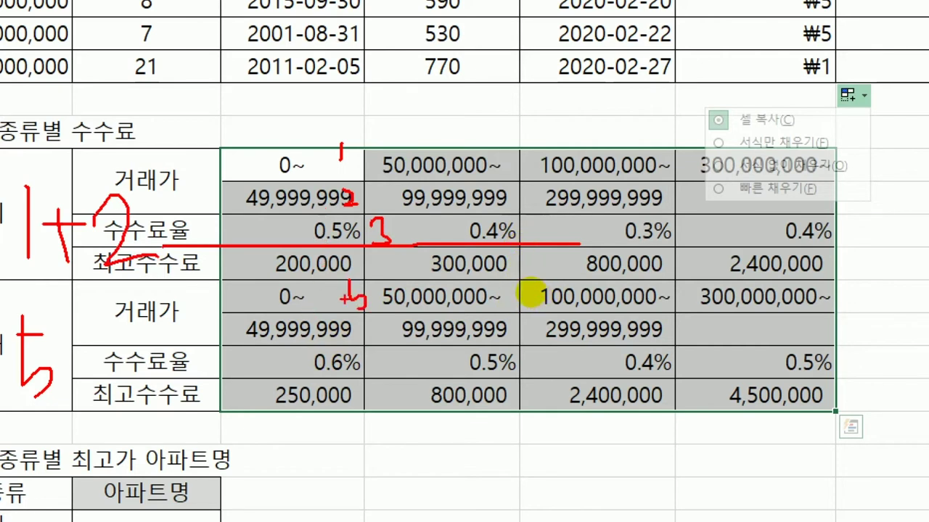
mouse_move(355, 284)
mouse_down()
mouse_move(365, 283)
mouse_move(370, 338)
mouse_move(396, 378)
mouse_up()
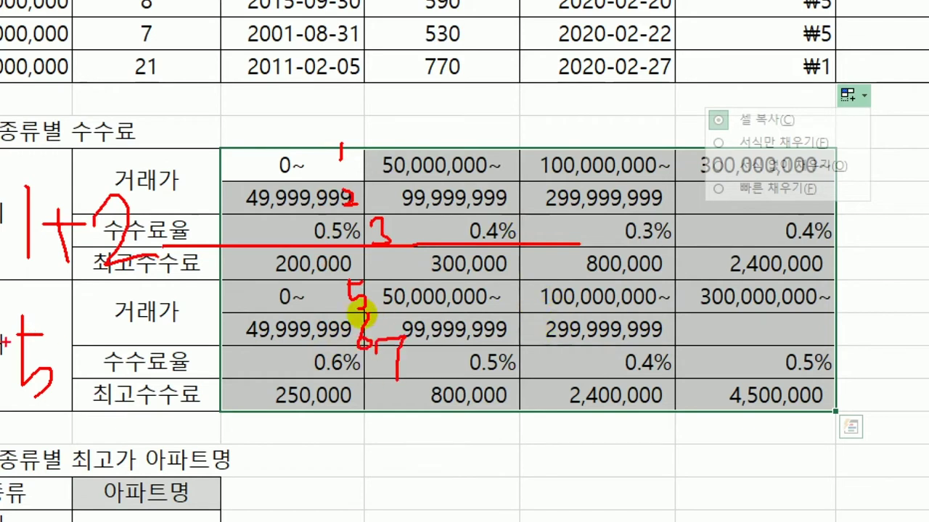
mouse_move(87, 330)
mouse_down()
mouse_move(88, 366)
mouse_move(138, 359)
mouse_move(119, 388)
mouse_move(156, 385)
mouse_up()
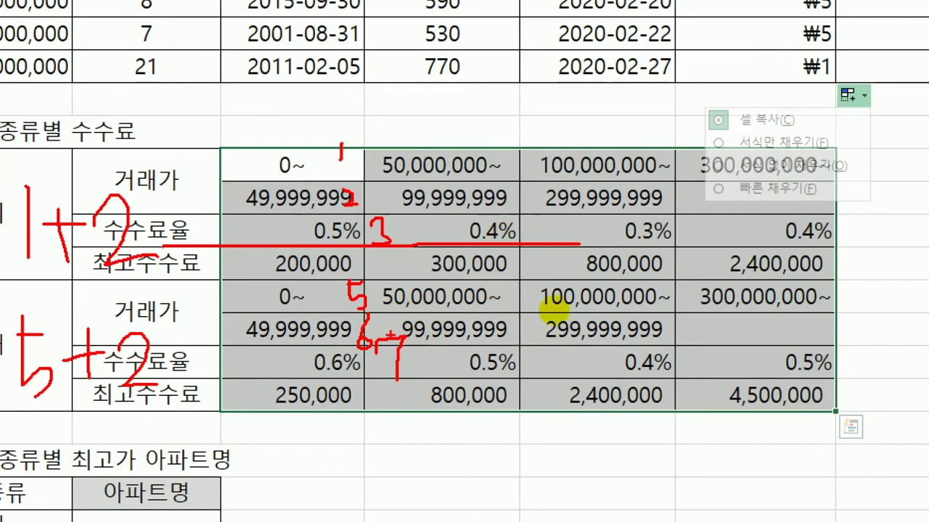
key(Escape)
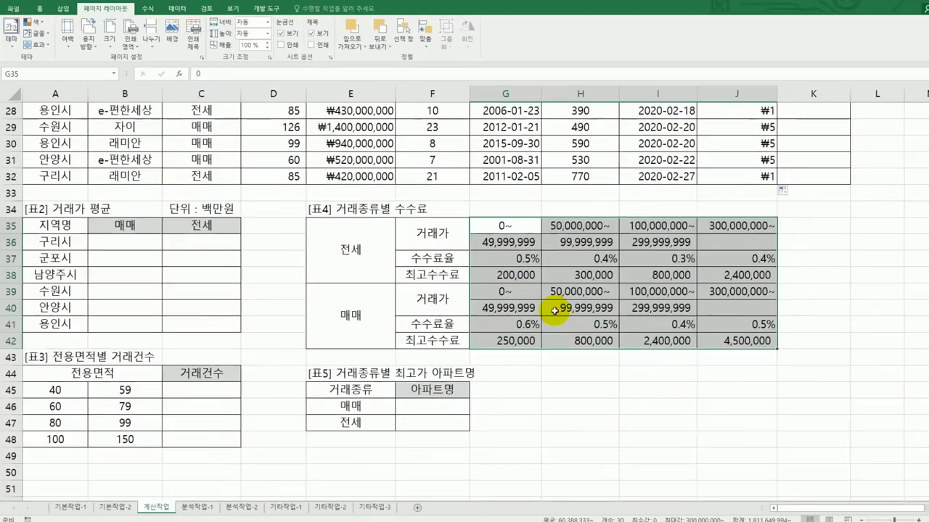
Step: Add 2 to the MATCH result in J3 and fill the formula down the 거래수수료 column to J32
scroll(734, 227, up, 8)
scroll(734, 226, up, 1)
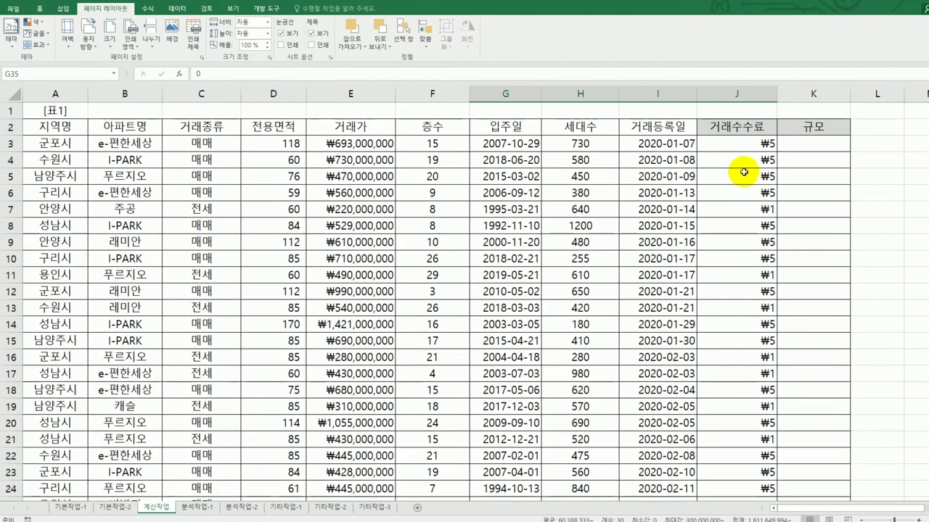
click(738, 144)
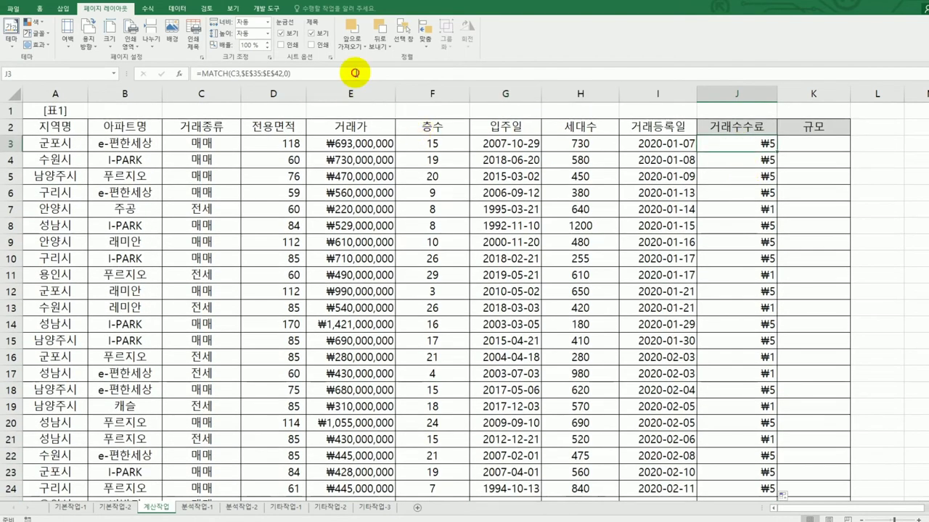
click(356, 73)
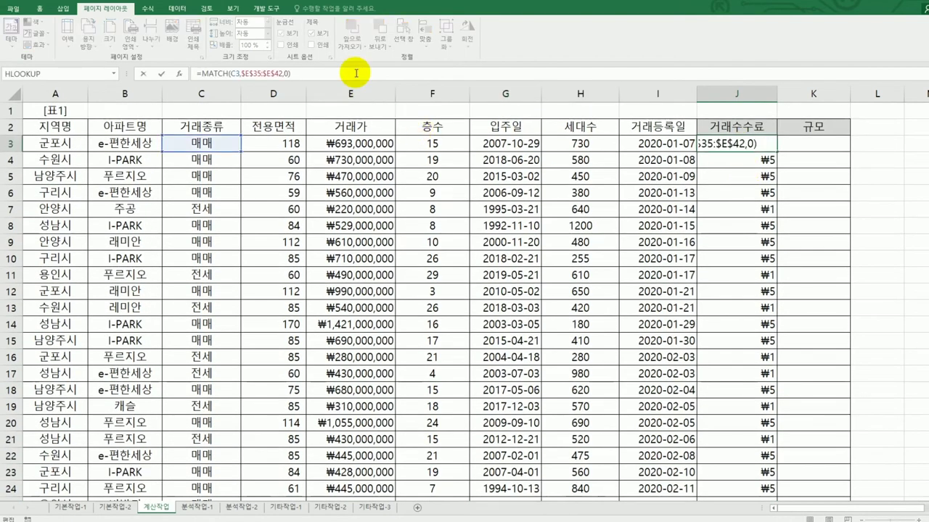
key(Return)
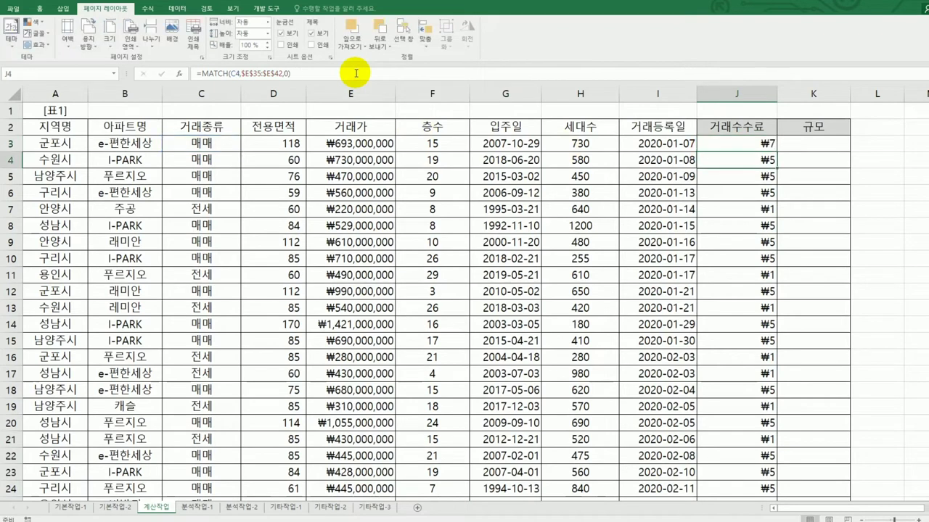
click(771, 144)
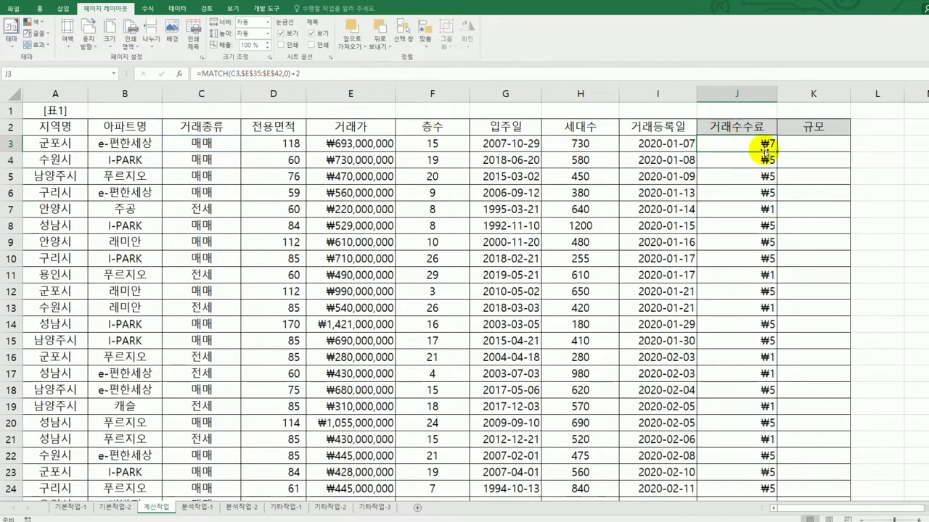
double_click(775, 151)
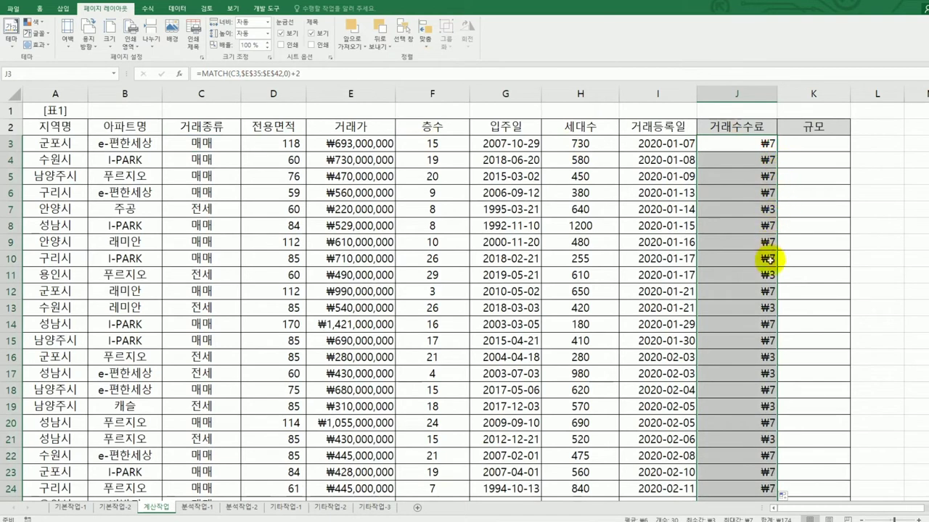
Step: Insert an HLOOKUP function ahead of the MATCH expression in J3, with the 거래가 cell E3 as its lookup value
click(754, 149)
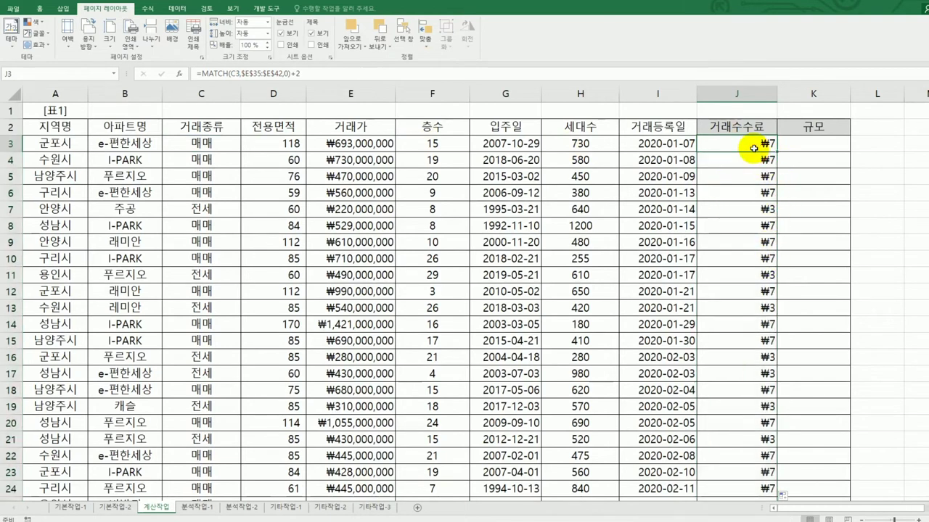
scroll(754, 148, down, 8)
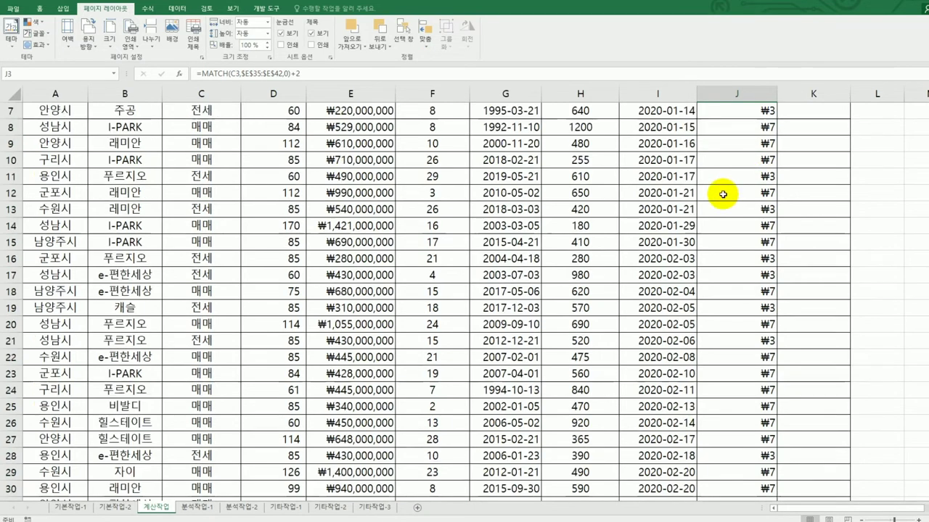
scroll(718, 200, up, 8)
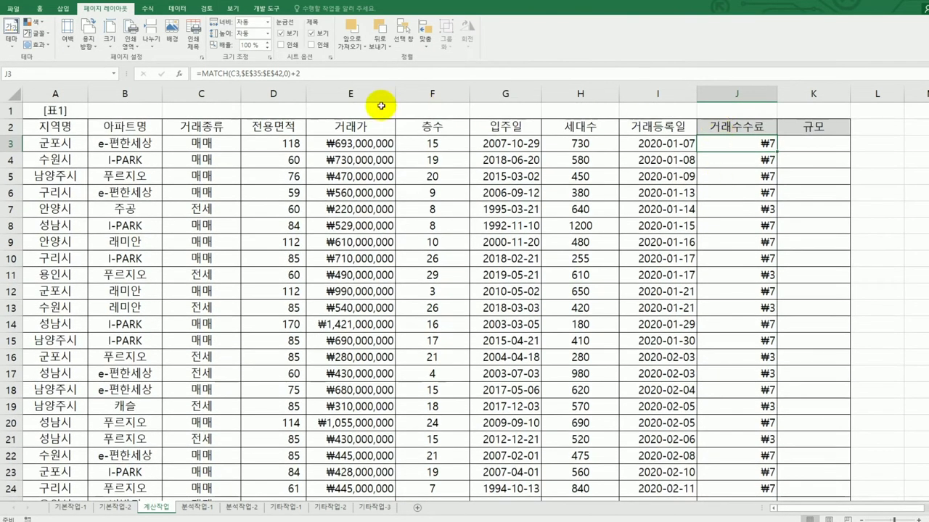
click(201, 74)
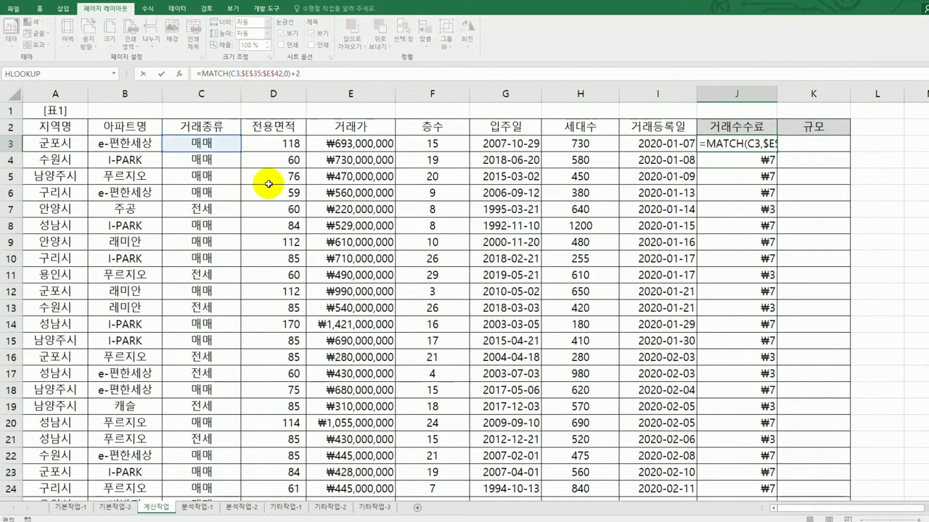
text(hl)
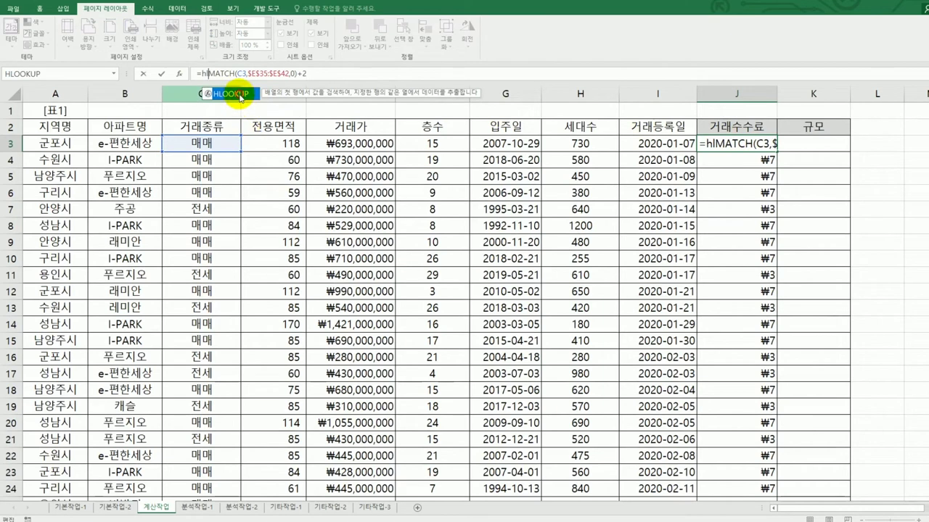
double_click(238, 93)
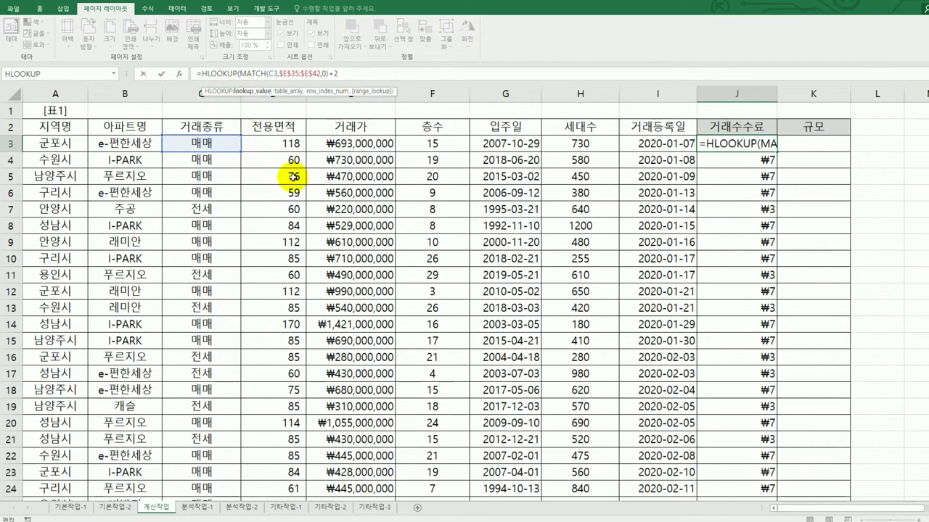
click(347, 142)
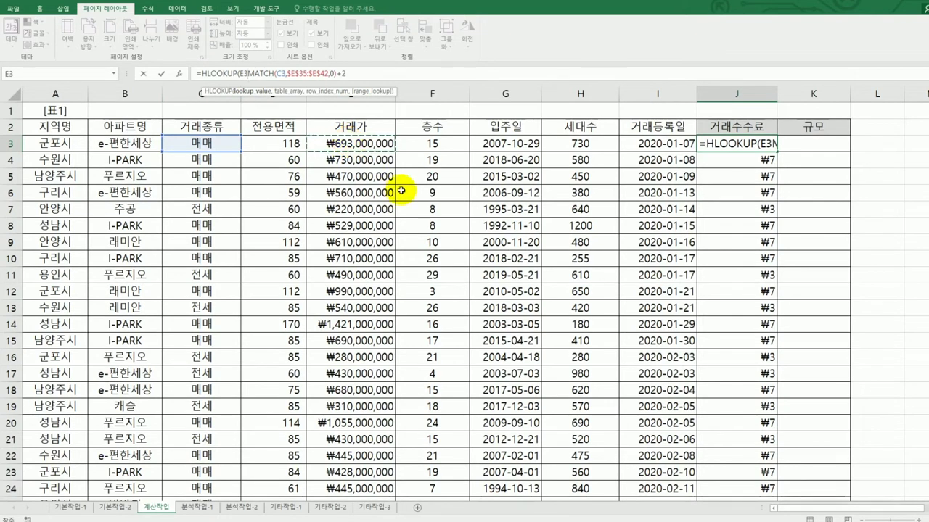
text(,)
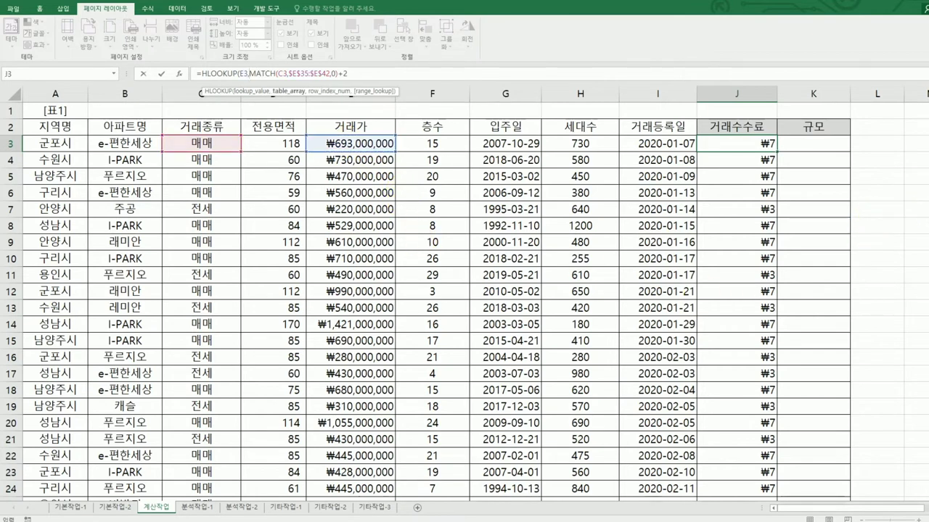
Step: Complete the HLOOKUP in J3 with the absolute table range $G$35:$J$42 and the MATCH+2 expression as its row index
scroll(914, 218, down, 7)
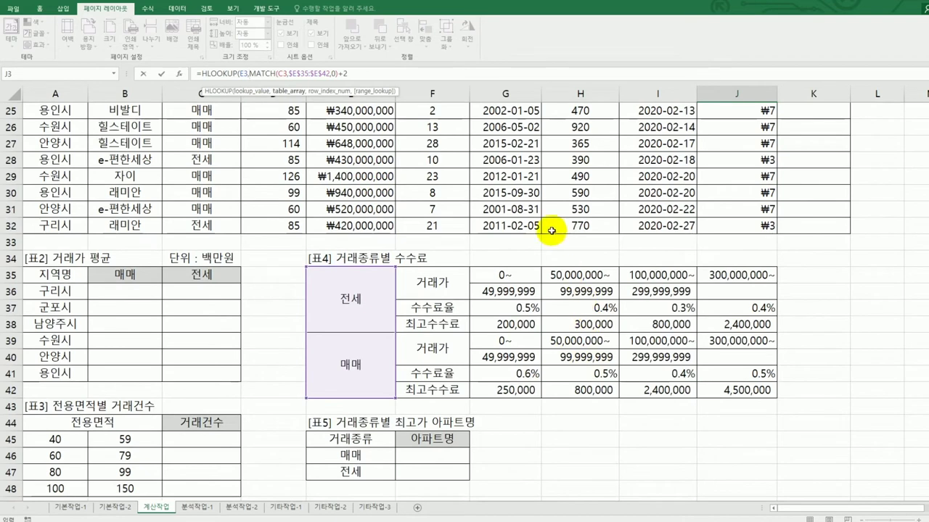
drag(521, 276, 725, 389)
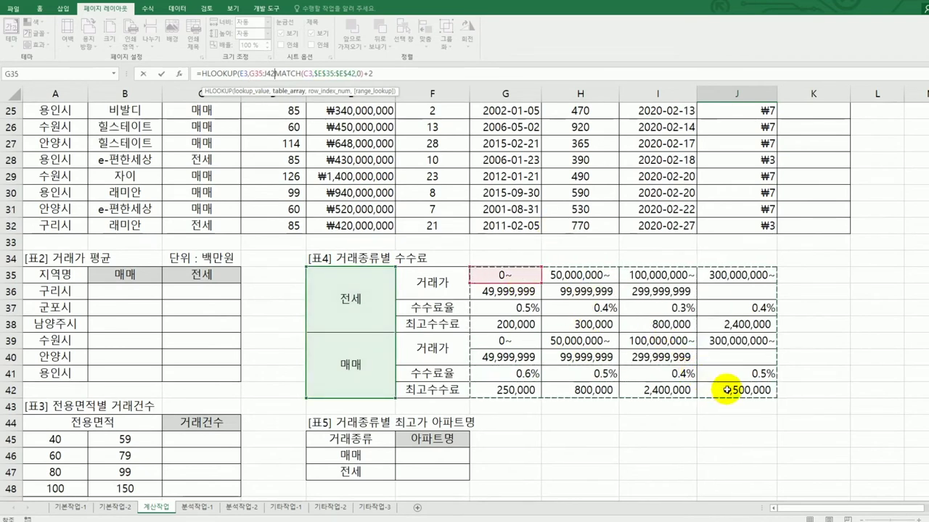
key(F4)
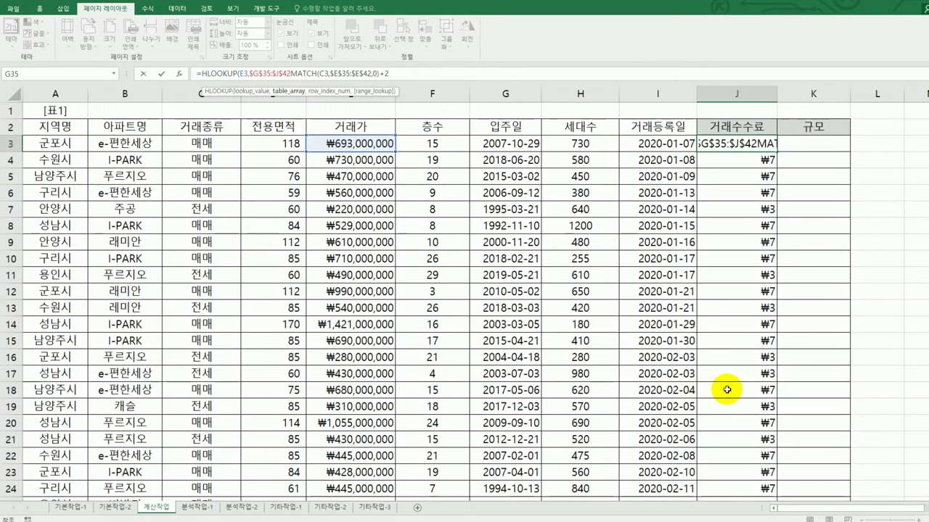
text(,)
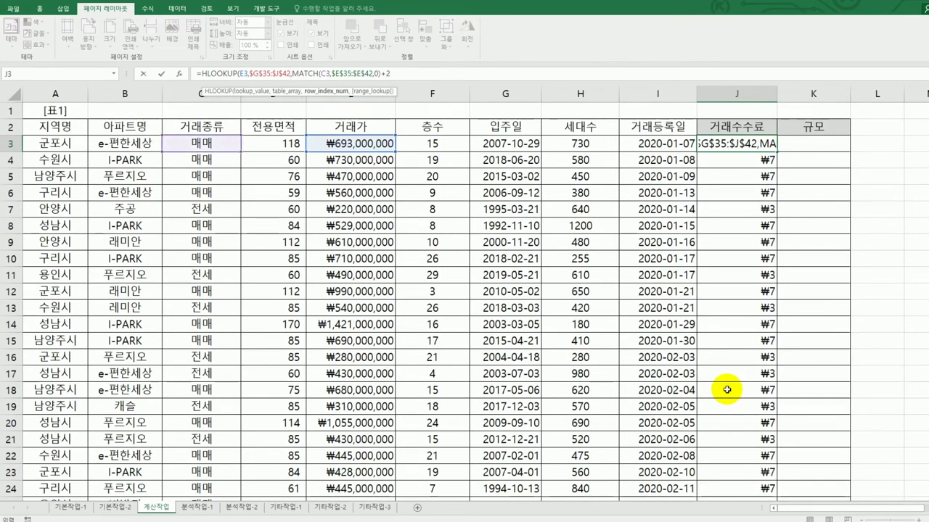
click(424, 74)
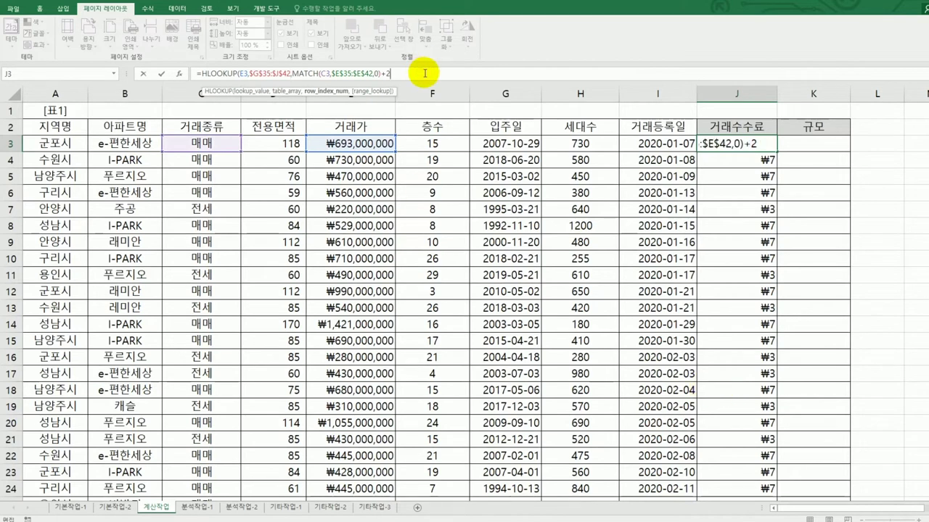
key(Return)
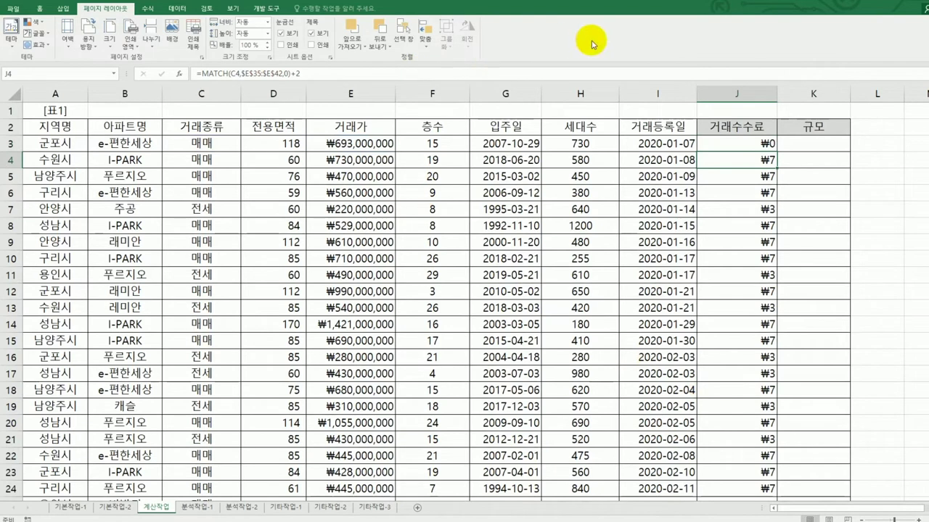
Step: Multiply the HLOOKUP rate in J3 by the 거래가 in E3
click(729, 141)
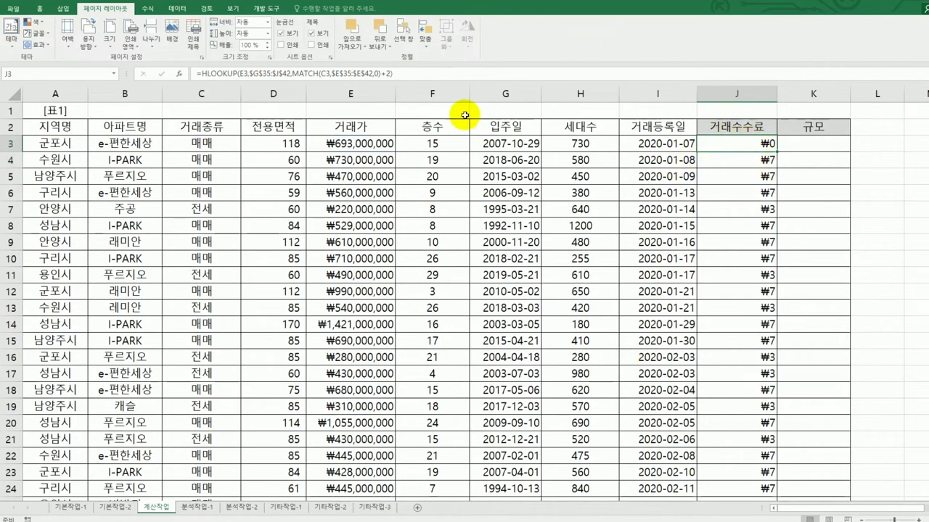
click(425, 75)
text(*)
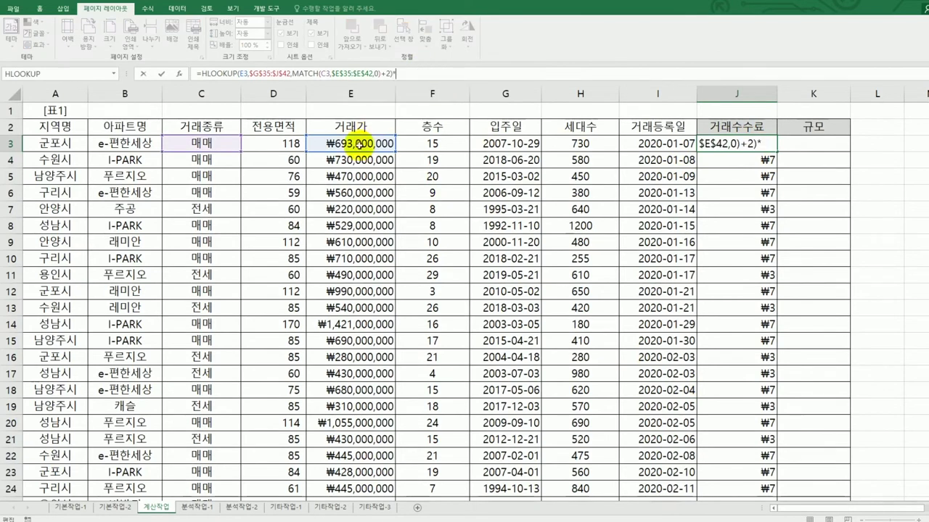
click(358, 144)
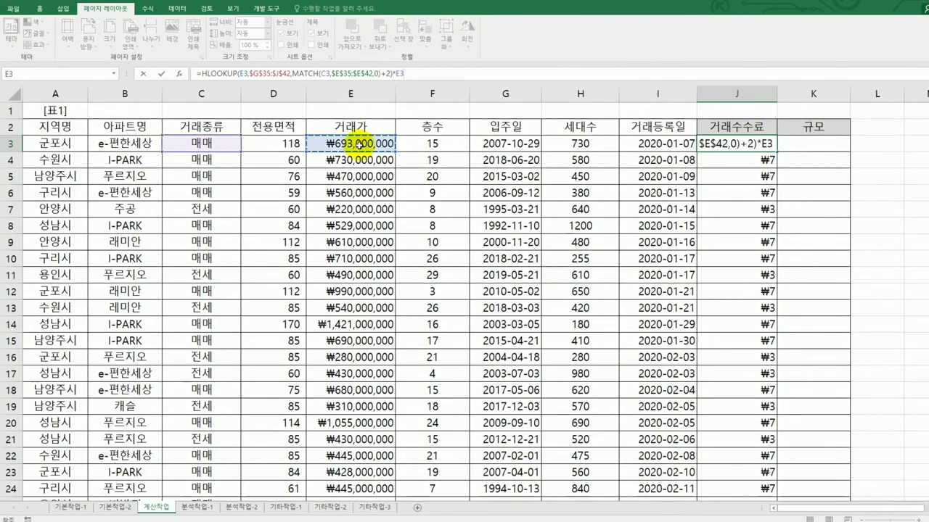
key(Return)
Step: Fill the HLOOKUP-times-거래가 formula from J3 down to J32 and compare the fees with the 최고수수료 limits in [표4]
click(740, 143)
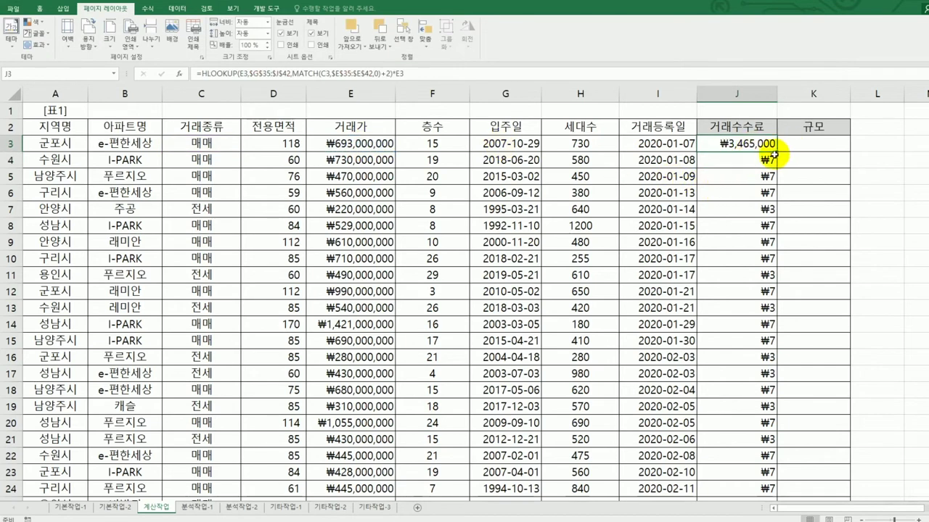
double_click(776, 150)
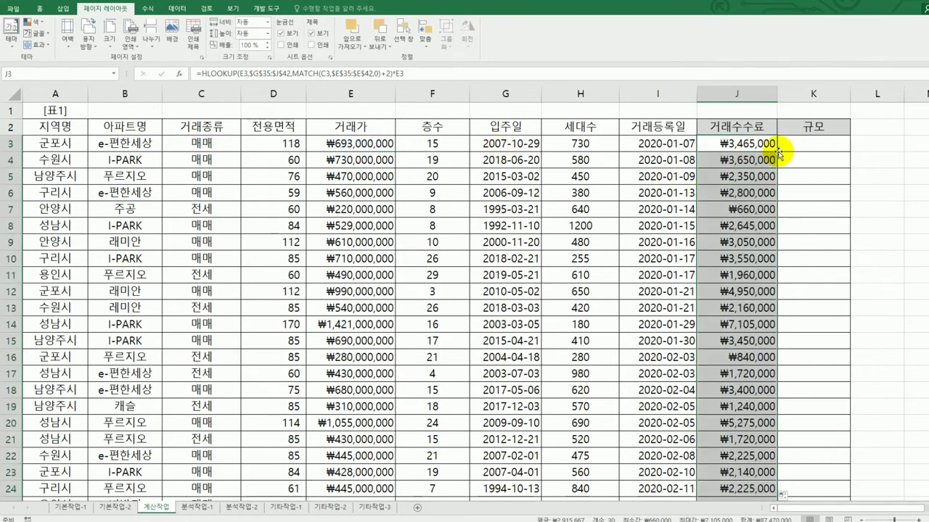
scroll(779, 152, down, 6)
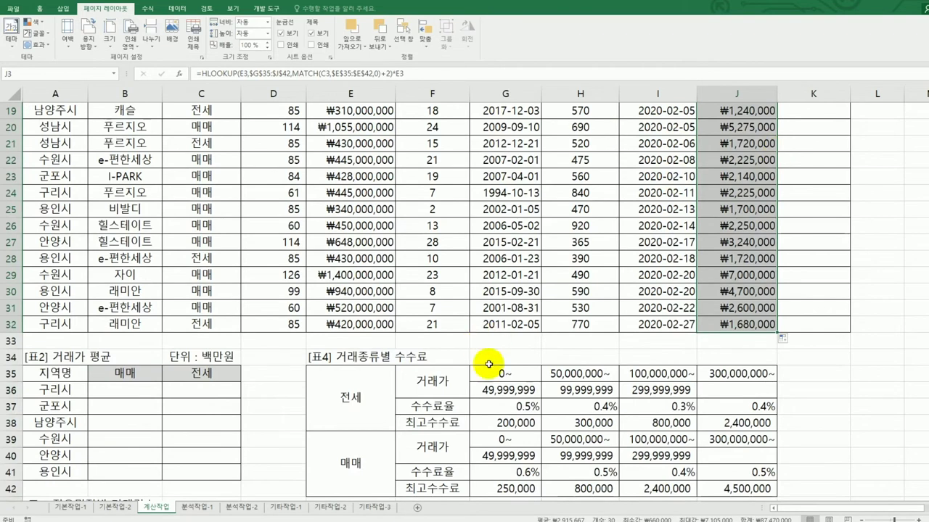
scroll(703, 341, up, 6)
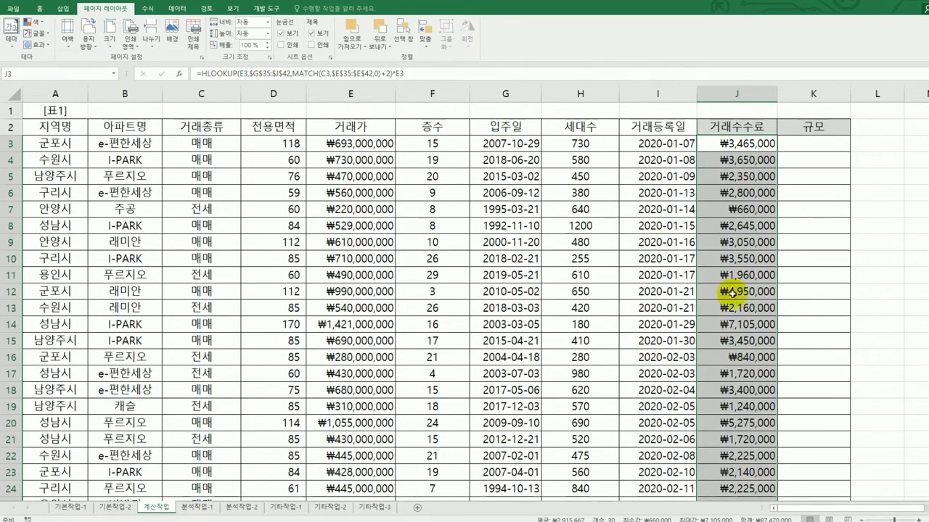
Step: Wrap the J3 formula in a MIN function, making the HLOOKUP-times-E3 expression its first argument
click(726, 145)
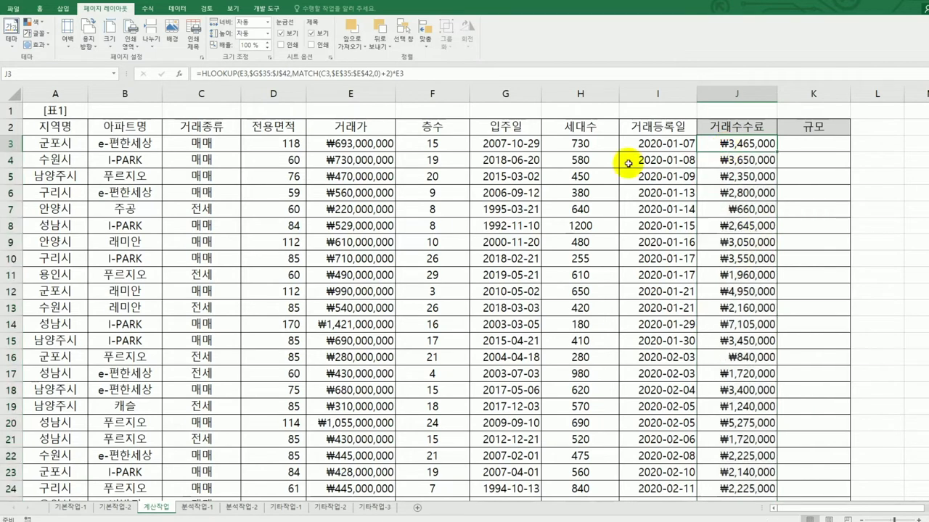
click(204, 74)
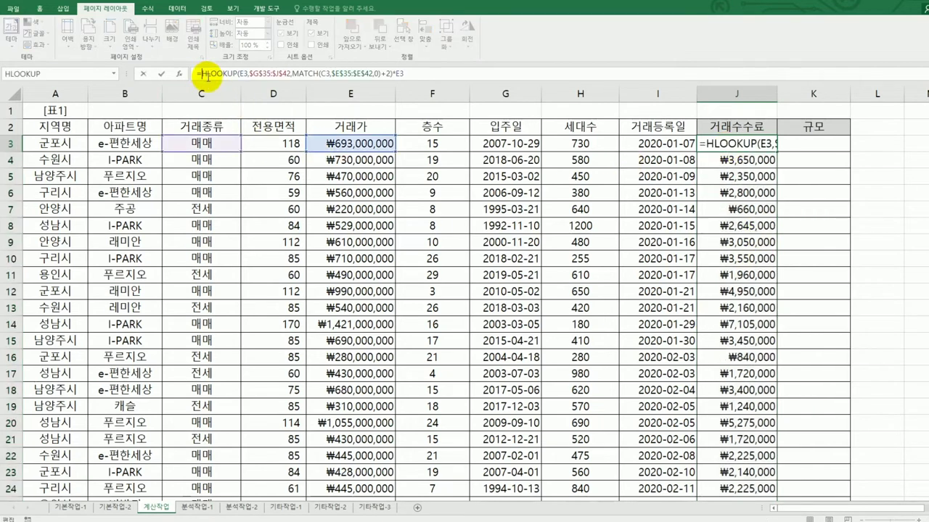
text(min)
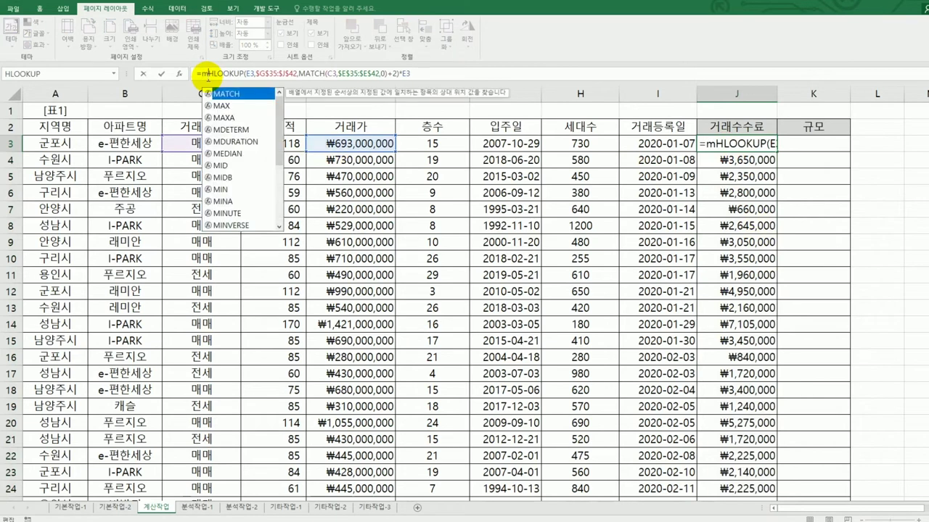
key(Tab)
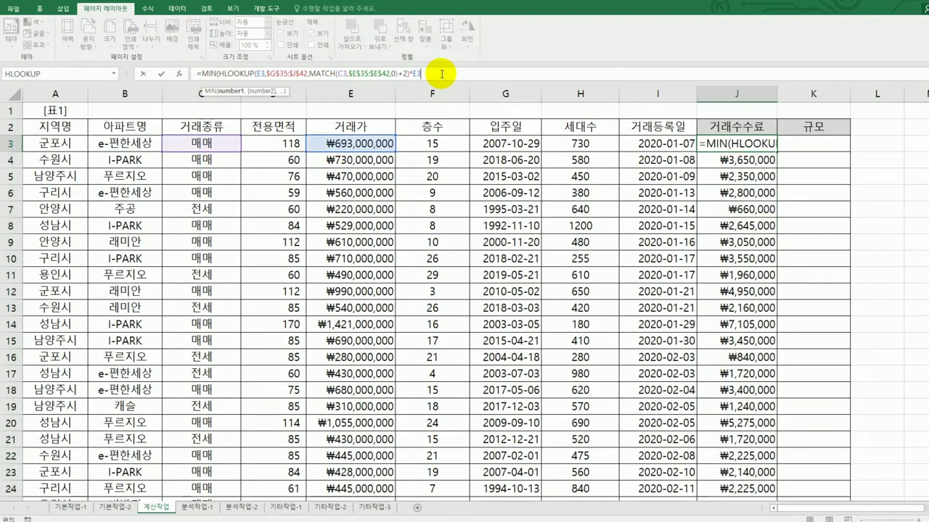
text(,)
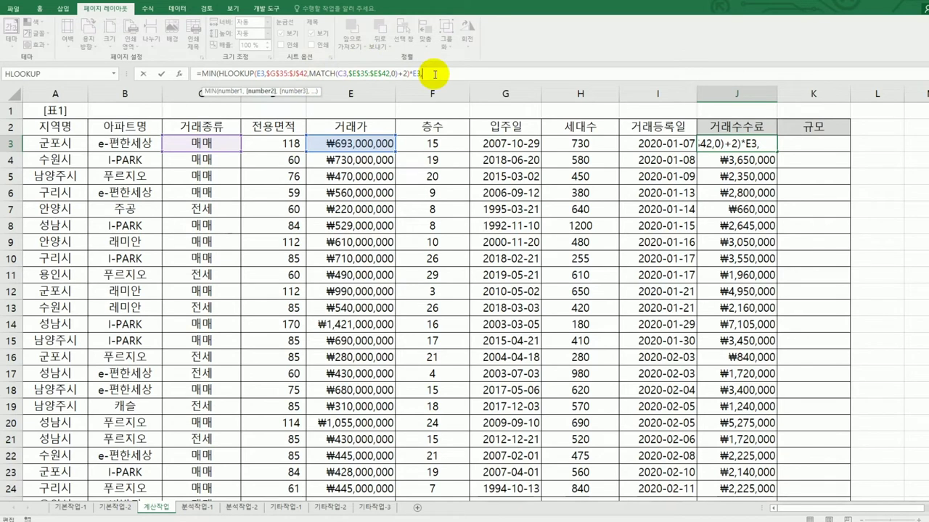
Step: Begin a second HLOOKUP as the next argument of MIN in J3, with E3 as its lookup value
text(hl)
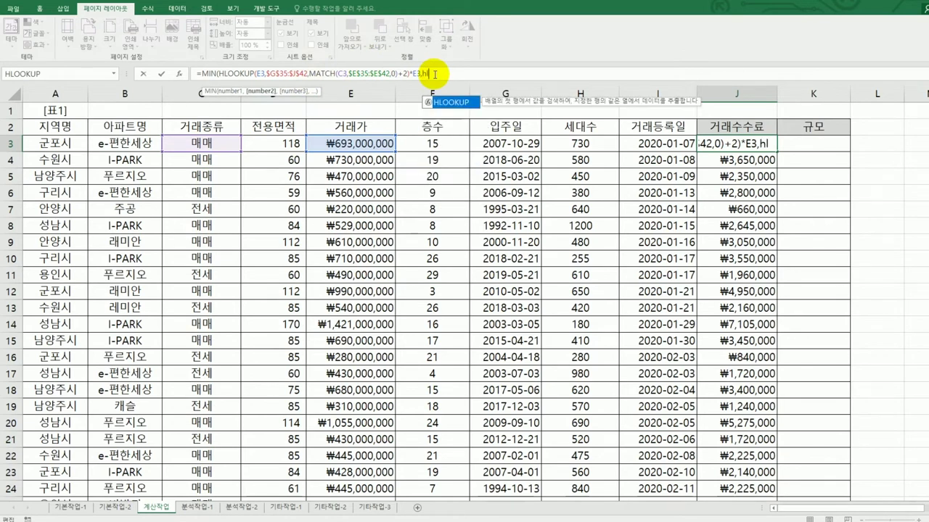
double_click(448, 102)
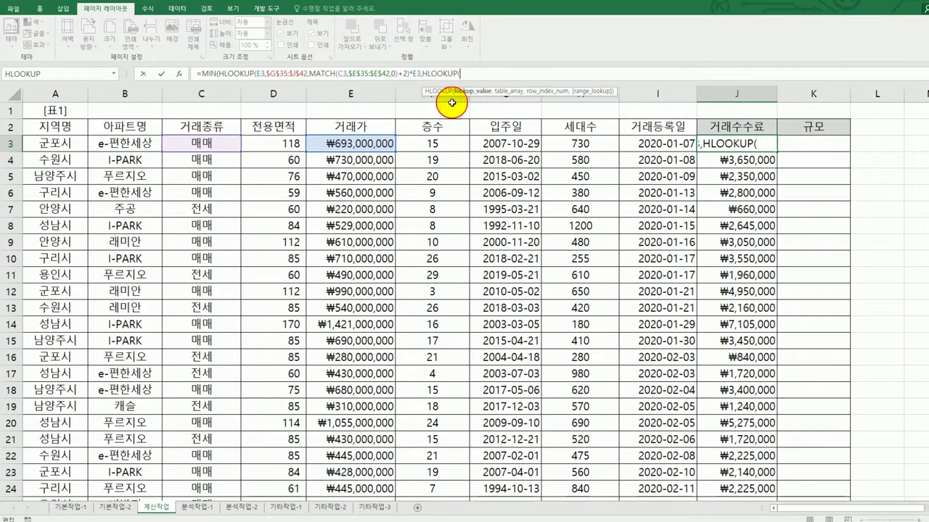
click(344, 143)
text(,)
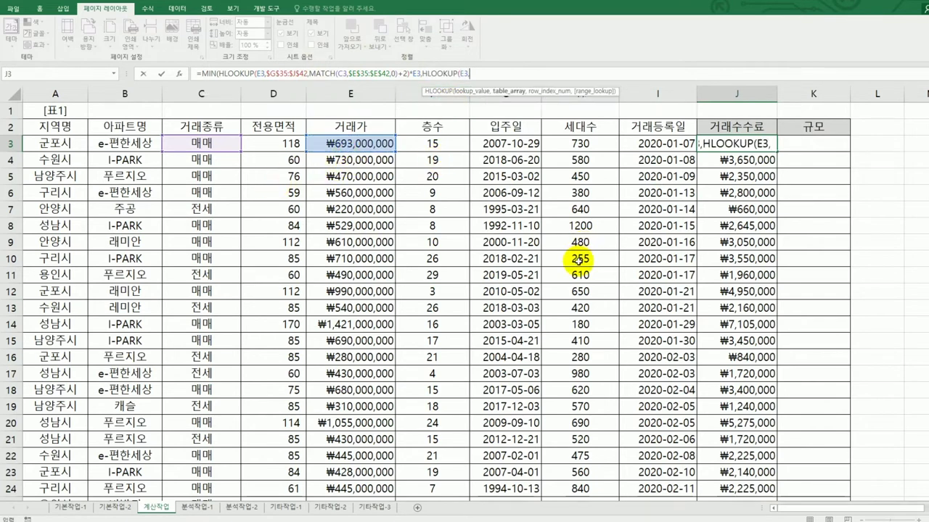
Step: Set the second HLOOKUP's table range to the [표4] fee values as the absolute reference $G$35:$J$42
drag(915, 203, 916, 406)
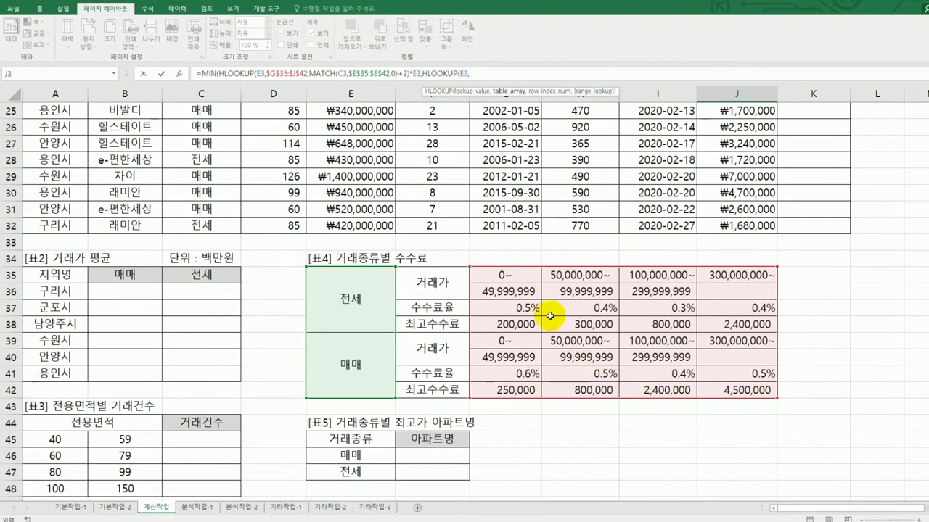
click(506, 275)
drag(656, 335, 735, 389)
key(F4)
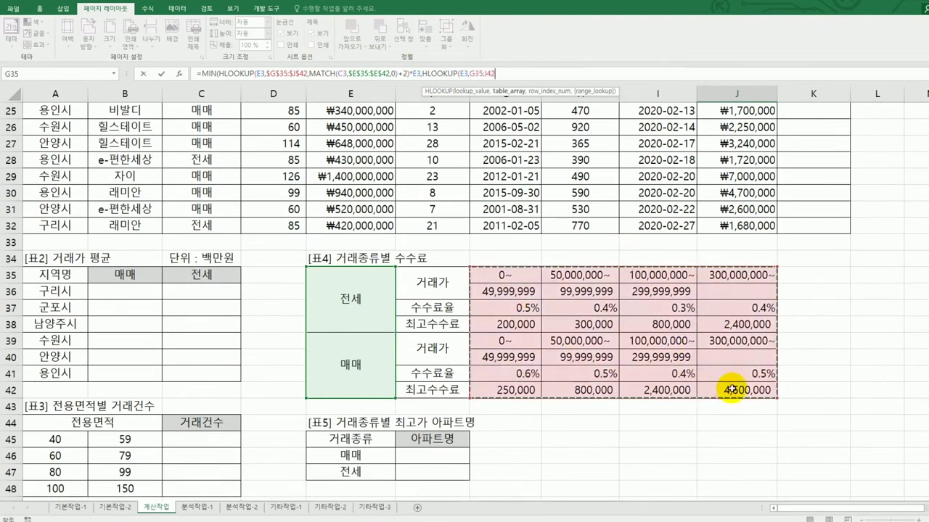
scroll(727, 390, up, 7)
scroll(727, 389, up, 1)
text(,)
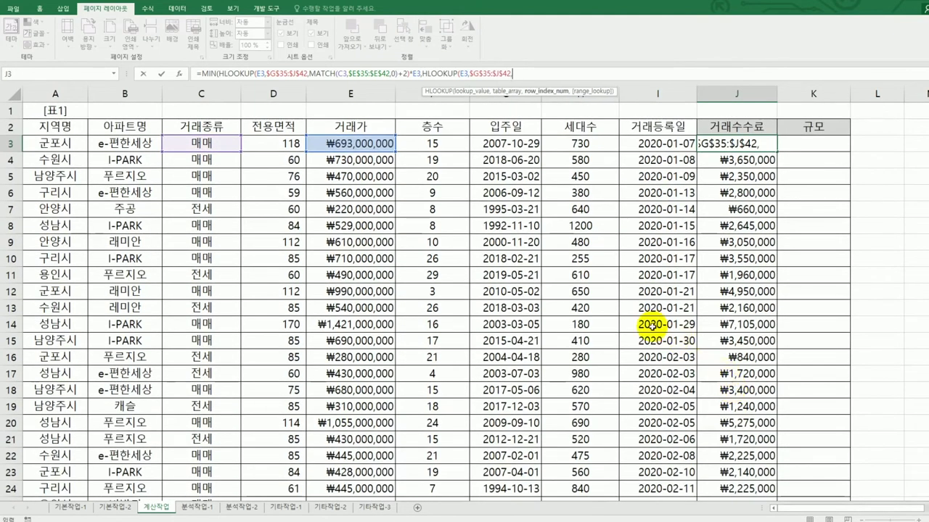
Step: Nest a MATCH function as the second HLOOKUP's row index, with the 거래종류 in C3 as its lookup value
text(match)
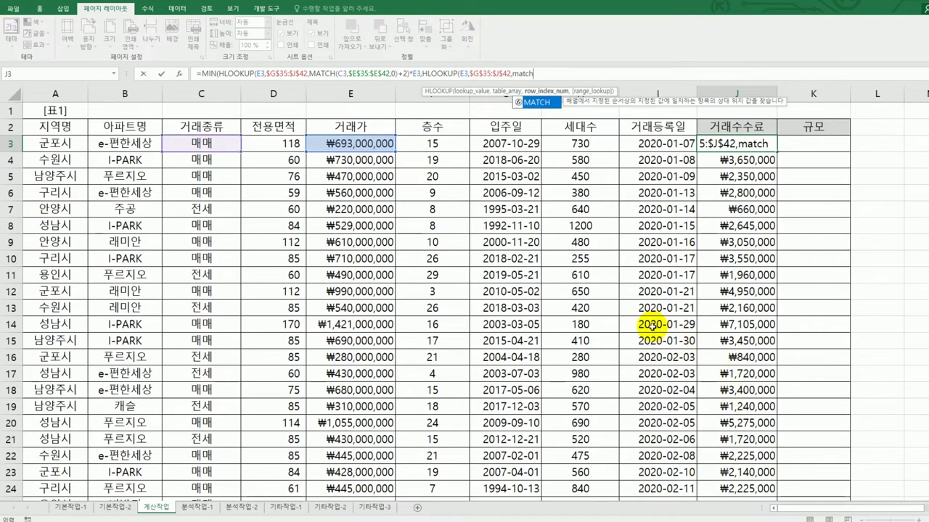
key(Tab)
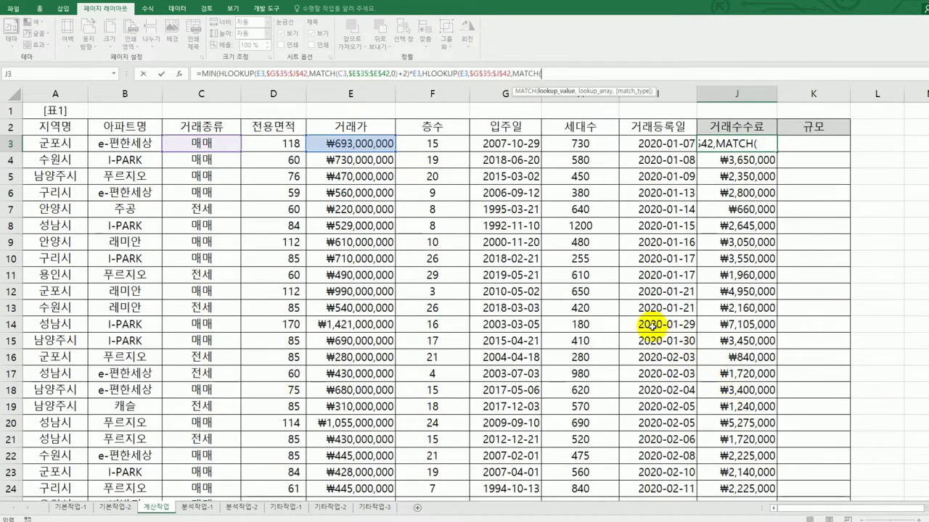
click(208, 145)
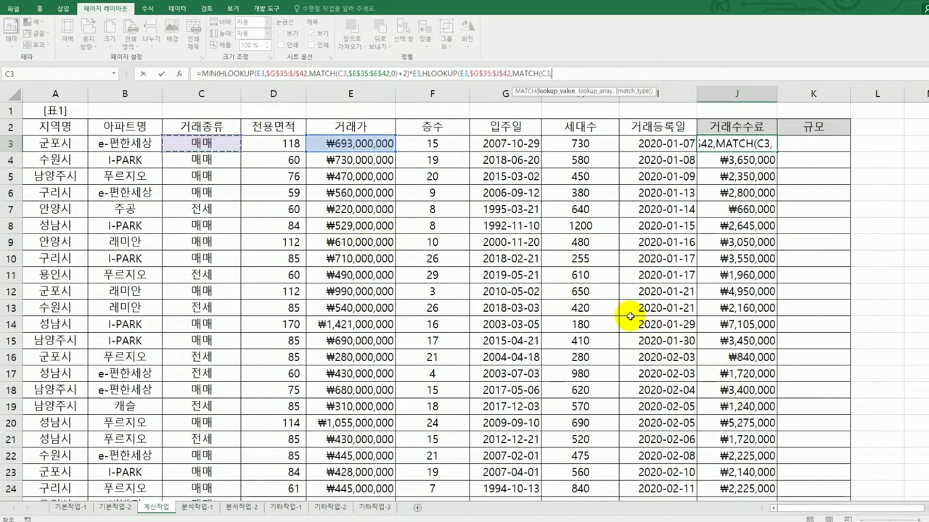
text(,)
Step: Complete the nested MATCH with the absolute lookup range $E$35:$E$42 and exact match type 0
scroll(488, 324, down, 8)
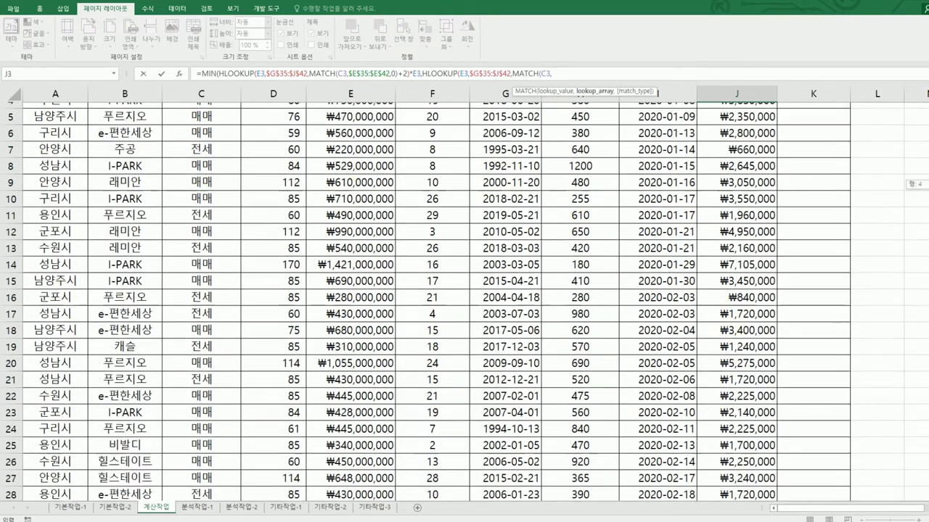
drag(367, 294, 365, 368)
scroll(363, 368, up, 2)
scroll(363, 368, up, 6)
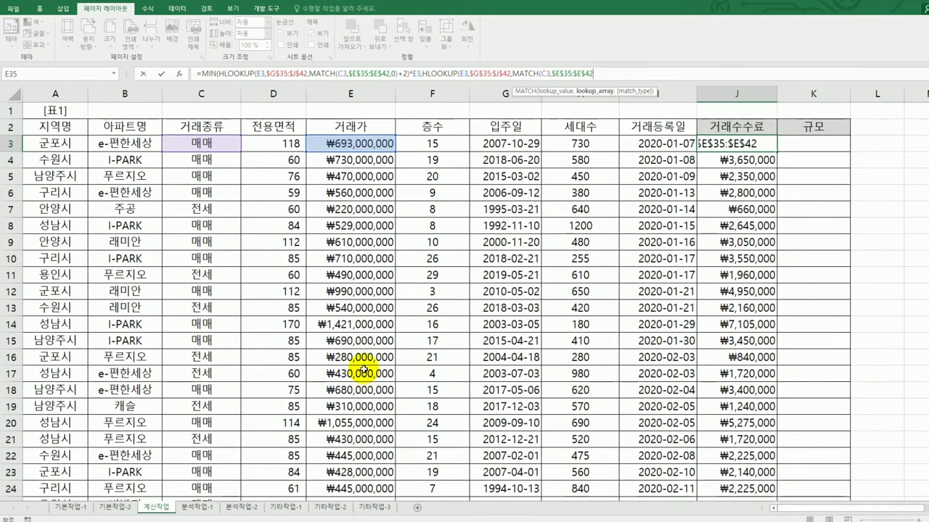
text(,)
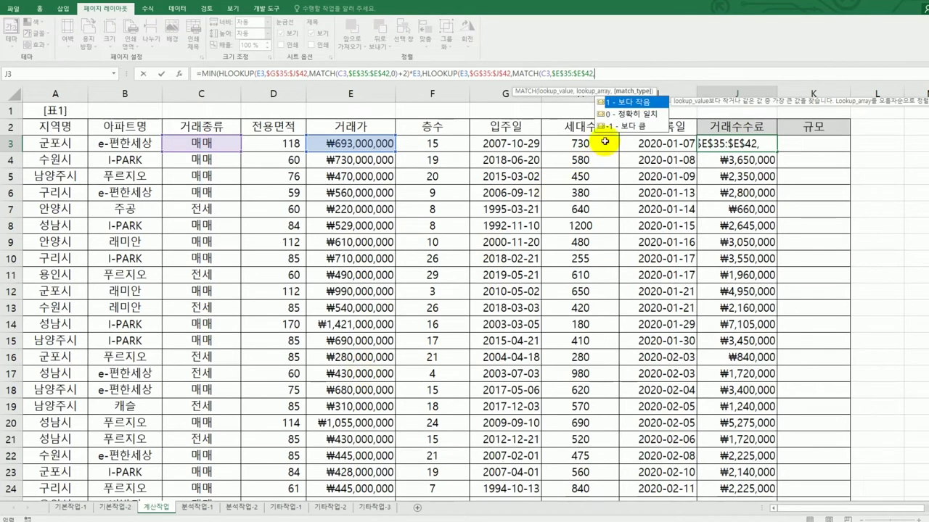
double_click(618, 119)
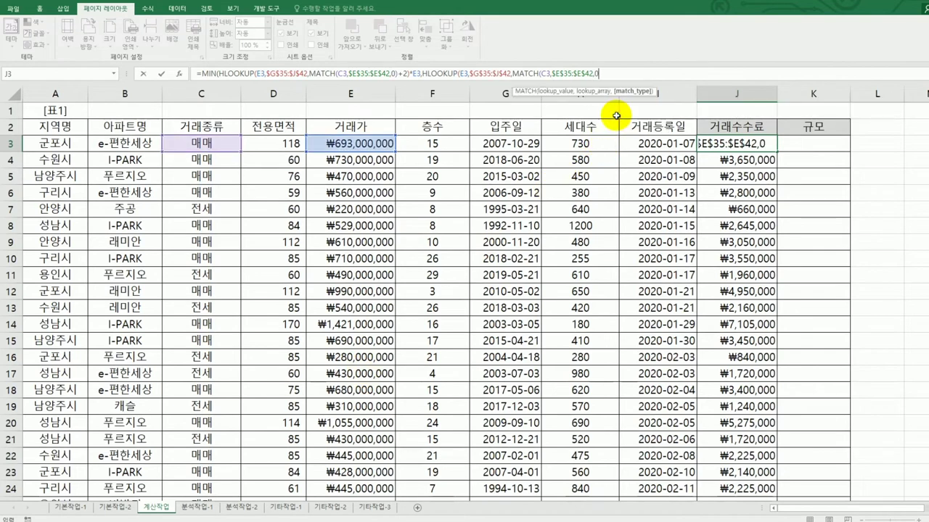
text(),)
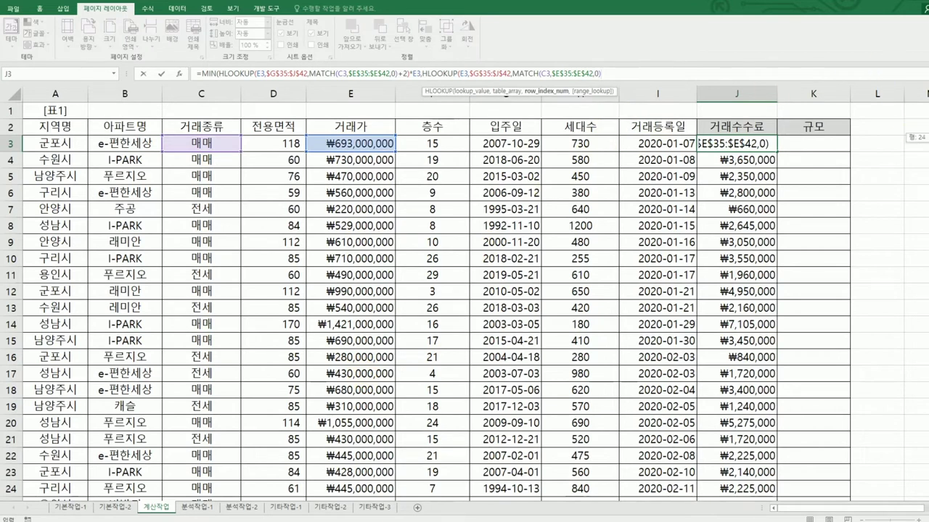
Step: Add 3 to the second MATCH to reach the 최고수수료 row, close the HLOOKUP and MIN functions, and enter the J3 formula
scroll(464, 301, down, 7)
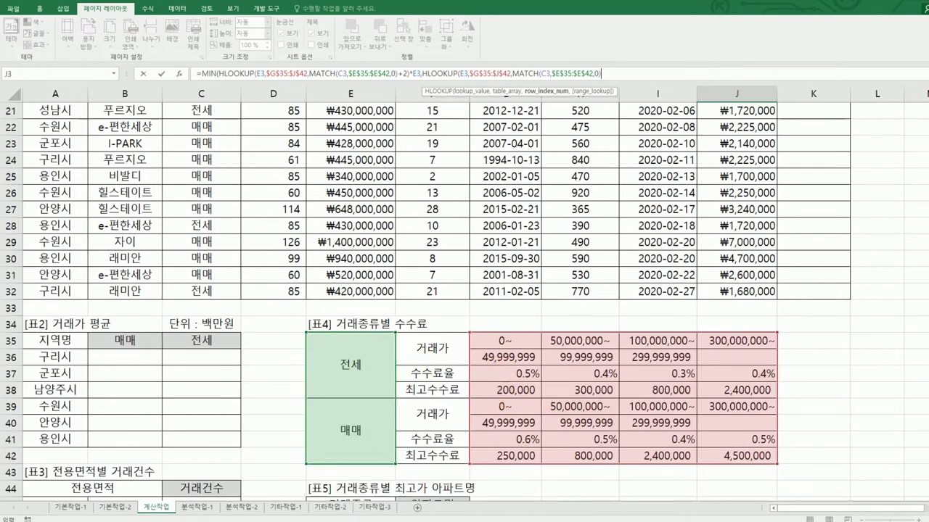
scroll(465, 290, up, 7)
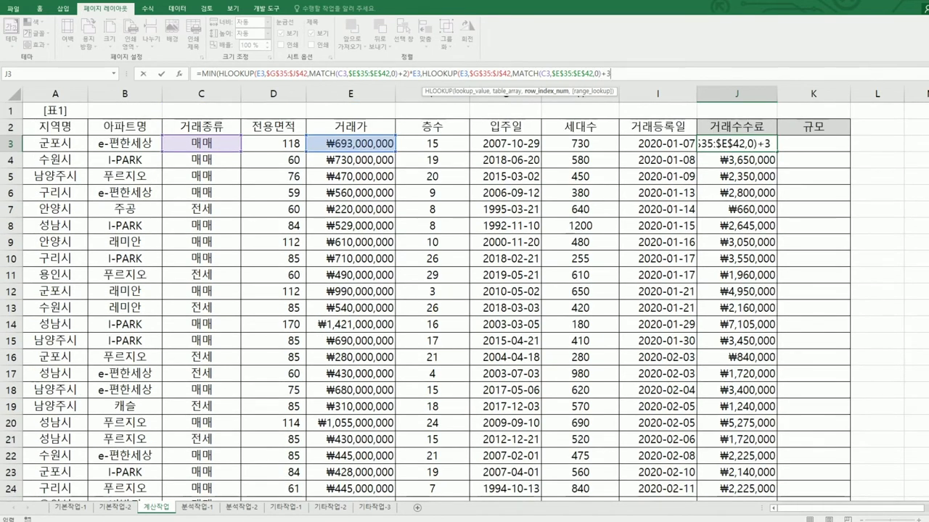
text()))
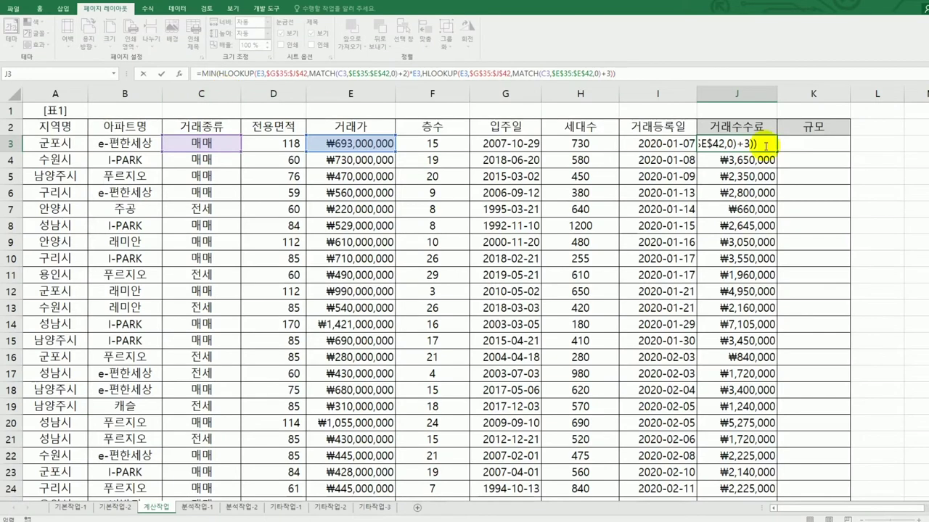
key(ctrl+Return)
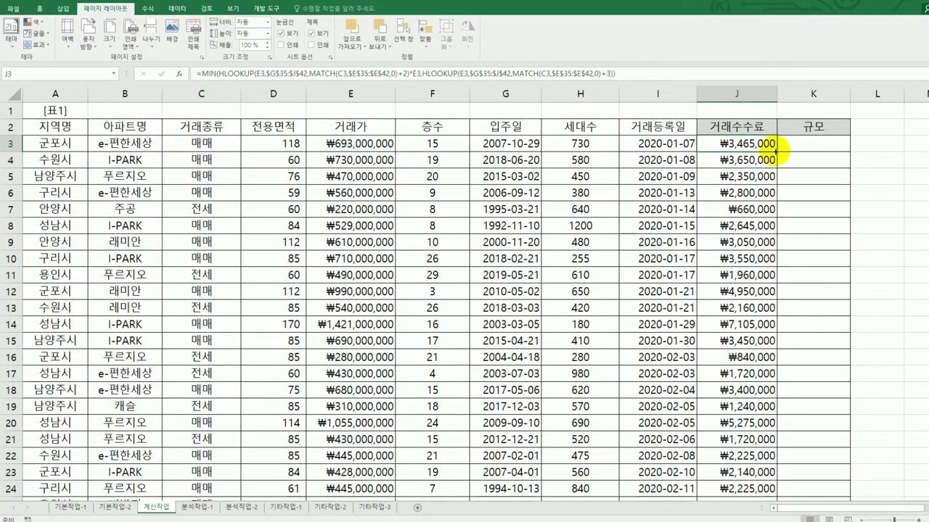
Step: Fill the MIN formula from J3 down through the 거래수수료 column to J32 and check the capped fees
double_click(776, 151)
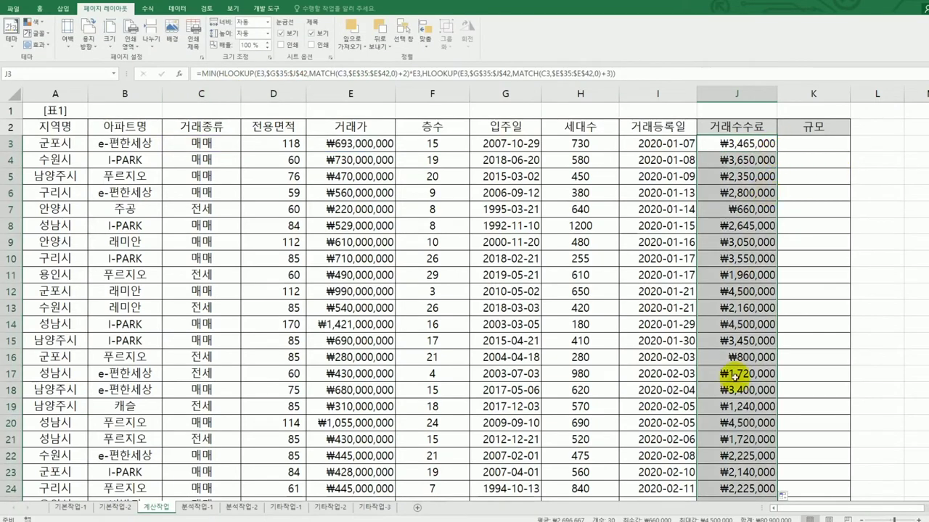
scroll(740, 404, down, 3)
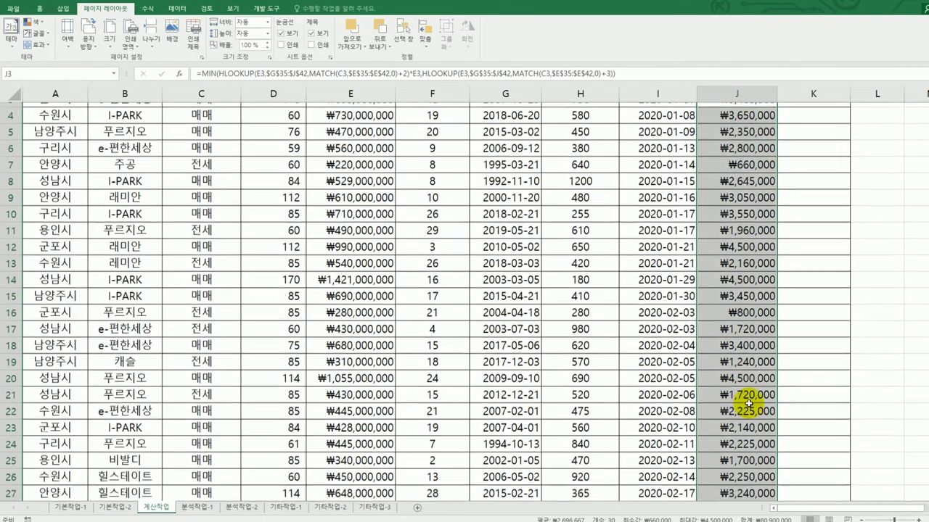
scroll(747, 404, up, 3)
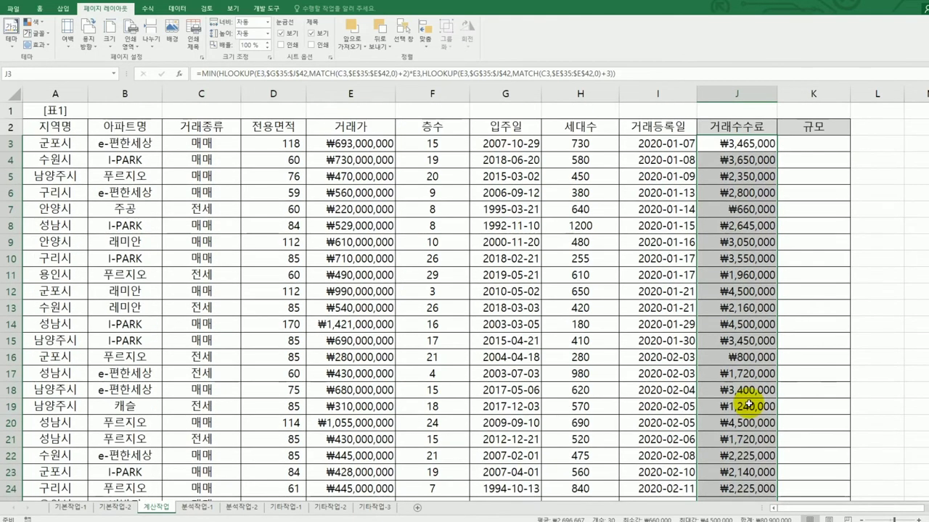
Step: Review the 지역명, 거래종류 and 거래가 headers of [표1] and the region and transaction-type labels of [표2]
click(736, 146)
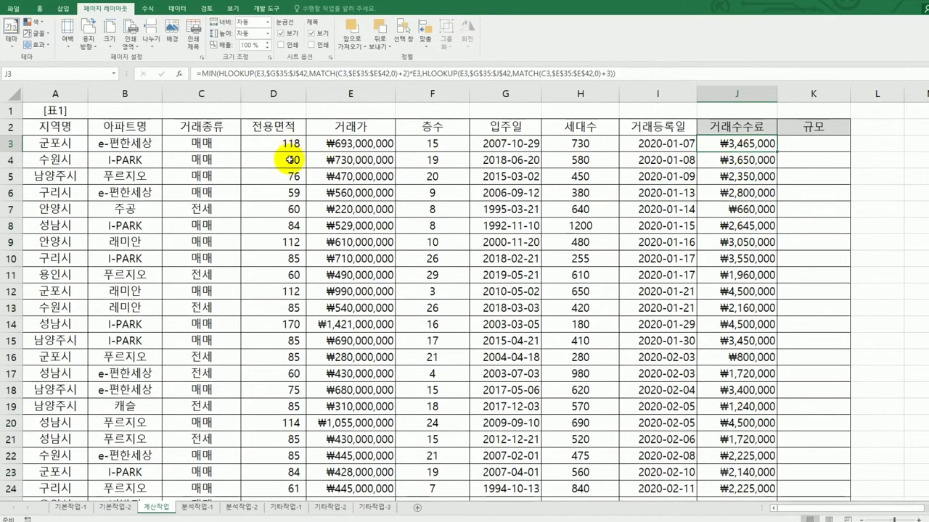
click(78, 128)
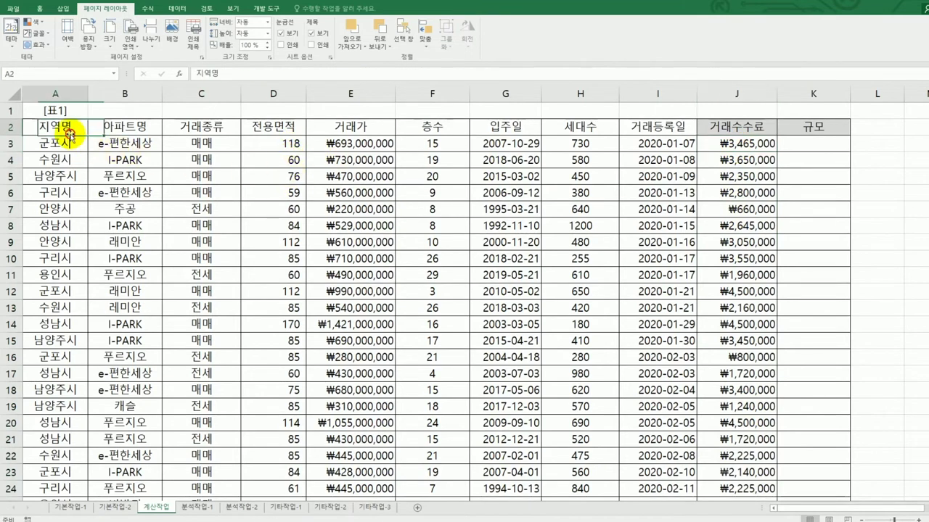
click(190, 129)
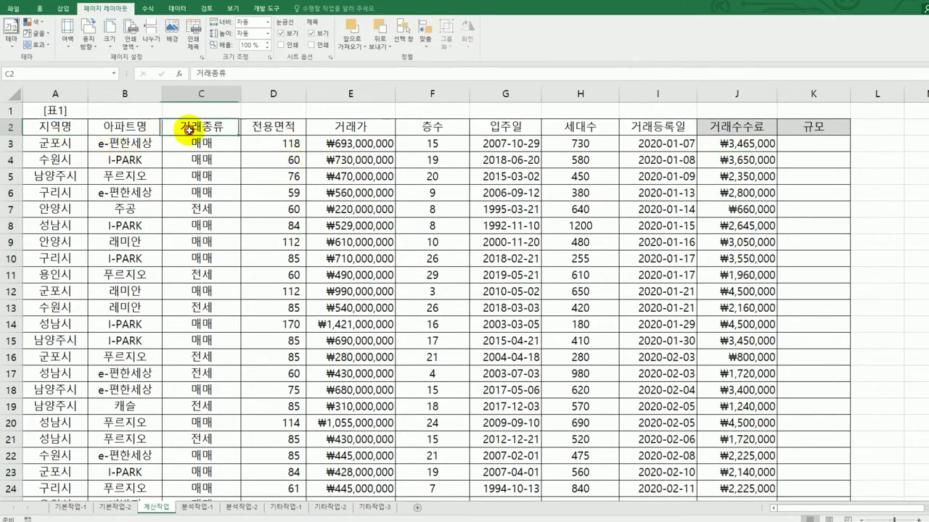
click(309, 129)
scroll(529, 269, down, 7)
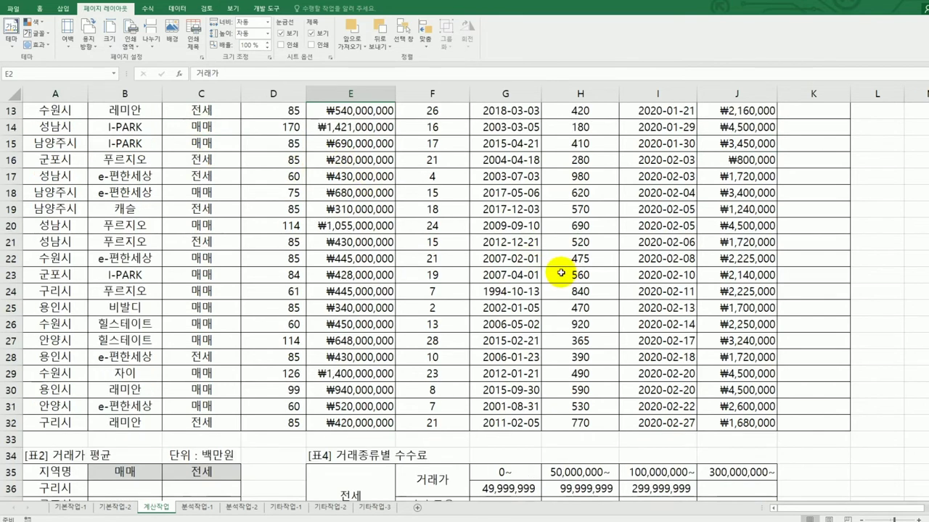
drag(65, 341, 63, 419)
drag(107, 327, 186, 327)
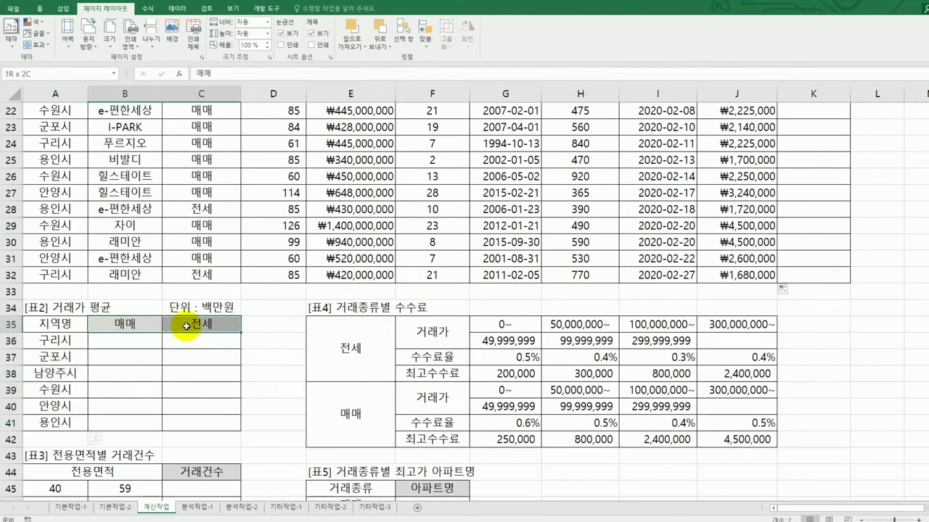
Step: Begin an AVERAGE formula with a nested IF function in B36, the 구리시 매매 cell of [표2]
click(147, 338)
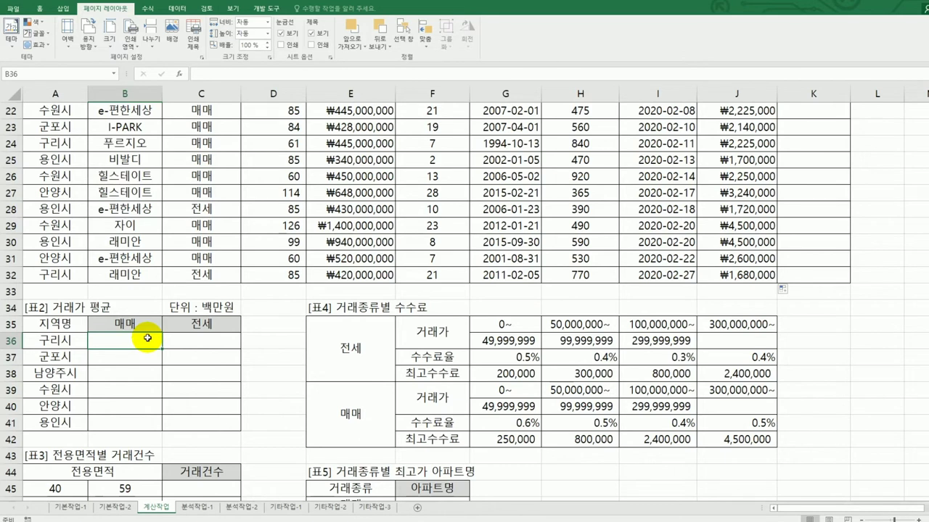
scroll(147, 338, down, 1)
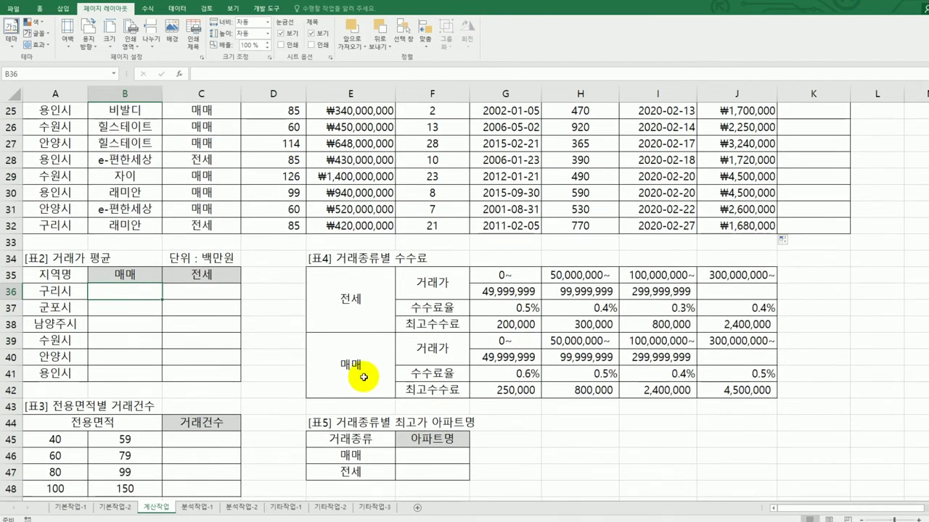
text(=)
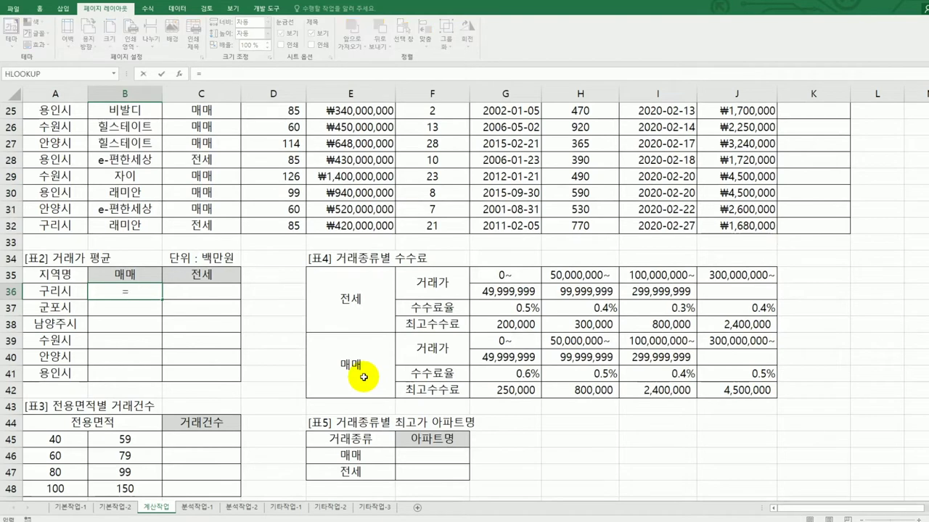
text(av)
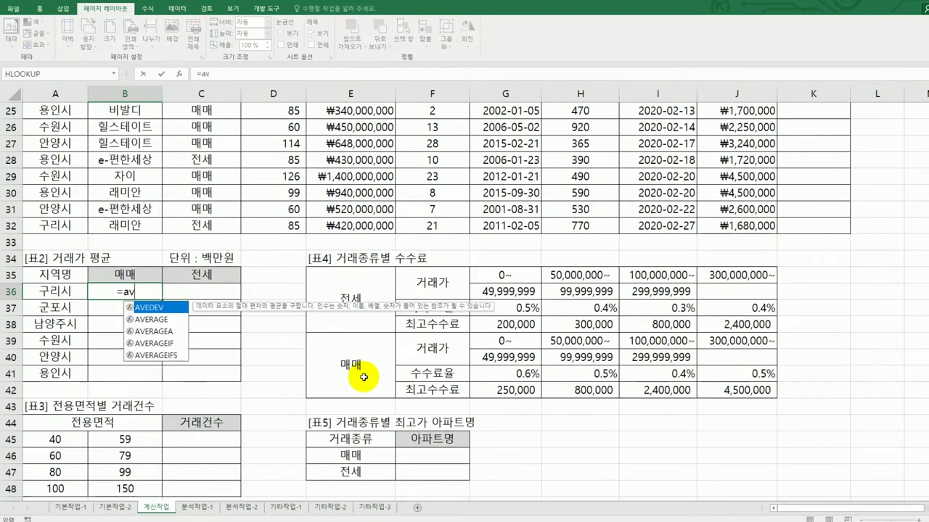
key(Down)
key(Tab)
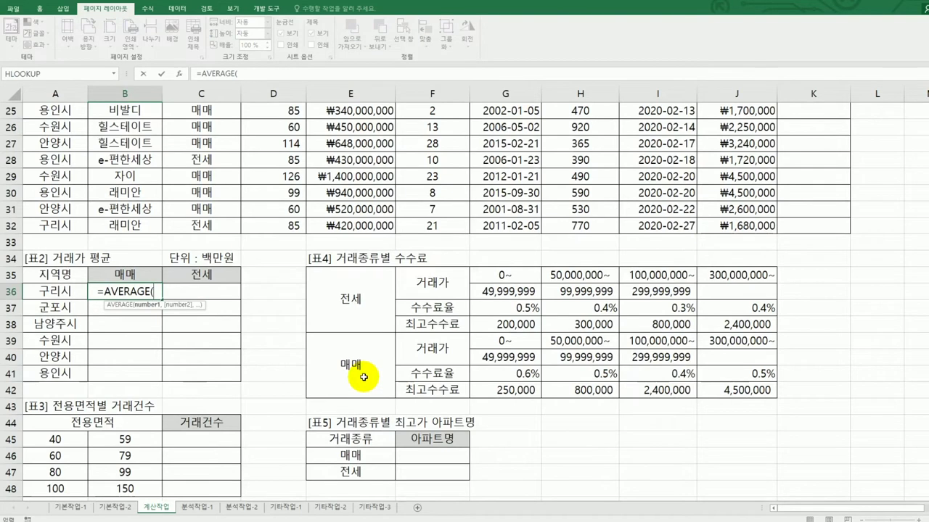
text(if()
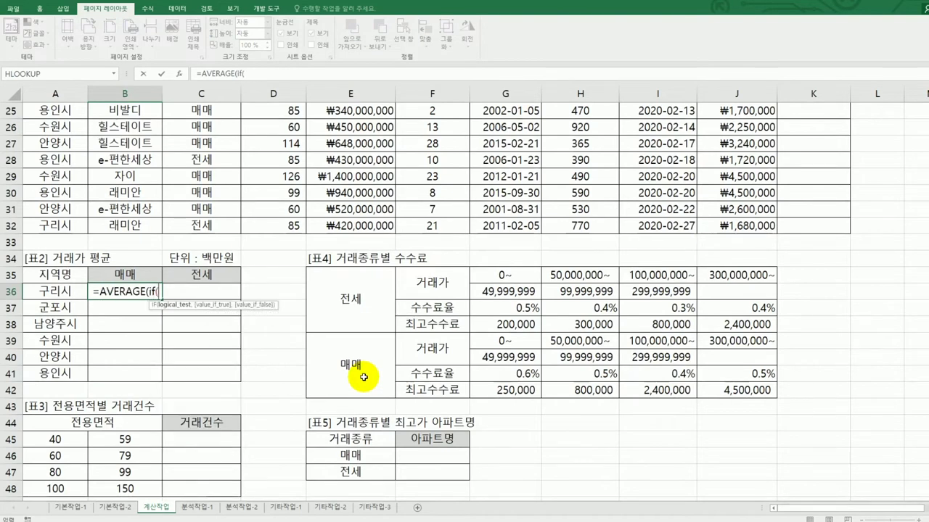
Step: Add the region condition ($A$3:$A$32=$A36) to the IF test in B36, followed by a multiplication sign for a second condition
text(()
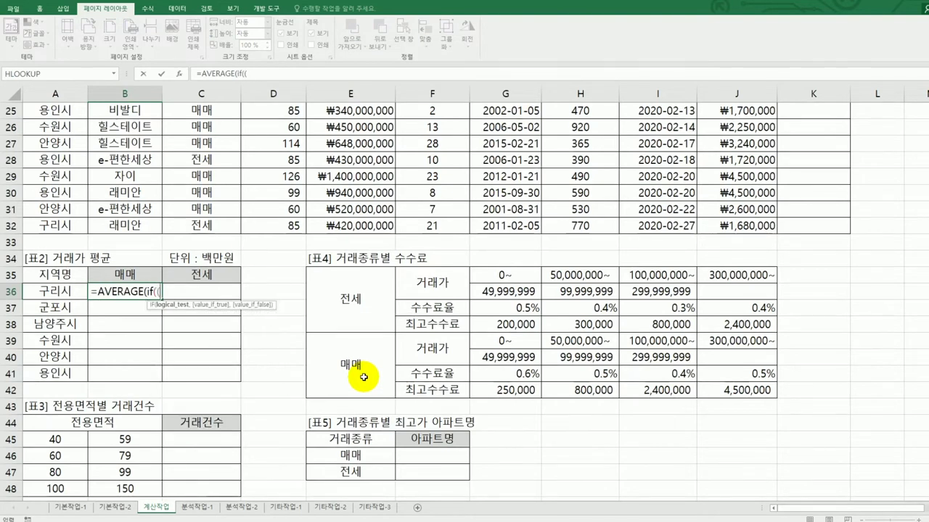
scroll(363, 377, up, 8)
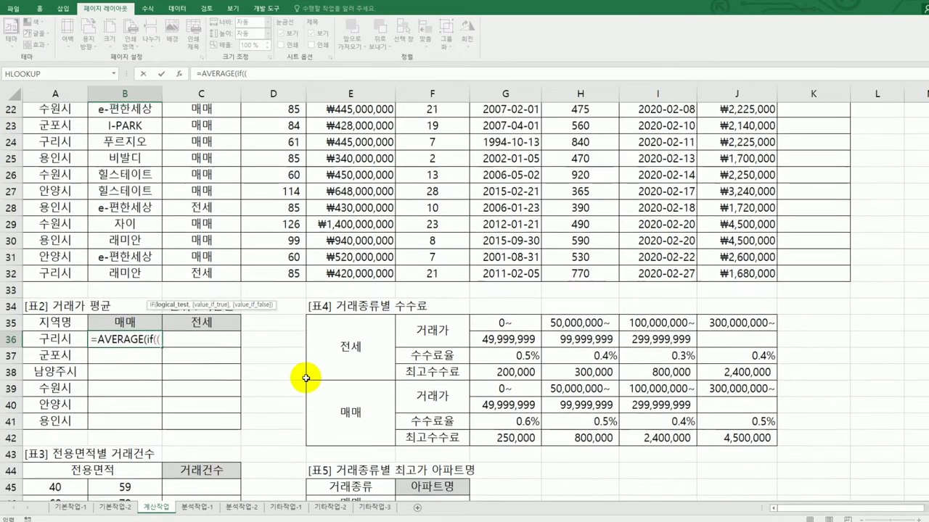
drag(65, 143, 55, 450)
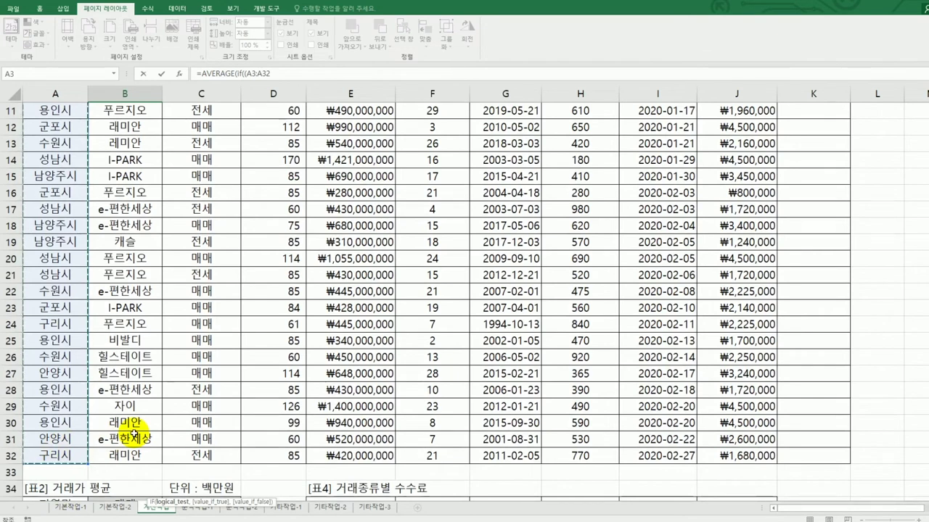
key(F4)
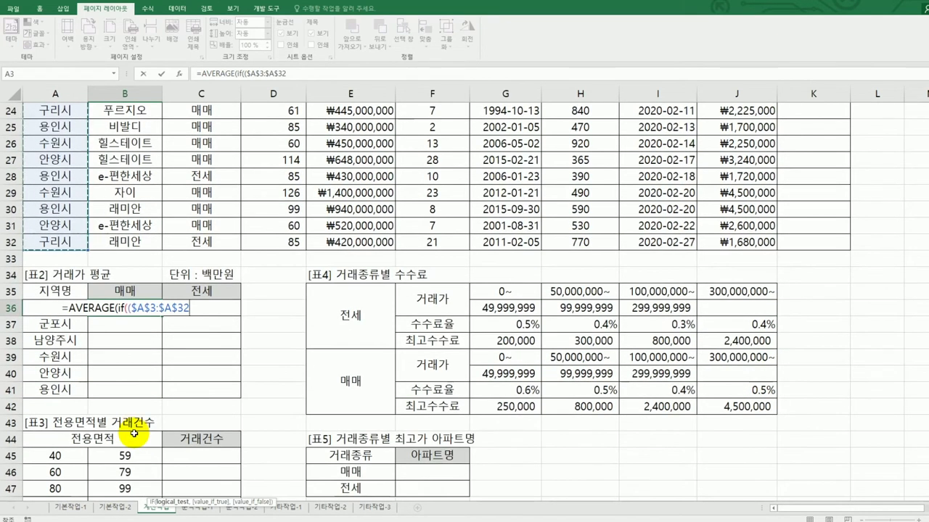
text(=)
key(Left)
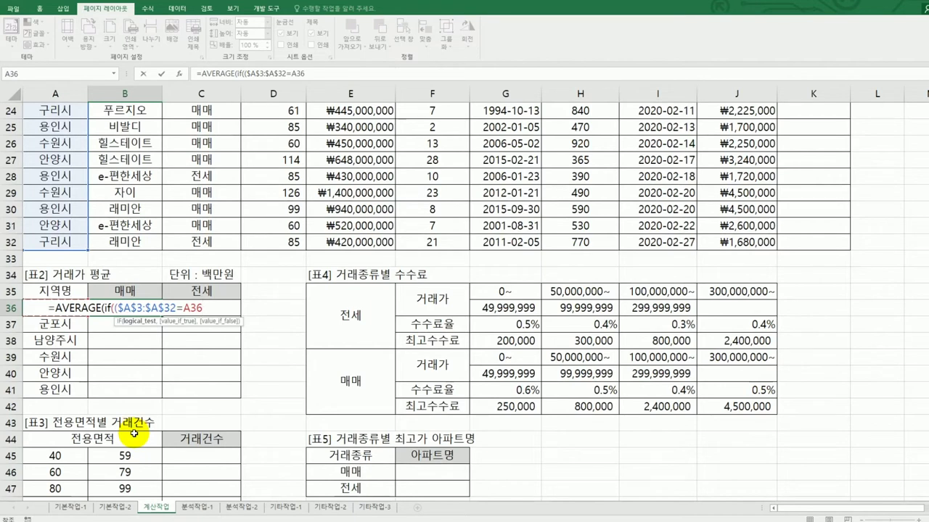
key(F4)
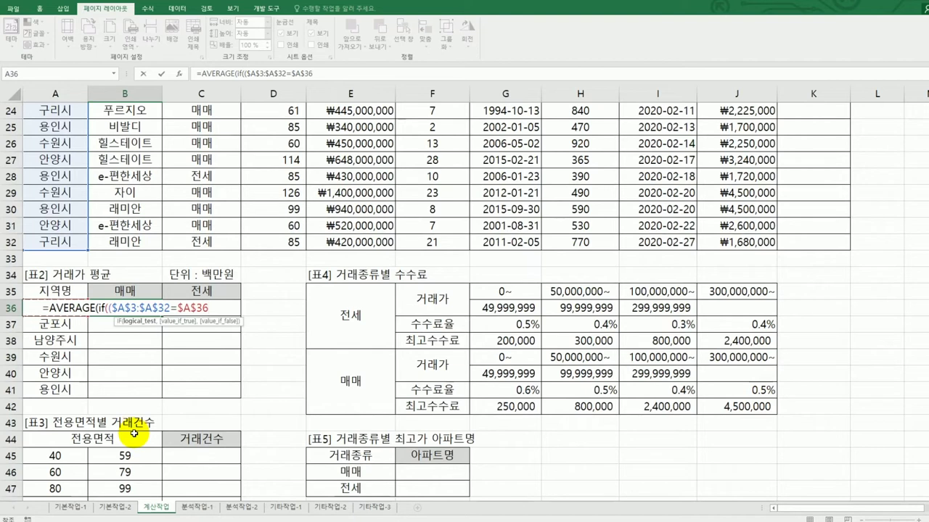
key(F4)
key(F4)
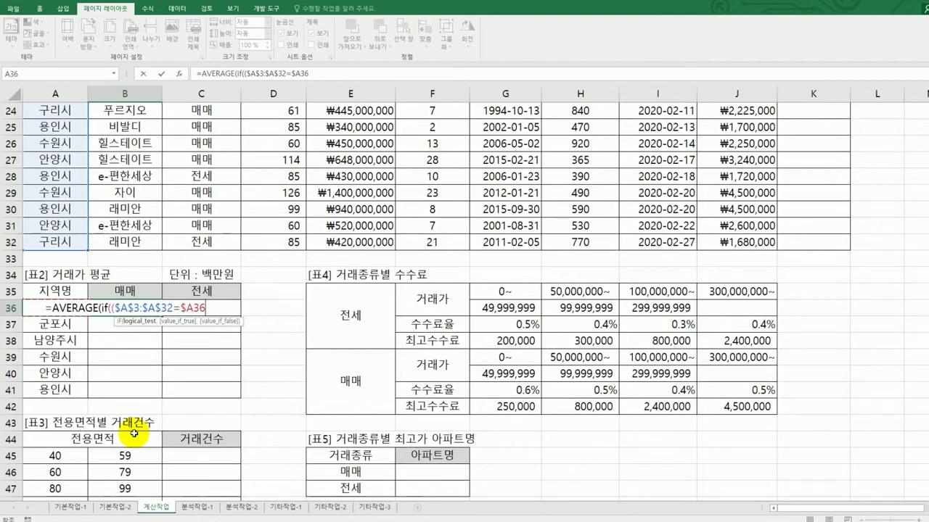
text()*)
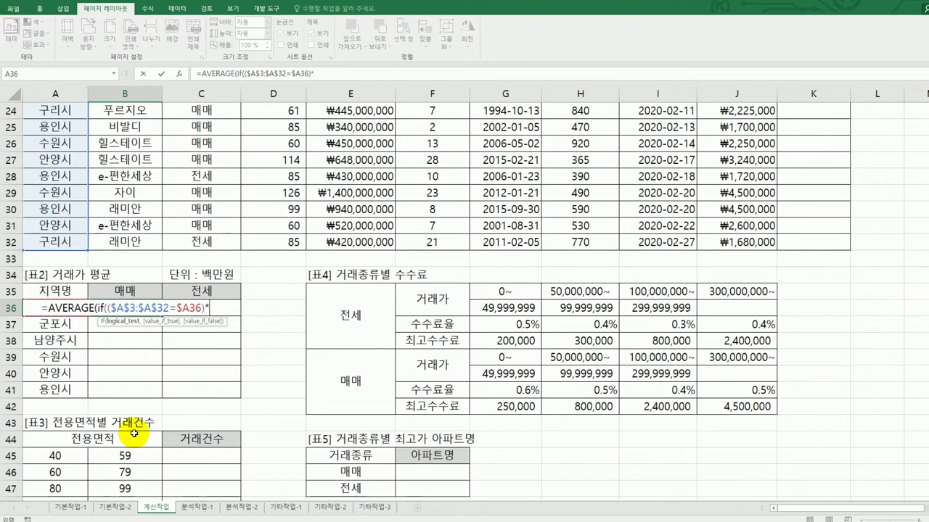
Step: Add the transaction-type condition ($C$3:$C$32=B$35) as the second factor of the IF test
text(()
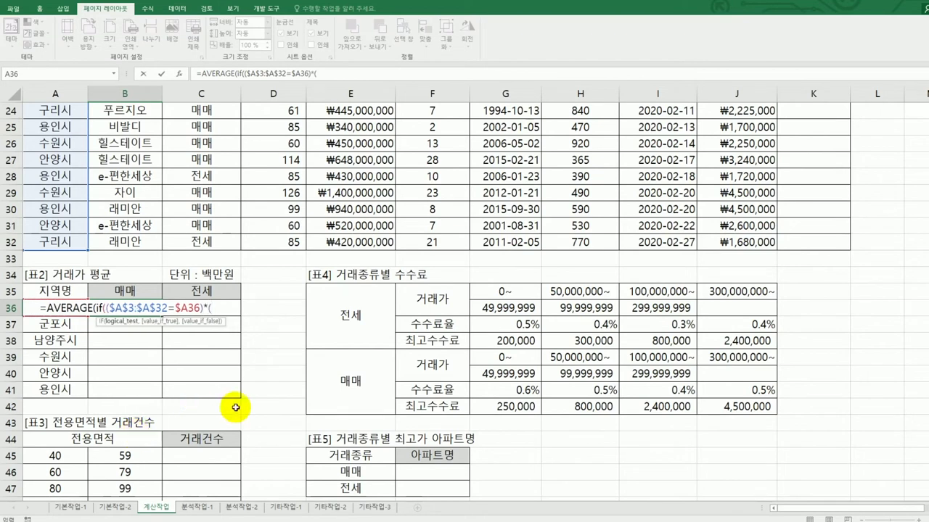
scroll(242, 368, up, 8)
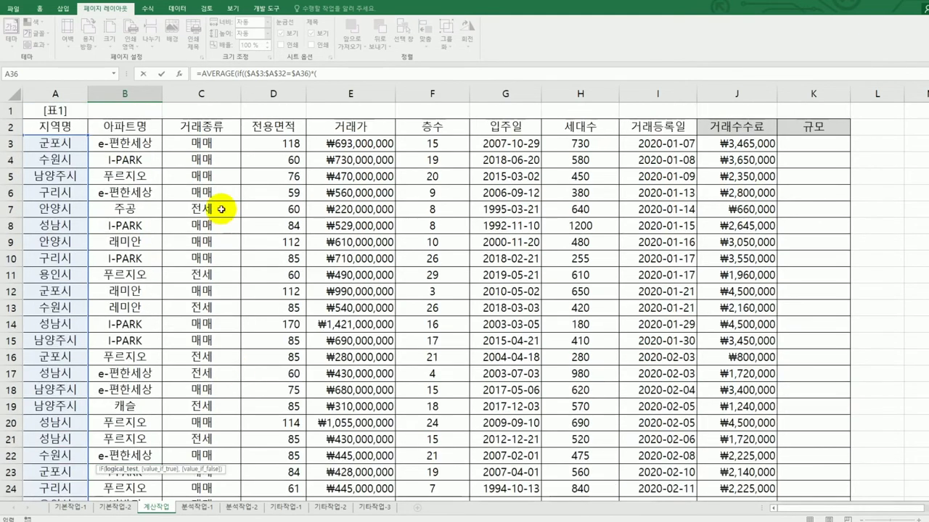
drag(209, 144, 205, 472)
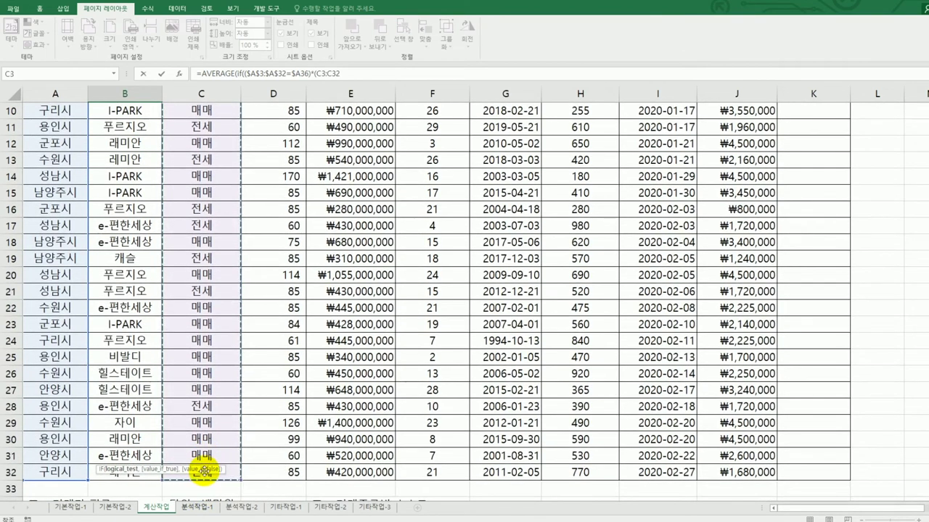
key(F4)
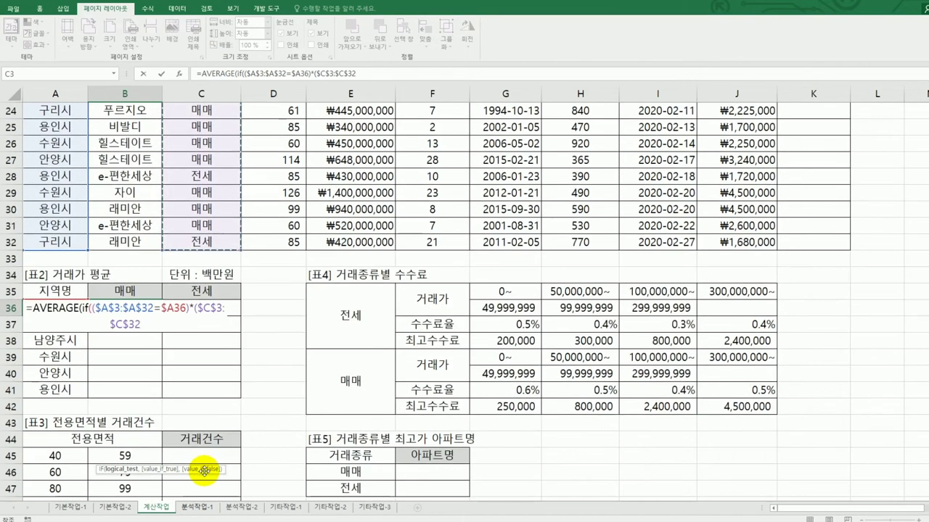
text(=)
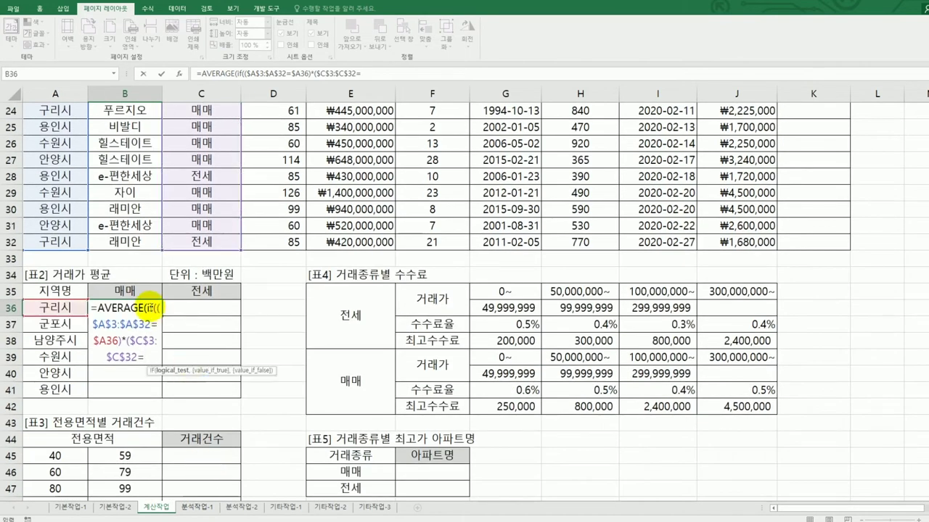
click(146, 295)
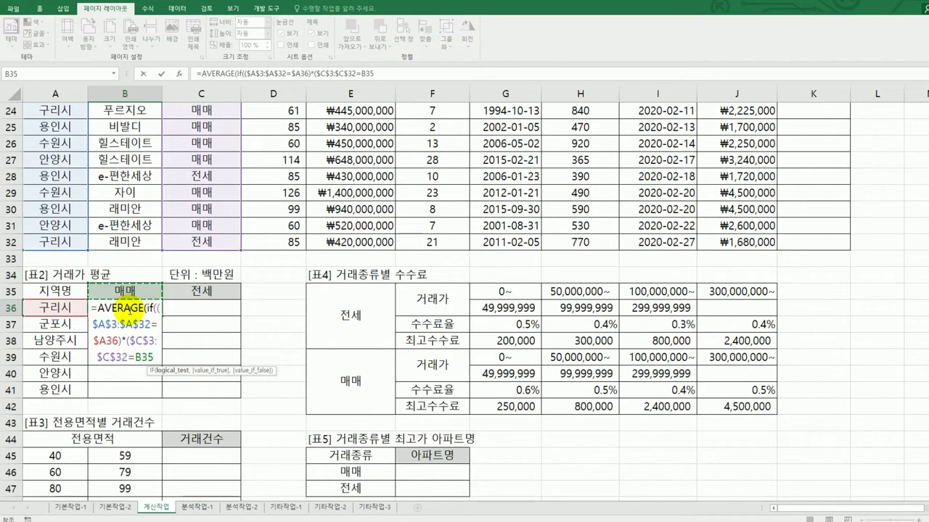
key(F4)
key(F4)
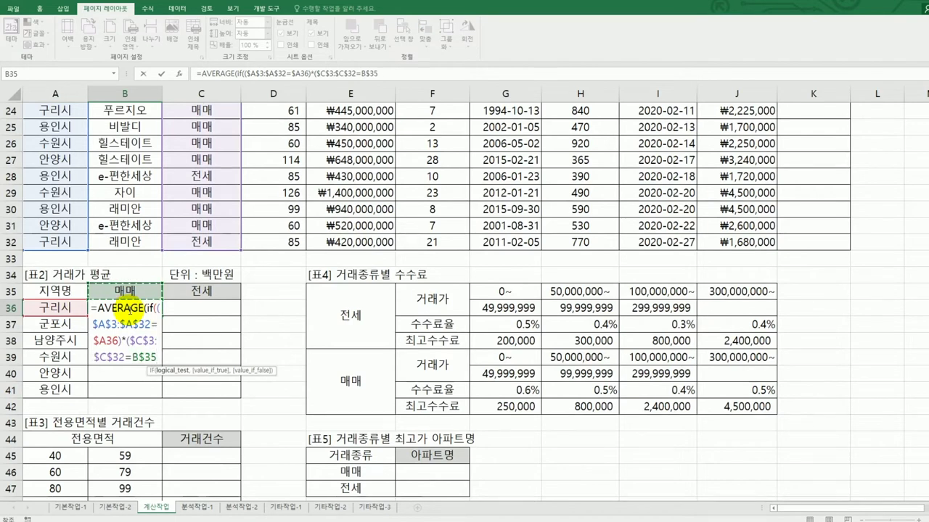
text())
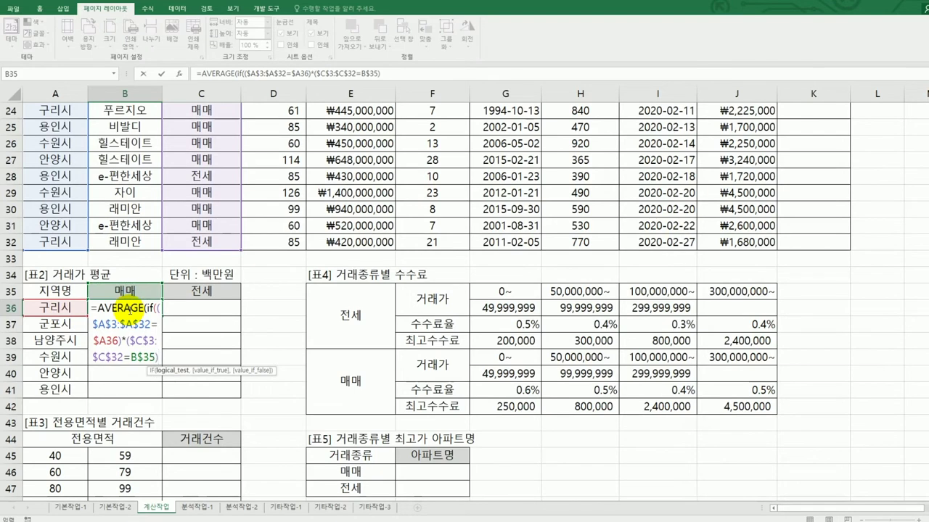
Step: Use the 거래가 range $E$3:$E$32 as the IF true value, enter B36 as an array formula, and fill it through C41
text(,)
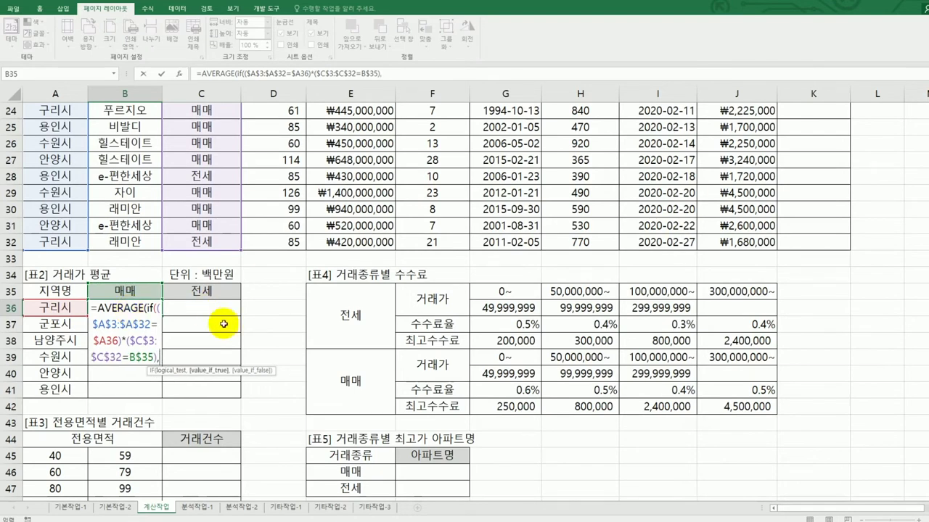
scroll(289, 342, up, 8)
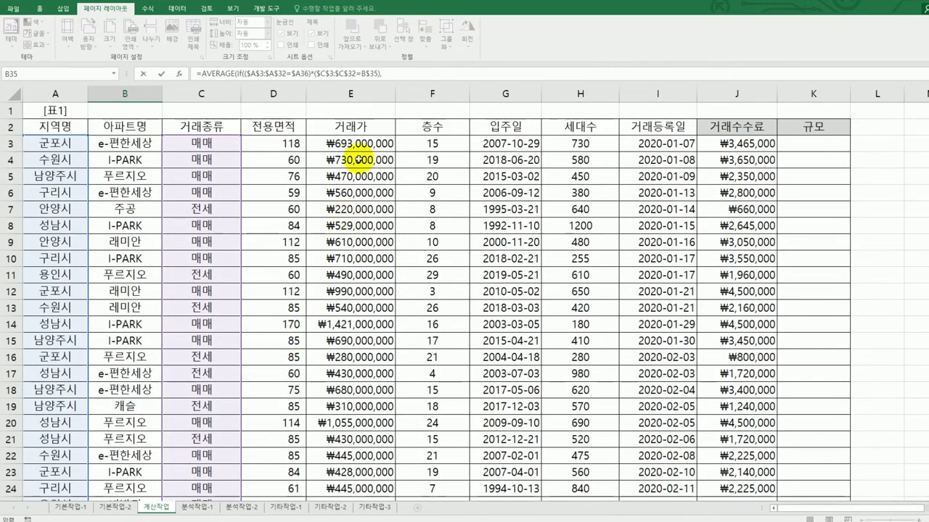
drag(358, 143, 336, 457)
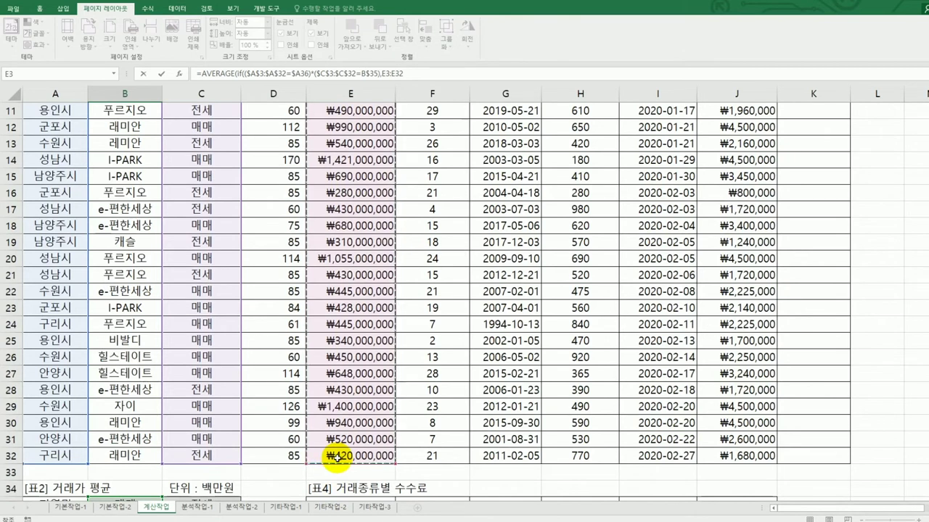
key(F4)
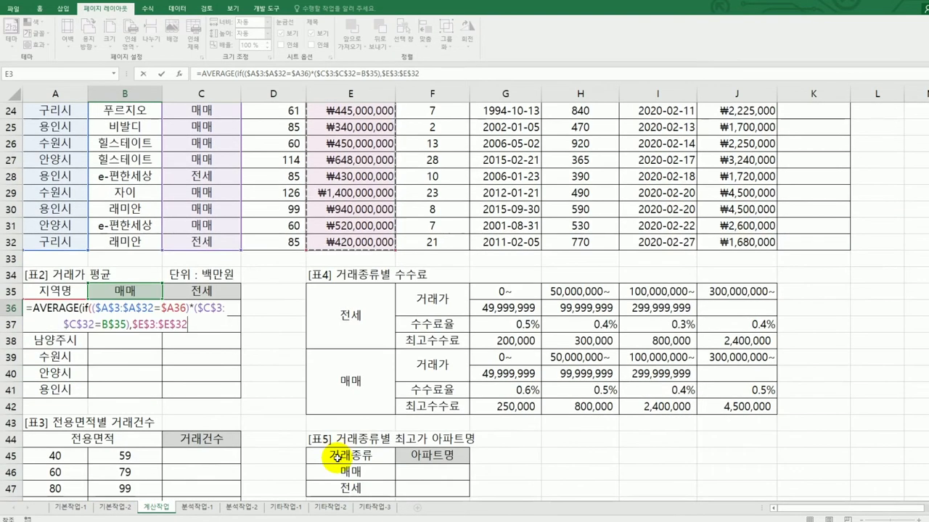
text()))
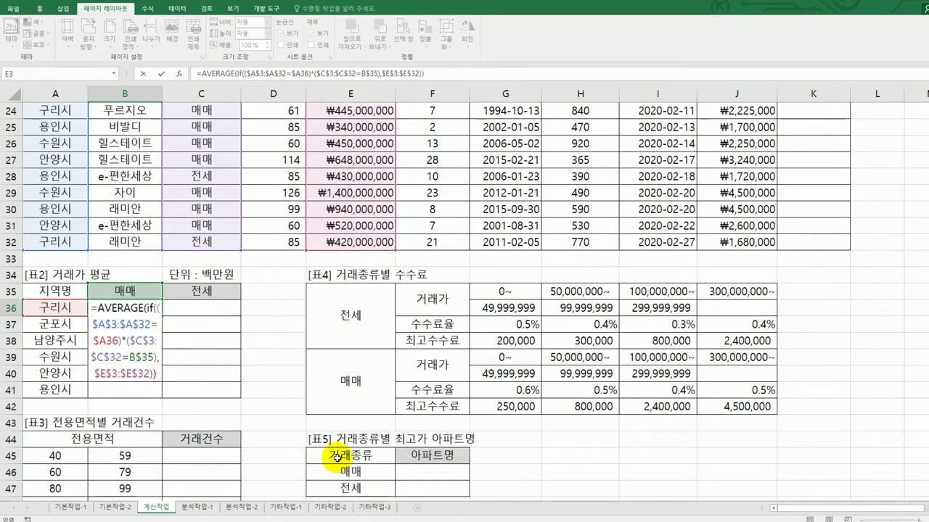
key(ctrl+shift+Return)
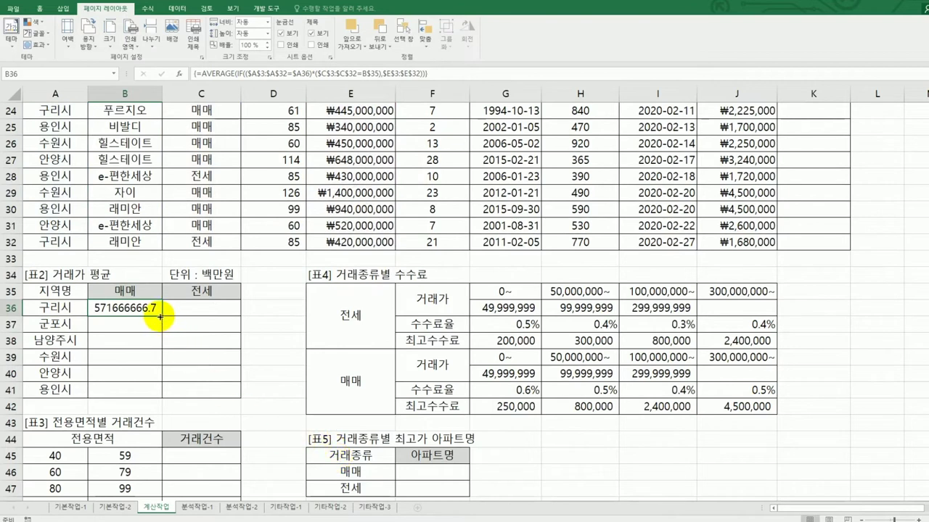
drag(159, 316, 218, 398)
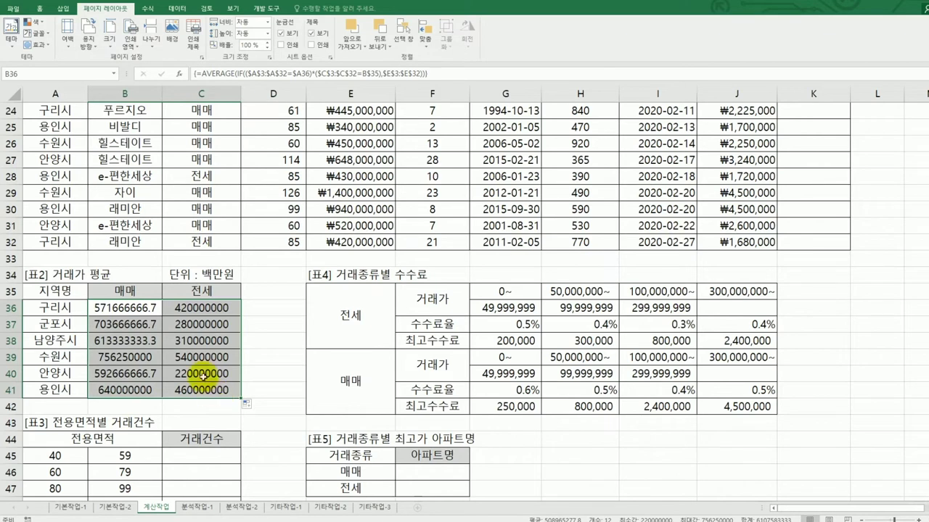
Step: Wrap the AVERAGE formula in B36 in a TEXT function with the format "#,," to express the average in millions
click(129, 311)
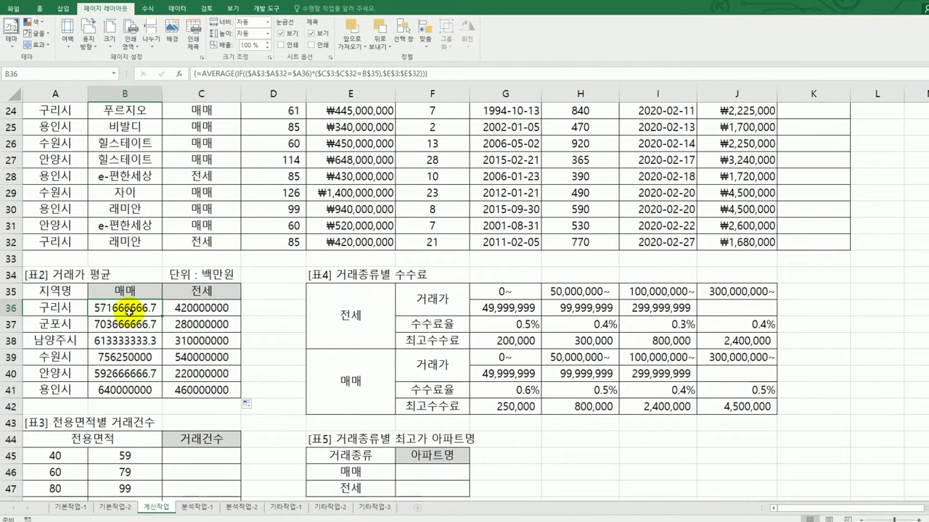
click(202, 73)
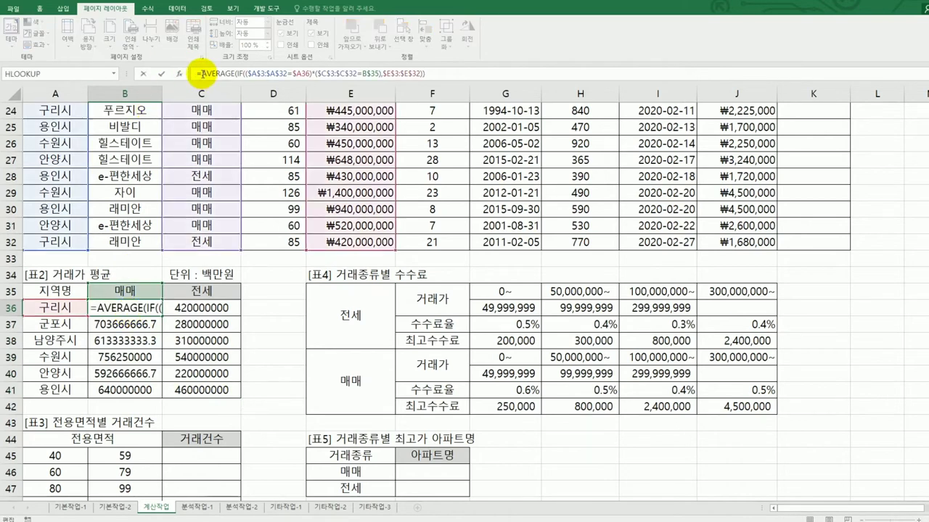
text(te)
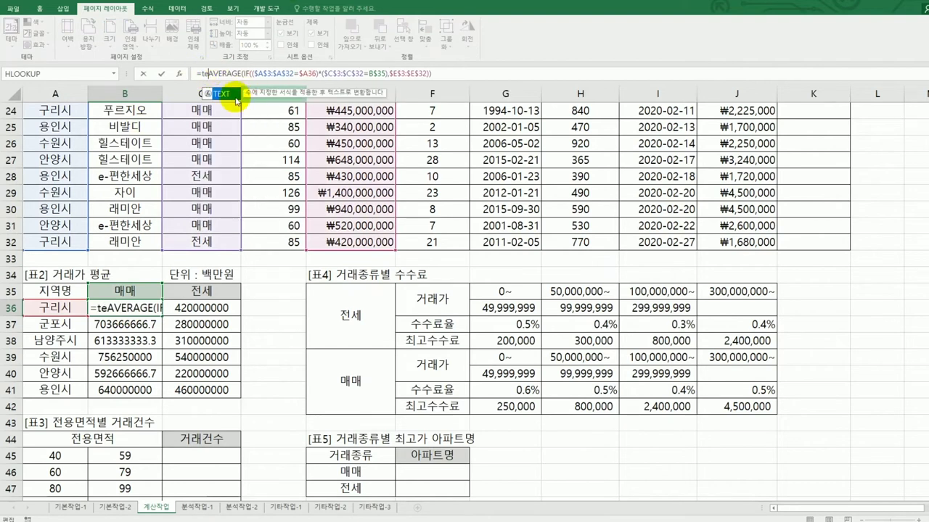
double_click(230, 94)
click(463, 74)
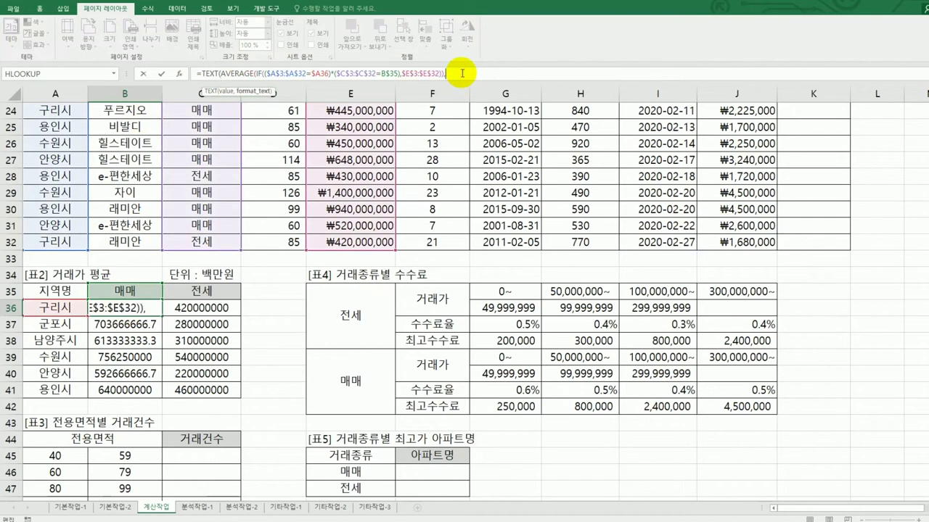
text(,")
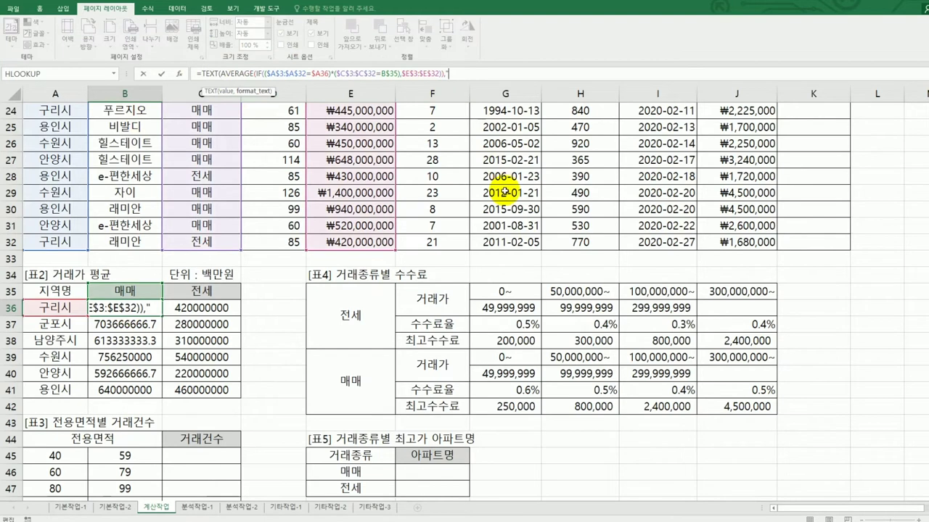
text(#,,)
text(")
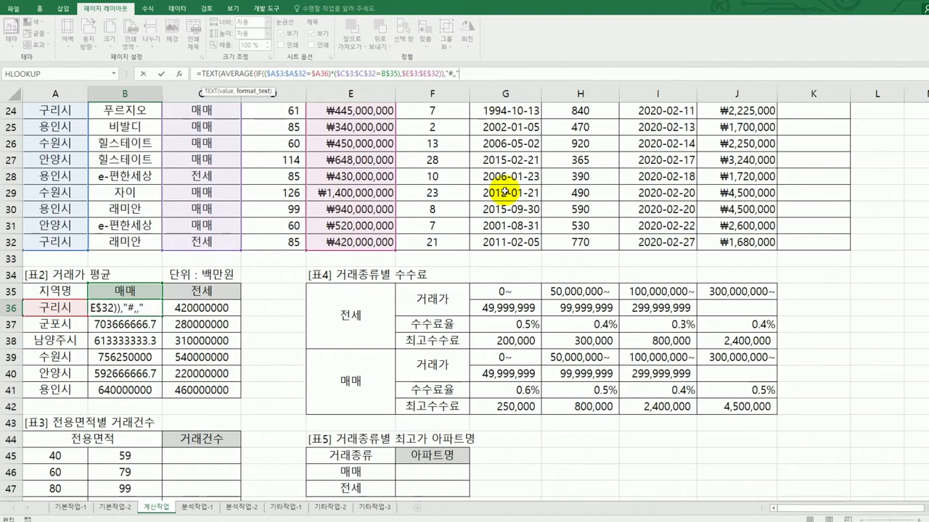
key(Return)
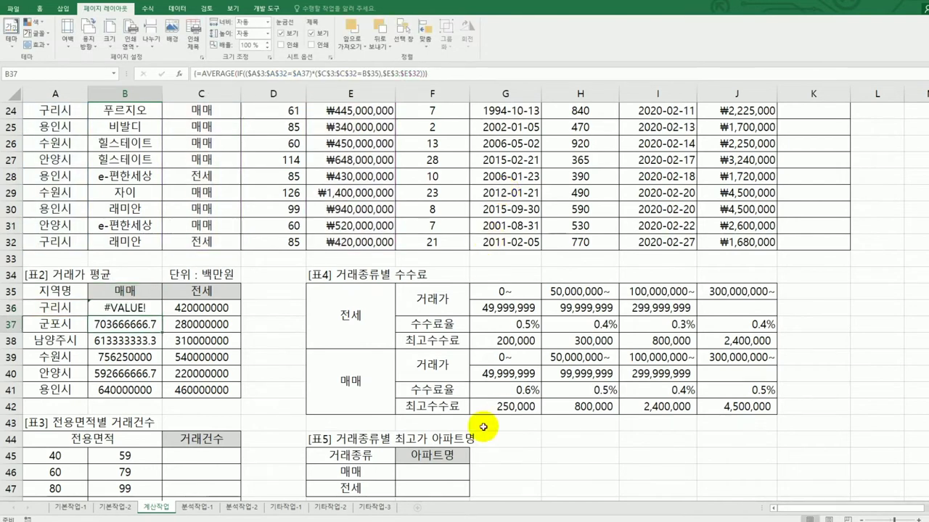
Step: Re-enter the B36 TEXT formula as an array formula and fill it across [표2] through C41
click(135, 310)
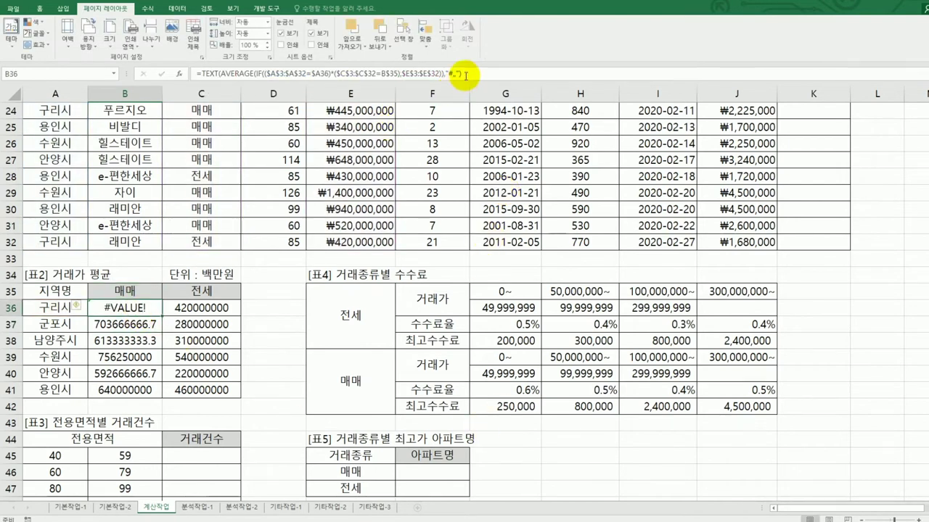
click(467, 72)
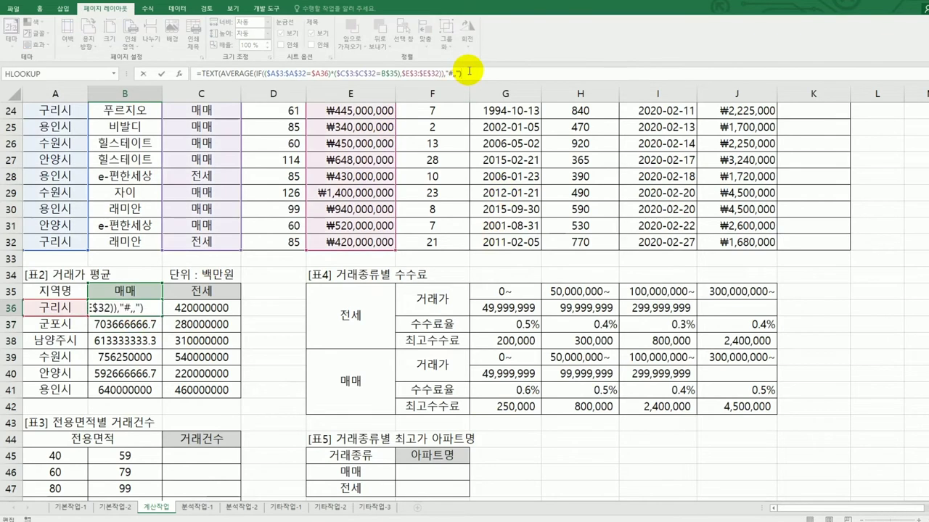
key(ctrl+shift+Return)
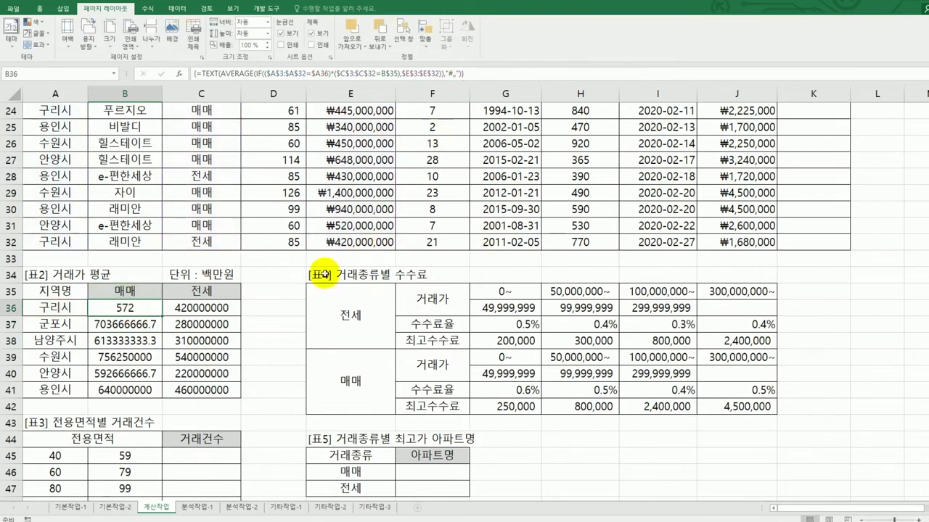
drag(160, 317, 230, 398)
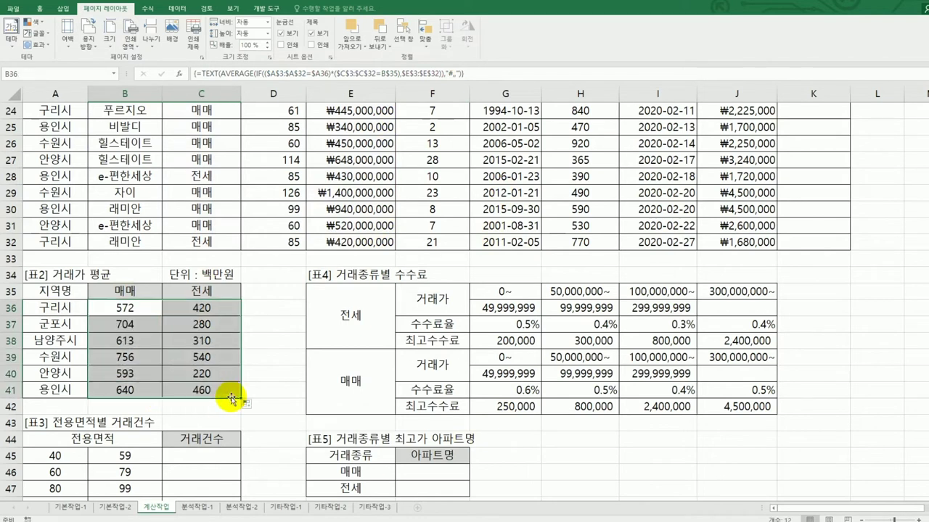
click(230, 390)
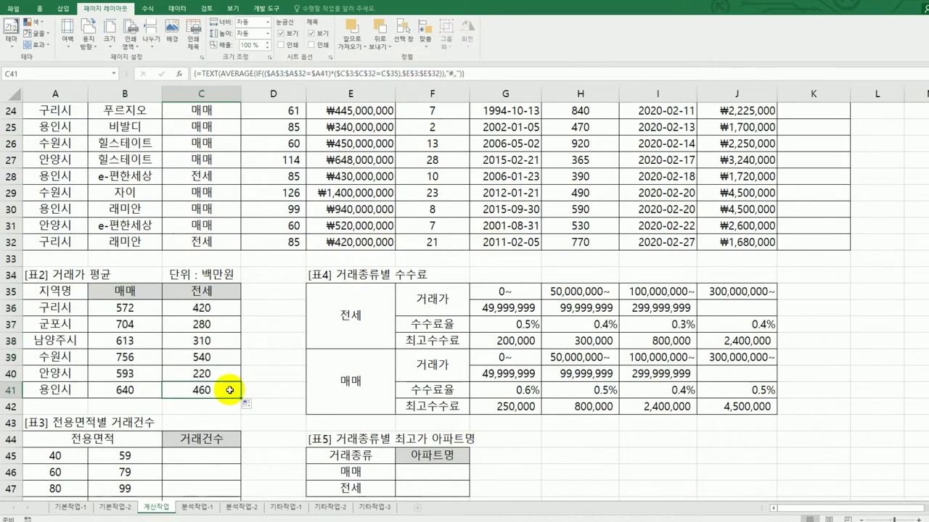
Step: Start a COUNT formula with a nested IF test in C45, the first 거래건수 cell of [표3]
scroll(394, 379, up, 6)
scroll(398, 381, up, 2)
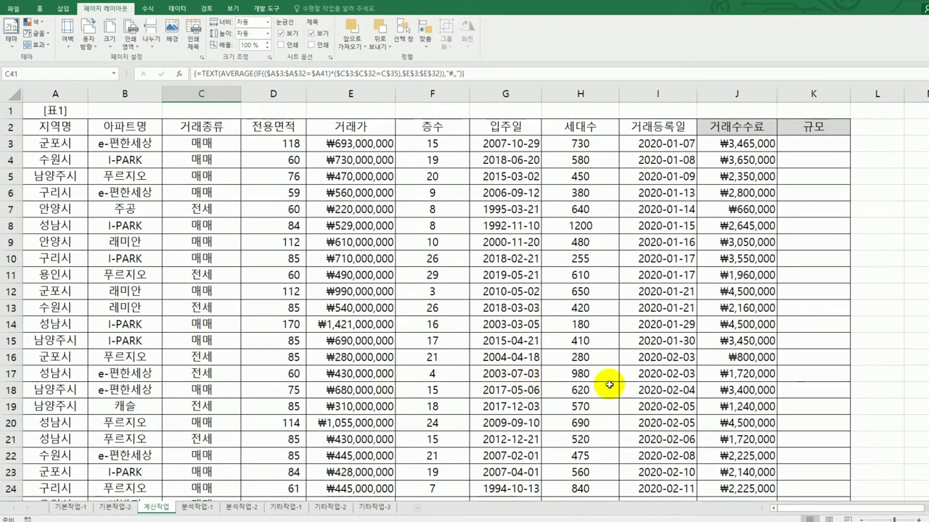
scroll(668, 383, down, 5)
scroll(609, 385, down, 5)
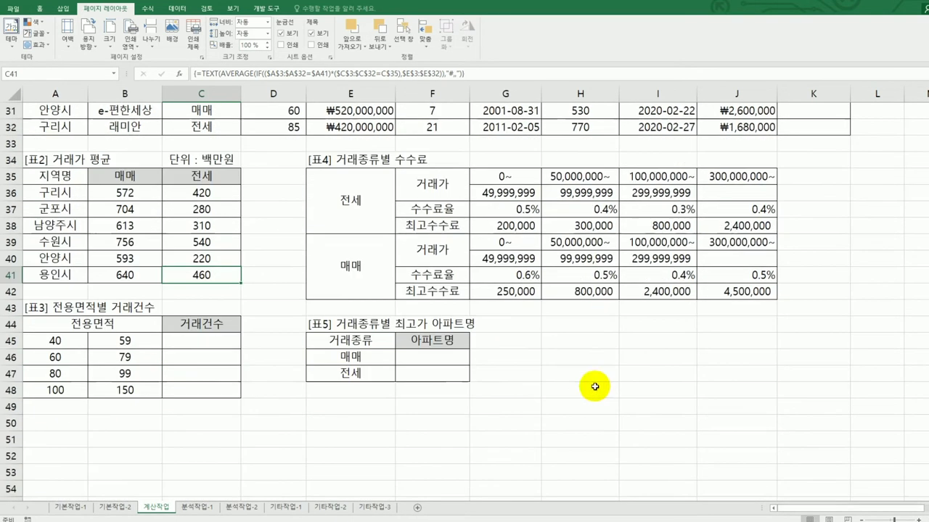
click(235, 340)
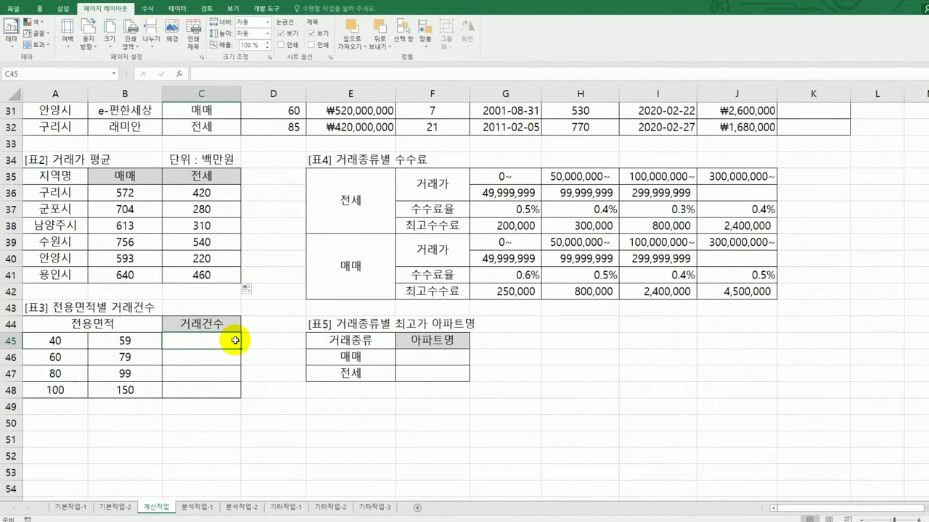
click(52, 343)
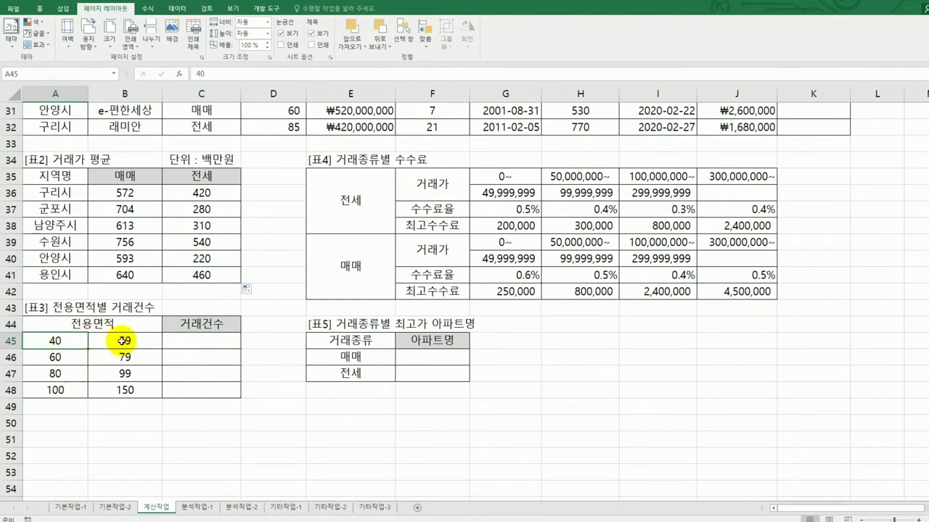
click(180, 340)
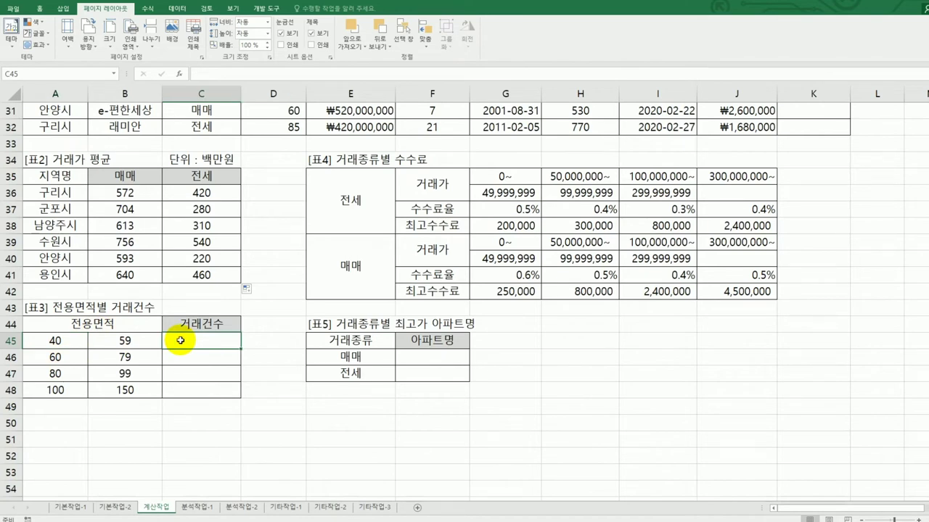
text(=)
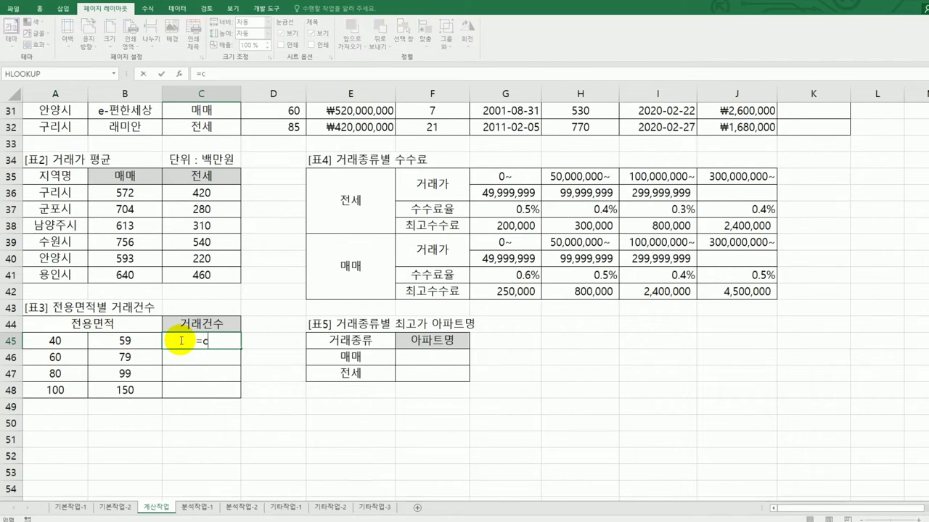
text(count)
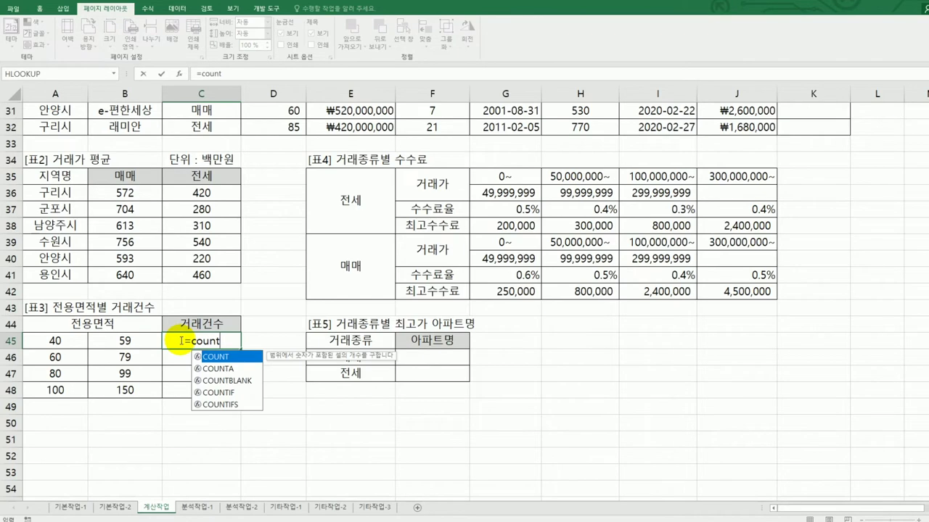
double_click(239, 356)
text(if()
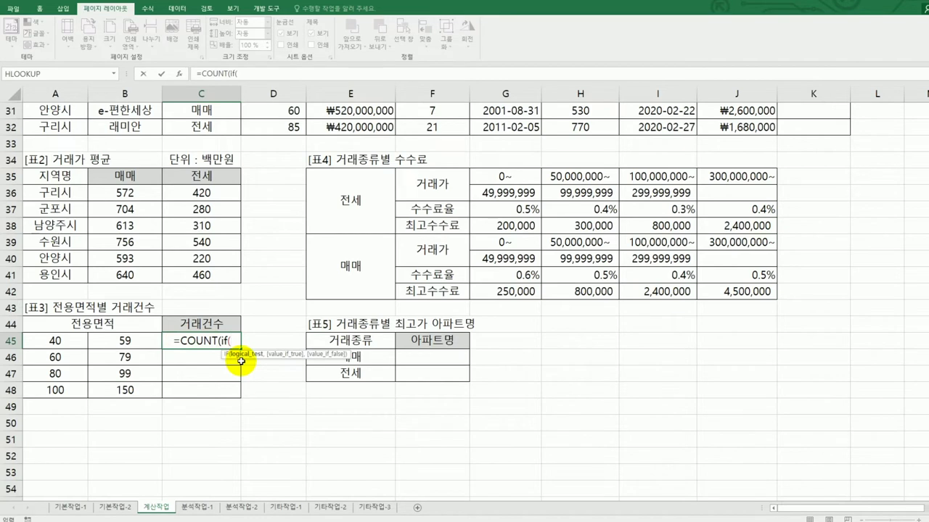
text(()
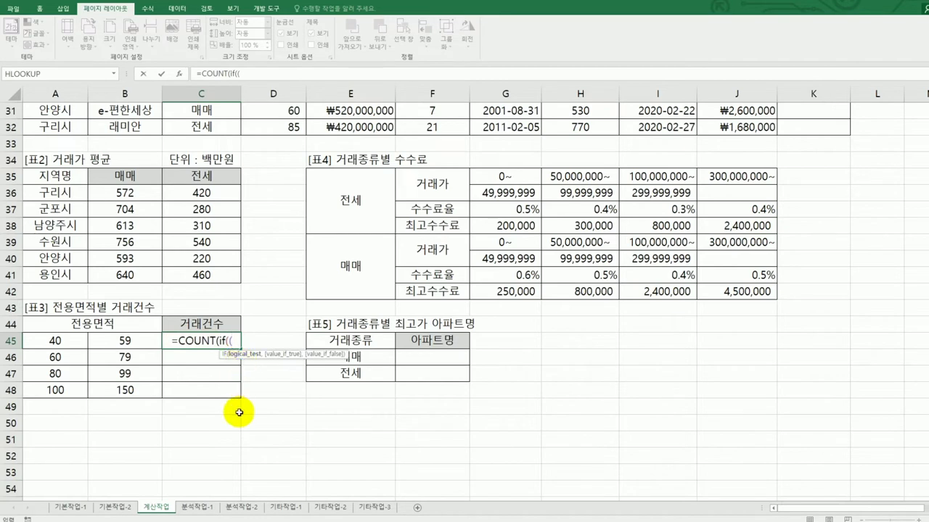
Step: Add the lower-limit condition ($D$3:$D$32>=A45) on 전용면적 as the first factor of the IF test
scroll(241, 408, up, 10)
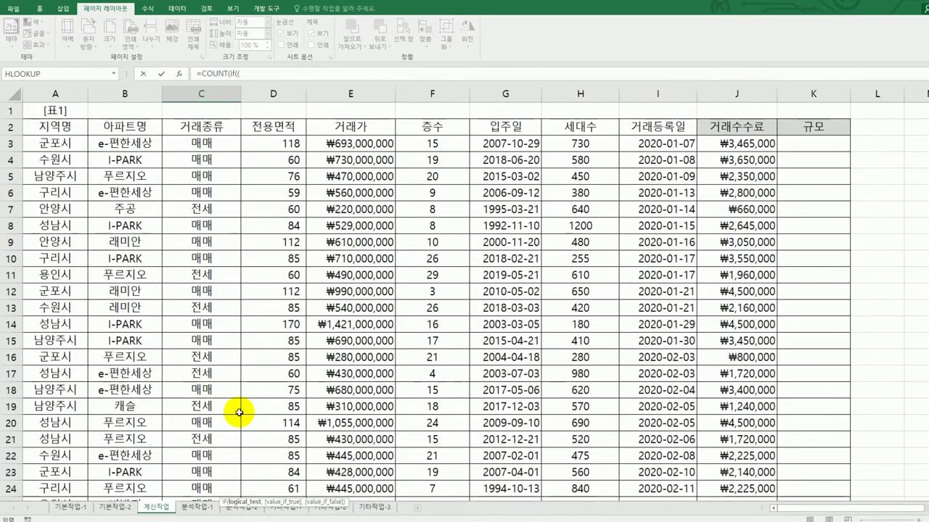
click(270, 144)
drag(273, 210, 269, 510)
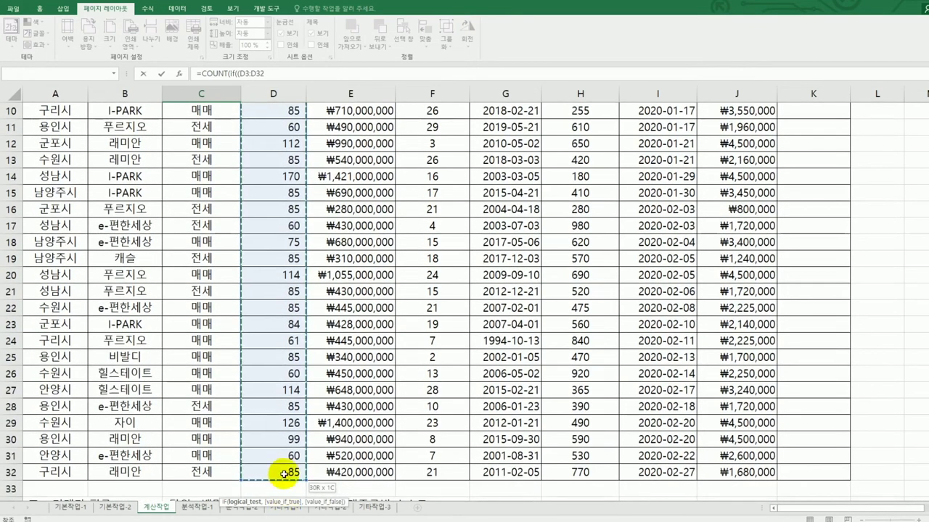
key(F4)
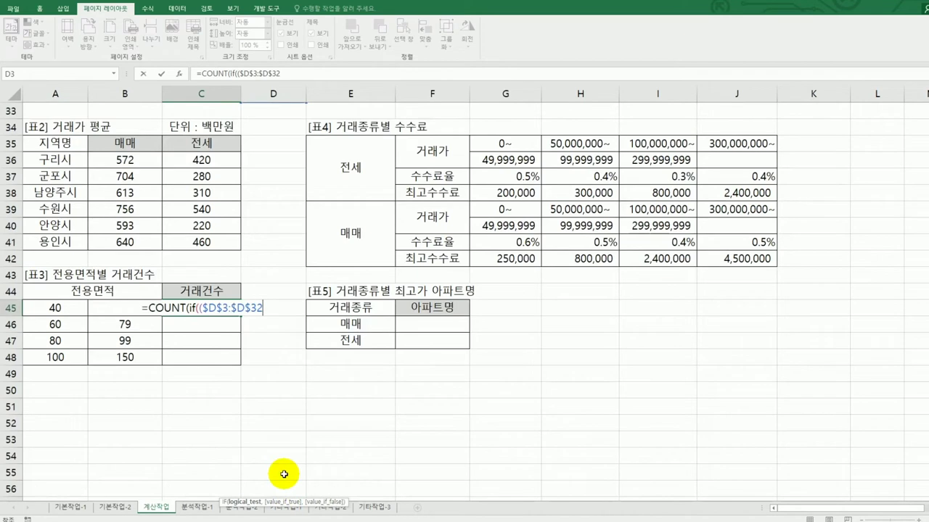
text(>=)
key(Left)
key(Left)
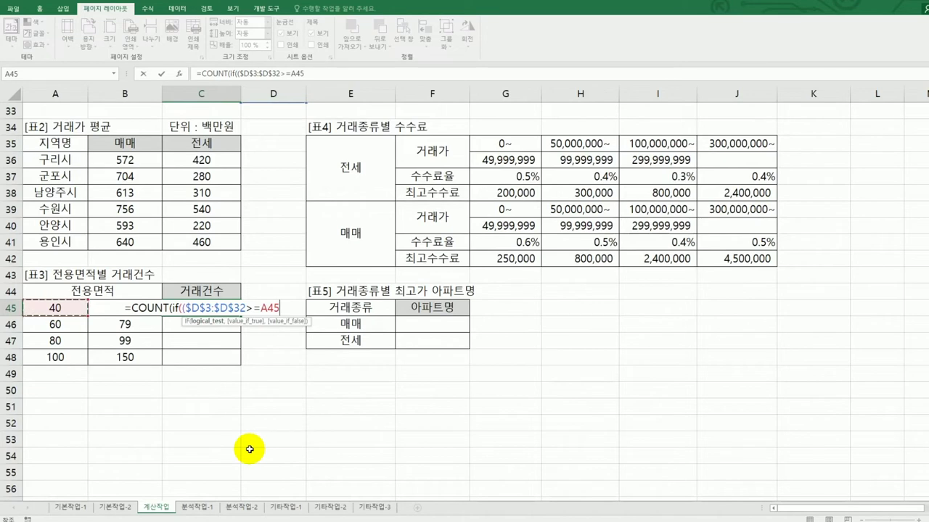
text())
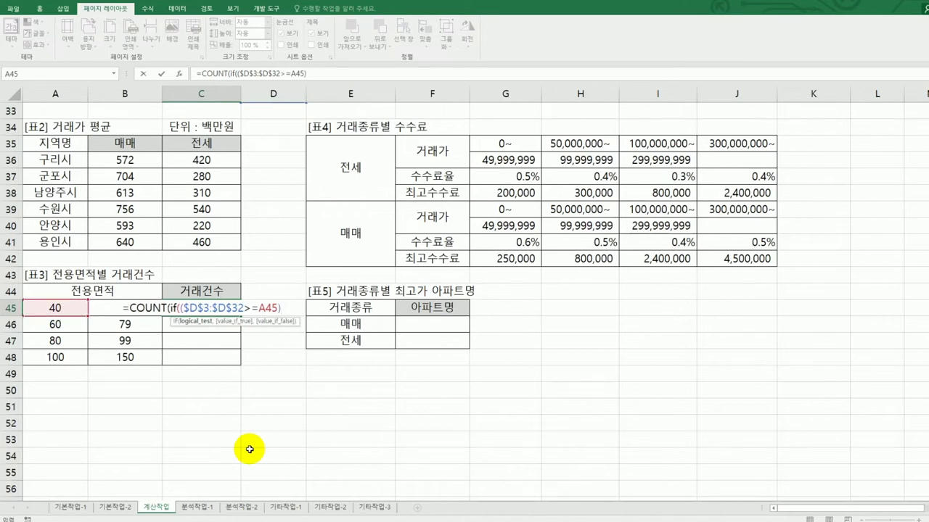
Step: Multiply the IF test by the upper-limit condition ($D$3:$D$32<=B45) on 전용면적
text(*()
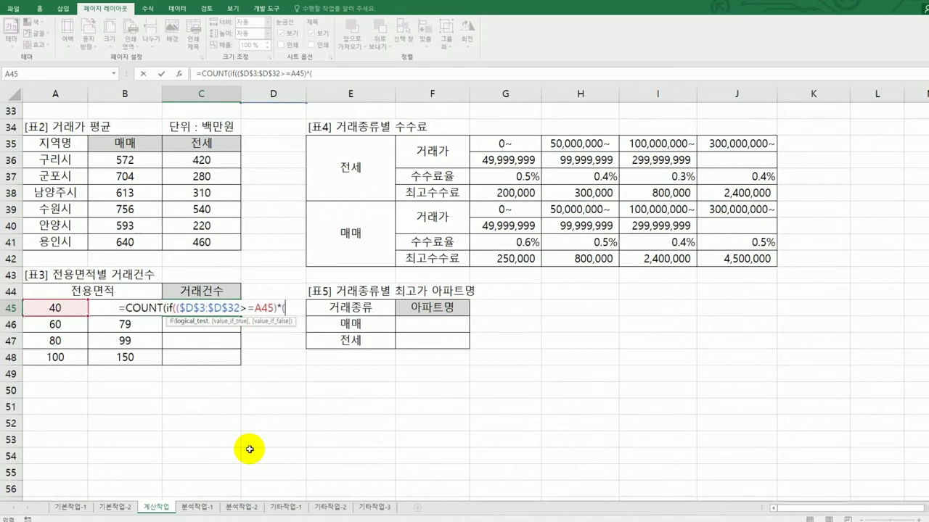
scroll(249, 450, up, 11)
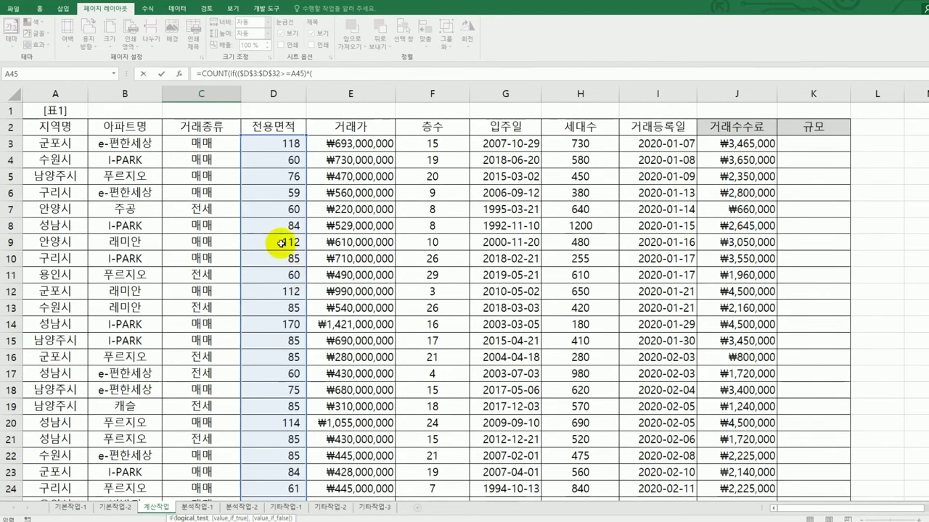
drag(278, 142, 267, 479)
key(F4)
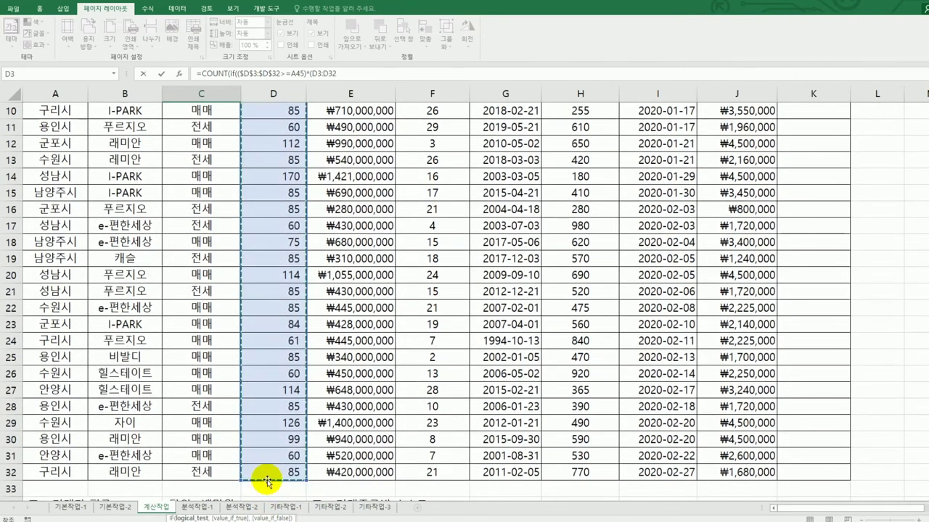
scroll(267, 480, down, 8)
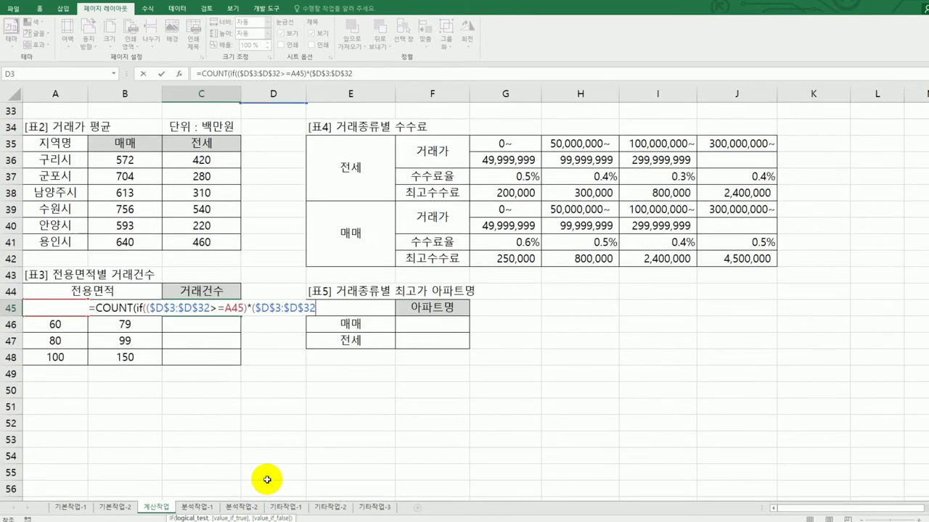
text(<=)
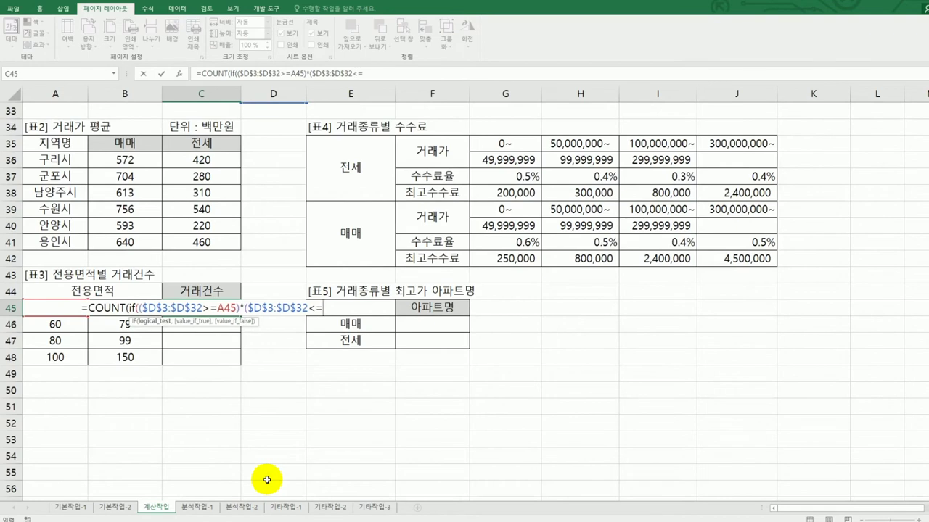
key(Left)
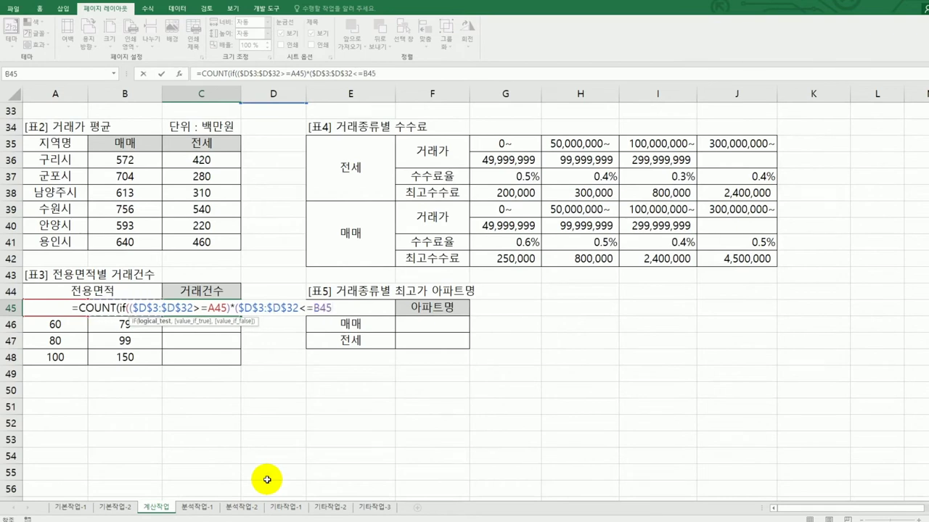
text())
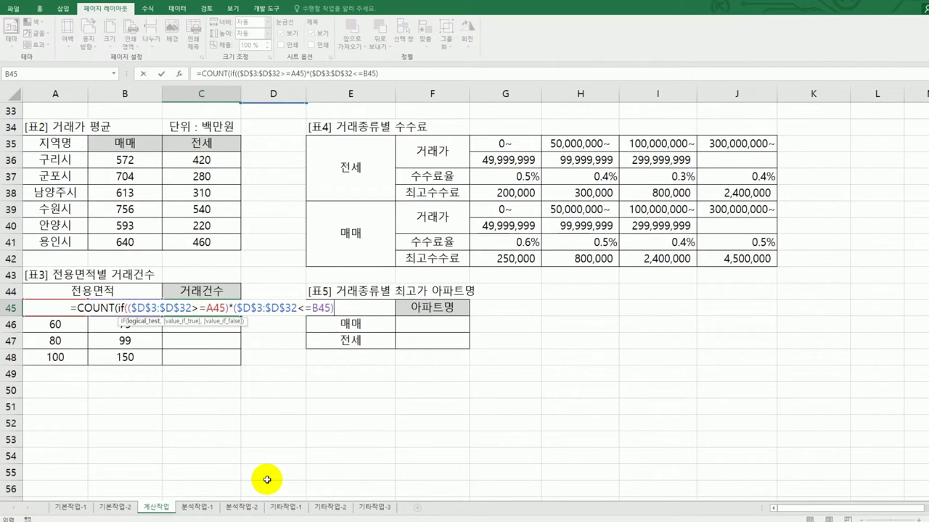
Step: Use 1 as the IF true value and close the IF and COUNT functions
text(,)
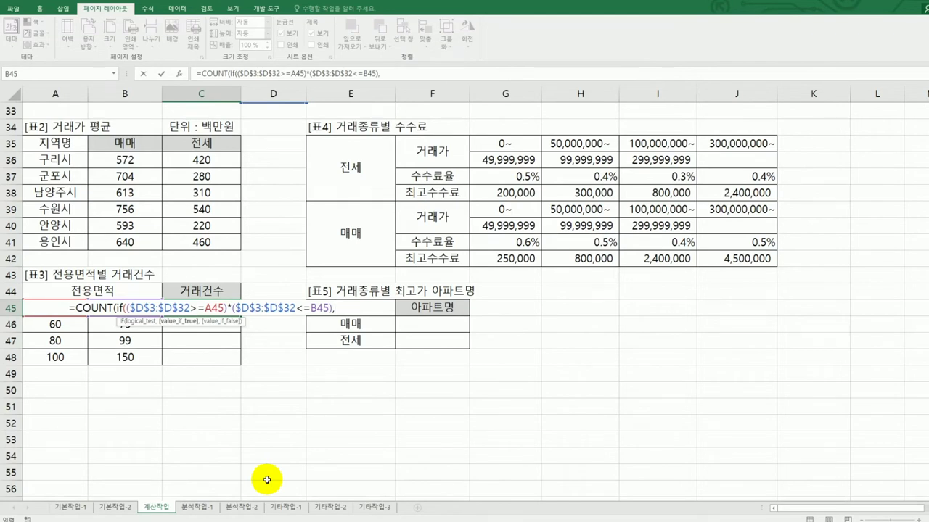
text(1)
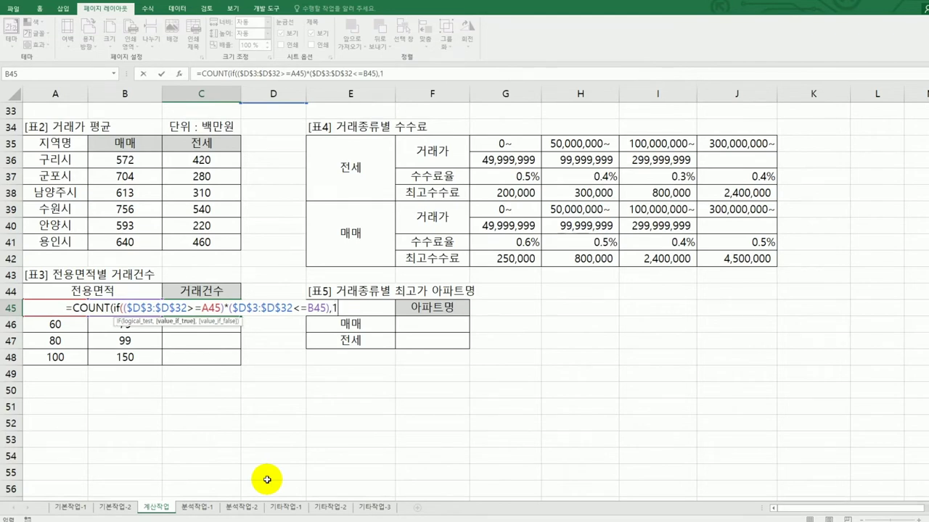
text())
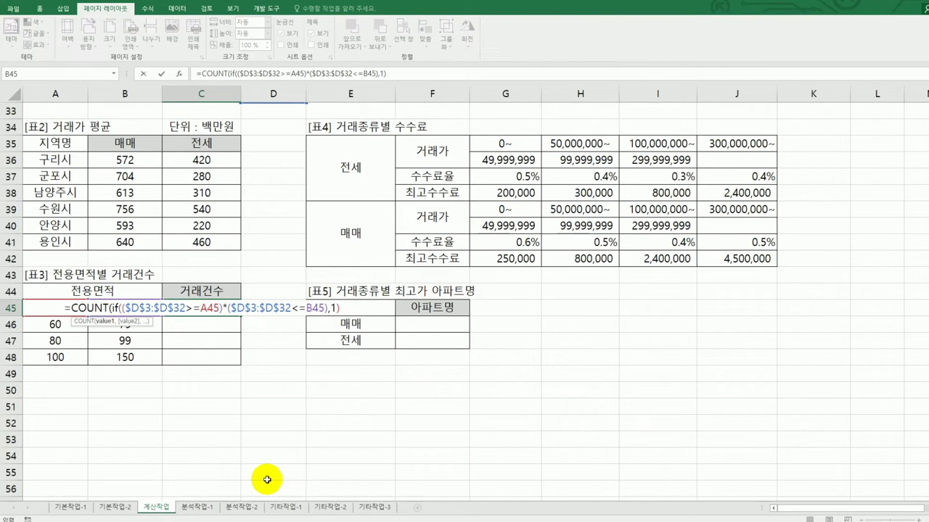
text())
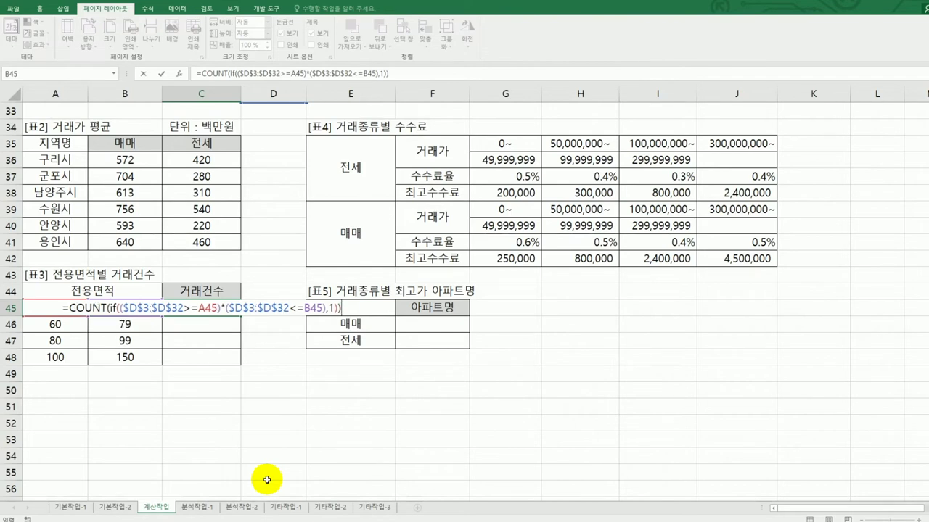
Step: Append &"건" to the count, enter C45 as an array formula, and fill it down through C48
text(&)
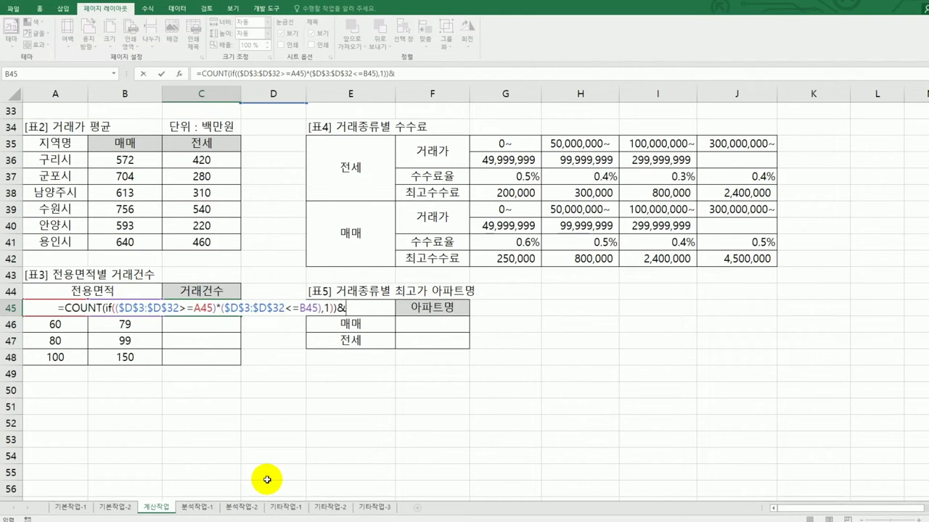
text(")
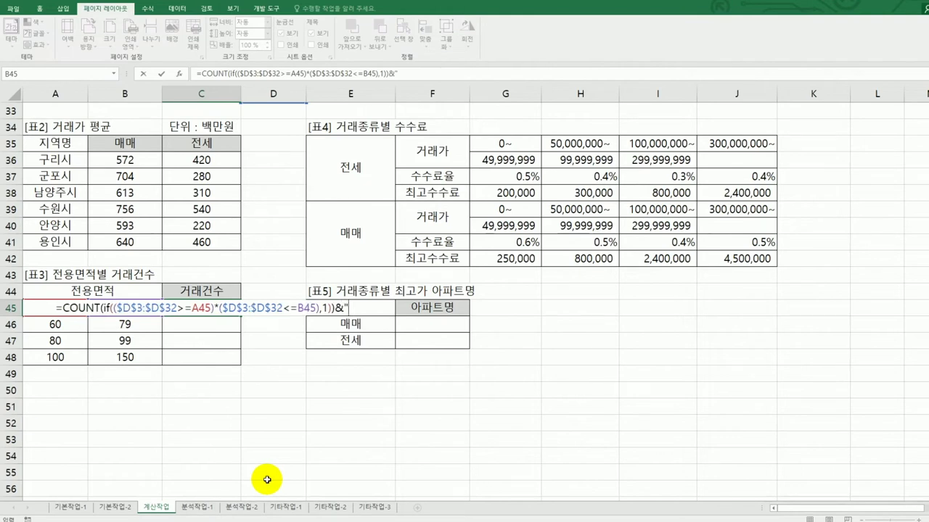
text(거ㄴ")
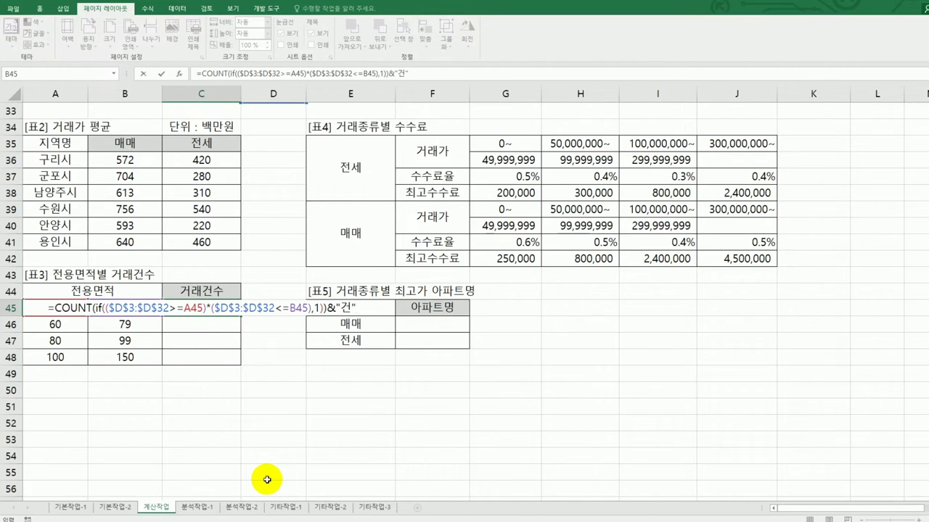
key(ctrl+shift+Return)
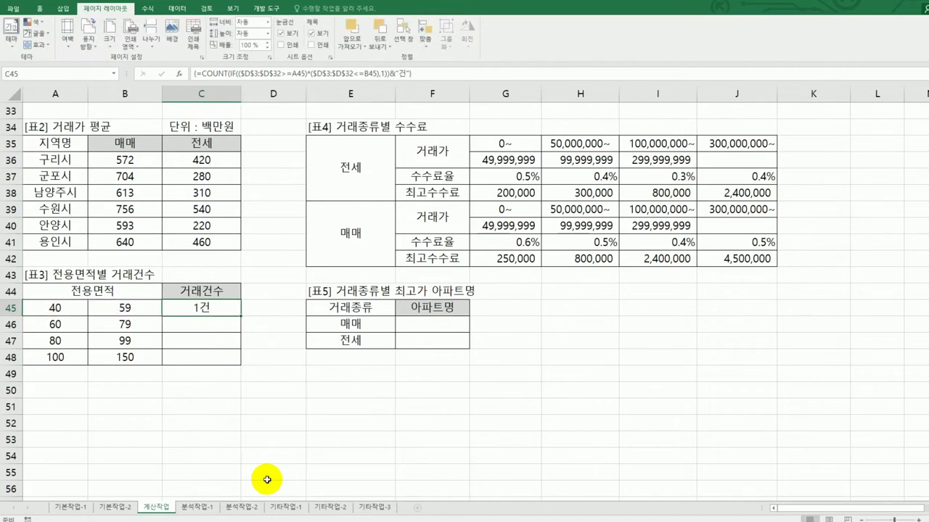
drag(240, 317, 238, 359)
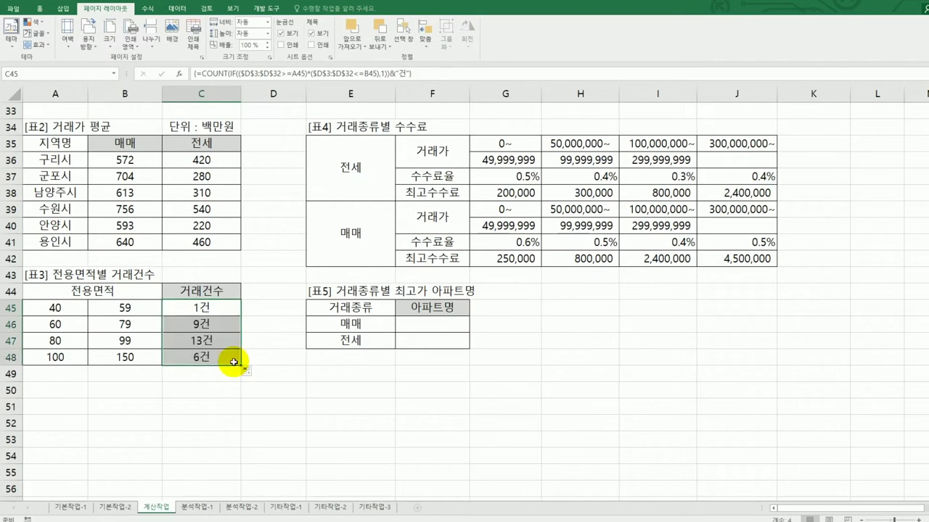
click(234, 361)
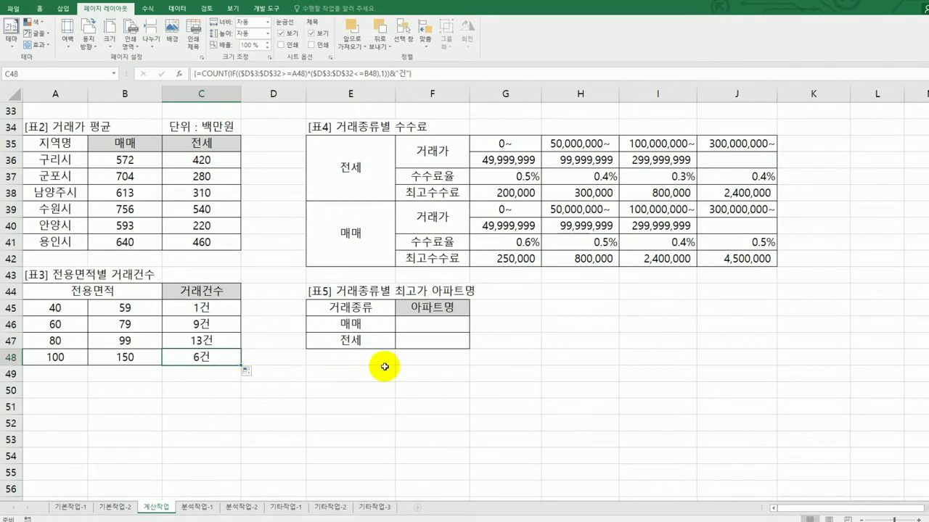
Step: Review the 아파트명, 거래종류 and 거래가 columns of [표1] and the empty 아파트명 cells F46:F47 of [표5]
scroll(385, 367, up, 11)
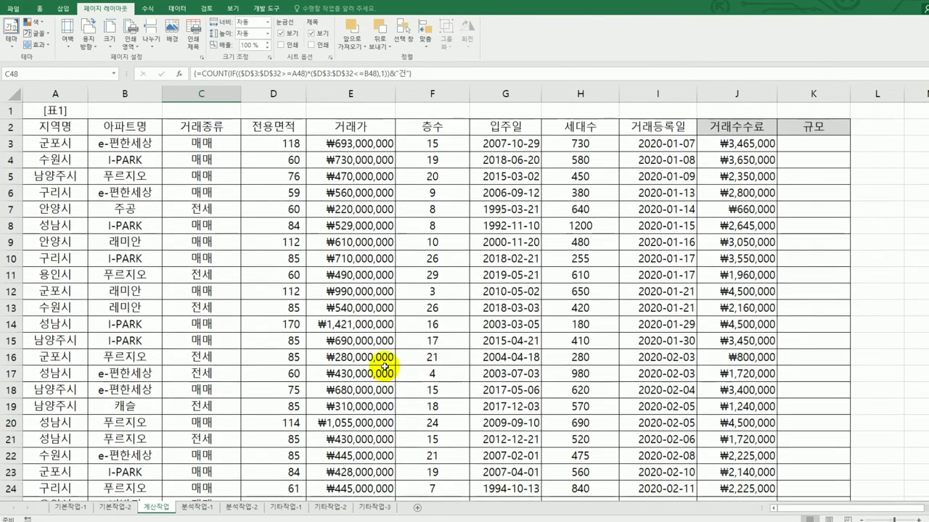
click(127, 127)
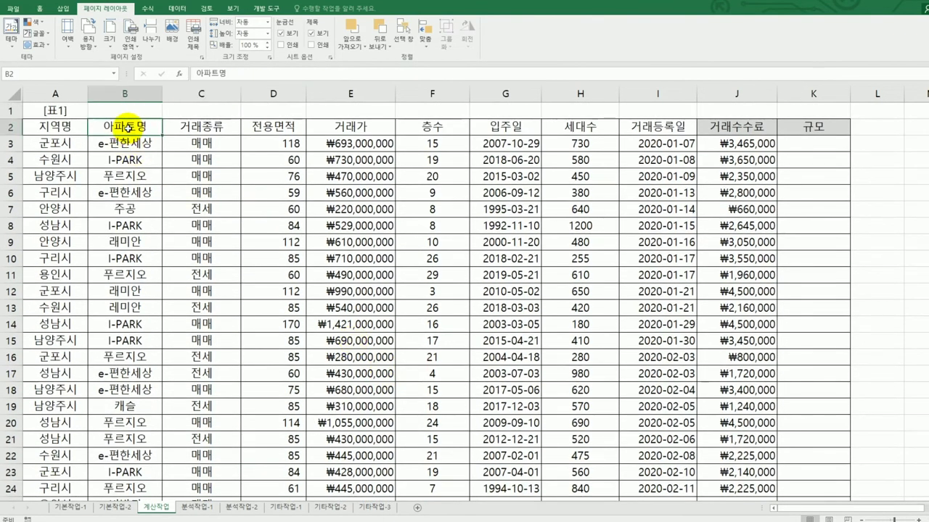
click(203, 127)
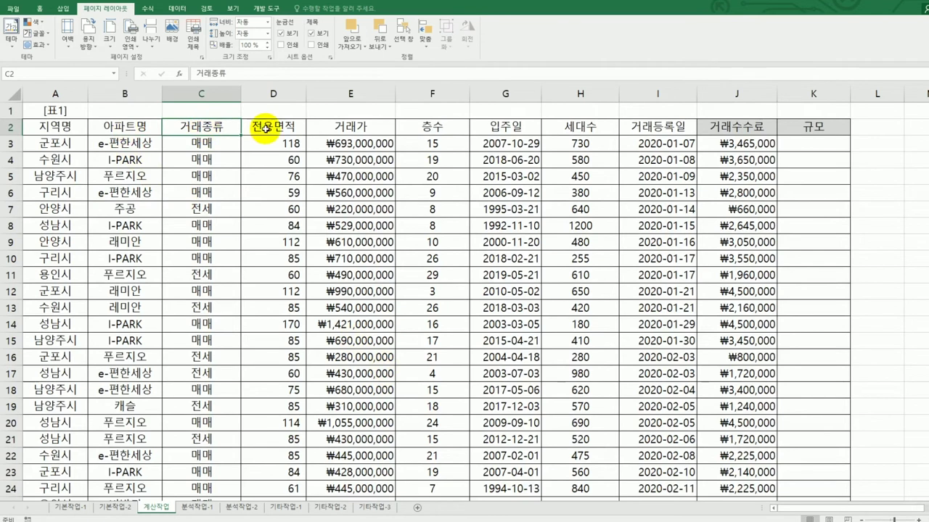
click(348, 127)
scroll(433, 254, down, 3)
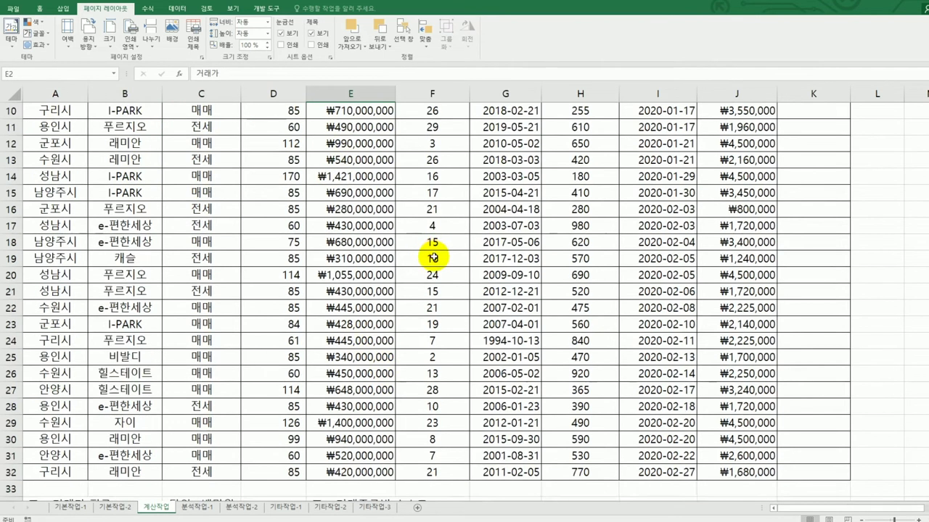
scroll(432, 254, down, 9)
click(430, 262)
drag(429, 262, 429, 273)
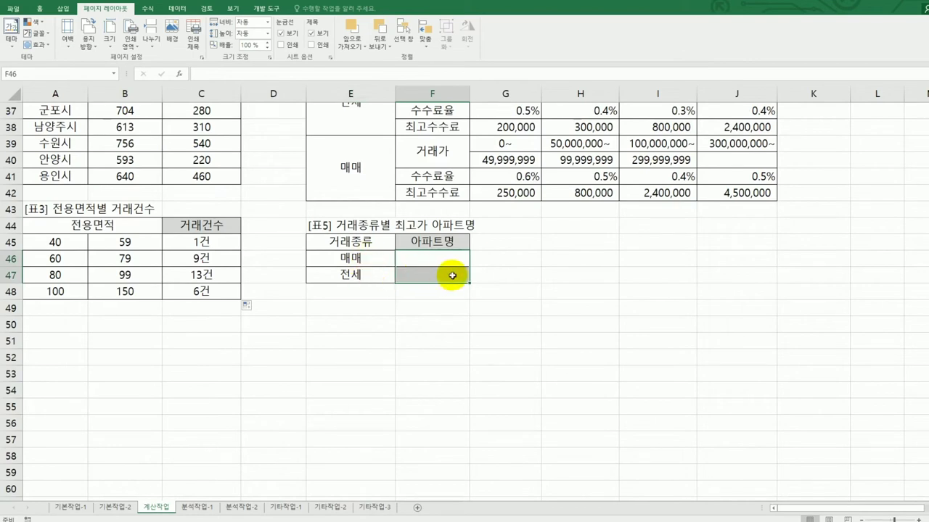
Step: Start an INDEX formula in F46 with the 아파트명 range $B$3:$B$32, locked as absolute, as its array
click(450, 260)
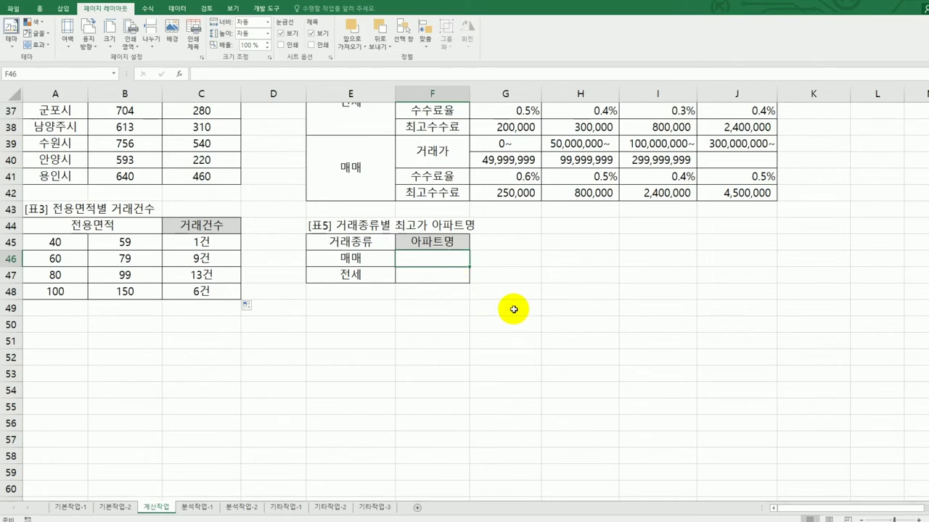
scroll(513, 309, up, 12)
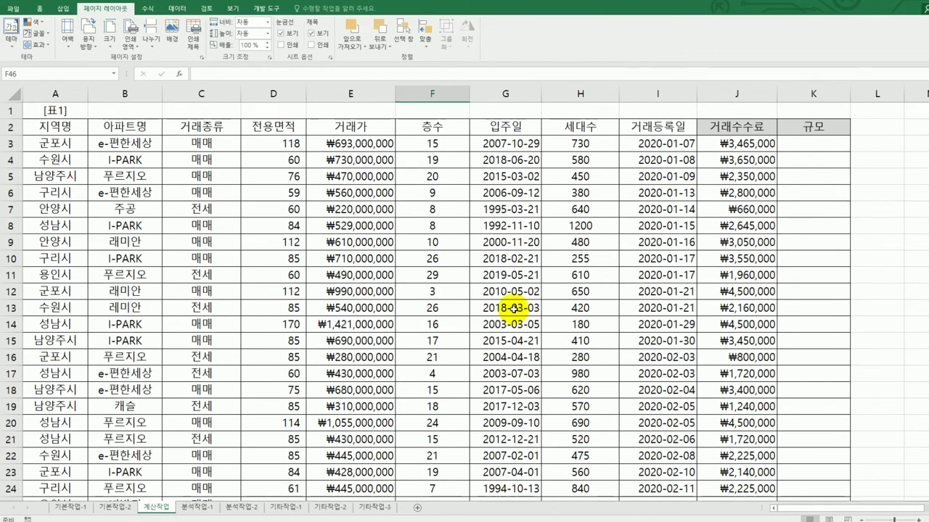
scroll(513, 309, down, 10)
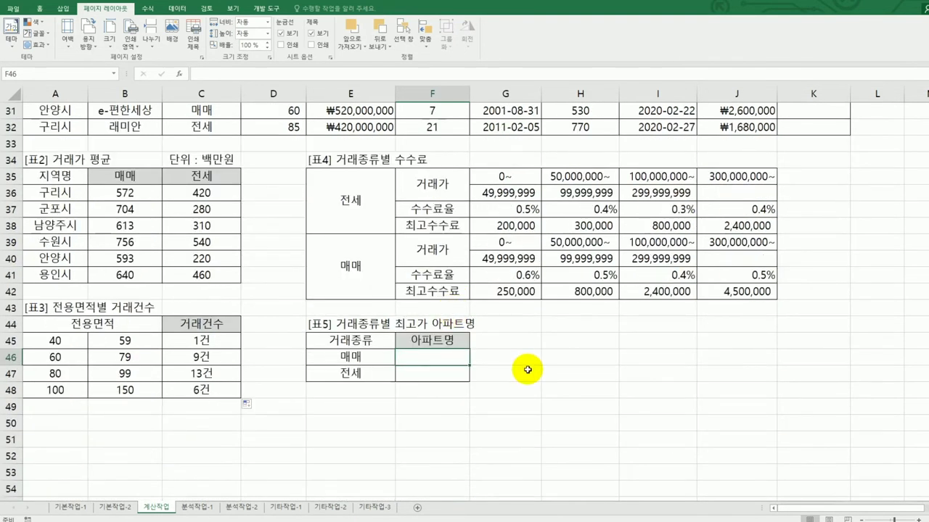
text(=)
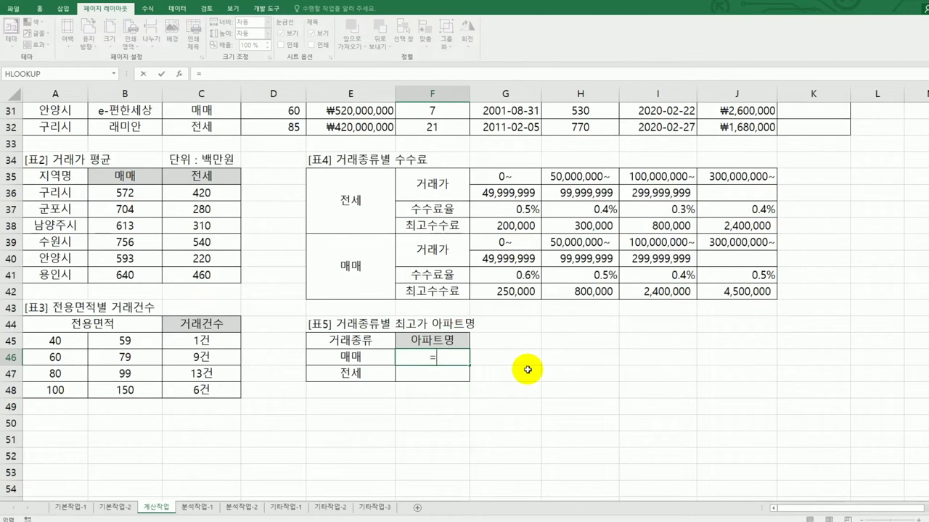
text(in)
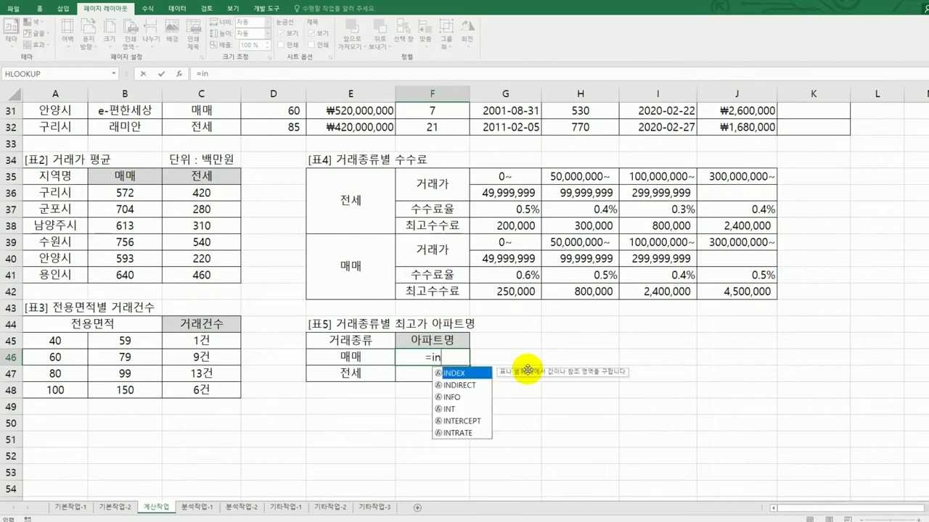
double_click(476, 374)
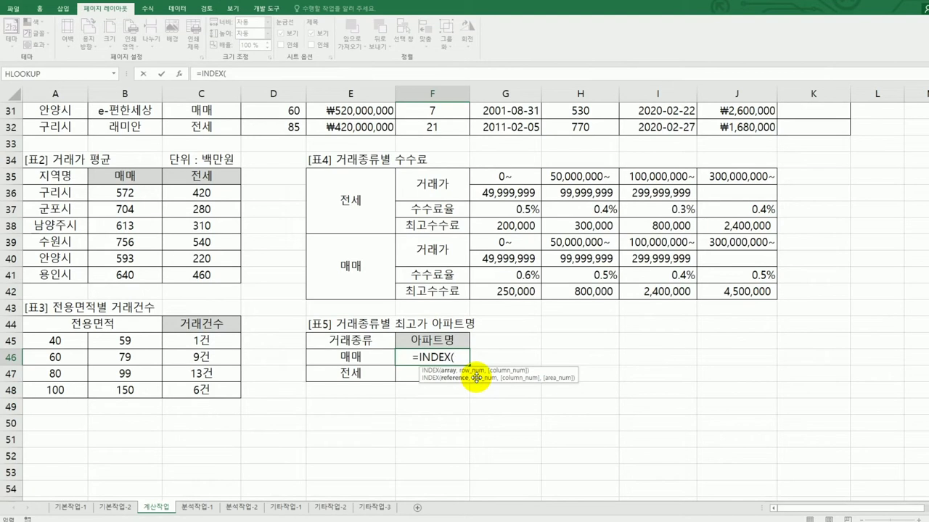
scroll(406, 392, up, 7)
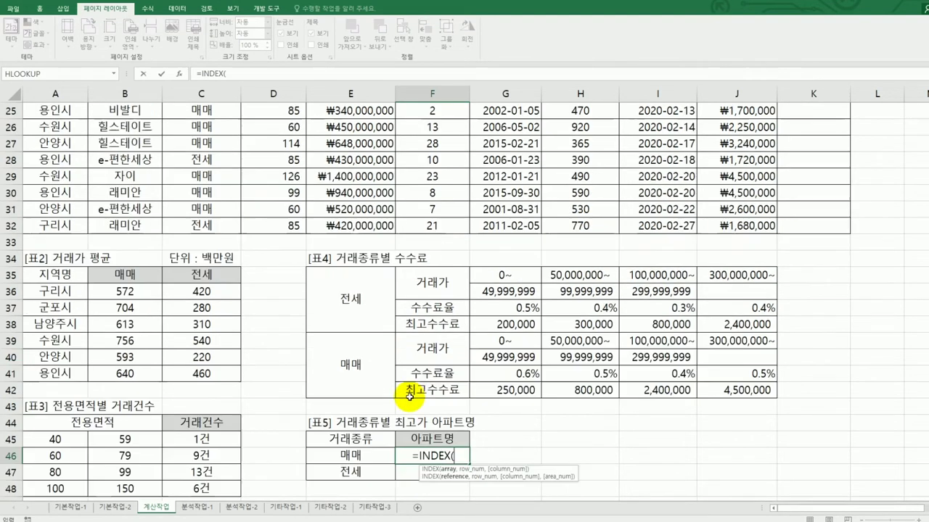
scroll(377, 363, up, 3)
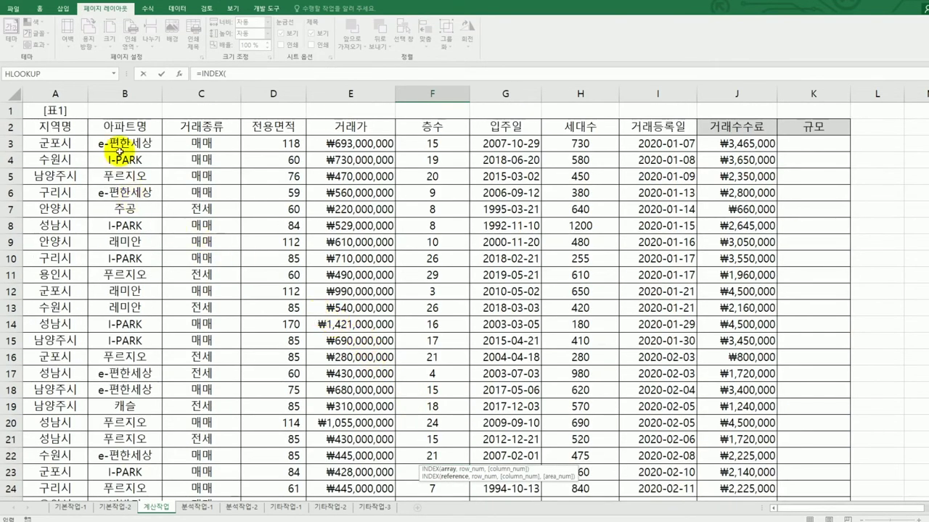
drag(119, 142, 127, 437)
key(F4)
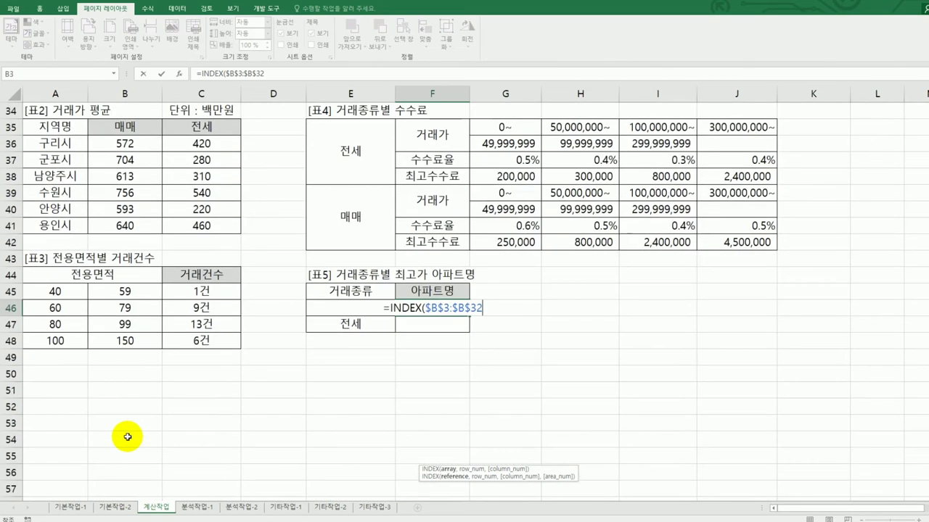
text(,)
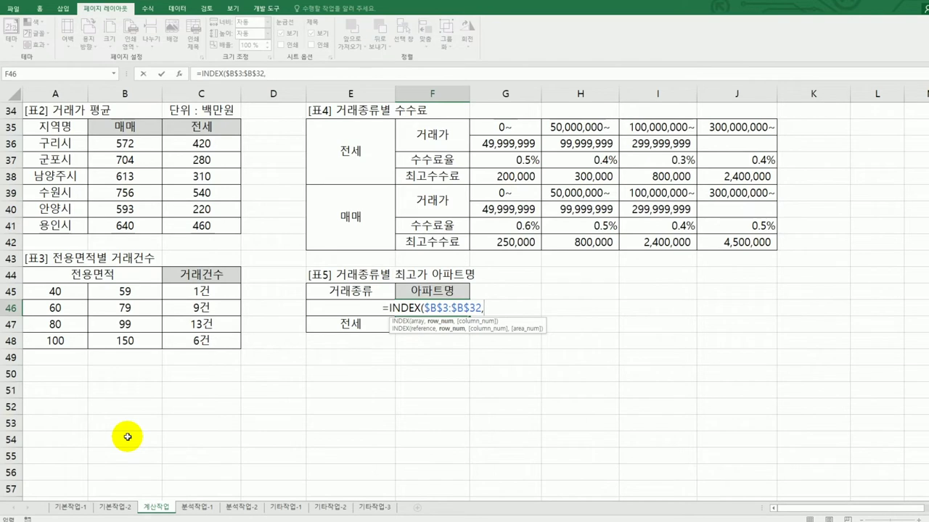
text(max()
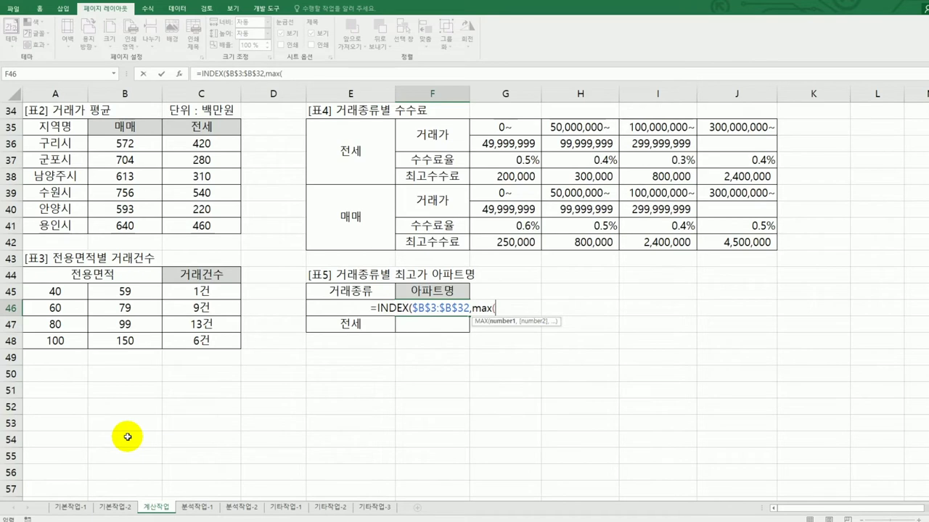
key(BackSpace)
key(BackSpace)
key(BackSpace)
key(BackSpace)
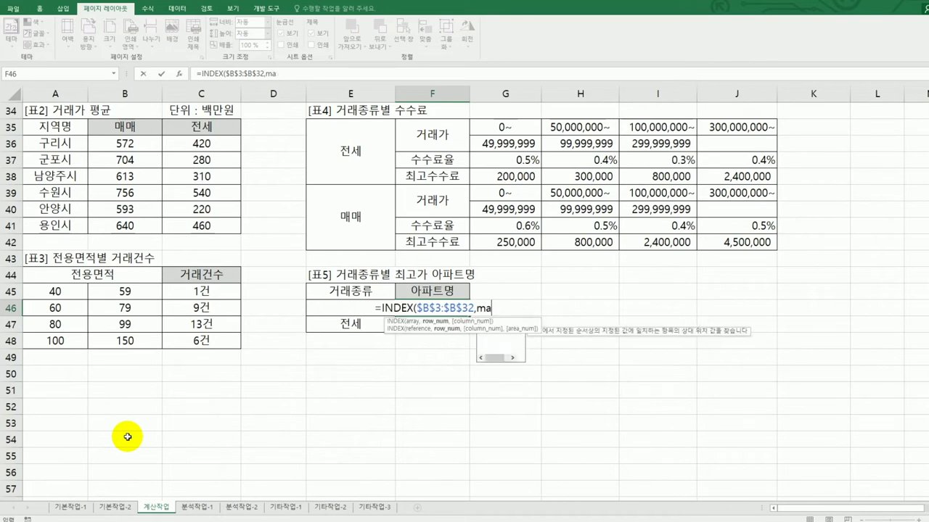
Step: Nest MATCH as the INDEX row number, with a MAX function opened as its lookup value
text(match()
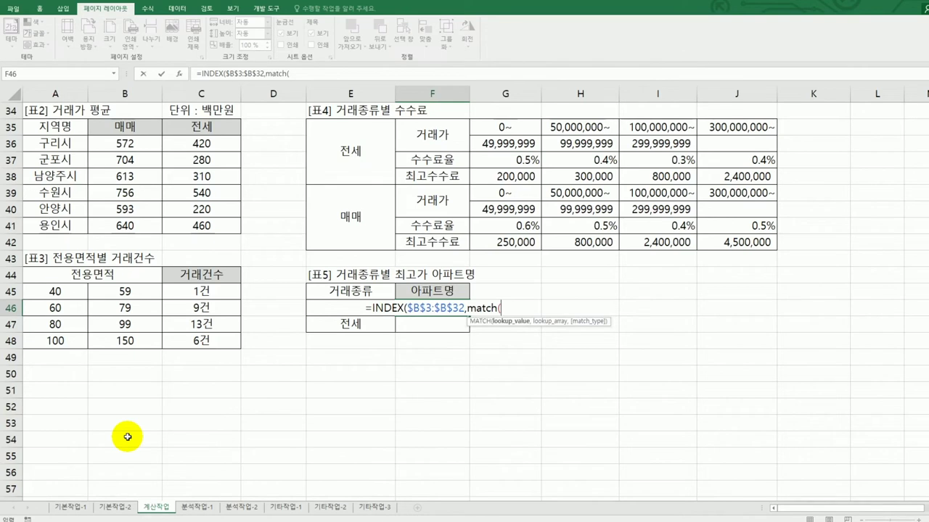
text(max)
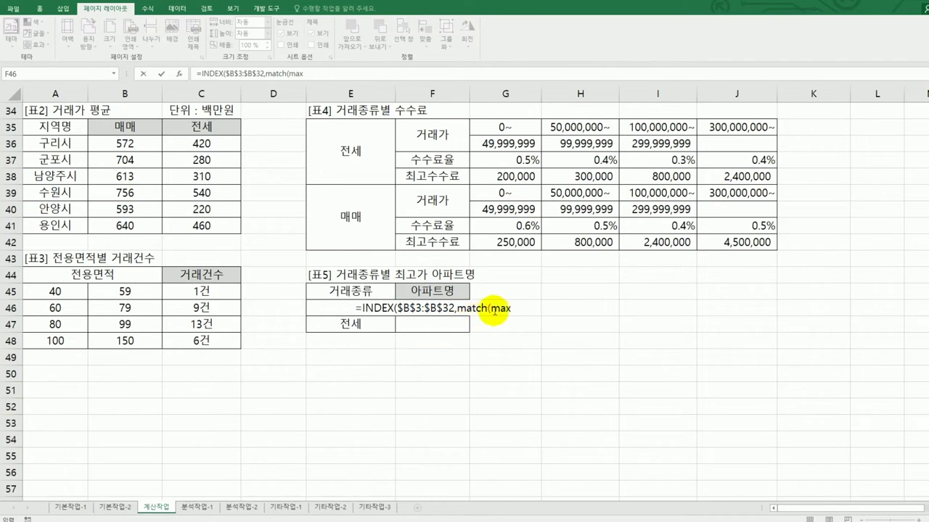
click(509, 309)
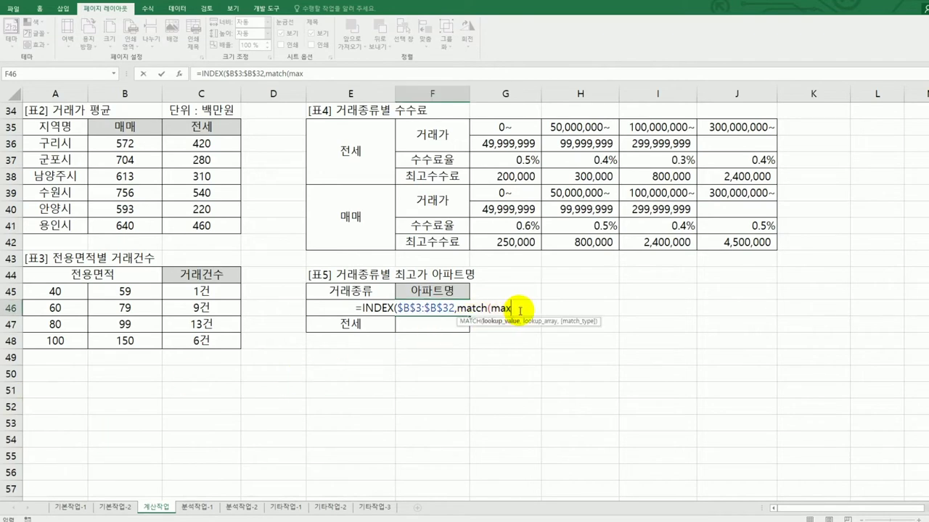
text((()
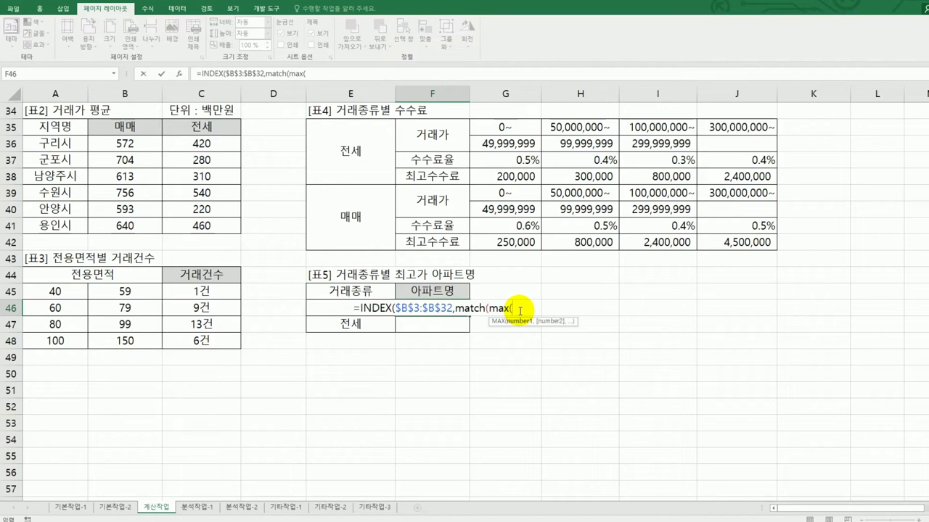
text(()
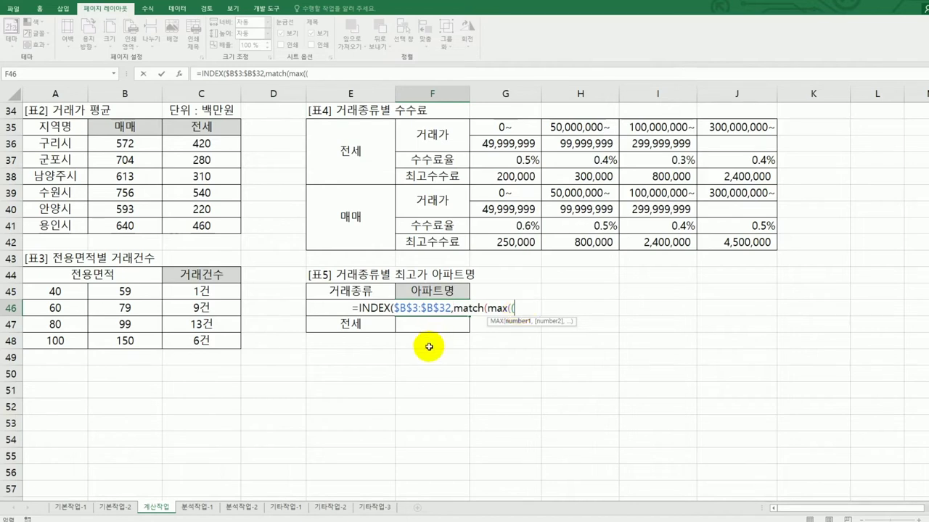
Step: Add the 거래종류 condition ($C$3:$C$32=E46) as the first factor inside MAX
scroll(421, 374, up, 7)
scroll(421, 374, up, 4)
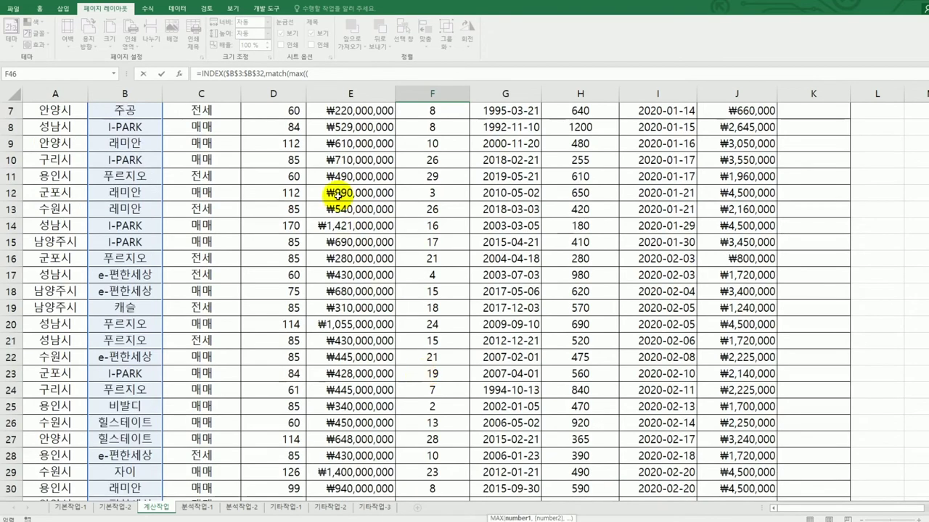
drag(207, 143, 225, 455)
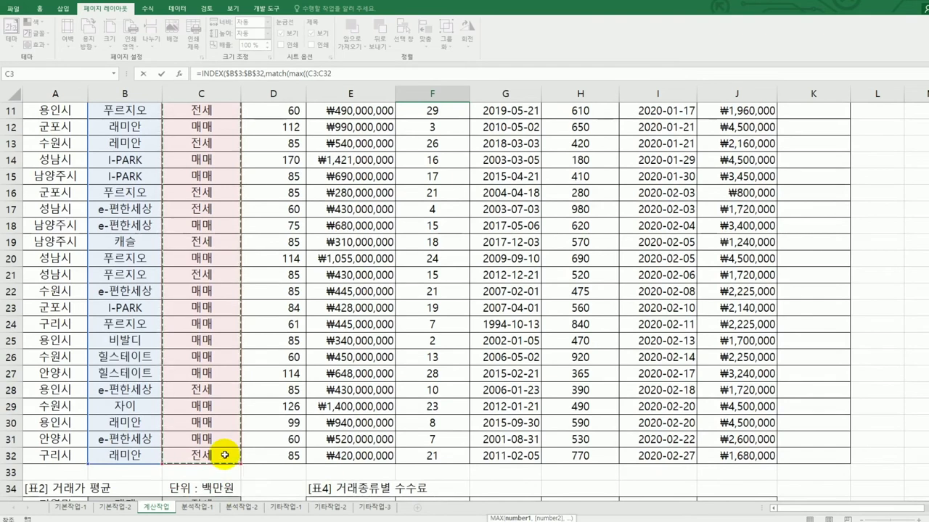
key(F4)
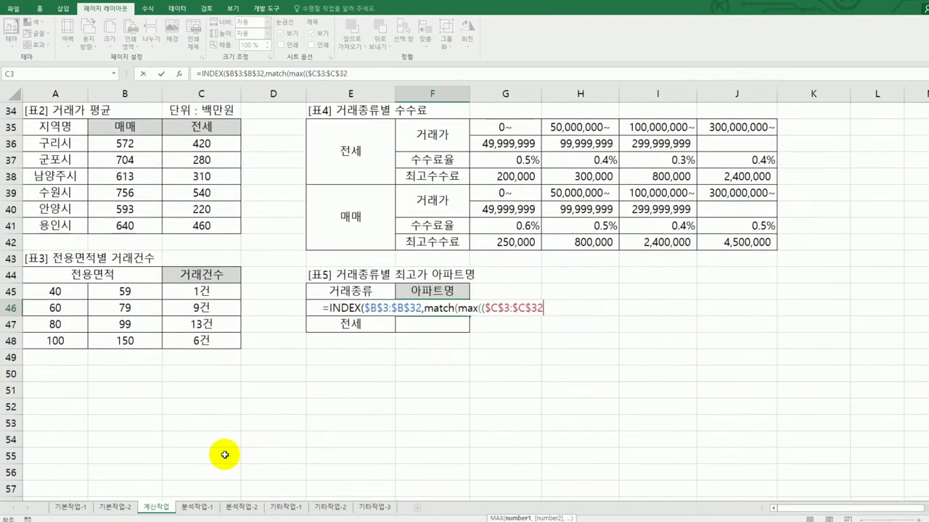
text(=)
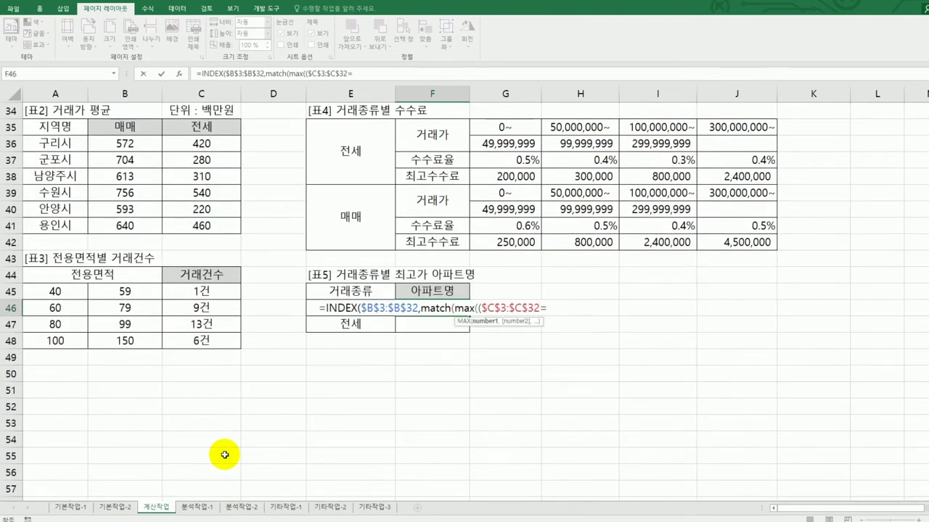
key(Left)
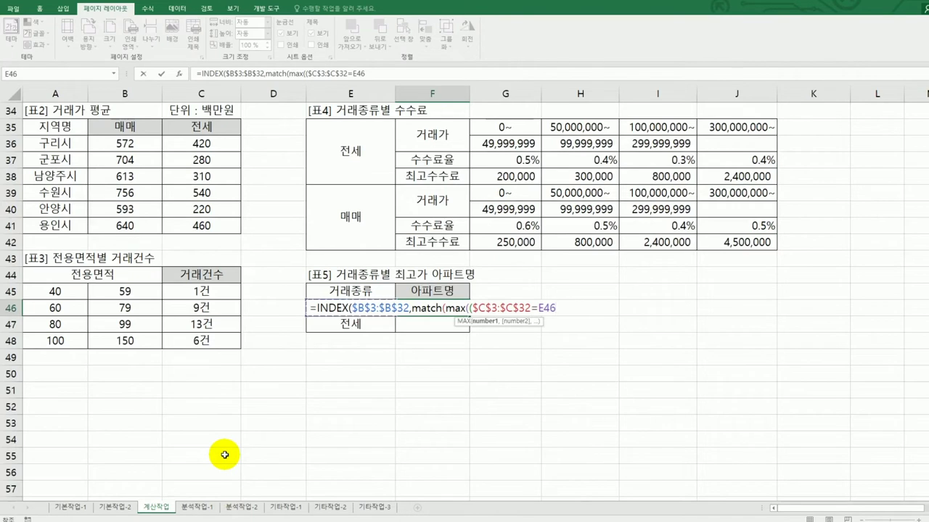
text())
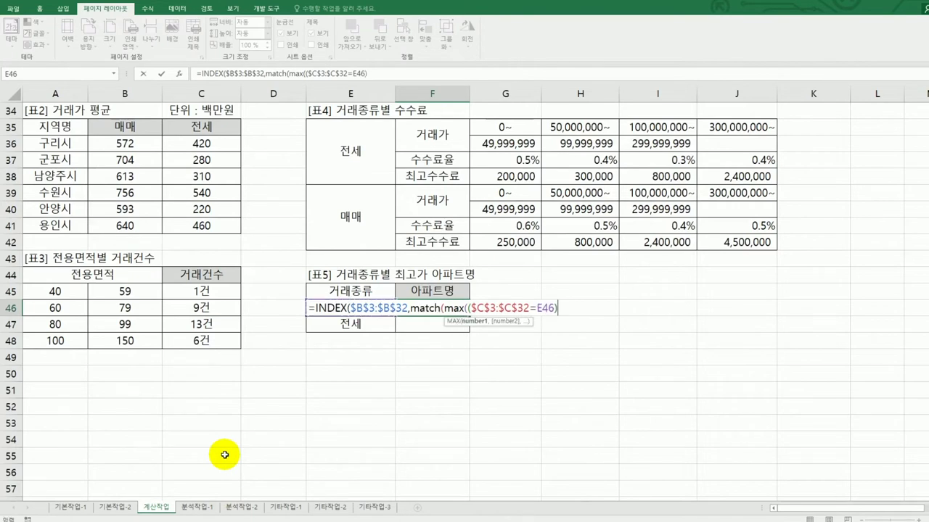
Step: Multiply the condition by the absolute 거래가 range $E$3:$E$32 and close the MAX function
text(*)
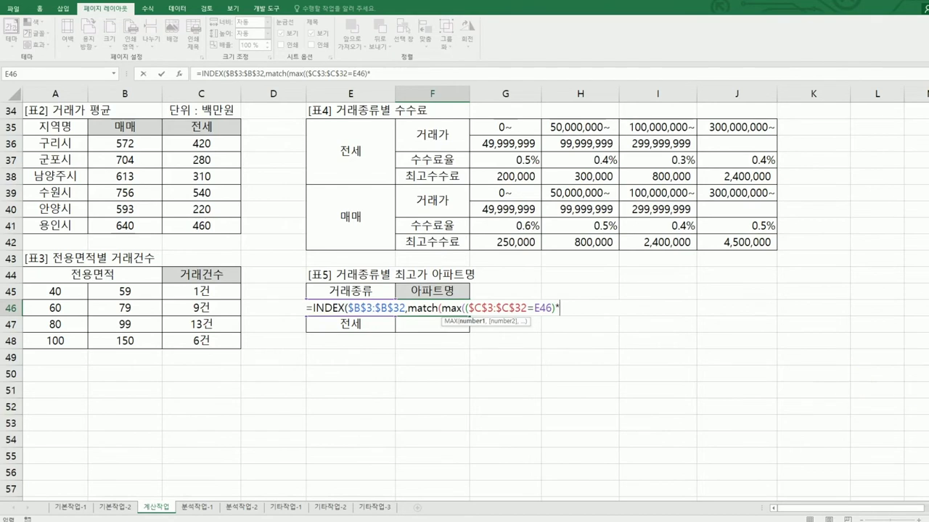
scroll(464, 302, up, 11)
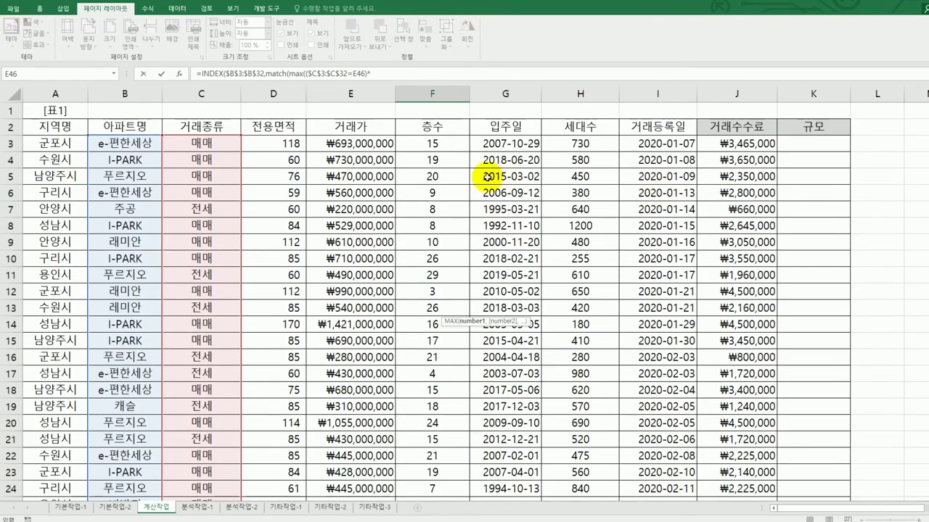
drag(385, 144, 353, 472)
key(F4)
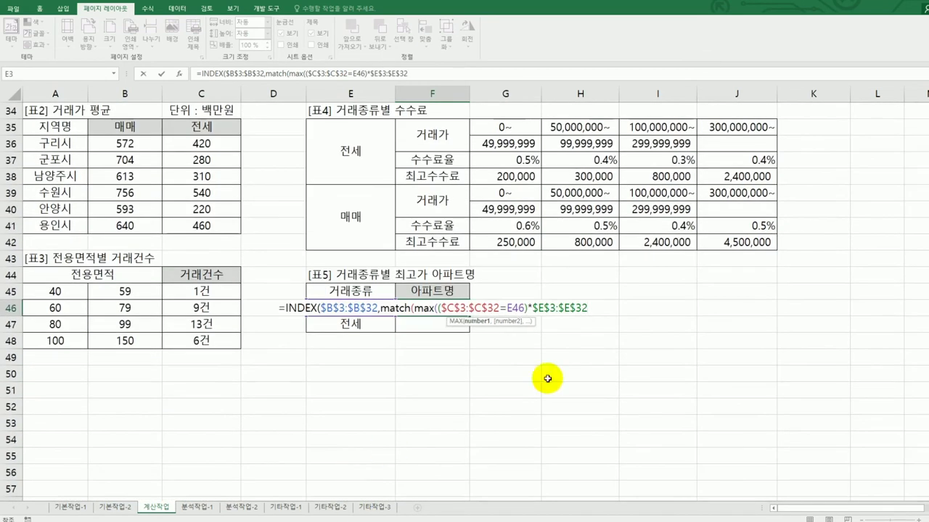
text())
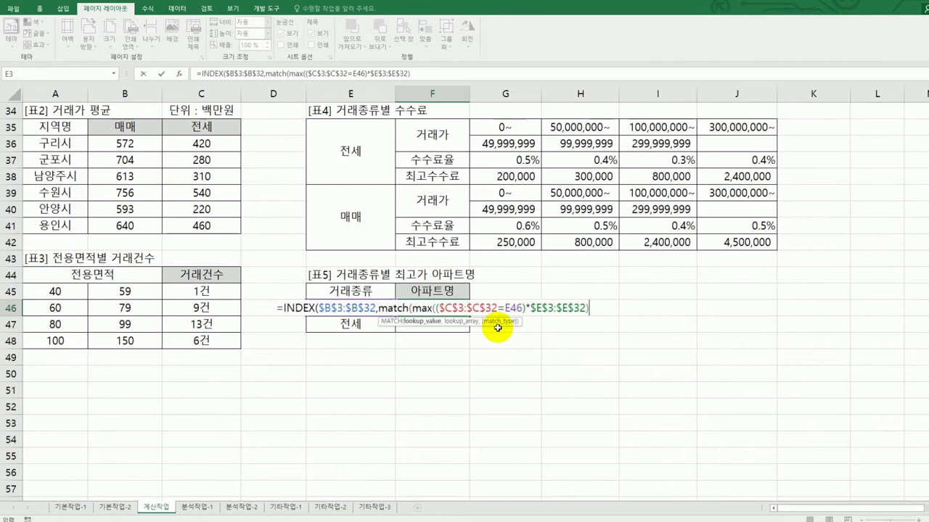
Step: Copy the MAX argument ($C$3:$C$32=E46)*$E$3:$E$32 into MATCH as its lookup array
text(,)
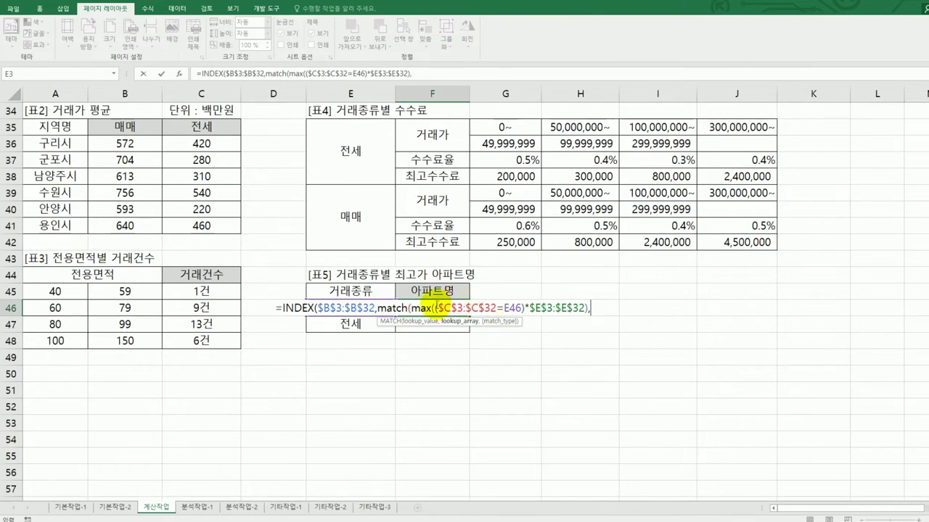
drag(438, 309, 583, 313)
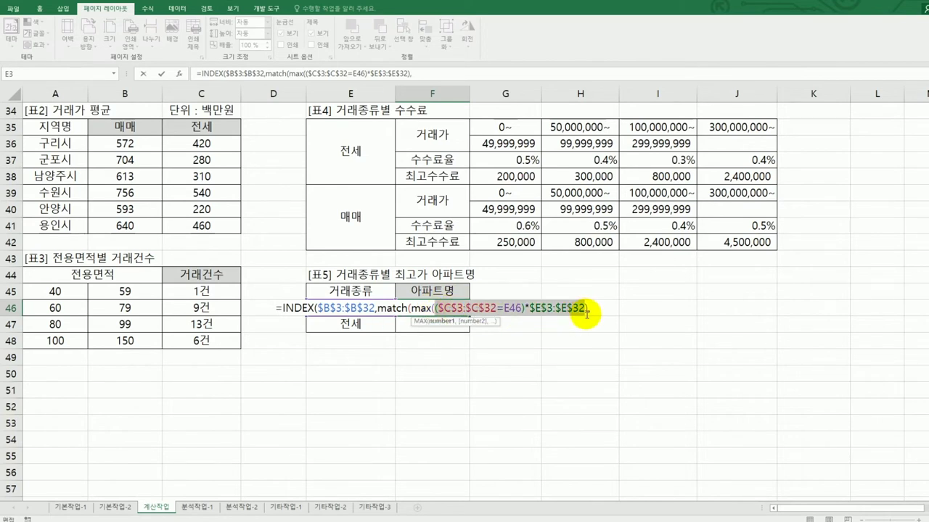
key(ctrl+c)
click(600, 310)
key(ctrl+v)
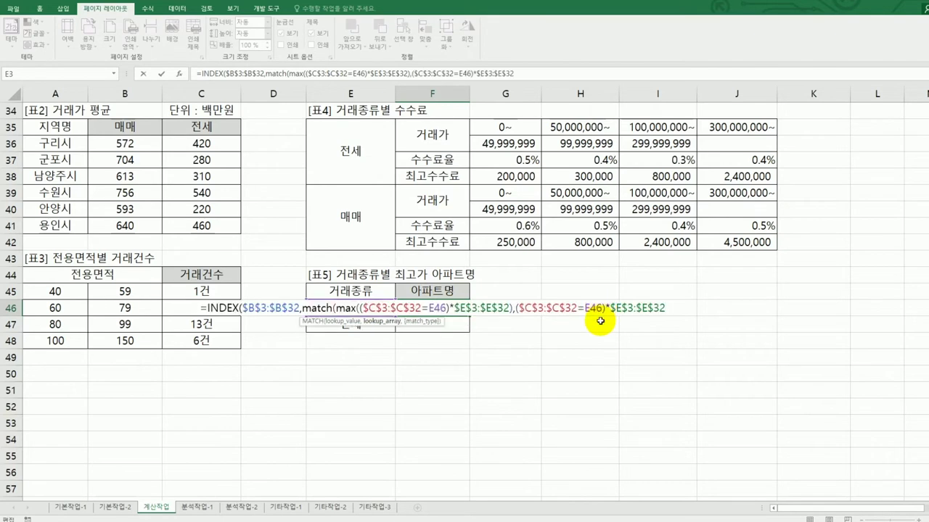
Step: Complete the F46 formula with exact match 0 for MATCH, enter it as an array formula, and copy it down to F47
text(,)
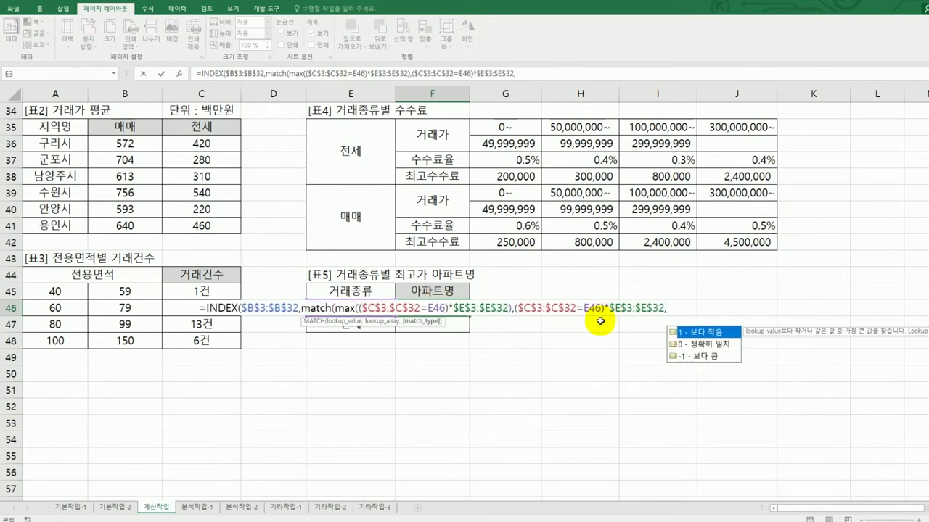
click(701, 347)
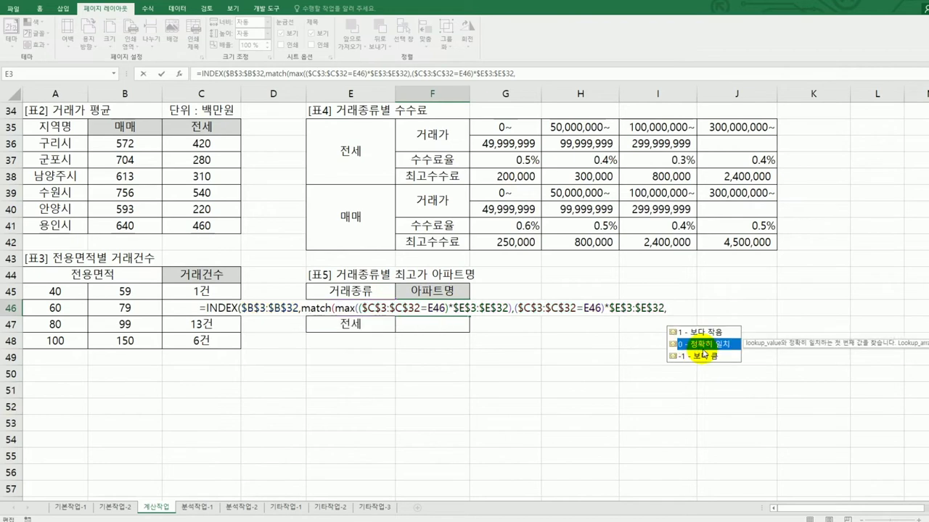
double_click(703, 346)
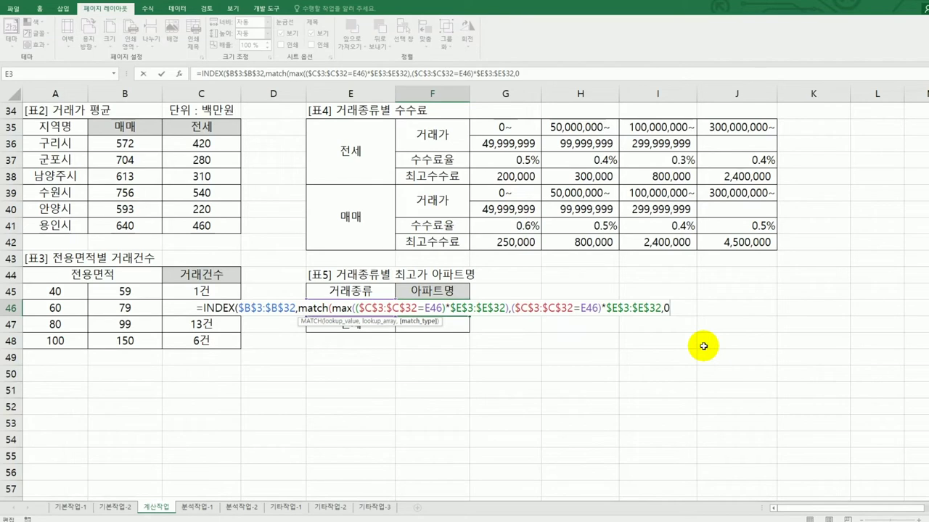
text()))
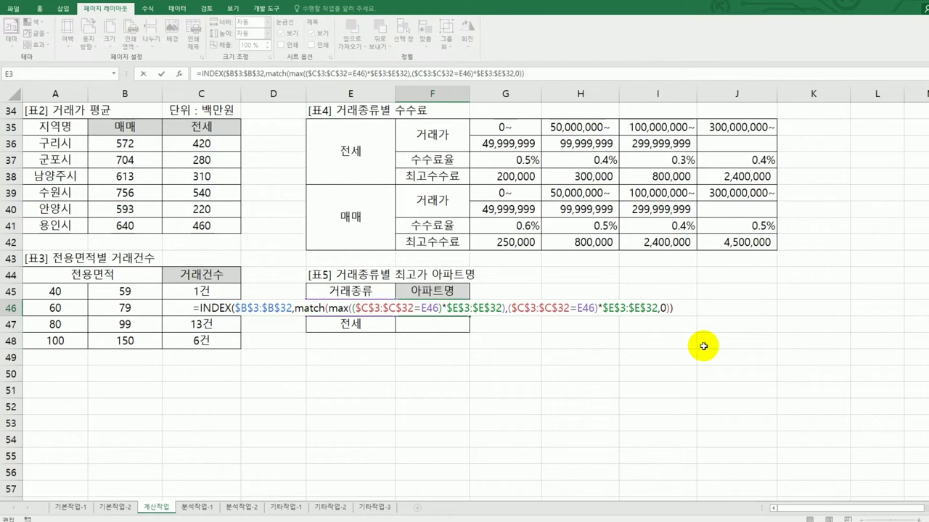
key(ctrl+shift+Return)
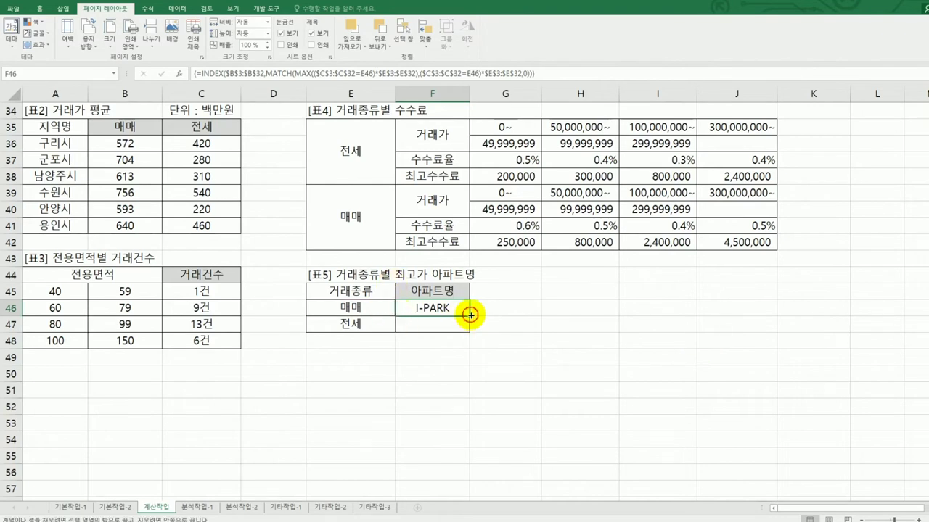
drag(470, 315, 471, 334)
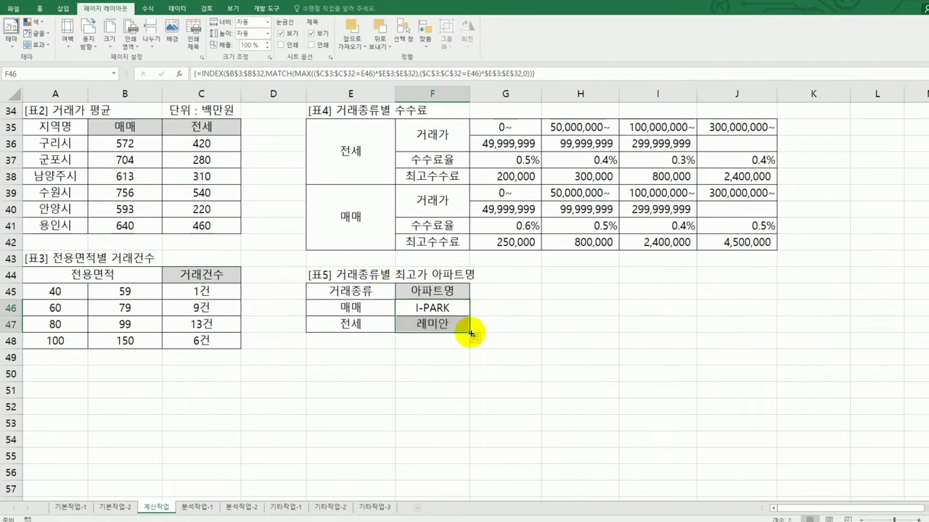
click(436, 329)
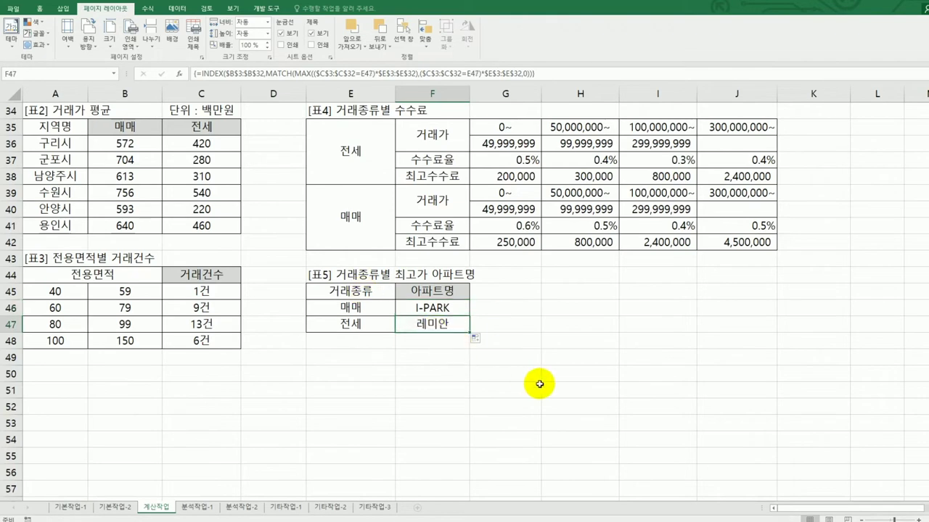
Step: Open the Visual Basic editor and insert a new standard module into the workbook project
scroll(539, 384, up, 3)
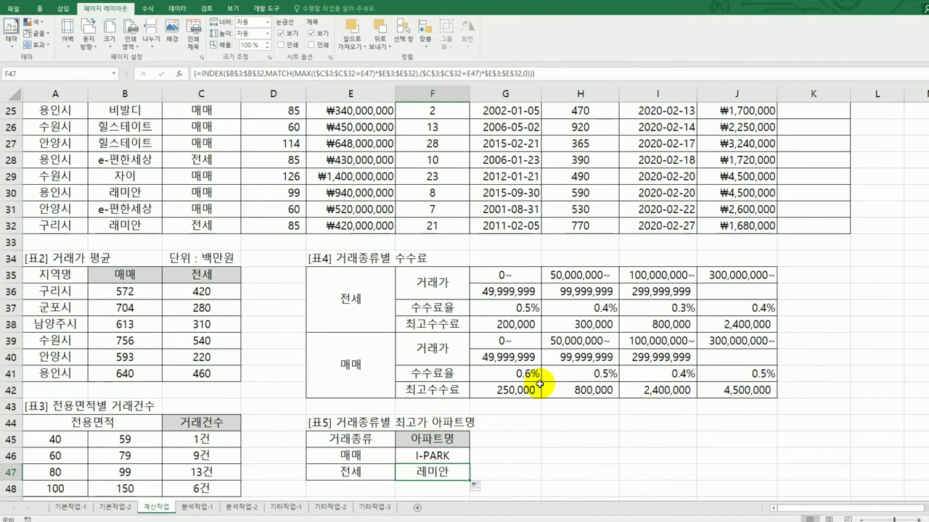
scroll(540, 383, up, 6)
scroll(539, 384, up, 2)
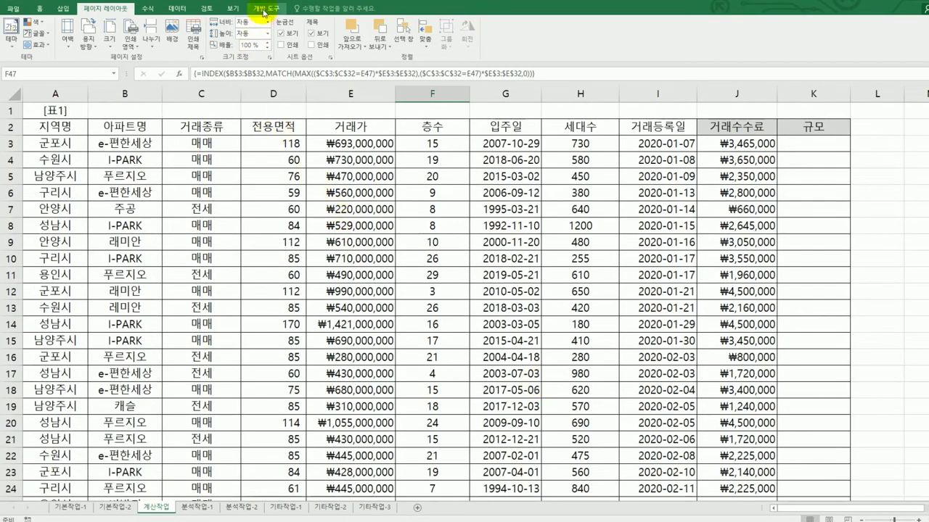
click(265, 15)
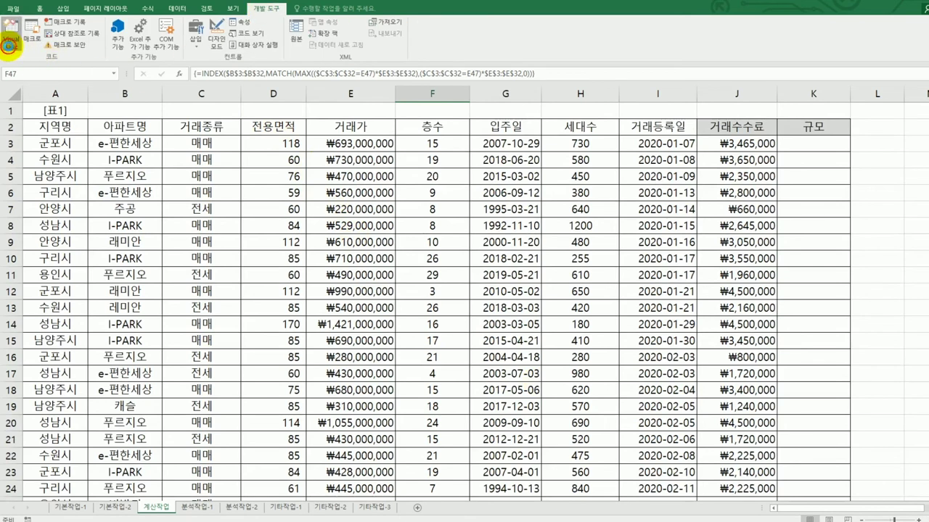
click(10, 48)
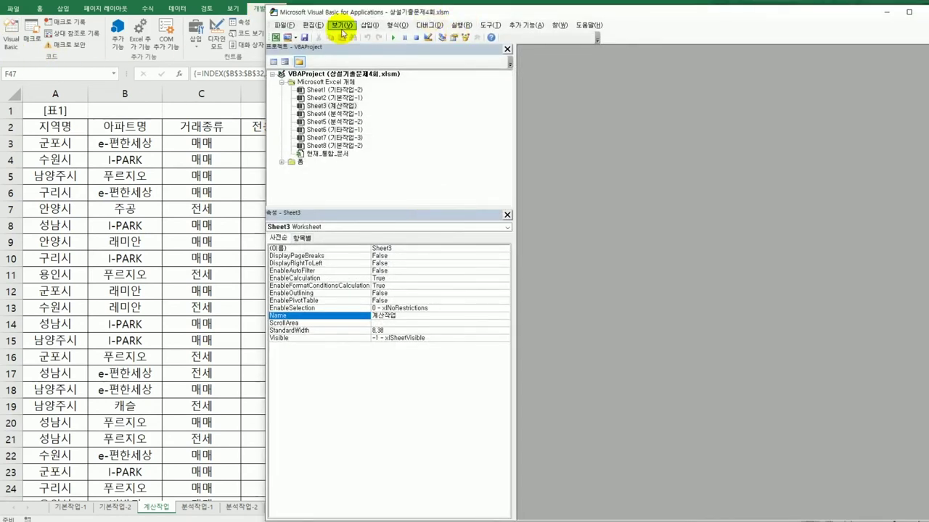
click(369, 25)
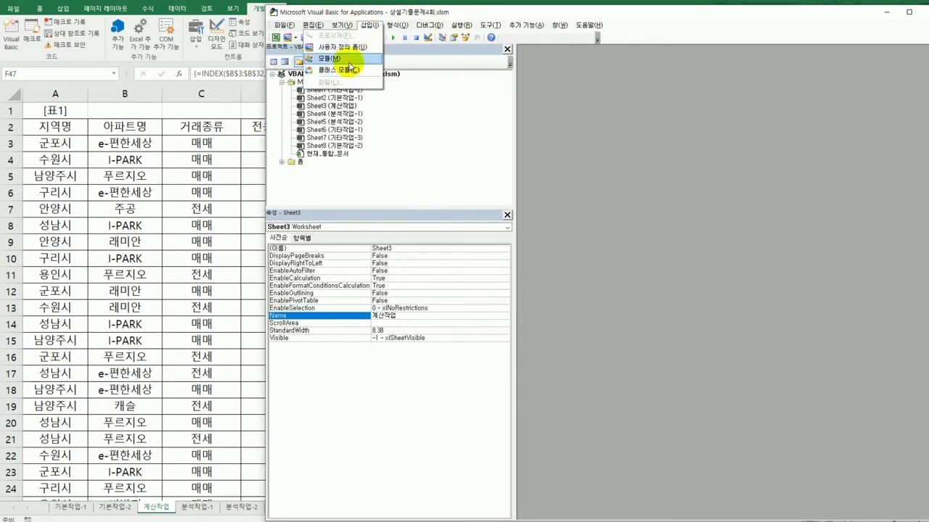
click(349, 59)
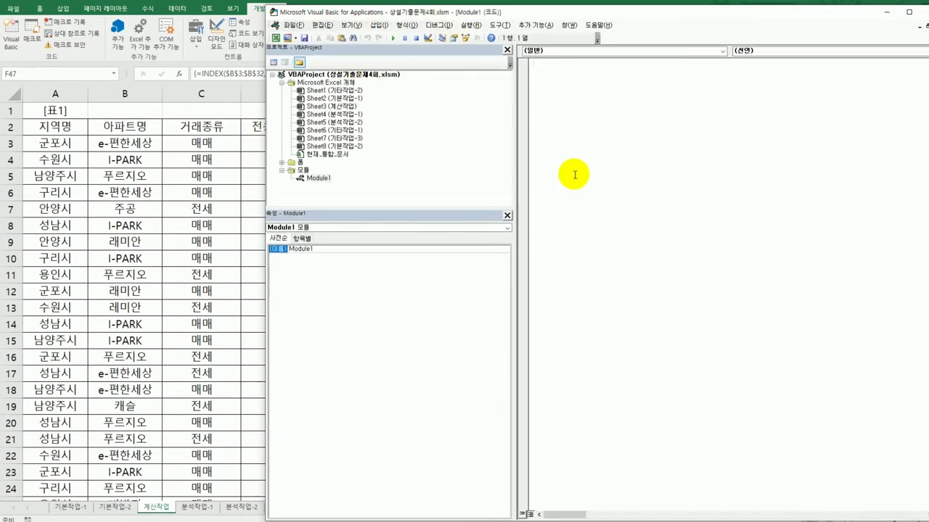
Step: Declare the public function fn규모 with 전용면적 as its argument in the new module
text(publc)
text(i)
text(i)
key(BackSpace)
key(BackSpace)
text(lic function fn규모(전용면적))
key(Return)
key(Tab)
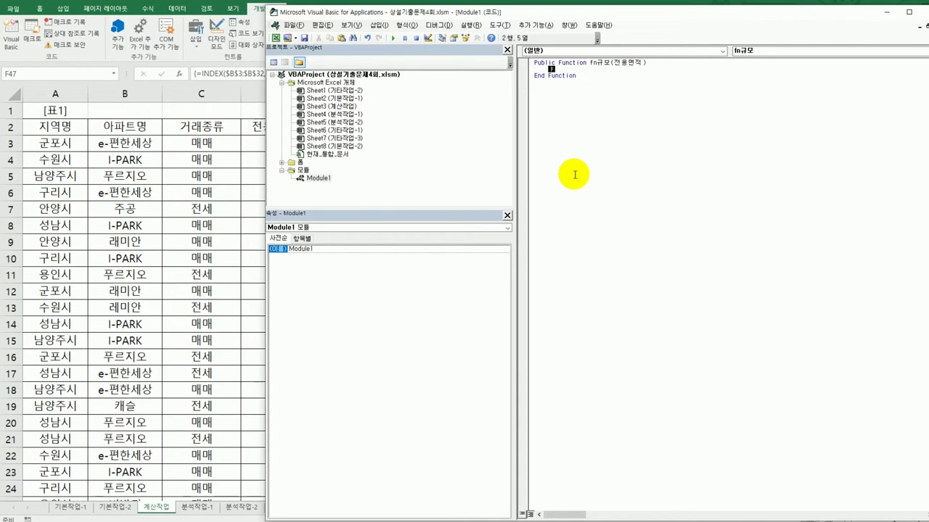
Step: Add an If condition for 전용면적 < 62 that sets fn규모 to "소형"
key(Return)
text(if 전용면적)
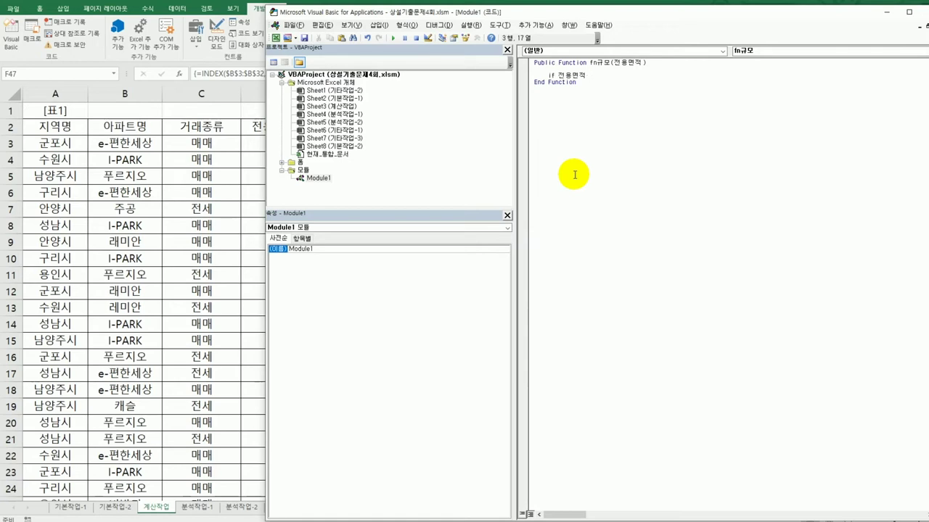
text( ㅅ)
text(62 then)
key(Return)
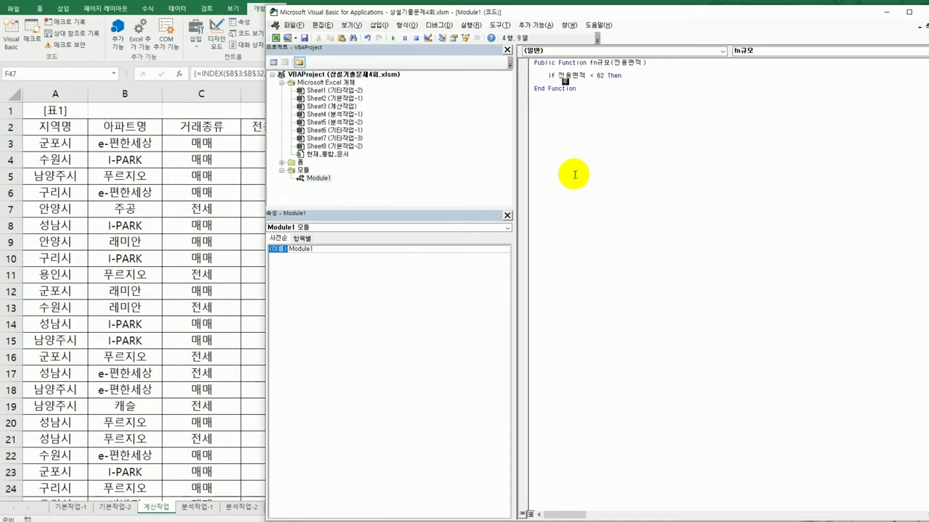
text(fn규모 = "소형")
key(Return)
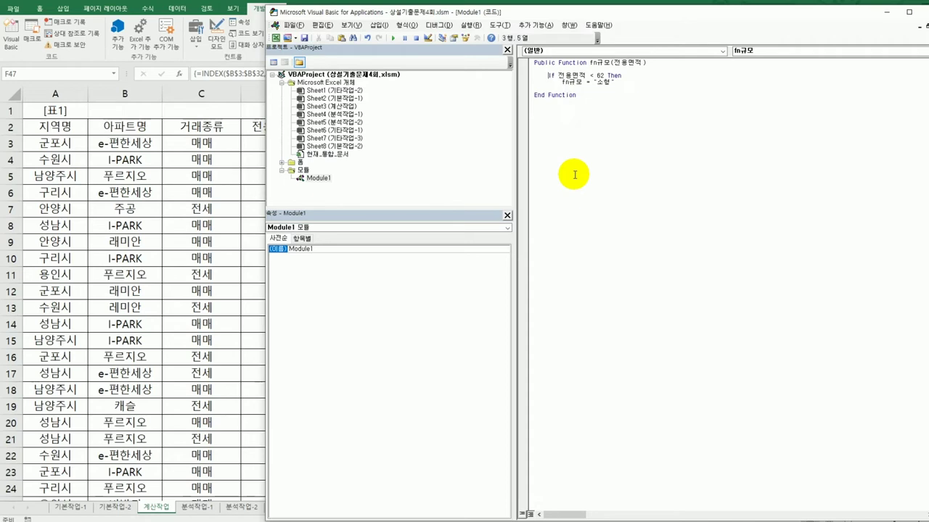
Step: Duplicate the If condition and its fn규모 assignment directly below the originals
key(shift+Down)
key(shift+End)
key(ctrl+c)
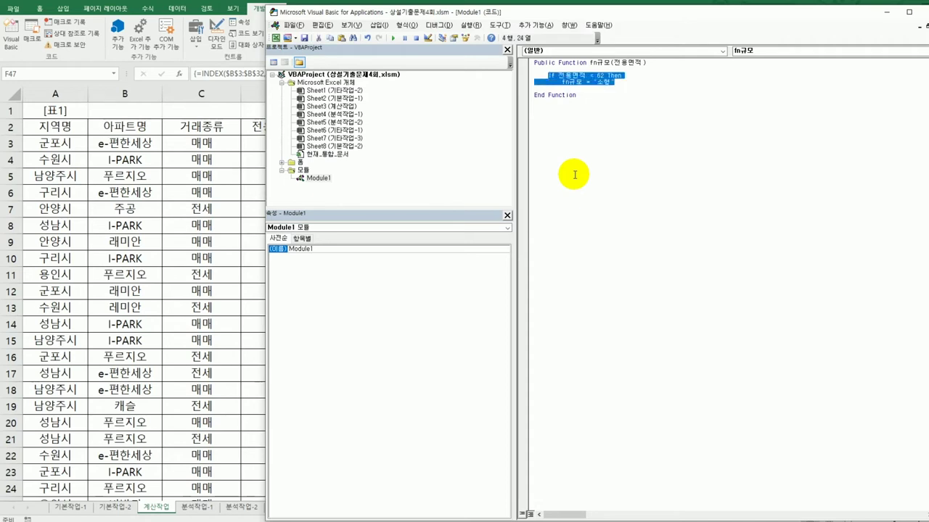
key(Down)
key(ctrl+v)
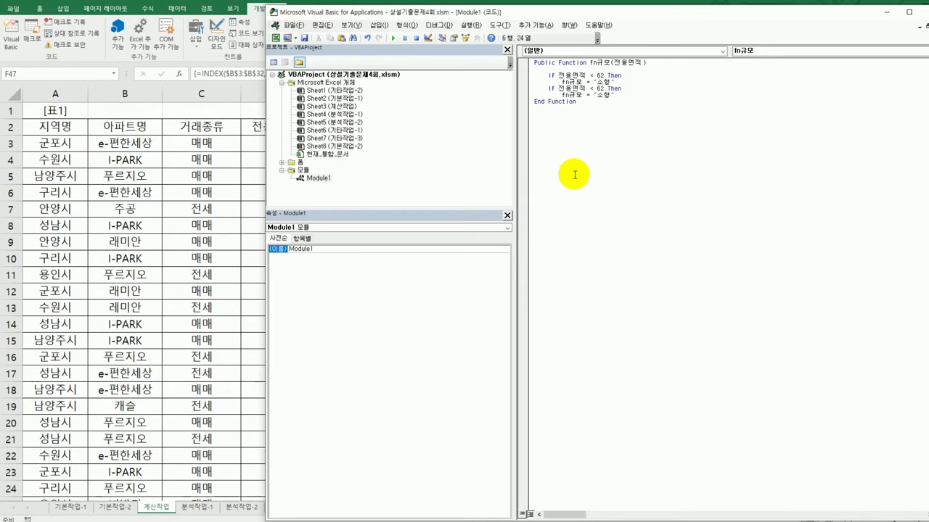
Step: Turn the copied condition into an ElseIf that tests 전용면적 < 96
key(Home)
text(else)
key(Right)
key(Right)
key(Right)
key(Right)
key(Right)
key(Right)
key(shift+Right)
key(shift+Right)
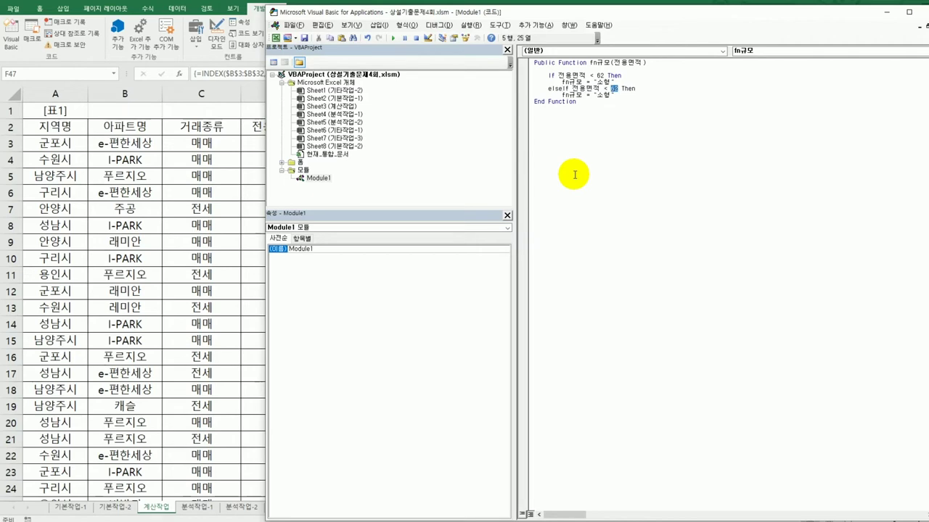
text(96)
Step: Change the value assigned to fn규모 in the ElseIf branch to "중형"
key(Left)
key(Left)
key(Left)
key(Left)
key(Down)
key(shift+Right)
key(Delete)
text(중)
Step: Add an Else branch that sets fn규모 to "대형"
key(End)
key(Return)
key(BackSpace)
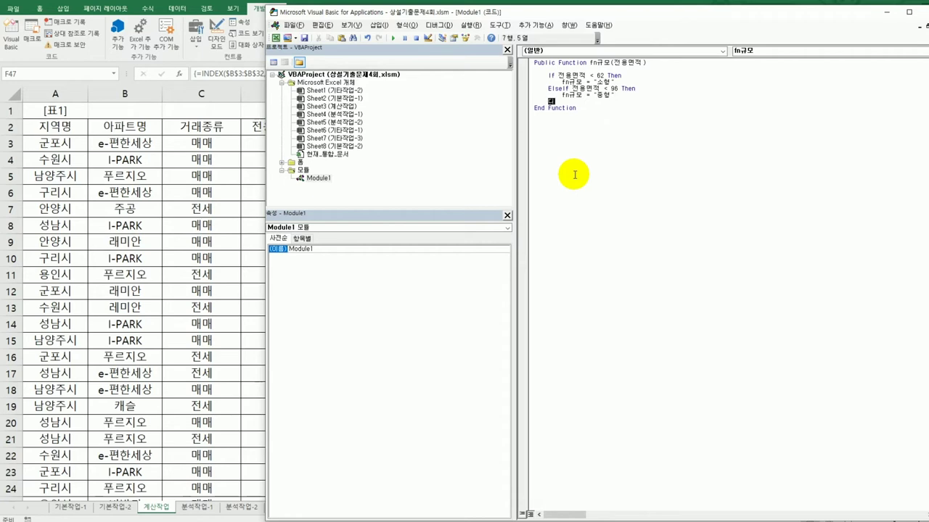
text(else)
key(Return)
key(Down)
key(End)
text(fn규모 = "중형")
key(shift+Right)
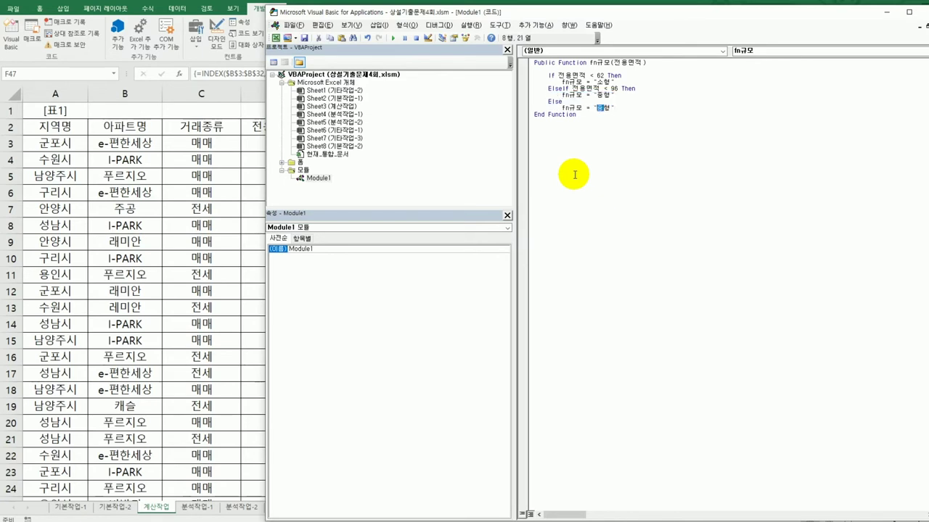
text(대)
Step: Close the conditional block in fn규모 with End If
key(End)
key(Return)
text(End If)
key(Return)
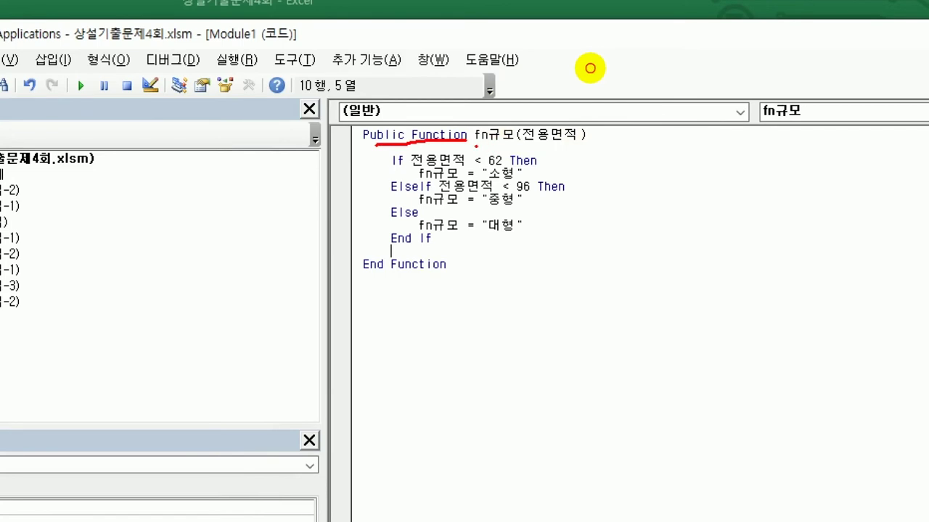
drag(476, 144, 532, 136)
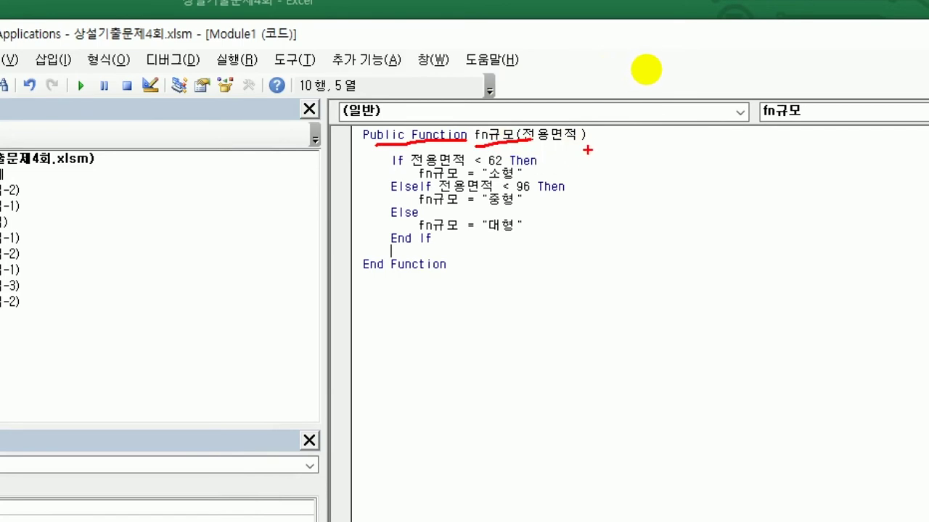
drag(541, 151, 586, 149)
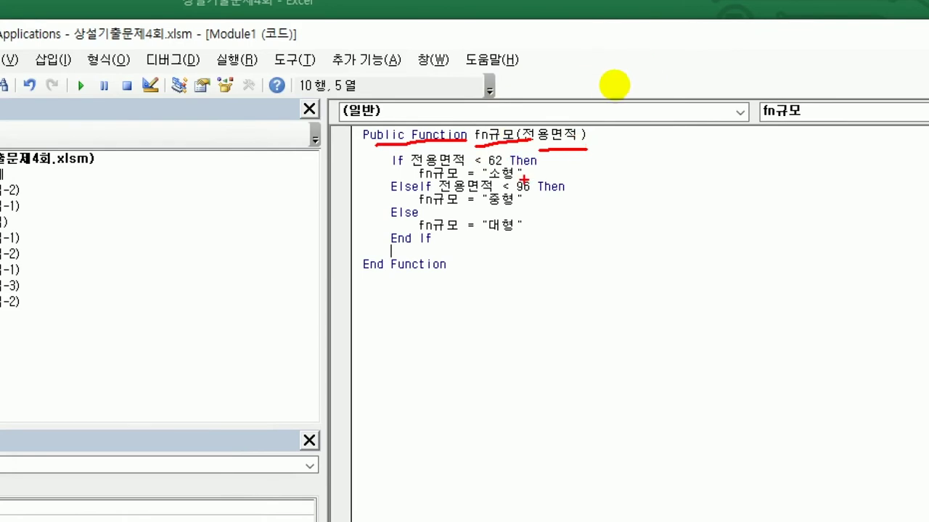
drag(506, 176, 524, 178)
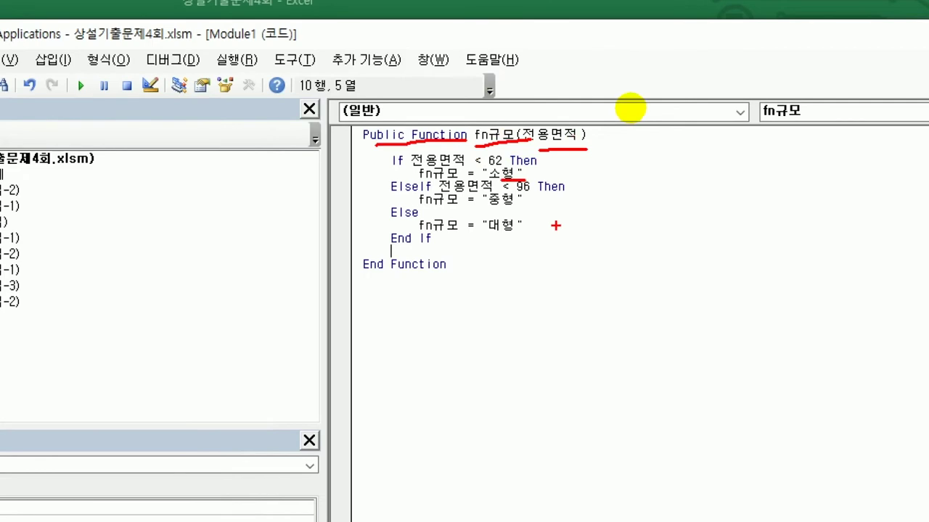
drag(541, 194, 491, 206)
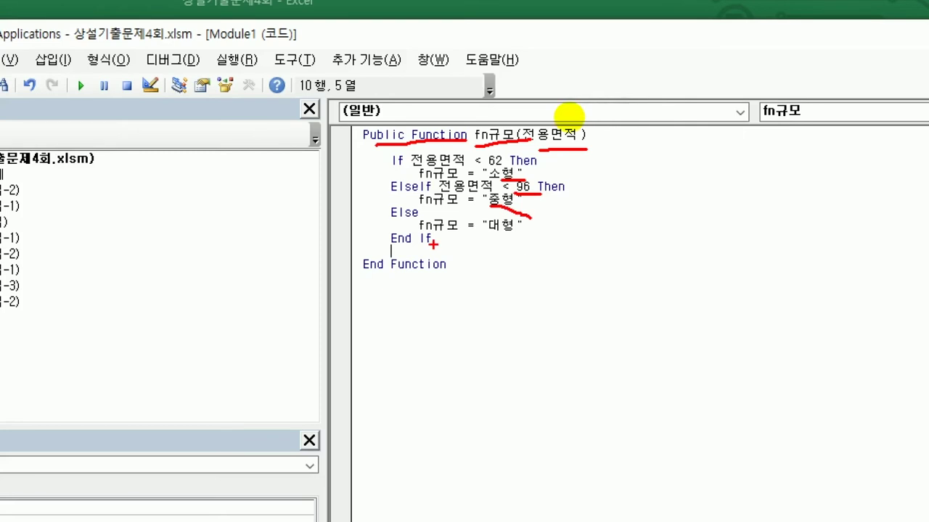
drag(435, 245, 556, 241)
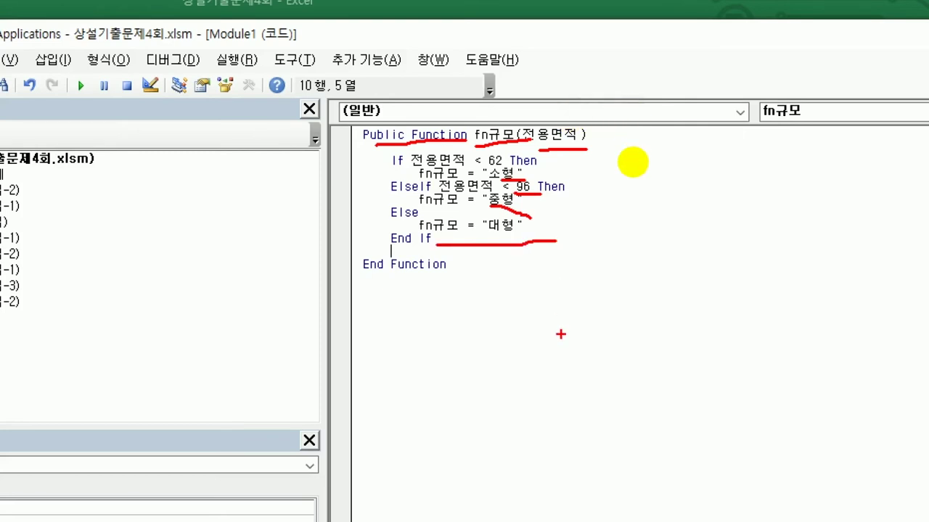
drag(382, 157, 392, 250)
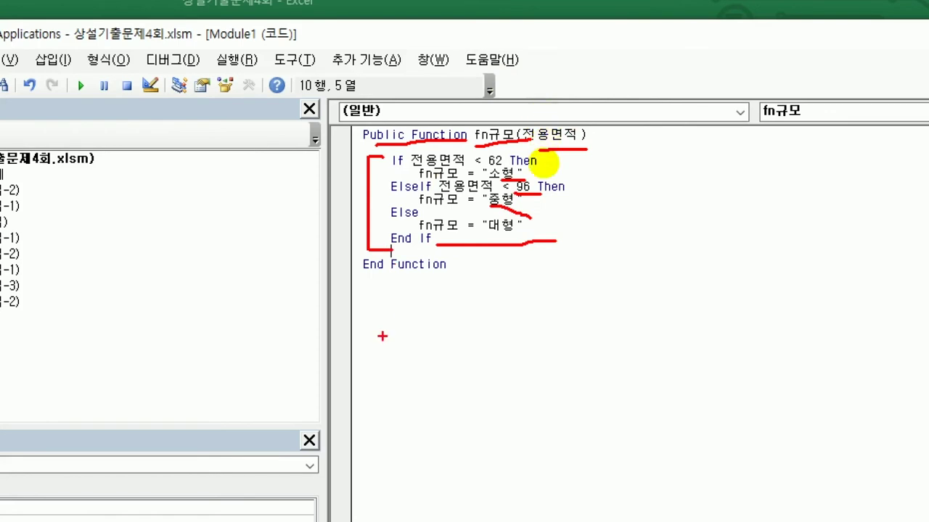
mouse_move(357, 135)
mouse_down()
mouse_move(334, 136)
mouse_move(332, 270)
mouse_move(351, 272)
mouse_up()
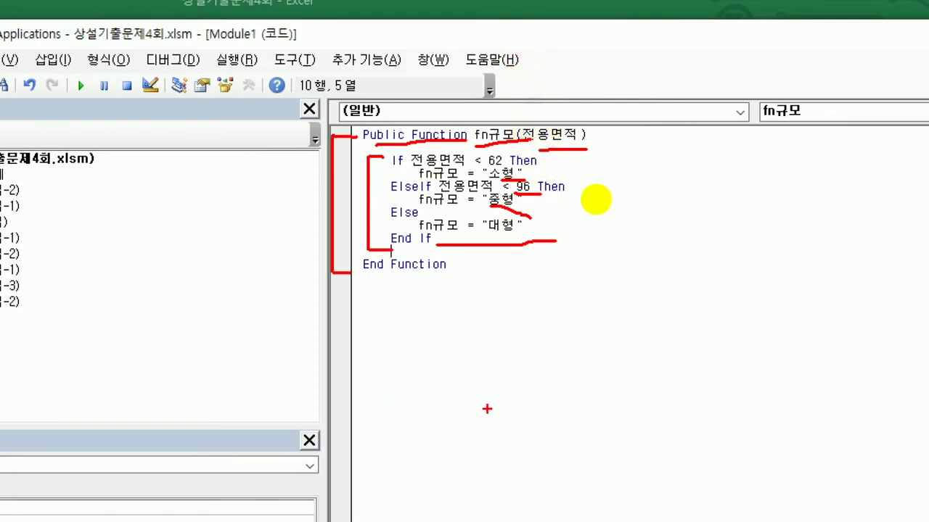
key(Escape)
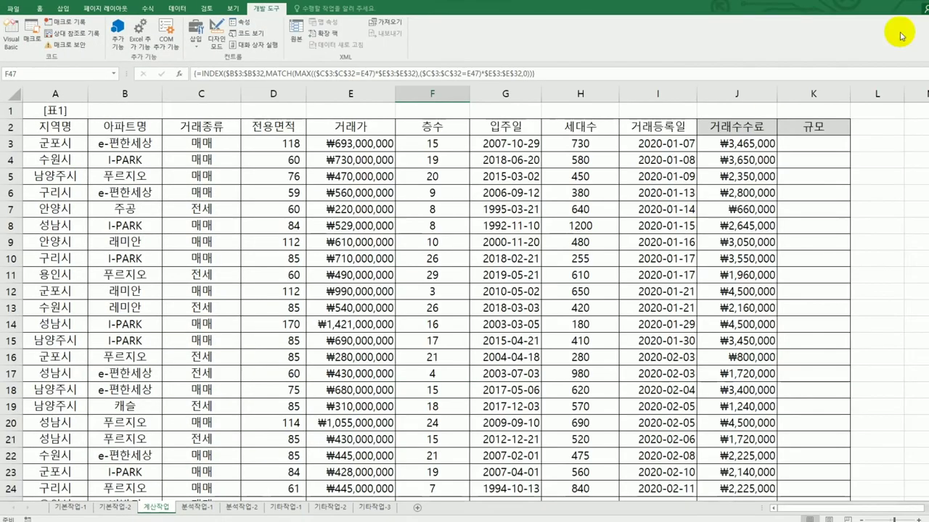
Step: Return to the worksheet and enter the user-defined function fn규모 in K3 with D3 as its 전용면적 argument
key(alt+F11)
click(810, 150)
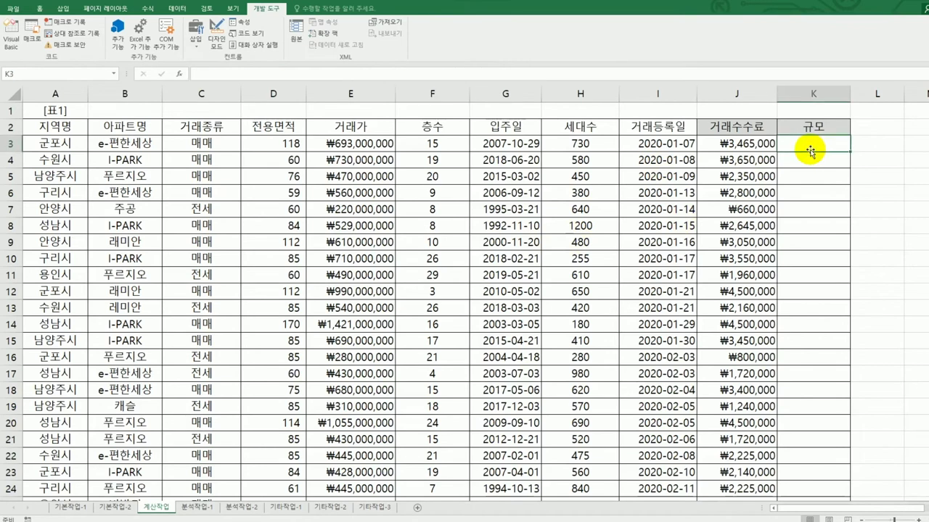
click(180, 74)
click(490, 212)
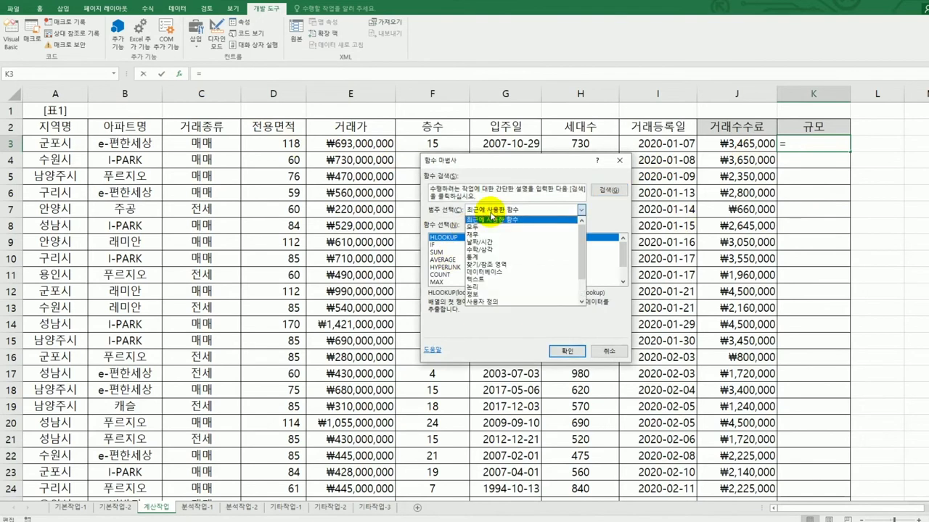
click(502, 305)
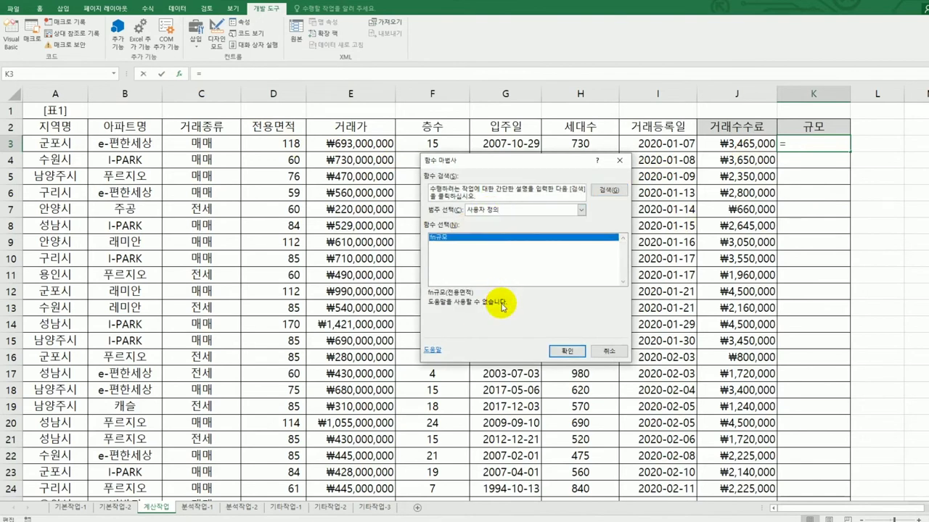
click(560, 352)
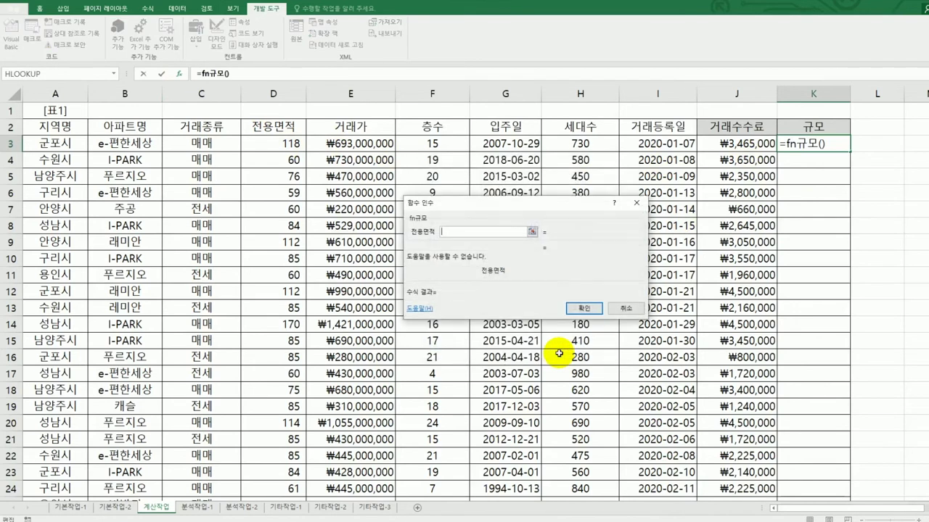
click(288, 142)
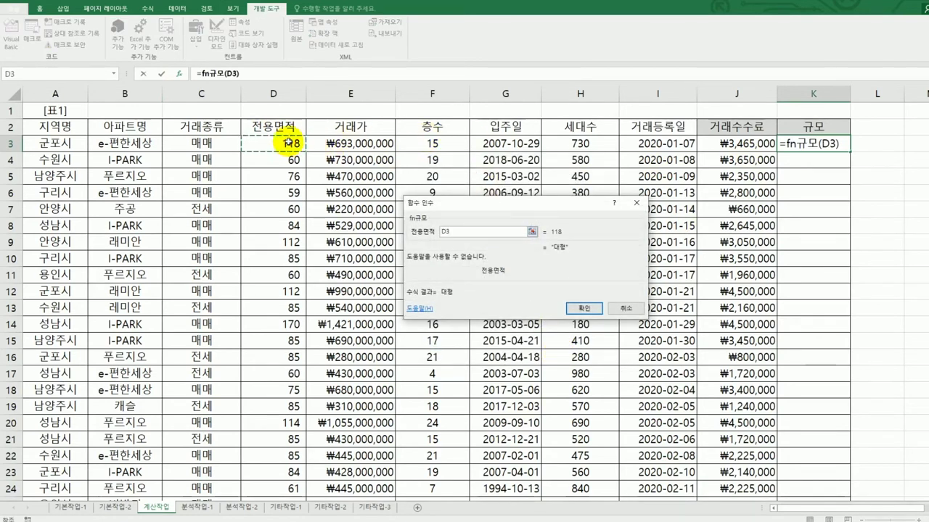
click(583, 306)
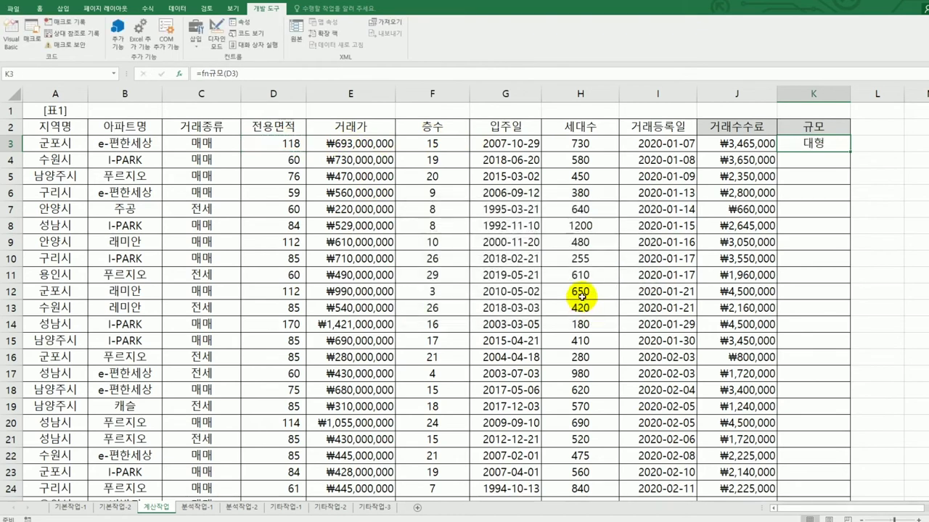
Step: Fill the K3 formula down the 규모 column to K32 and check the filled rows
double_click(849, 151)
scroll(862, 251, down, 3)
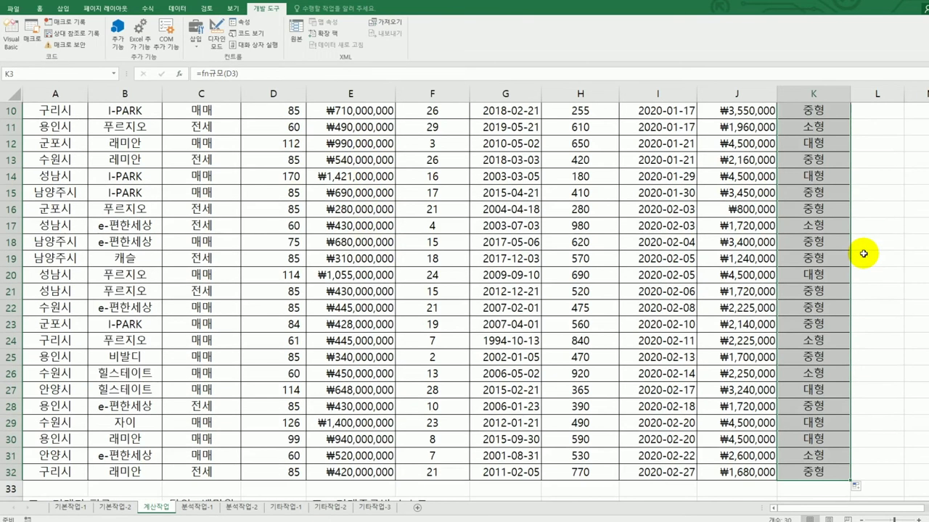
scroll(863, 254, up, 3)
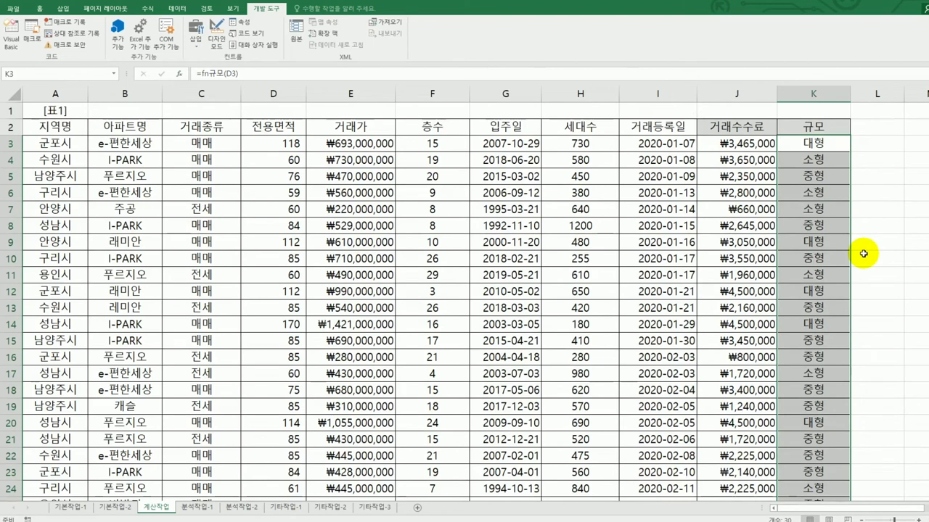
click(829, 148)
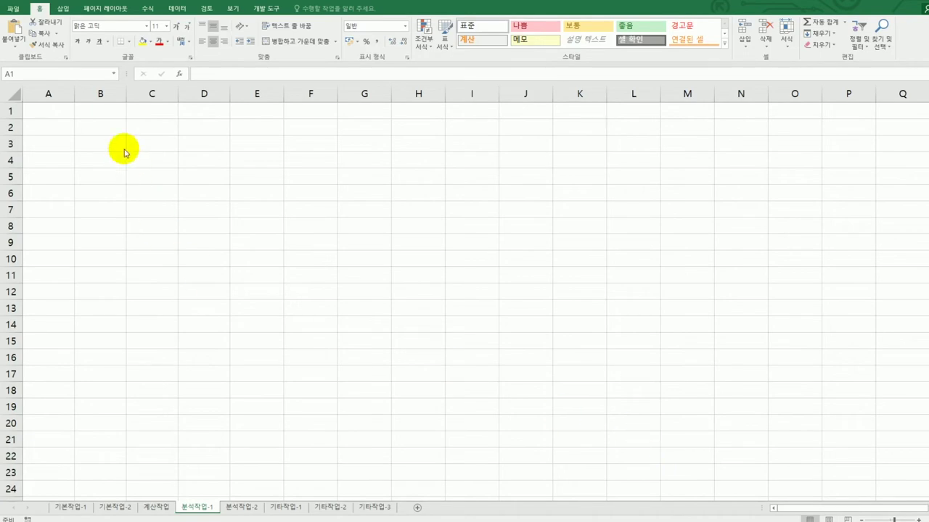
Step: Start a PivotTable at cell B2 of the 분석작업-1 sheet, using an external data source, and open the connection choice
click(110, 131)
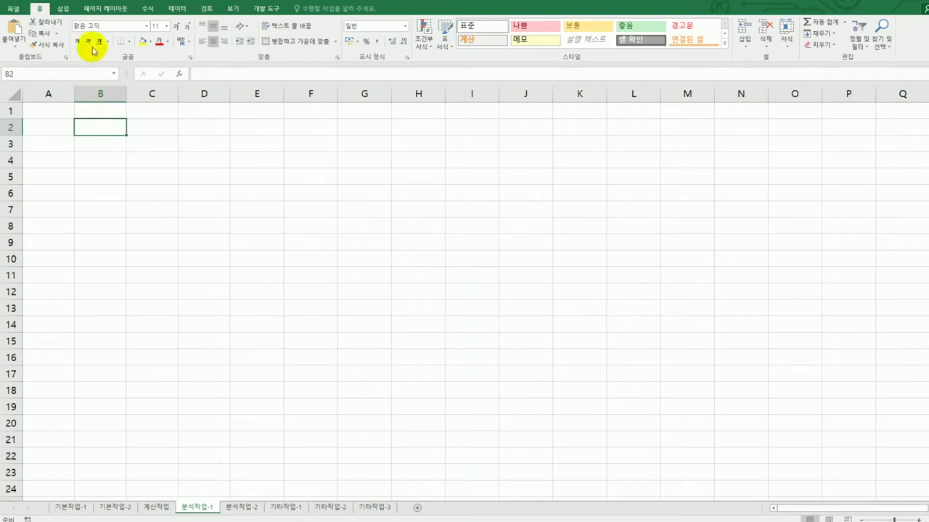
click(63, 9)
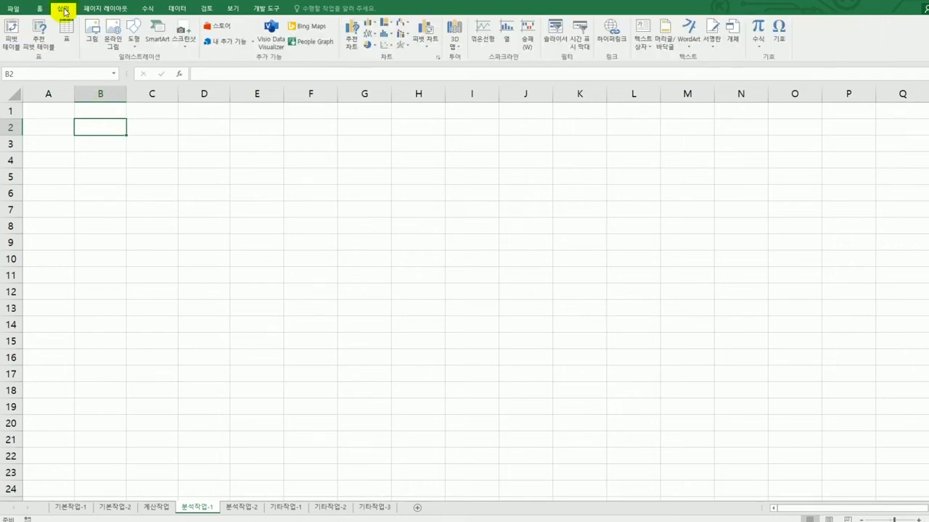
click(11, 35)
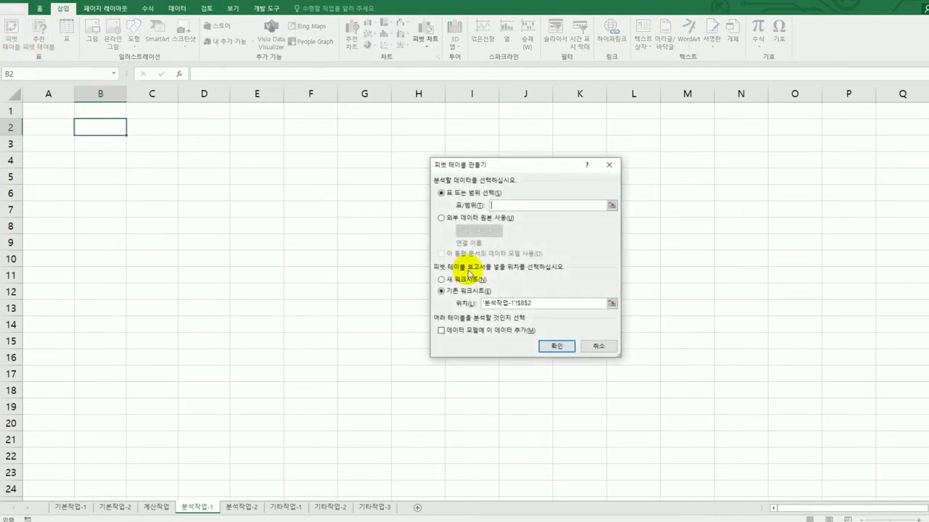
click(457, 221)
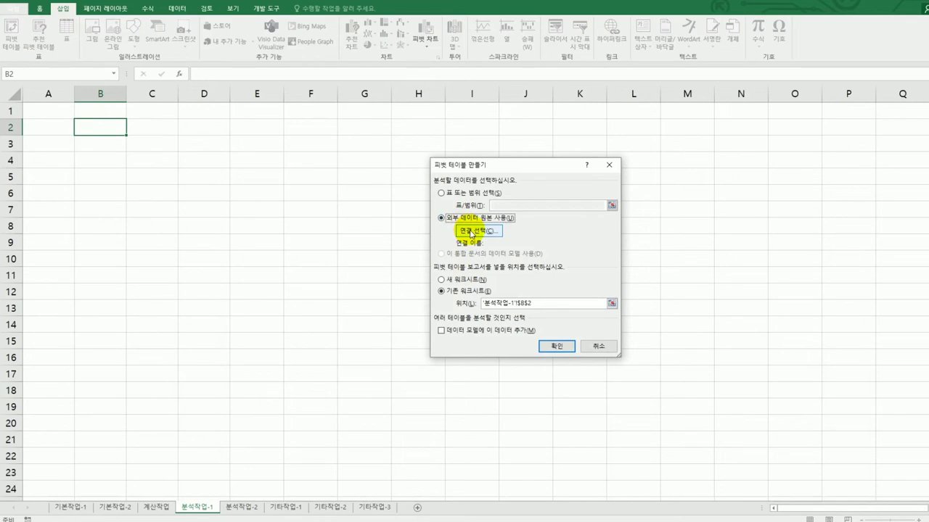
click(471, 232)
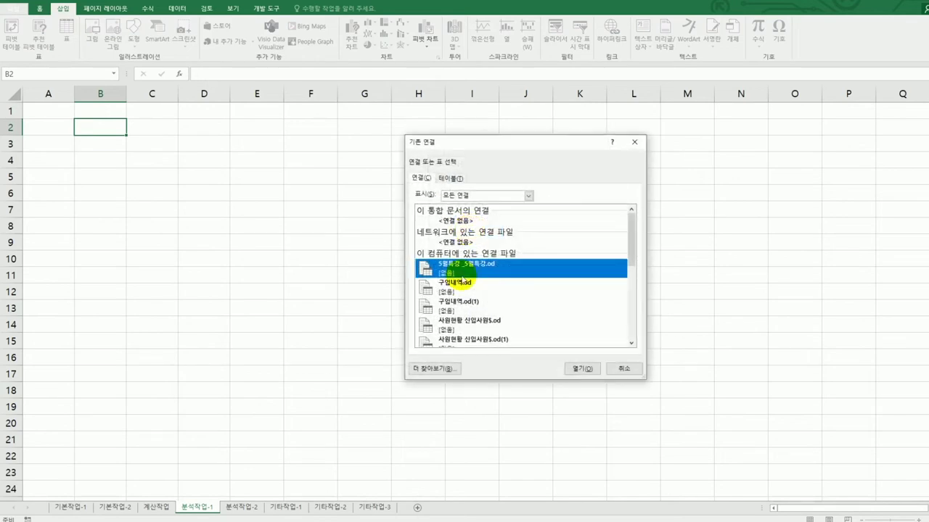
Step: Browse to C:\컴활1급\스프레드시트\상설기출문제 and open 아파트거래현황.csv as the PivotTable's data source
click(433, 370)
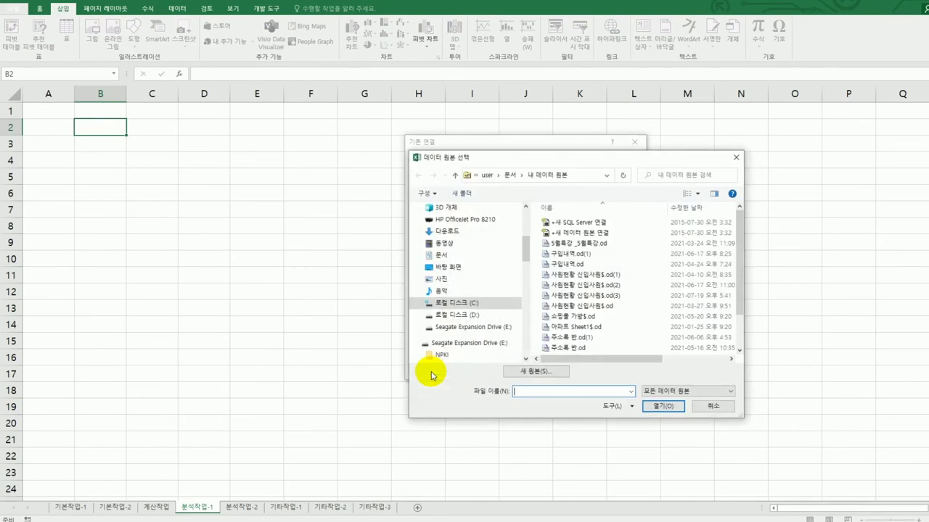
click(465, 304)
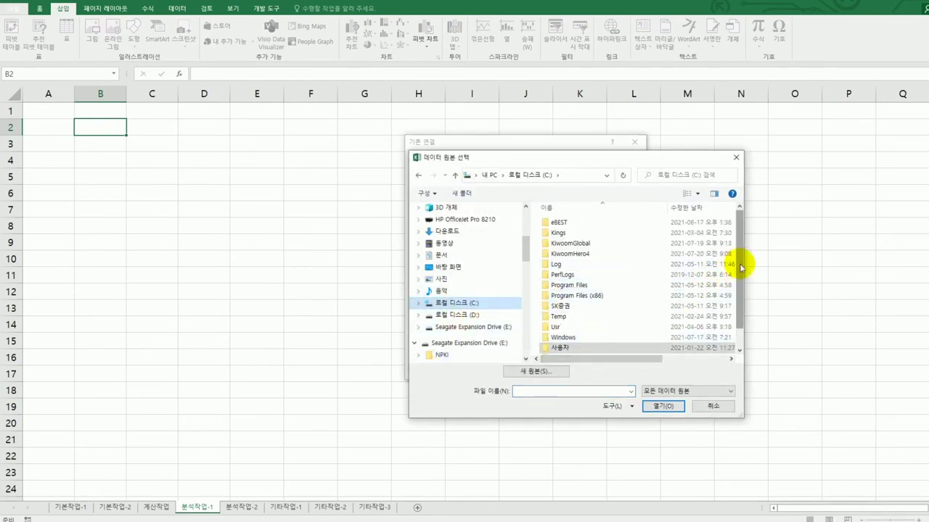
drag(738, 263, 740, 310)
double_click(607, 338)
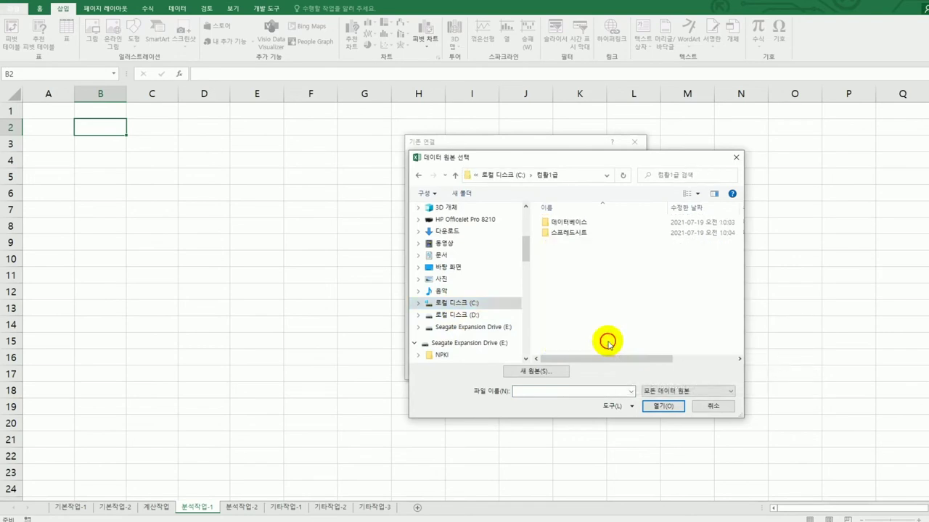
double_click(568, 233)
double_click(570, 254)
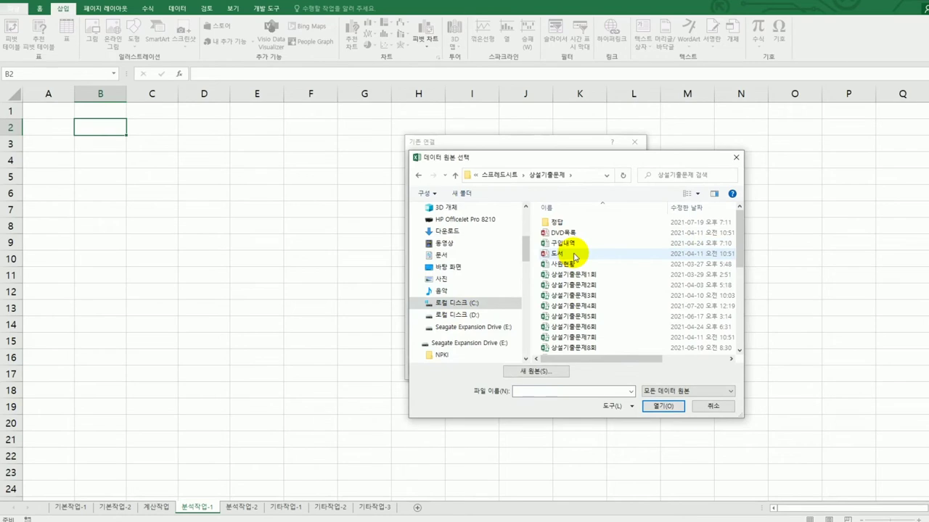
scroll(591, 279, down, 4)
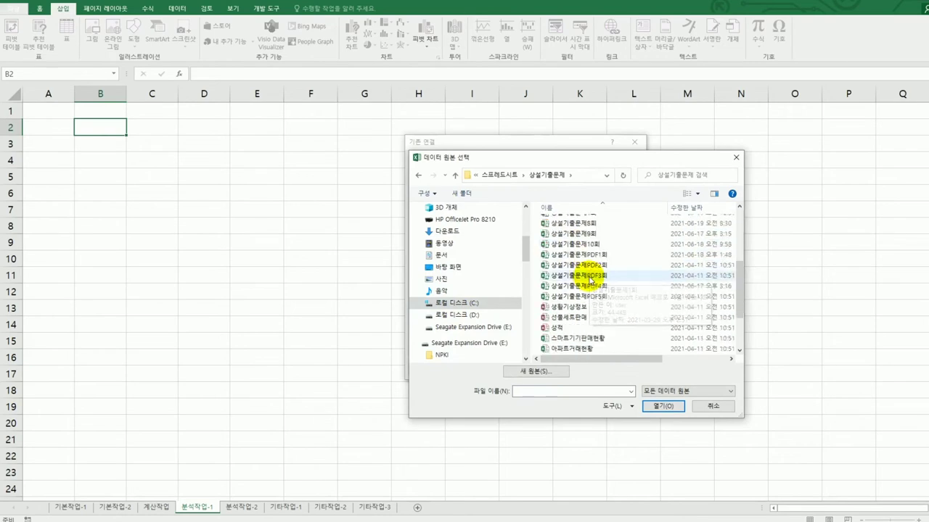
scroll(590, 279, down, 2)
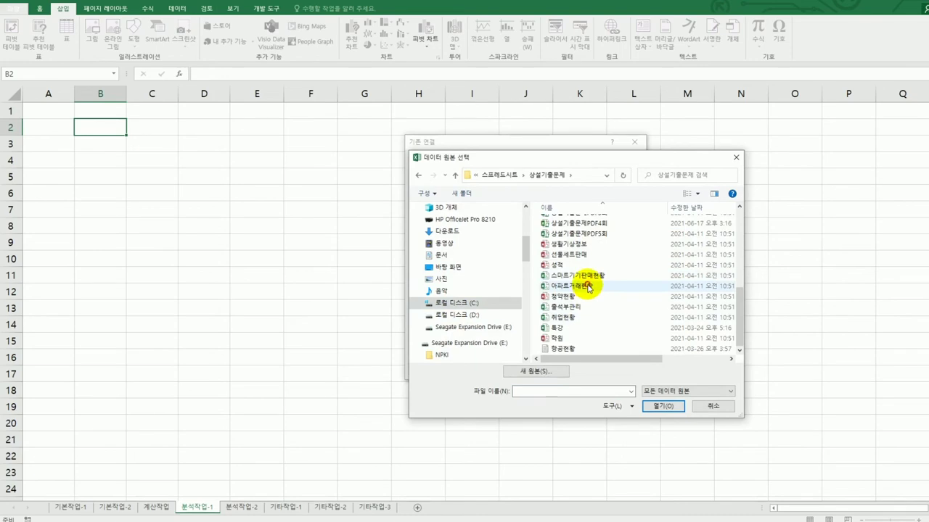
click(588, 287)
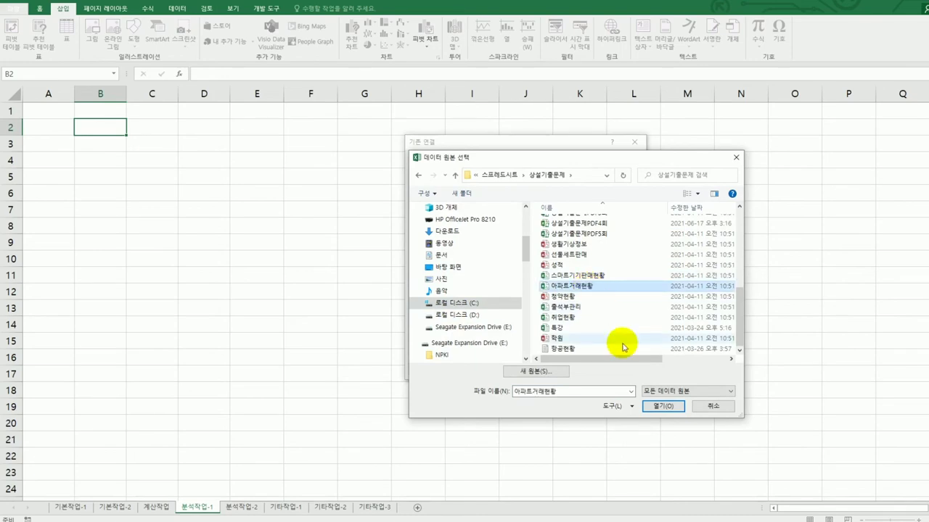
click(660, 407)
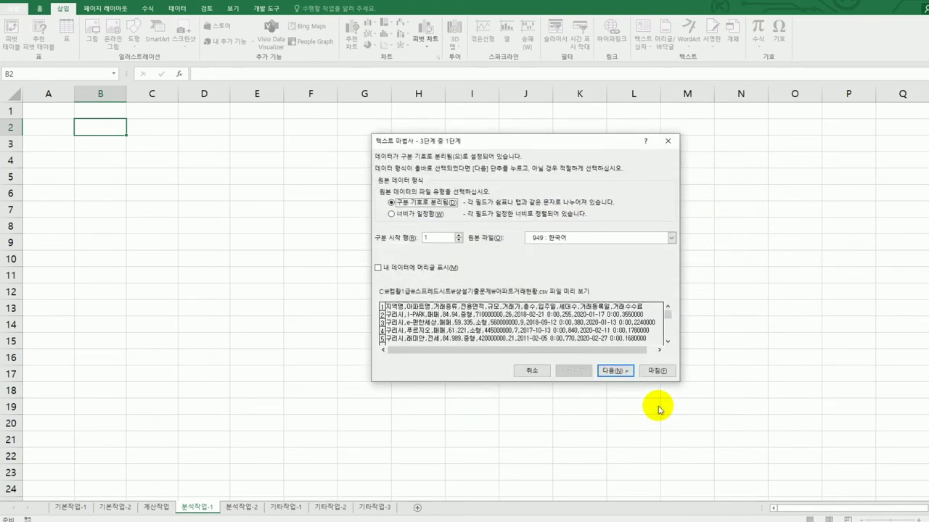
Step: In the text import wizard, mark the data as having headers and replace the tab delimiter with comma
drag(540, 145, 287, 177)
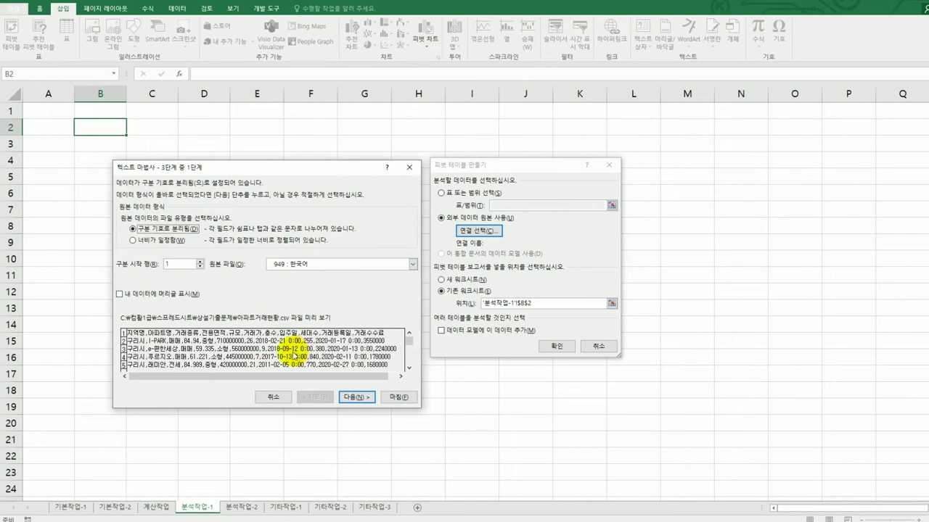
click(171, 297)
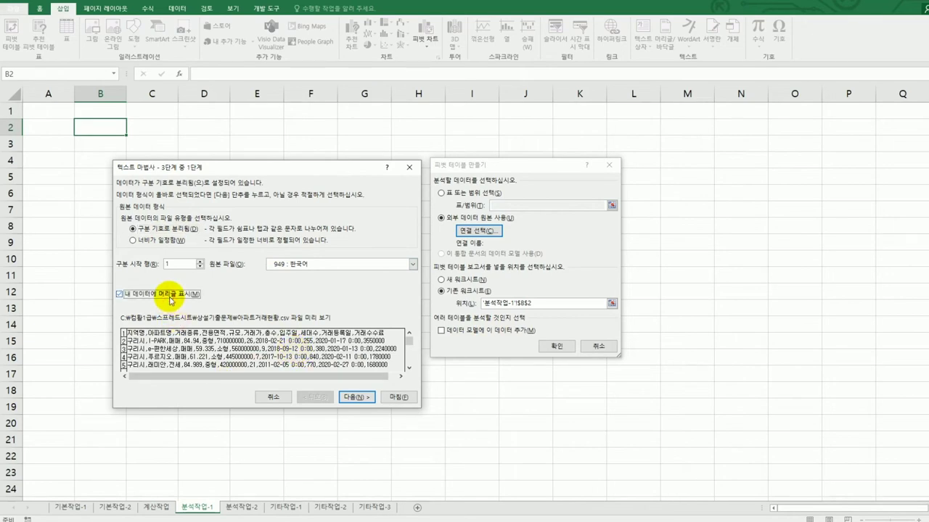
click(355, 398)
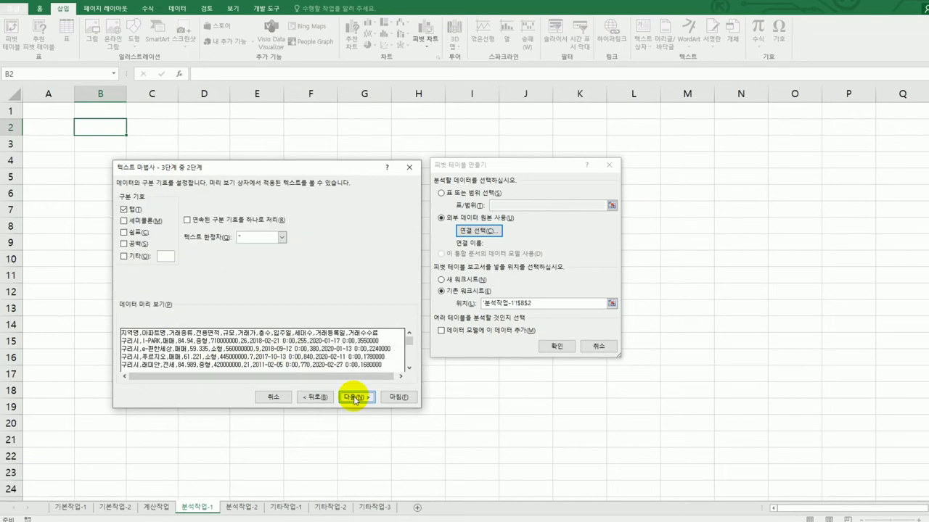
click(124, 209)
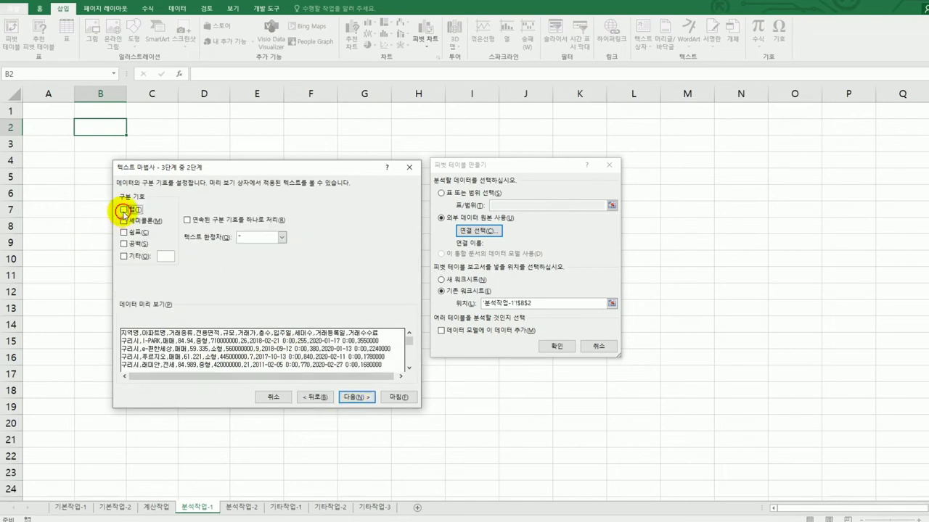
click(124, 233)
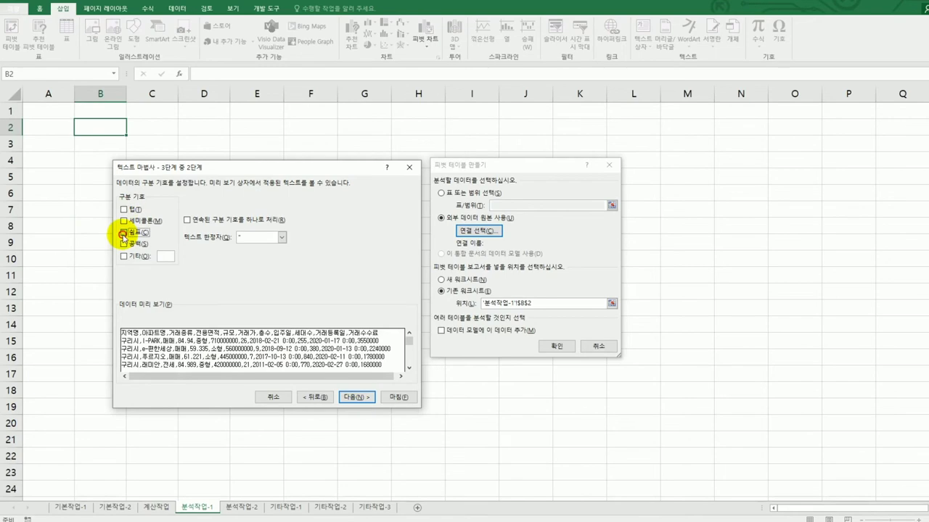
Step: In the text import wizard's final stage, exclude the 지역명, 아파트명, 전용면적 and 규모 columns from the import
click(341, 398)
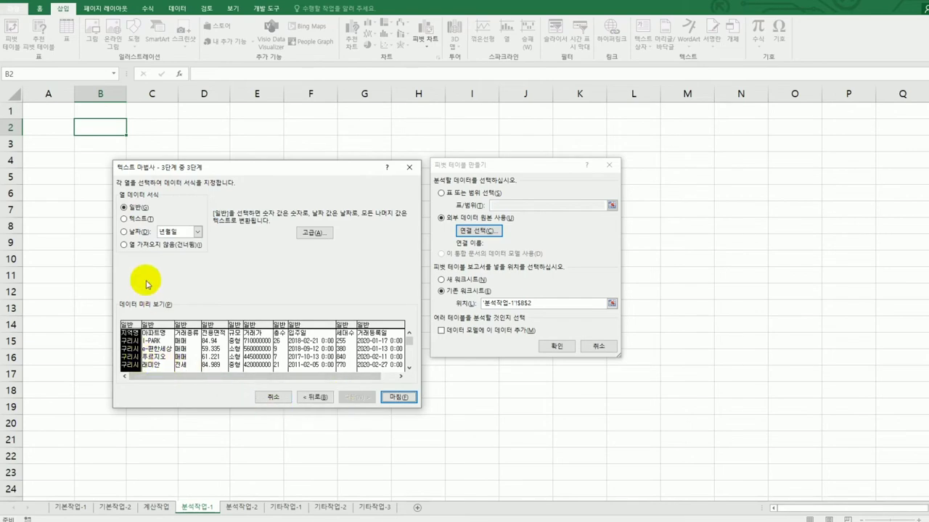
click(145, 245)
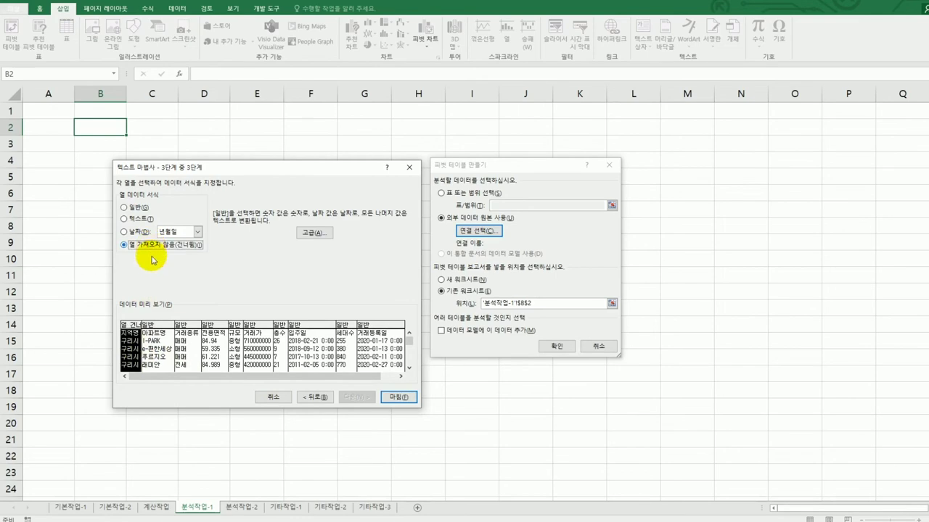
click(164, 341)
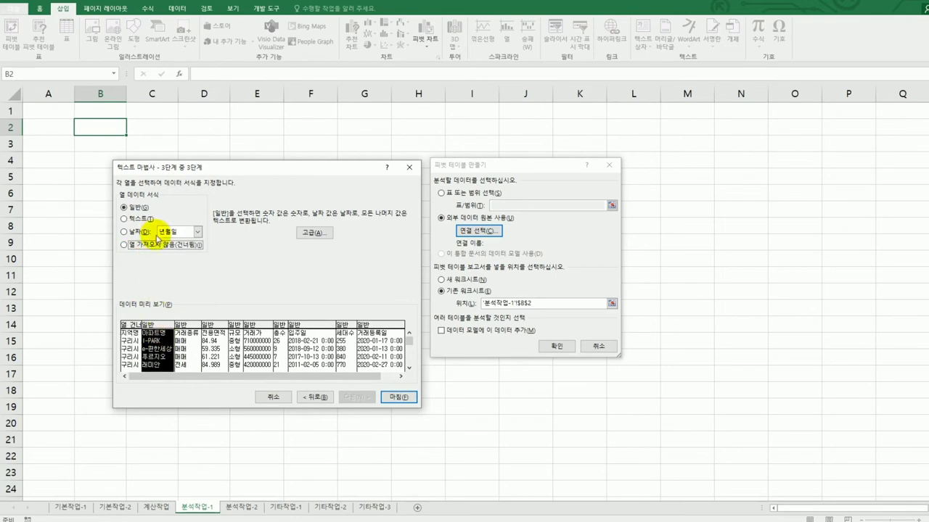
click(155, 246)
click(190, 348)
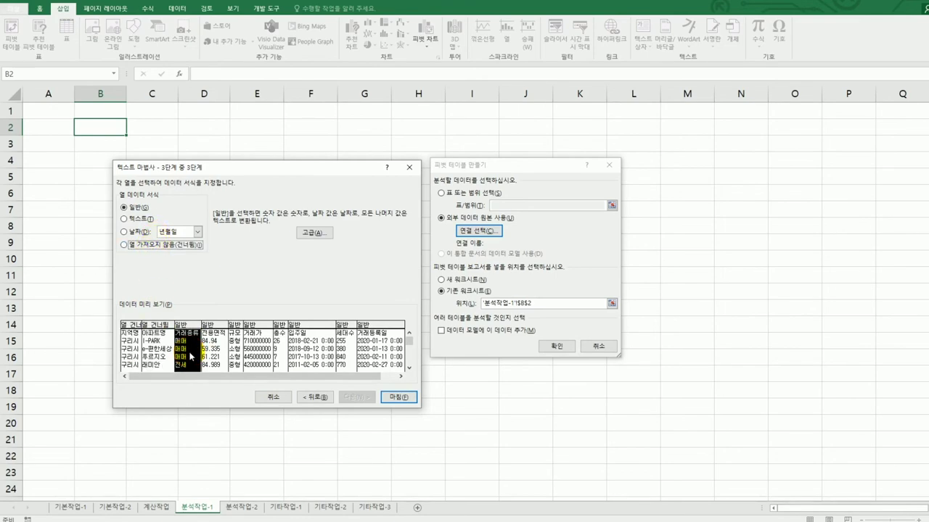
click(220, 366)
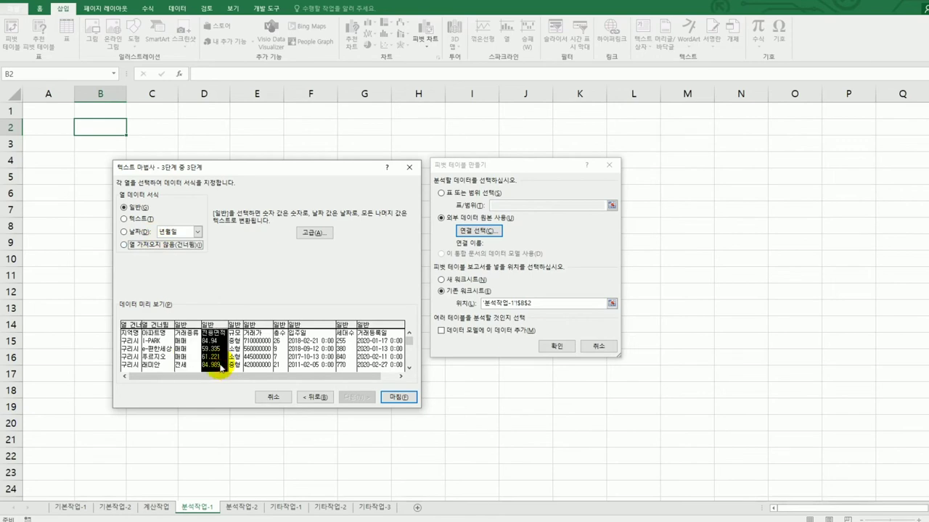
click(166, 245)
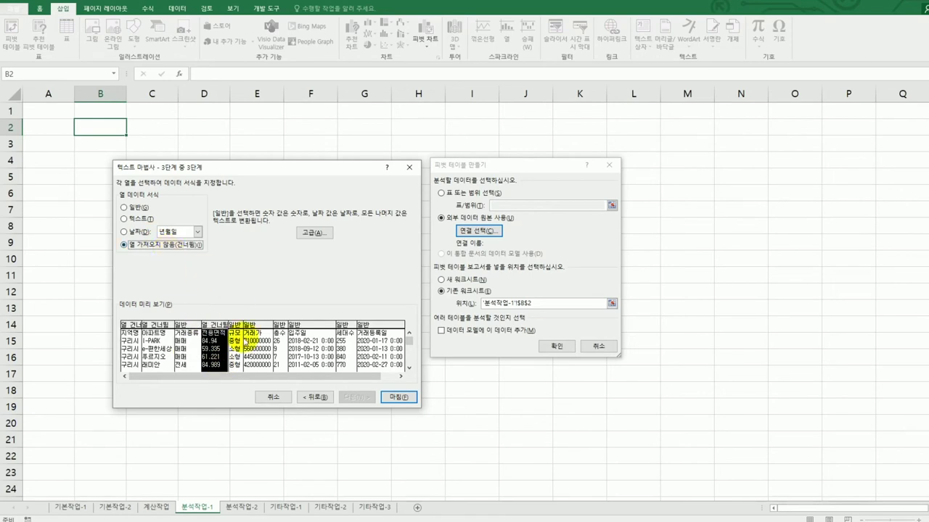
click(242, 347)
click(176, 250)
Step: Exclude the 거래가, 층수, 세대수 and 거래등록일 columns from the import as well, keeping 입주일 and 거래수수료
click(255, 350)
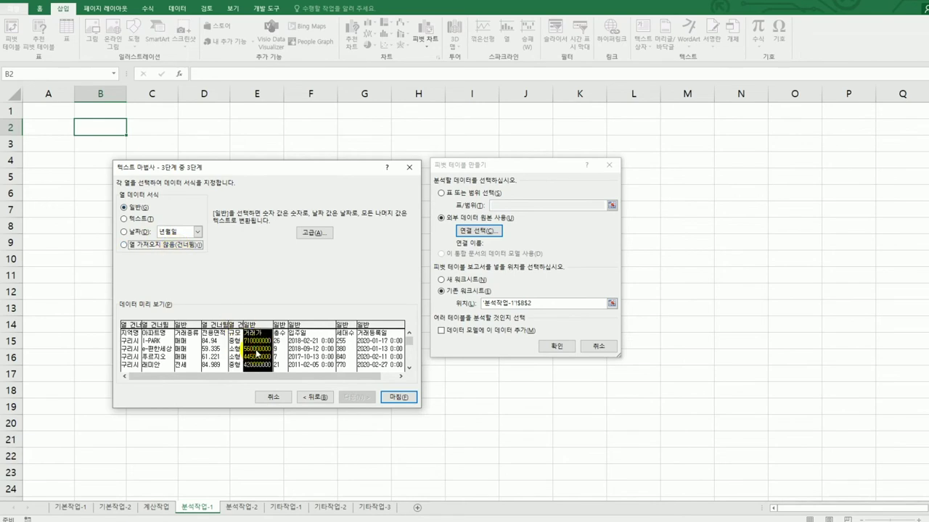
click(174, 246)
click(280, 357)
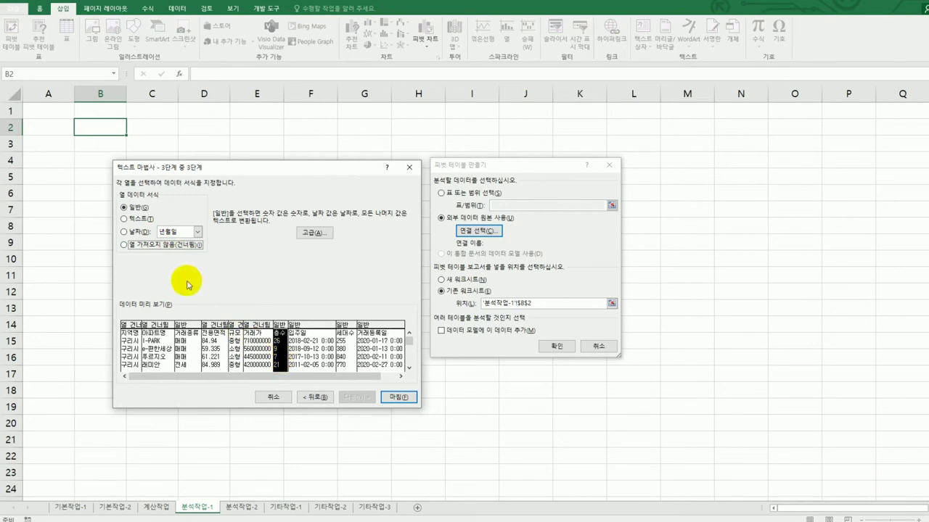
click(169, 246)
click(303, 349)
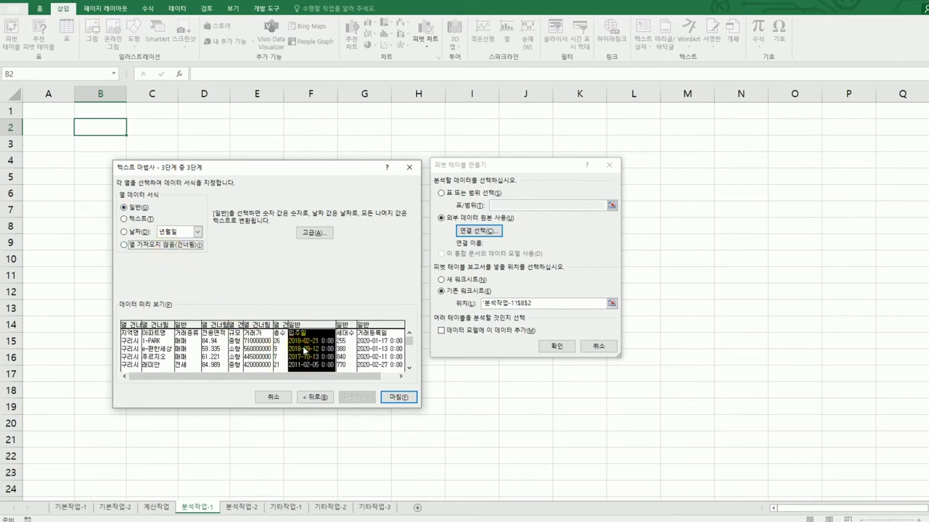
click(344, 350)
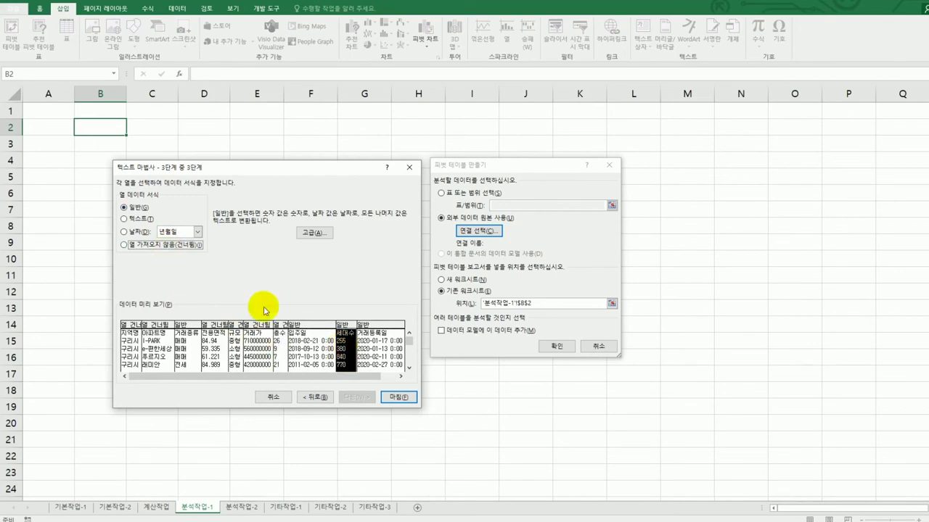
click(172, 245)
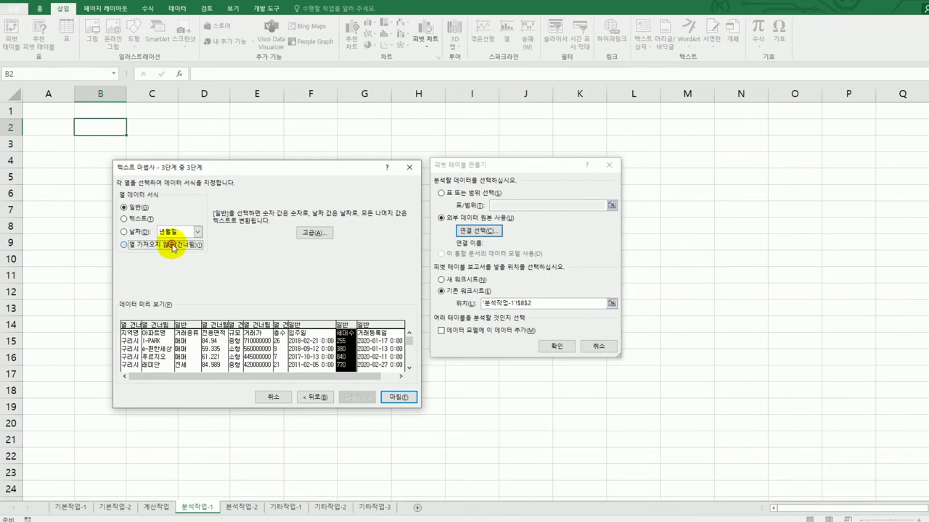
click(389, 356)
click(176, 249)
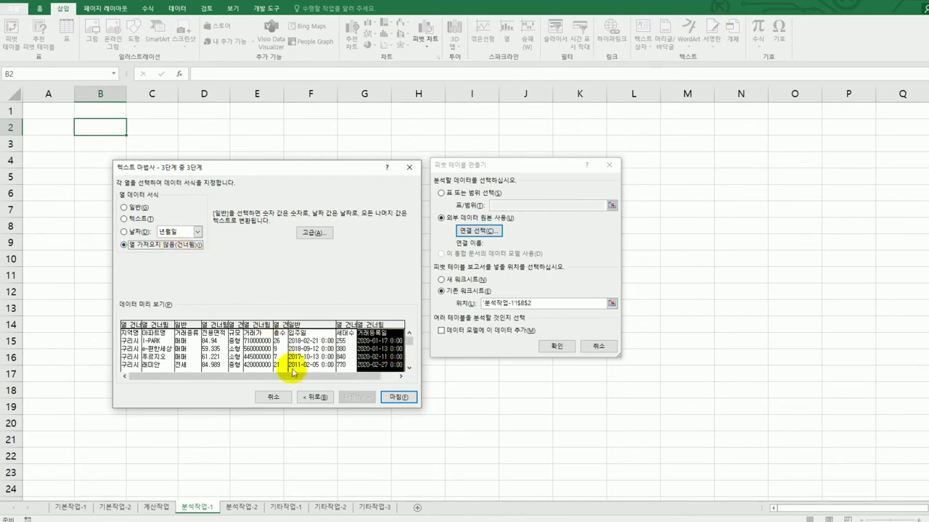
click(381, 377)
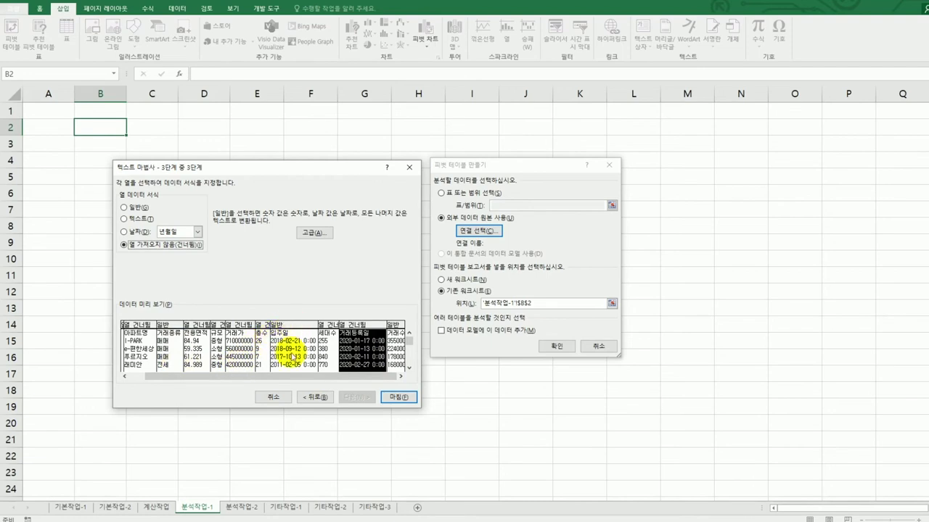
Step: Finish the text import and create the PivotTable at B2 with the data added to the data model
click(397, 396)
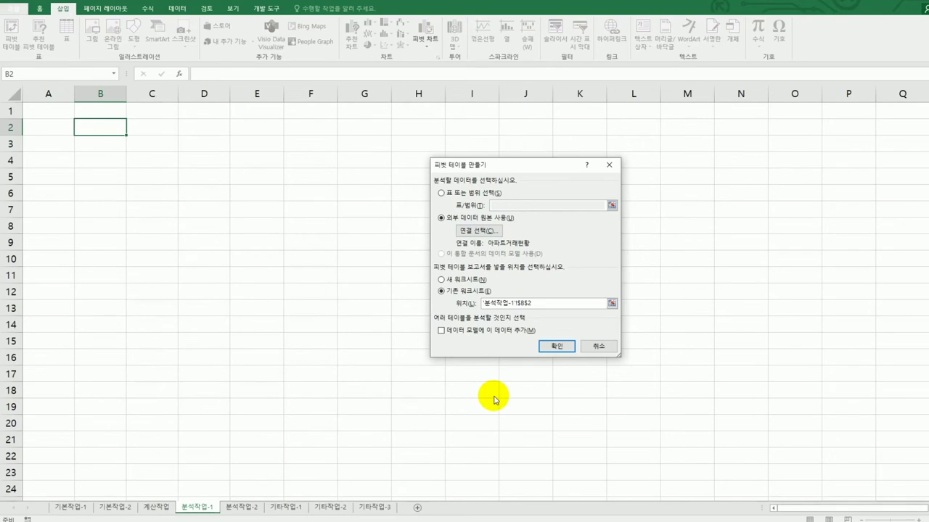
click(473, 335)
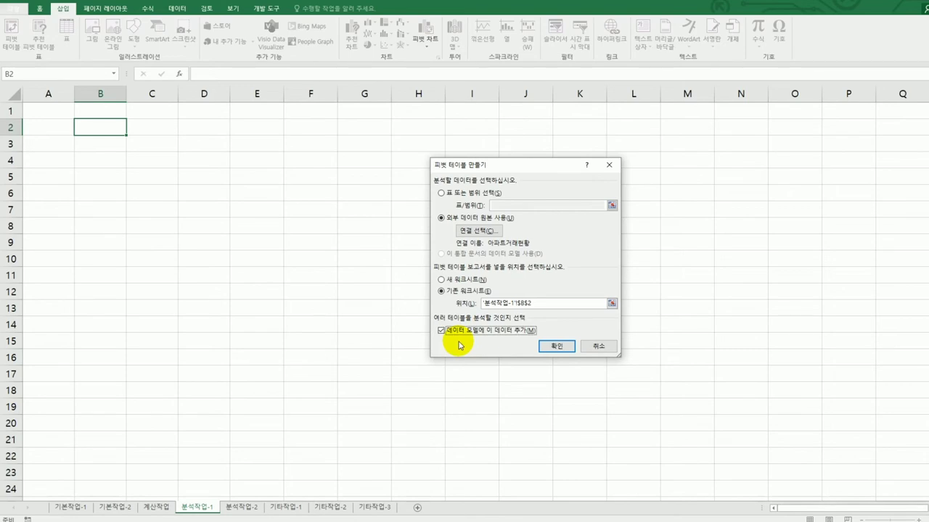
click(563, 348)
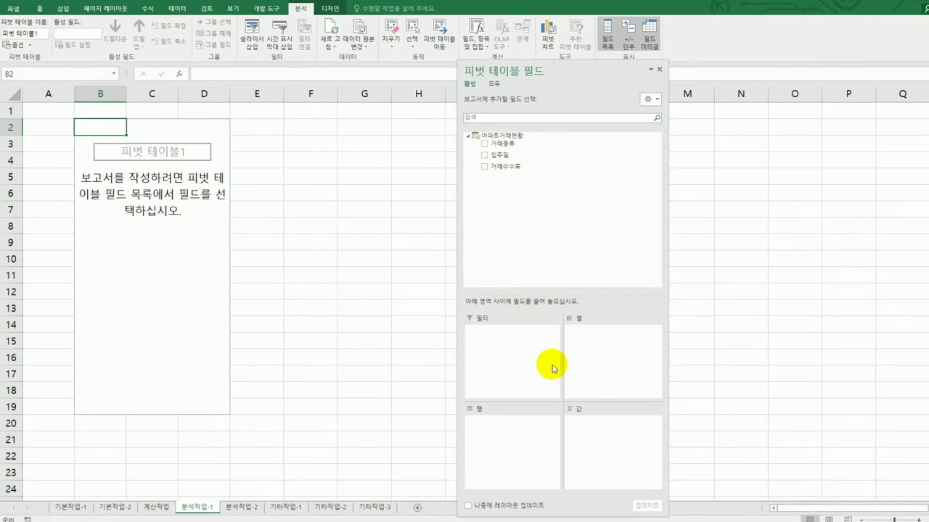
Step: Place 입주일 in the PivotTable's rows, 거래종류 in the columns and 거래수수료 in the values
drag(508, 155, 508, 440)
drag(518, 154, 599, 367)
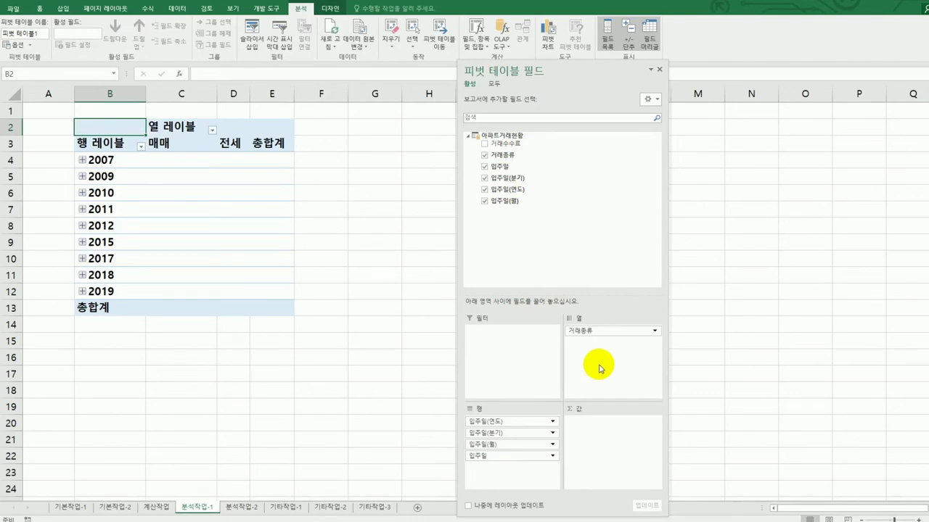
drag(518, 142, 596, 436)
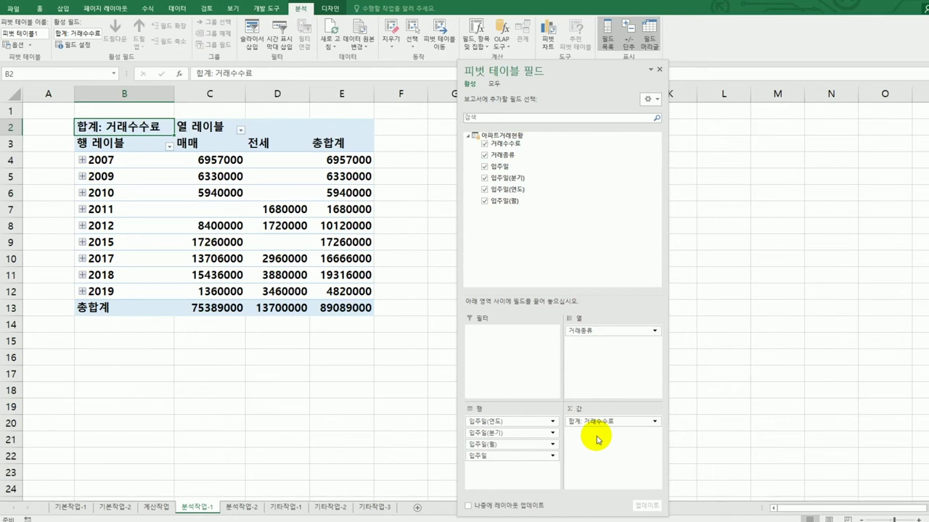
Step: Change the PivotTable's report layout to outline form (개요 형식)
click(328, 9)
click(61, 37)
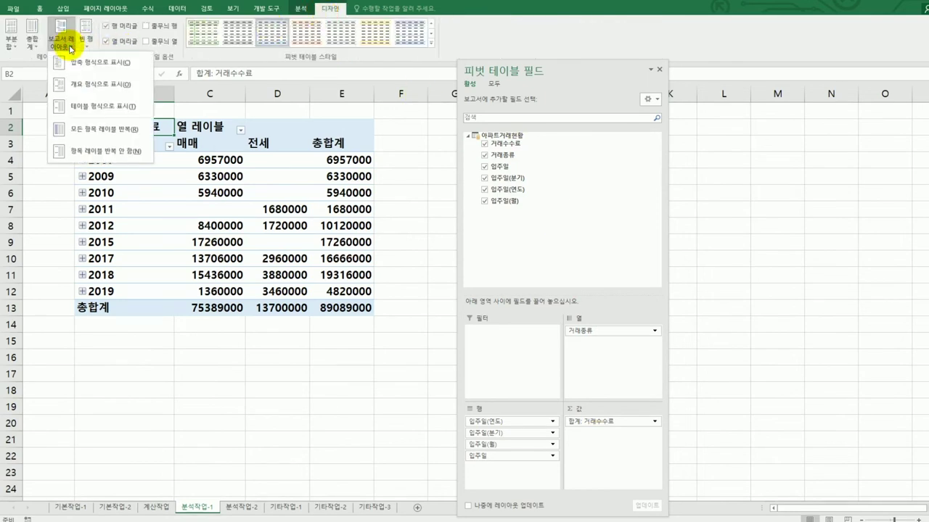
click(85, 85)
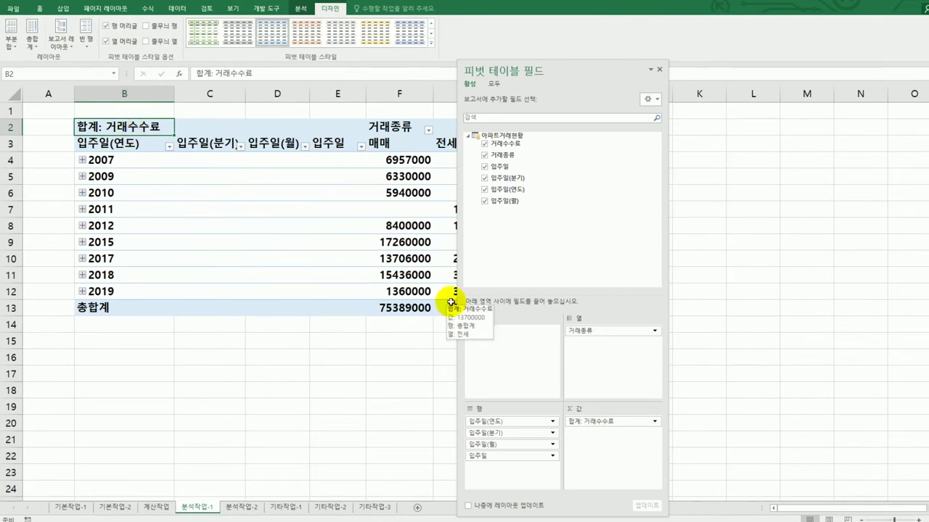
Step: Group the 입주일 row field by years (연) only, removing the months and quarters units
click(105, 161)
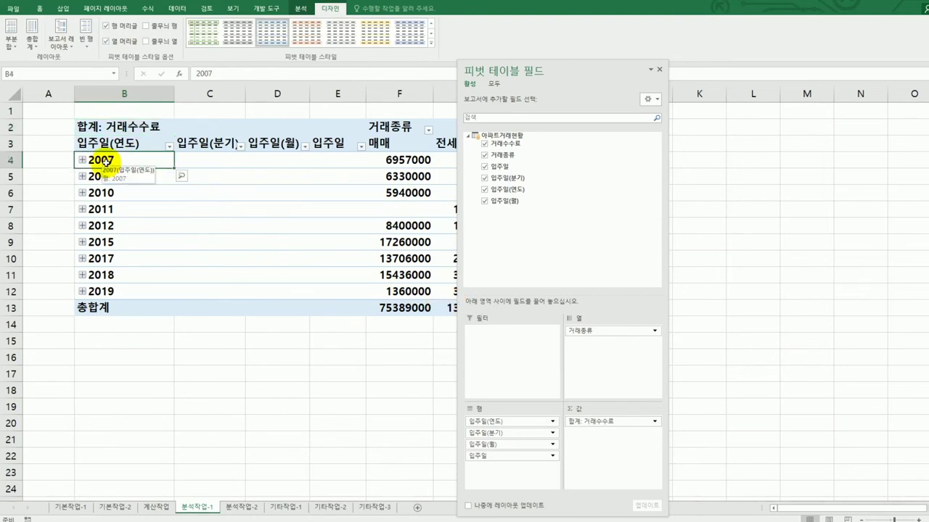
right_click(107, 163)
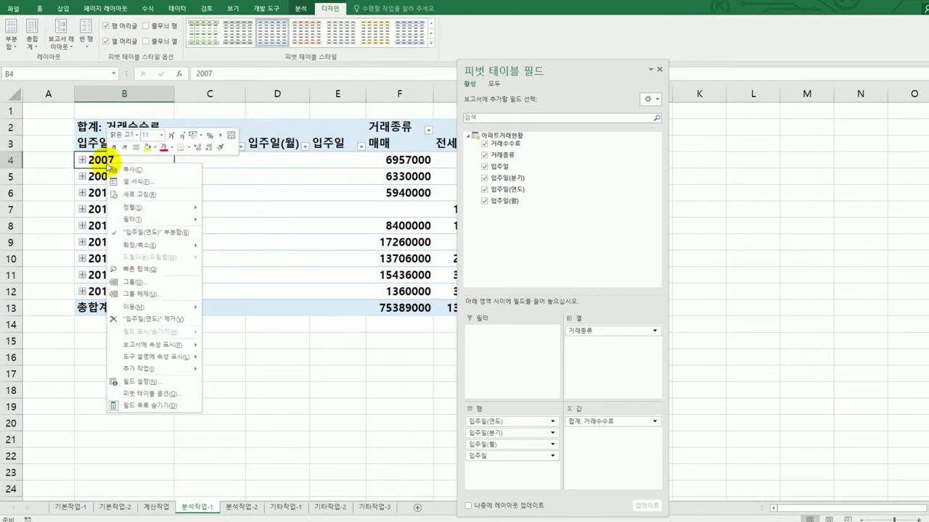
click(179, 285)
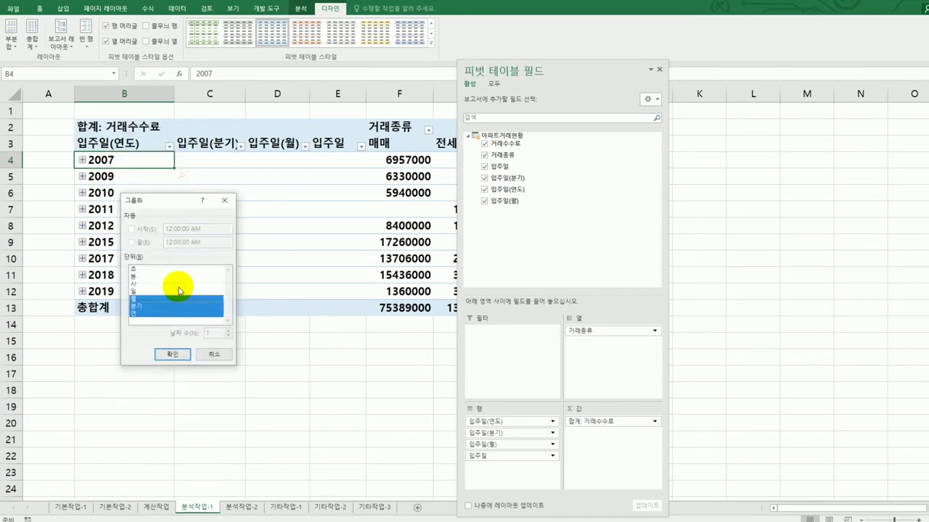
click(162, 298)
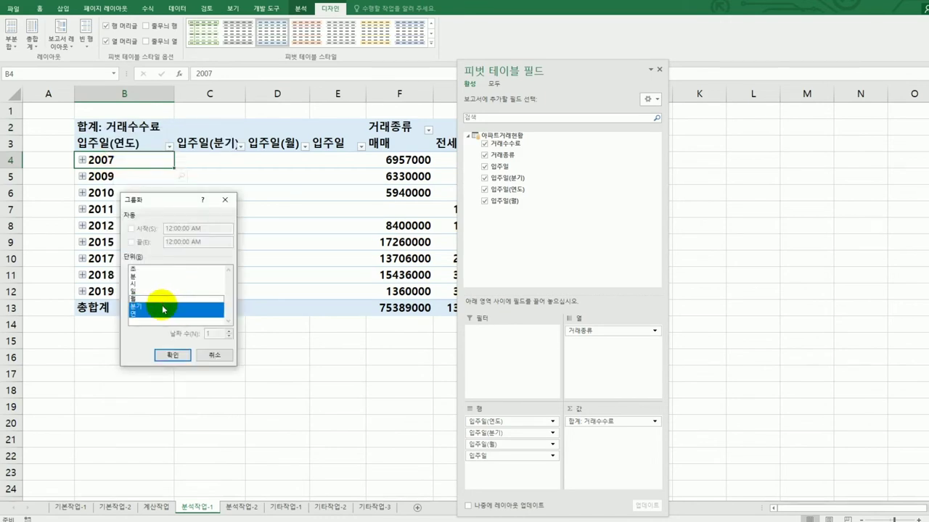
click(162, 306)
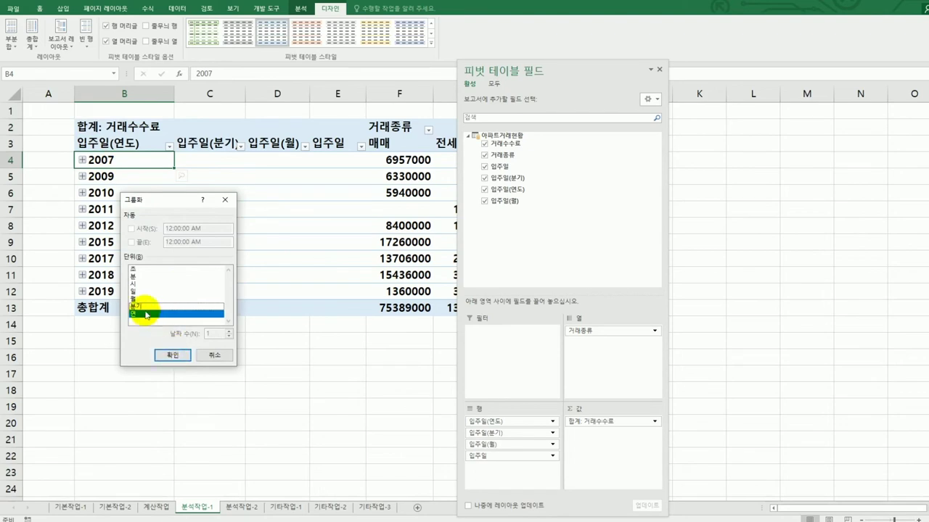
click(171, 357)
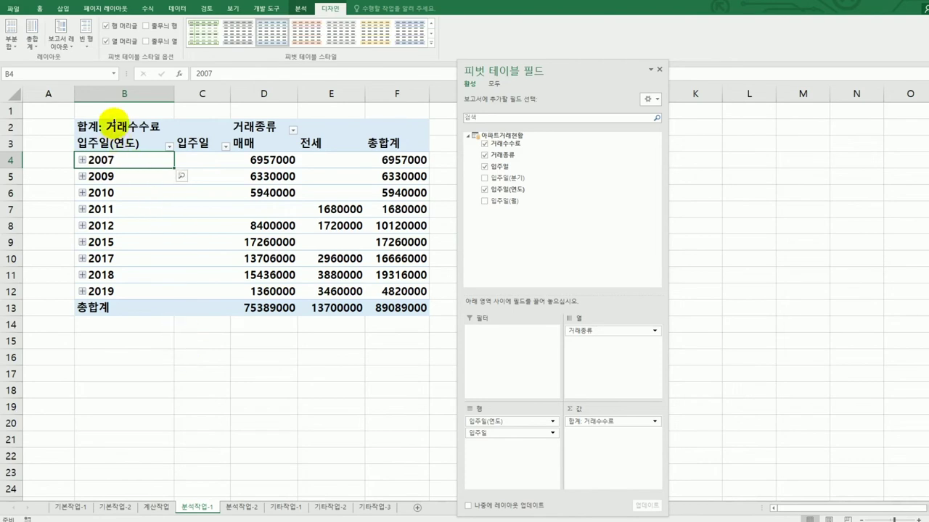
Step: In the value field settings of 거래수수료, choose average (평균) as the summary function
click(110, 126)
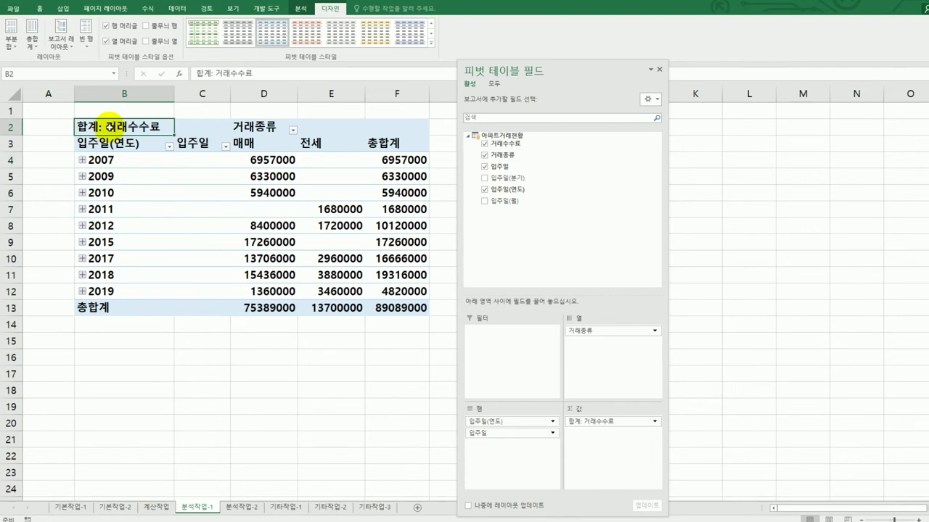
right_click(110, 126)
click(160, 254)
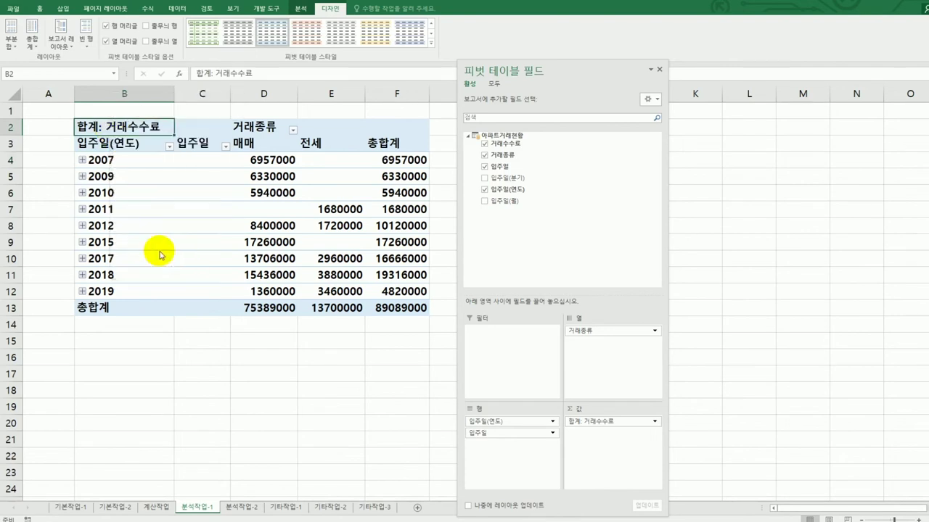
drag(182, 164, 317, 170)
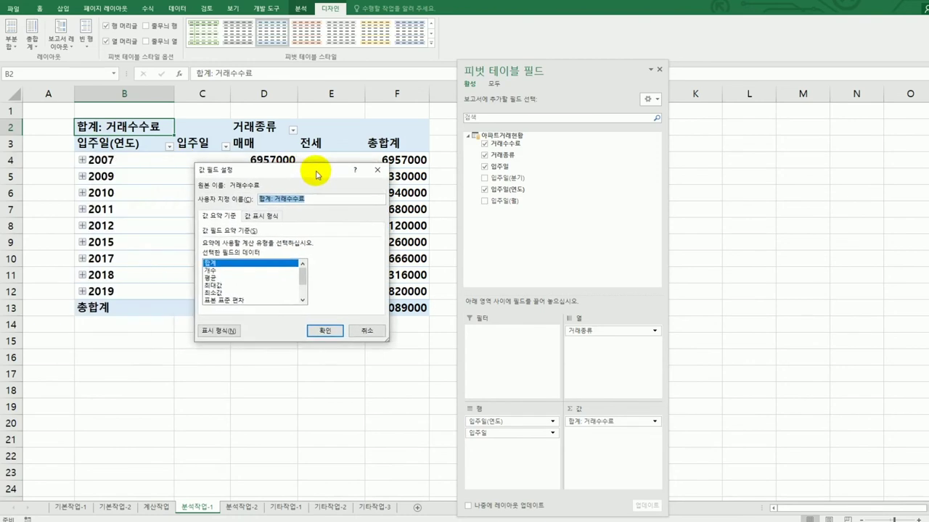
click(232, 279)
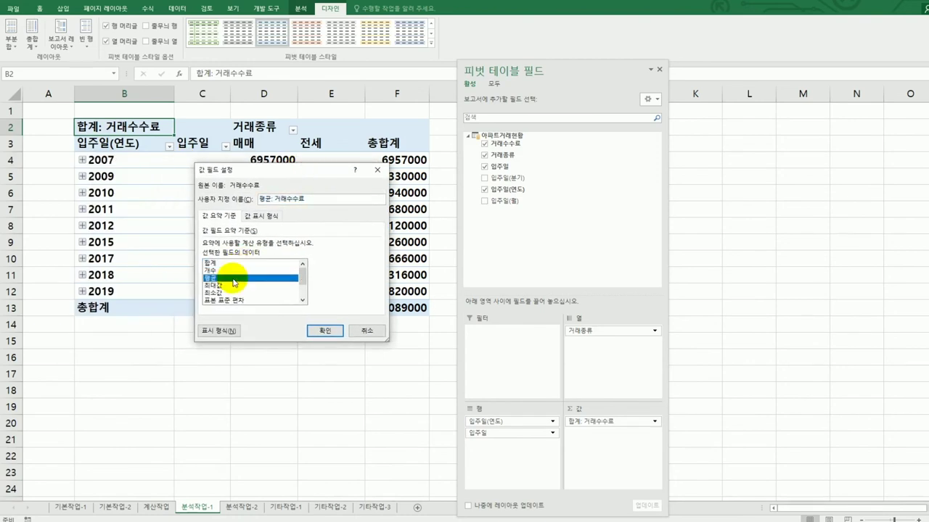
Step: Give the 거래수수료 value field the accounting (회계) number format with the ₩ symbol and 0 decimals, and apply the field settings
click(217, 331)
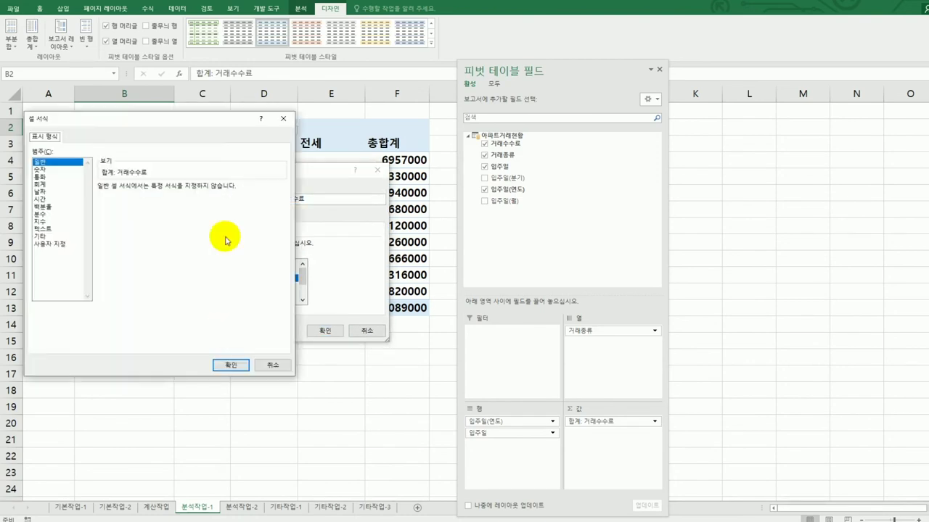
drag(208, 120, 555, 125)
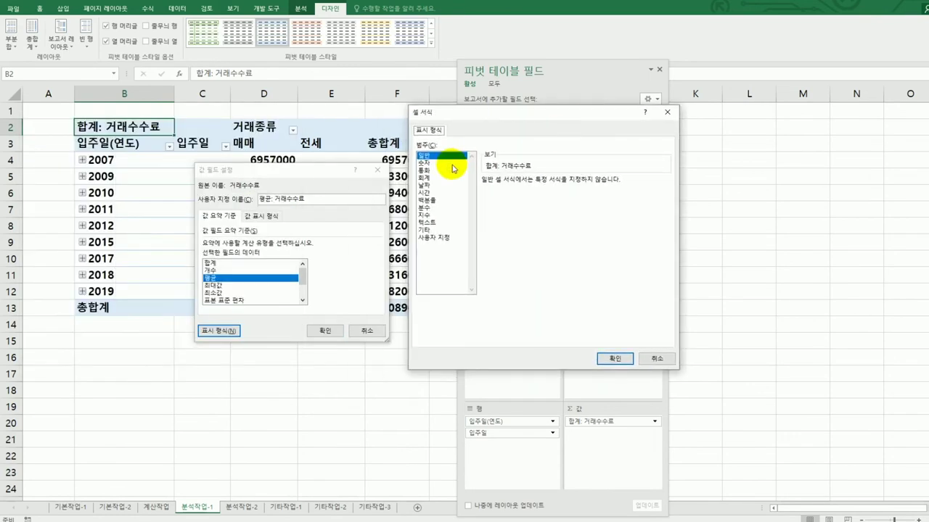
click(438, 179)
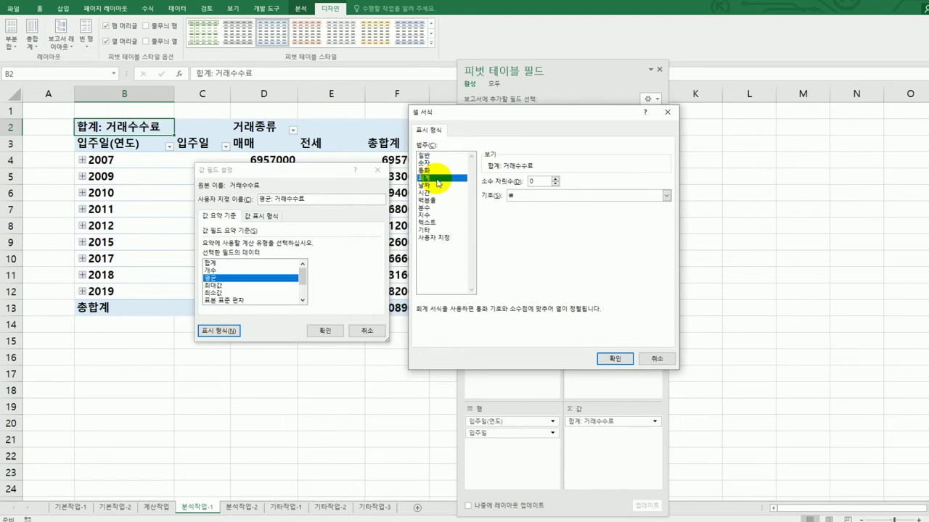
click(614, 359)
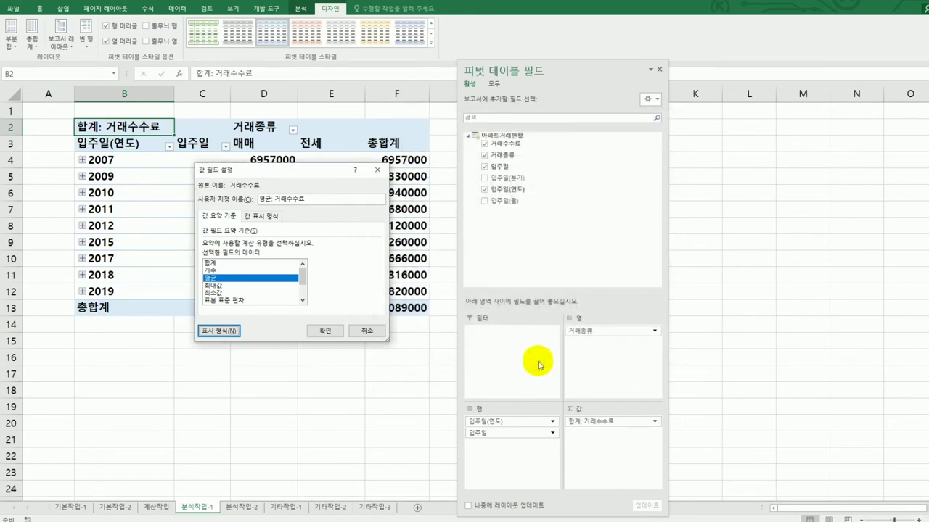
click(323, 330)
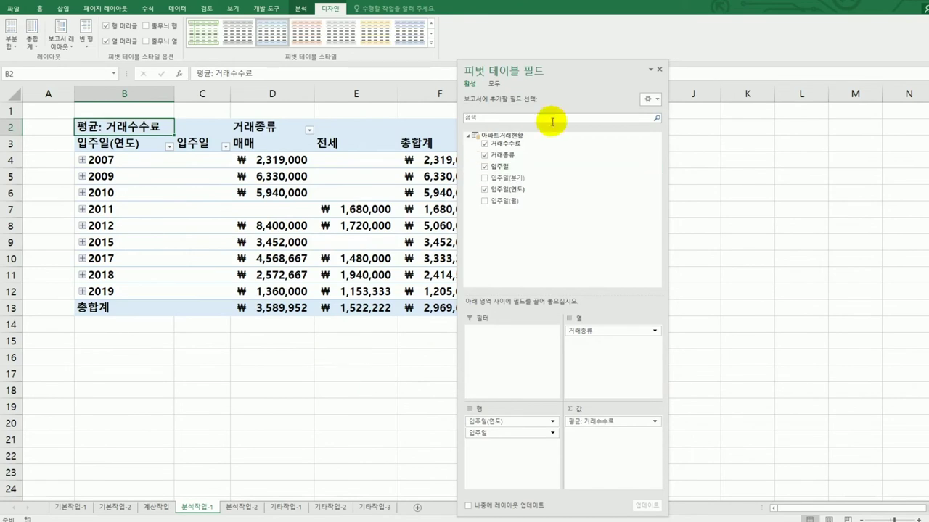
Step: In the PivotTable options, show * in empty cells and merge and center cells with labels, with the field list closed
click(660, 70)
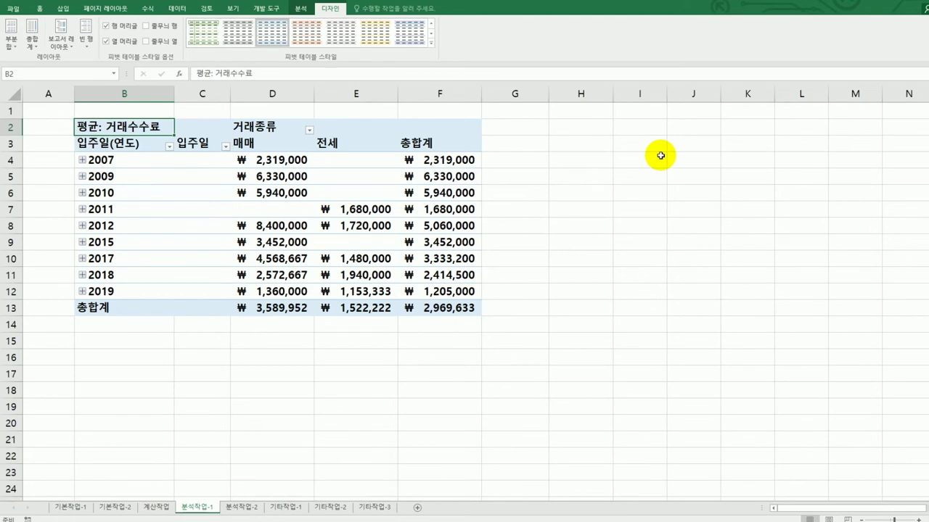
click(185, 164)
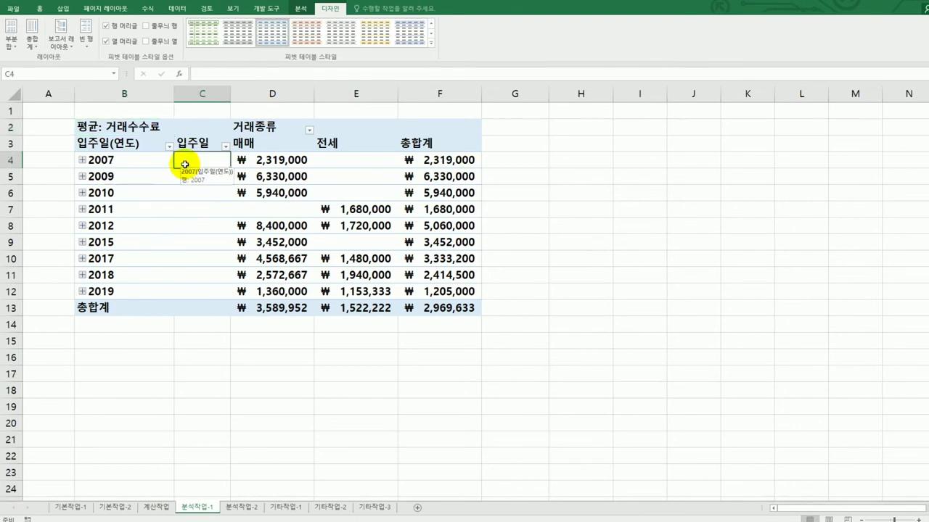
click(300, 11)
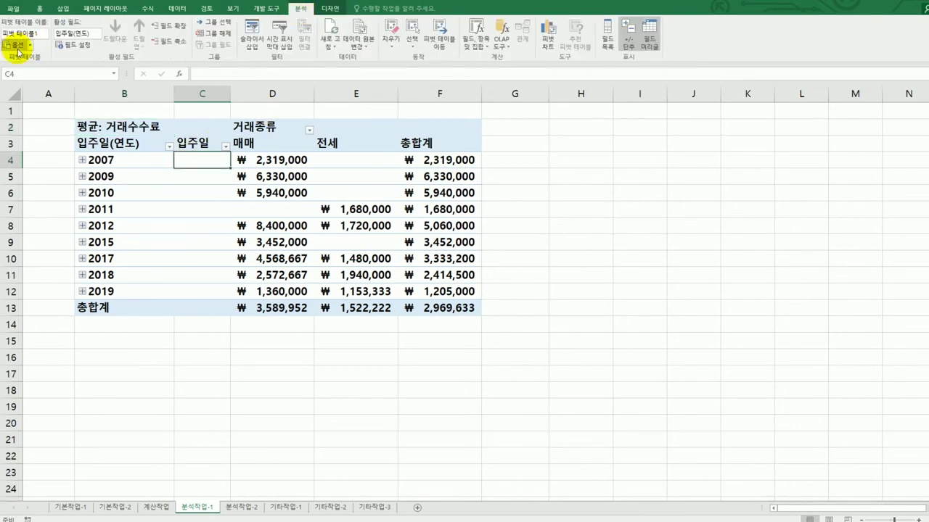
click(18, 46)
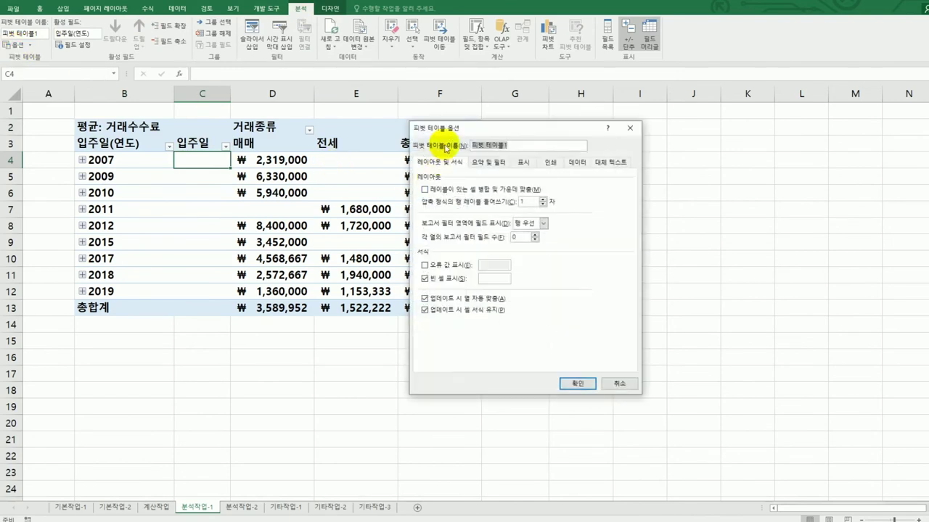
drag(489, 135, 607, 131)
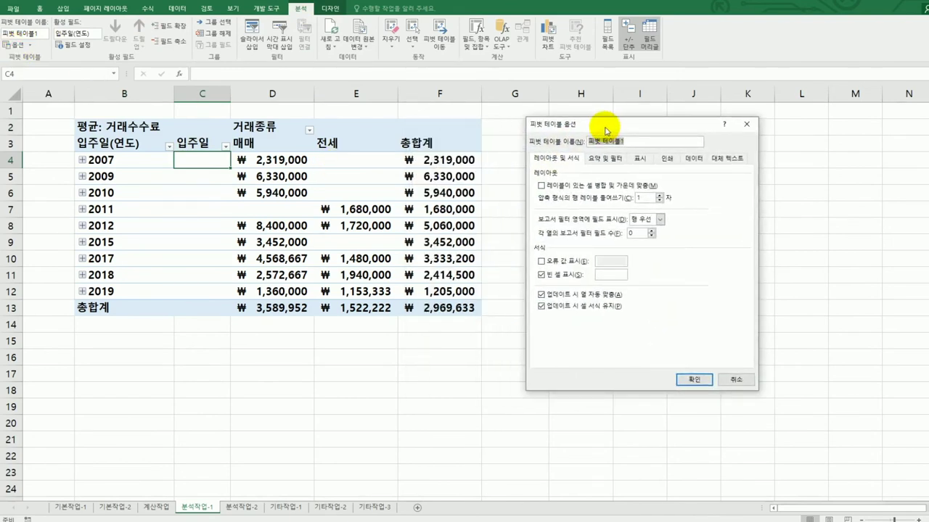
click(603, 277)
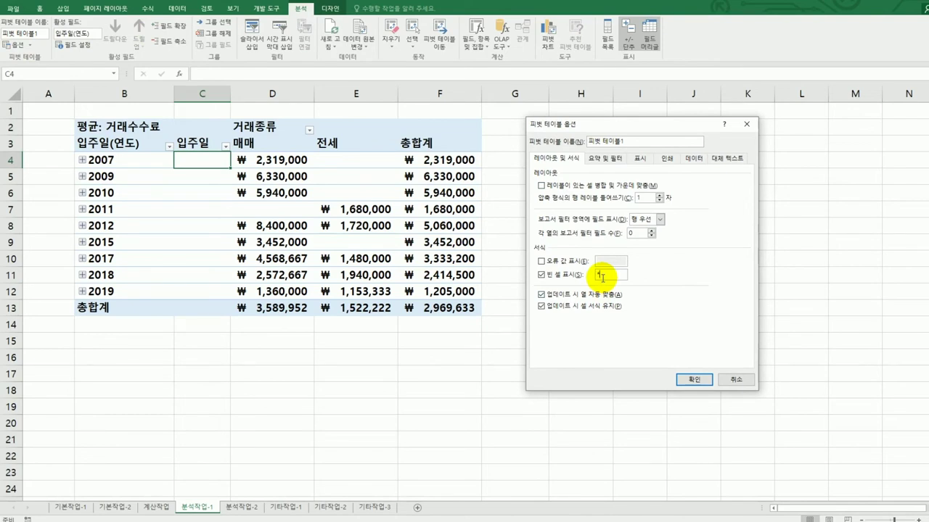
text(*)
click(588, 187)
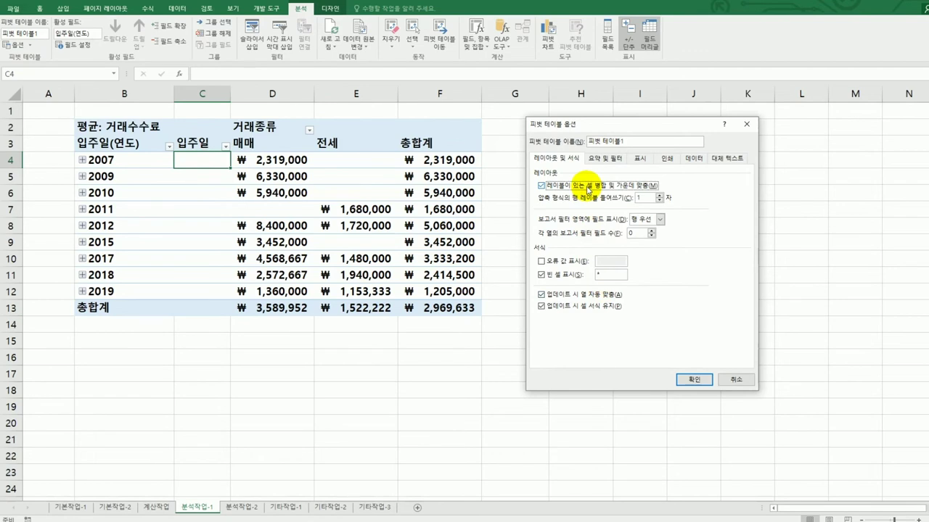
click(686, 379)
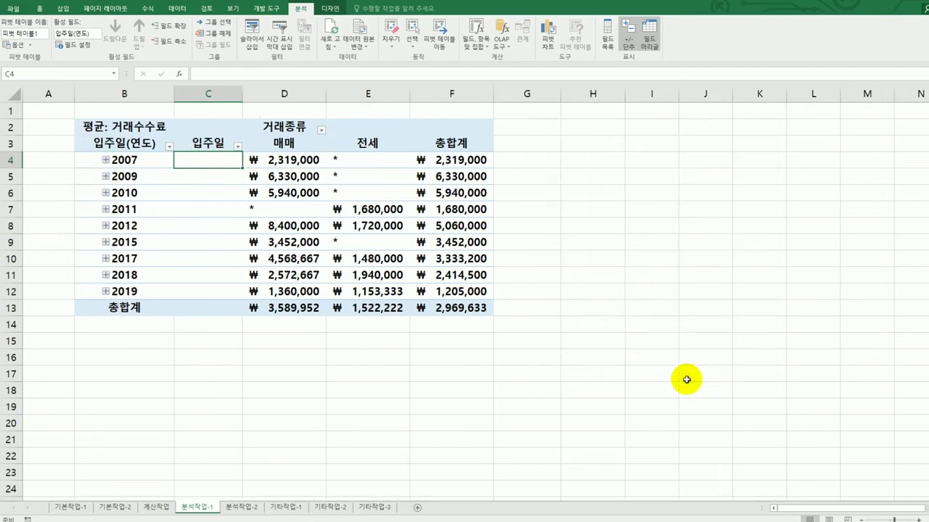
click(687, 379)
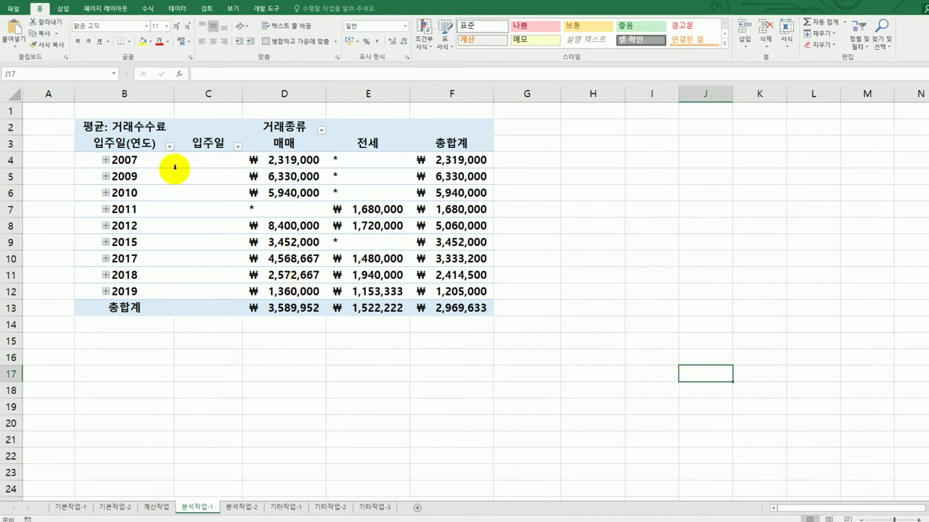
drag(138, 94, 491, 95)
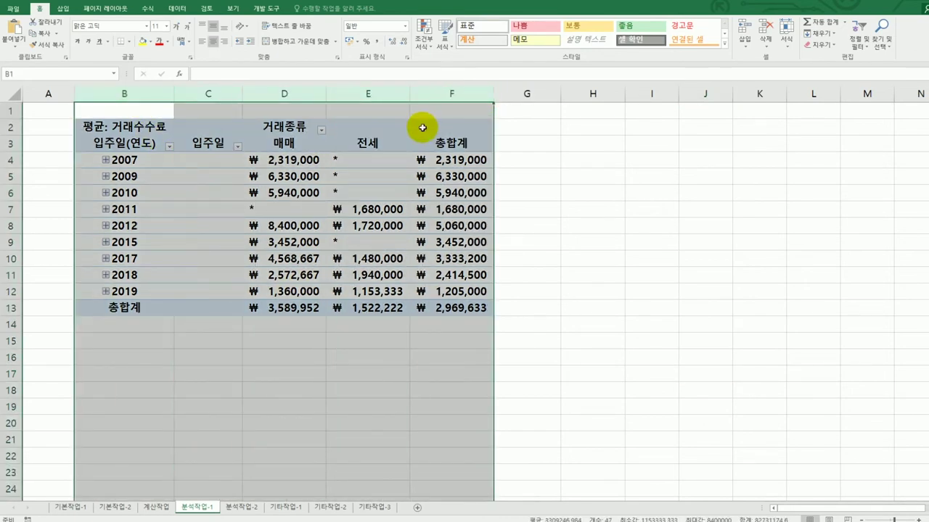
right_click(423, 110)
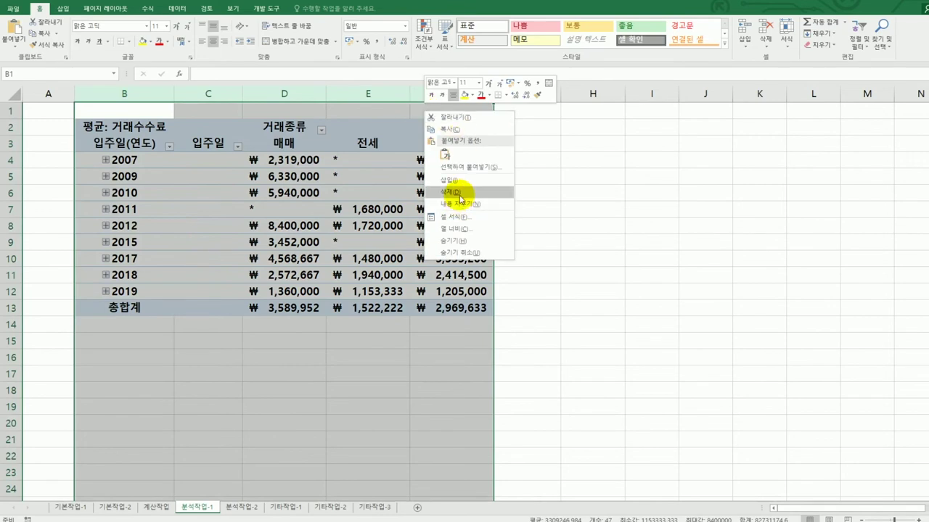
key(Escape)
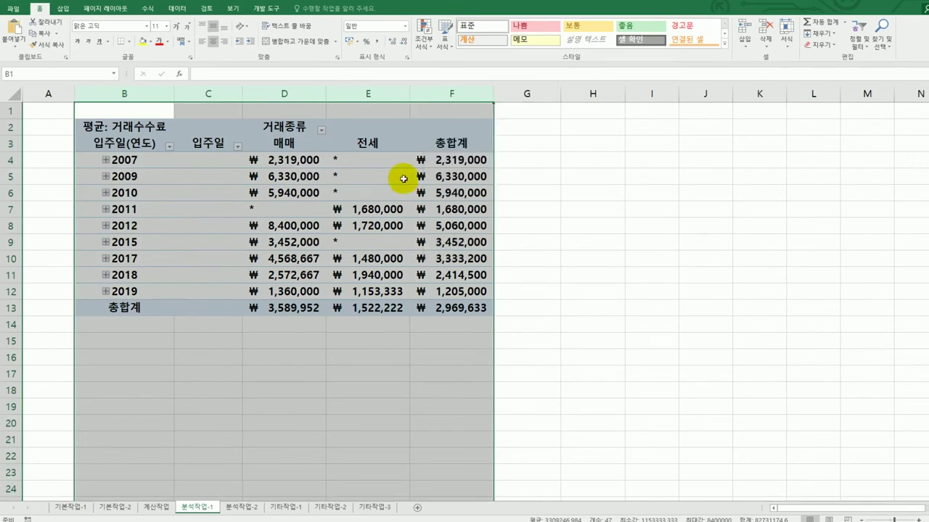
click(381, 135)
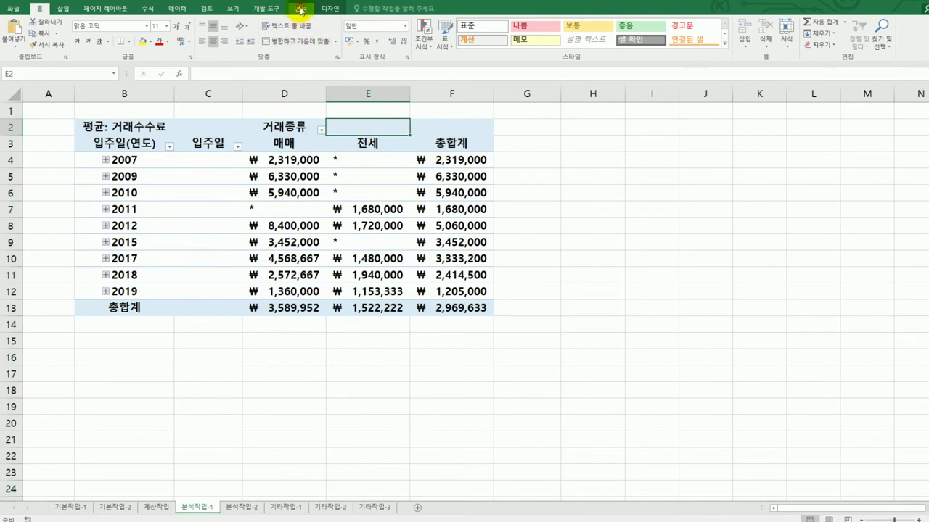
click(300, 10)
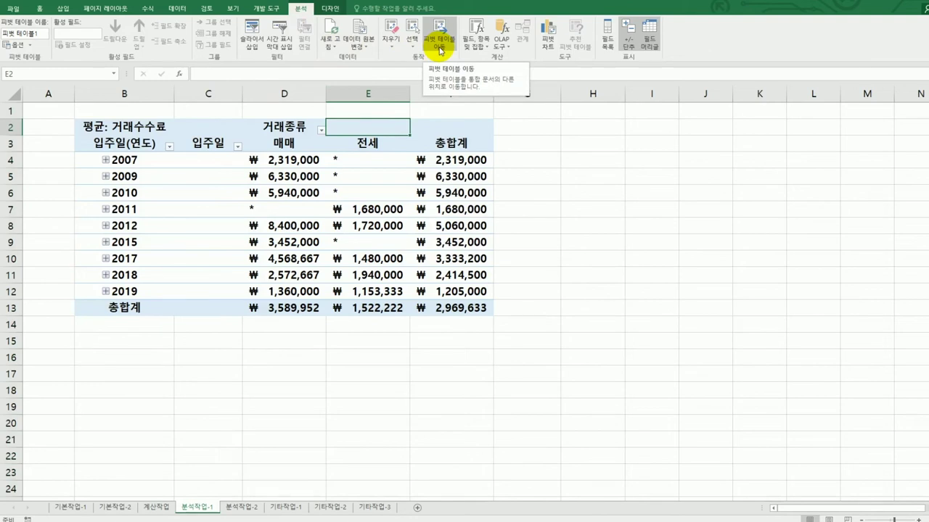
click(389, 49)
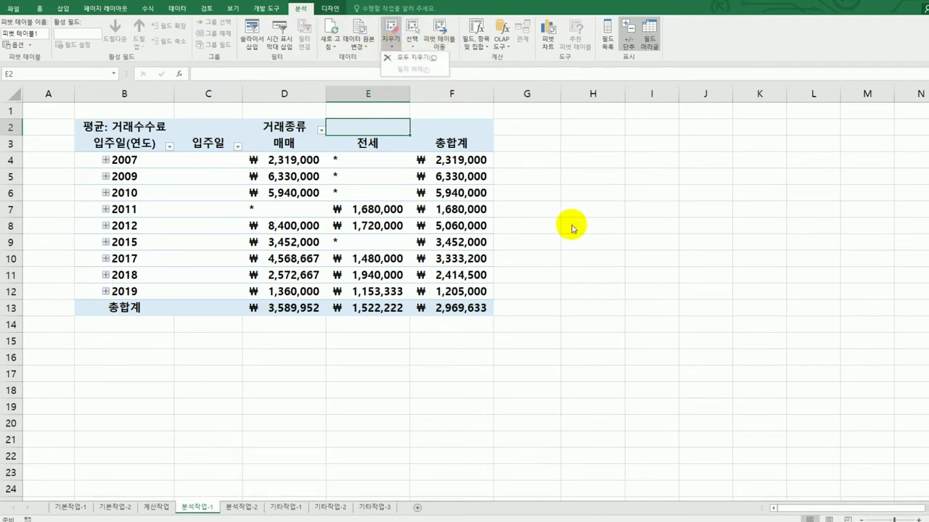
click(602, 245)
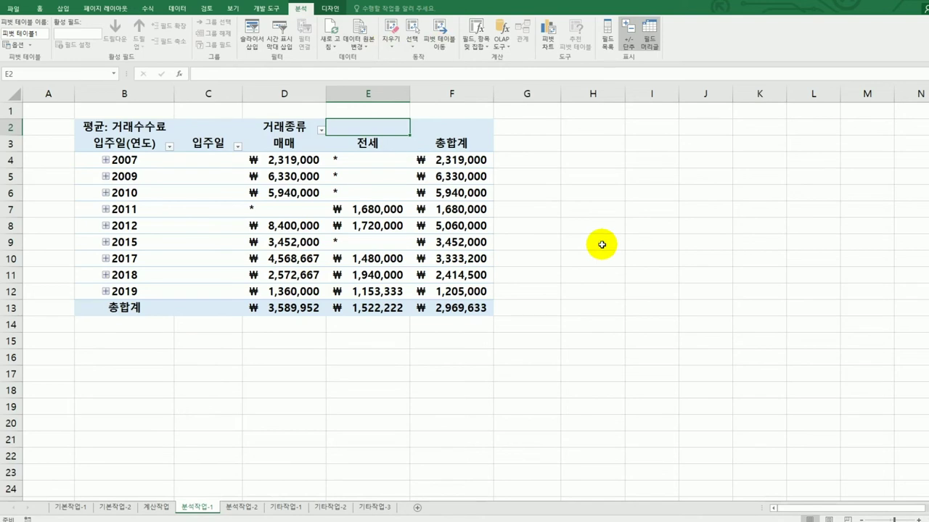
Step: On the 분석작업-2 sheet, start a data validation rule for the 전용면적 cells E3:E18 with the custom (사용자 지정) criterion
click(250, 507)
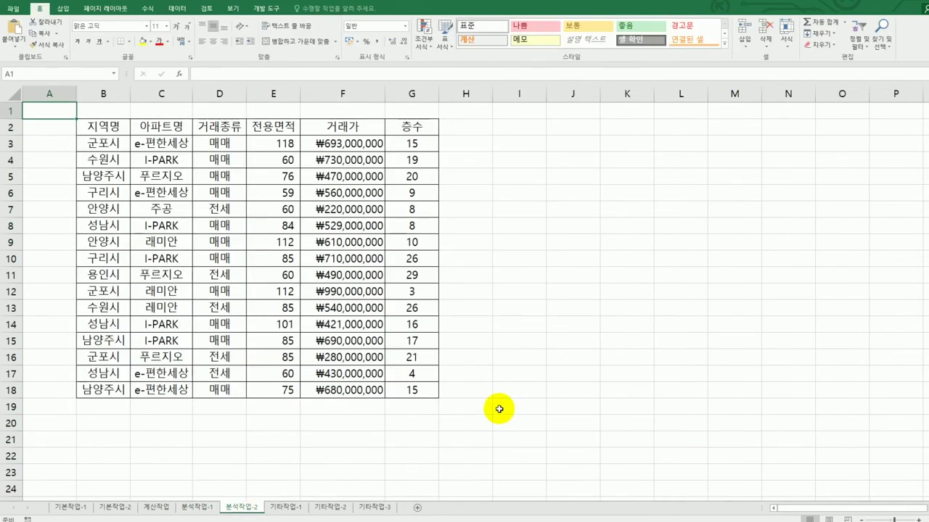
click(528, 401)
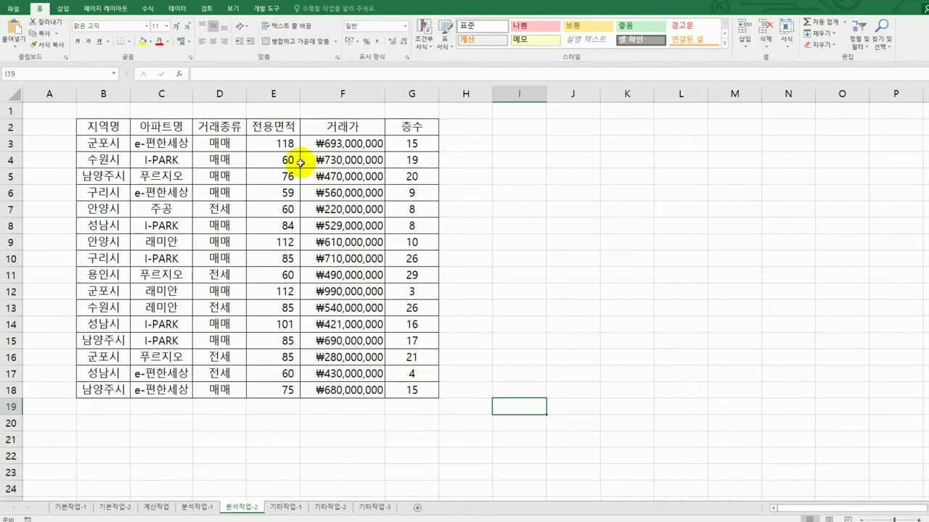
drag(290, 146, 288, 399)
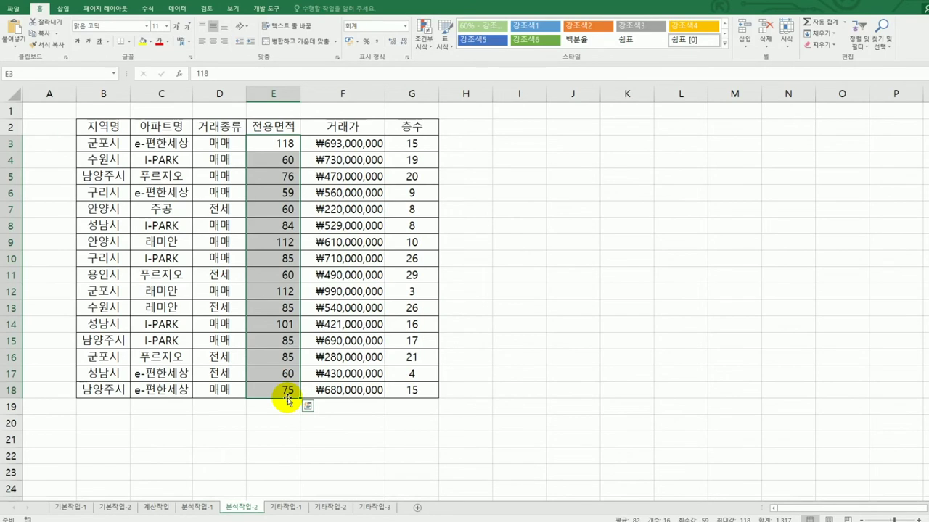
click(177, 8)
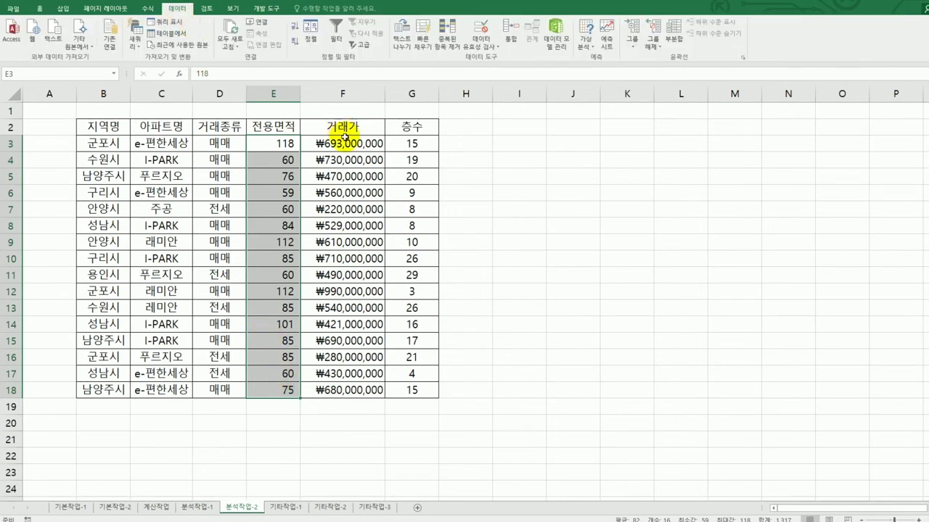
click(480, 30)
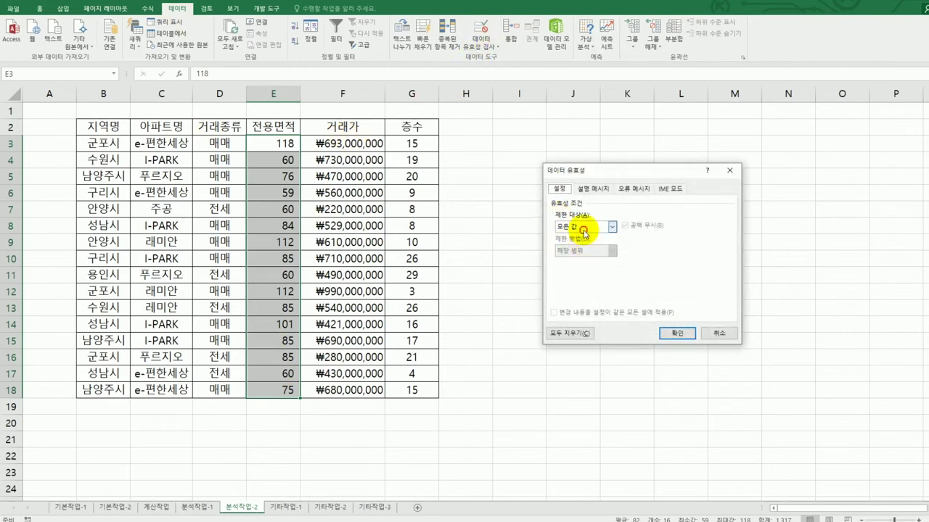
click(585, 229)
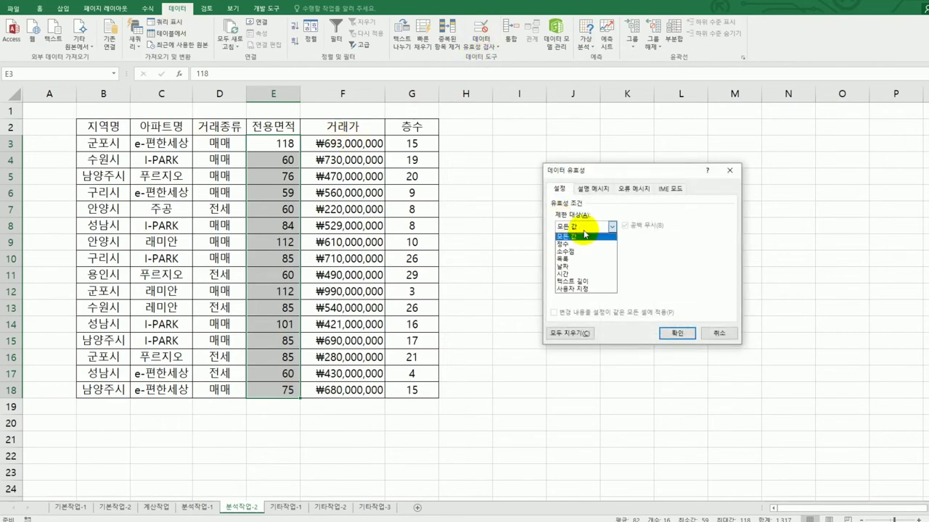
click(590, 290)
Step: Enter =quotient(E3,3.3)<=38 as the formula of the custom validation rule
click(584, 275)
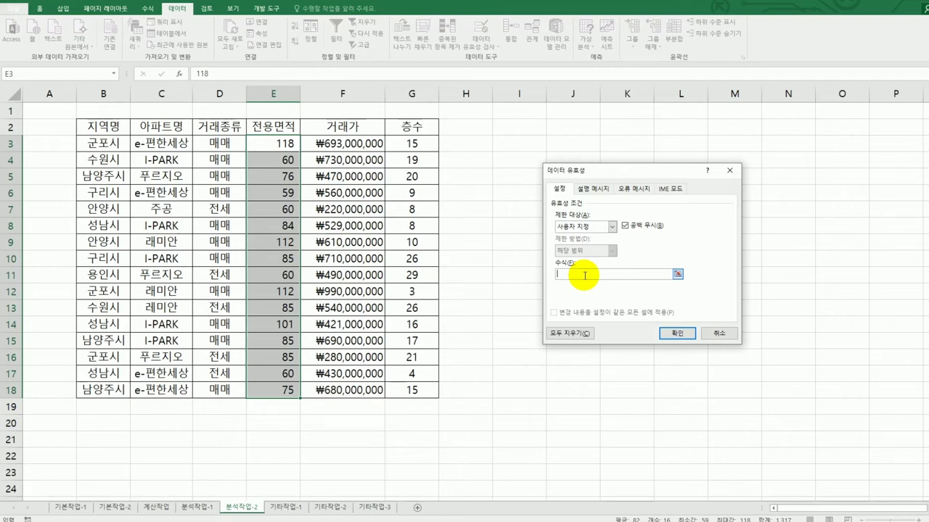
text(=)
text(매)
text(o)
text(tient)
text(()
click(271, 144)
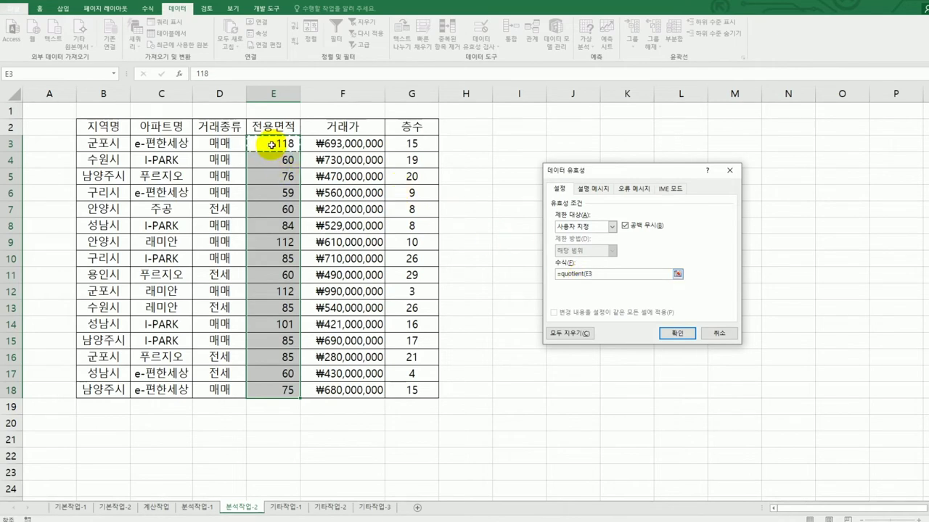
text(,)
text(3)
text(,3)
text(<=)
text(3)
text(8)
Step: Give the validation rule an input message titled "전용면적 38이하" with the text "최대125 면적까지 입력하세요."
click(588, 190)
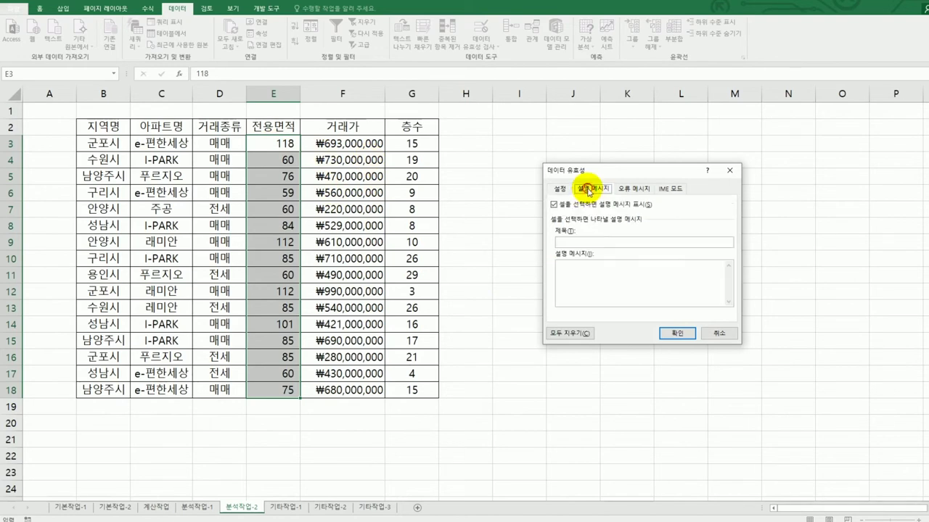
click(585, 242)
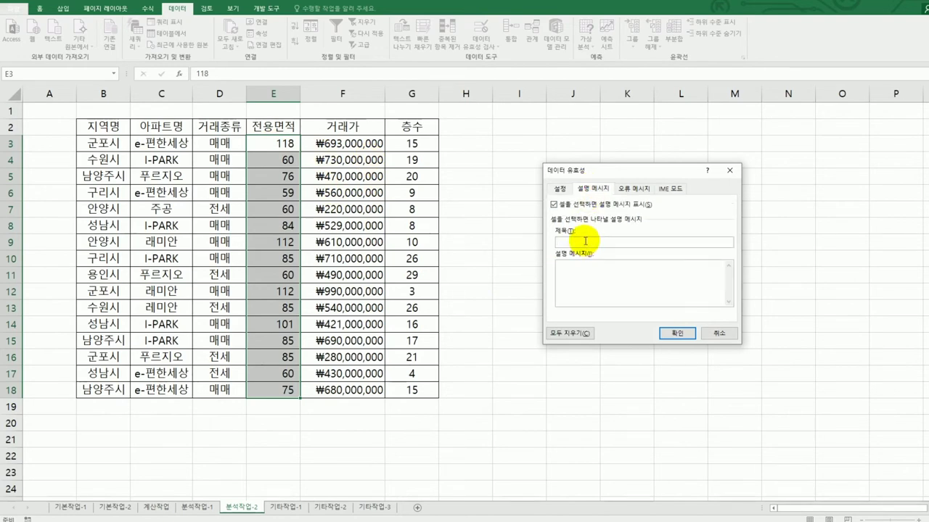
text(wjs)
key(BackSpace)
key(BackSpace)
key(BackSpace)
key(Hangul)
text(전용면적 80이하)
key(Tab)
text(최대125 면적까지 입력하세요.)
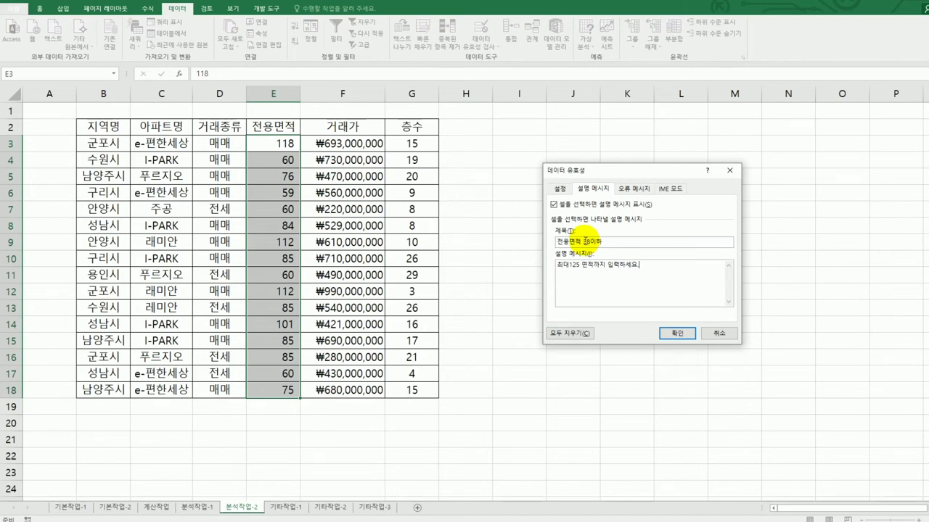
click(607, 265)
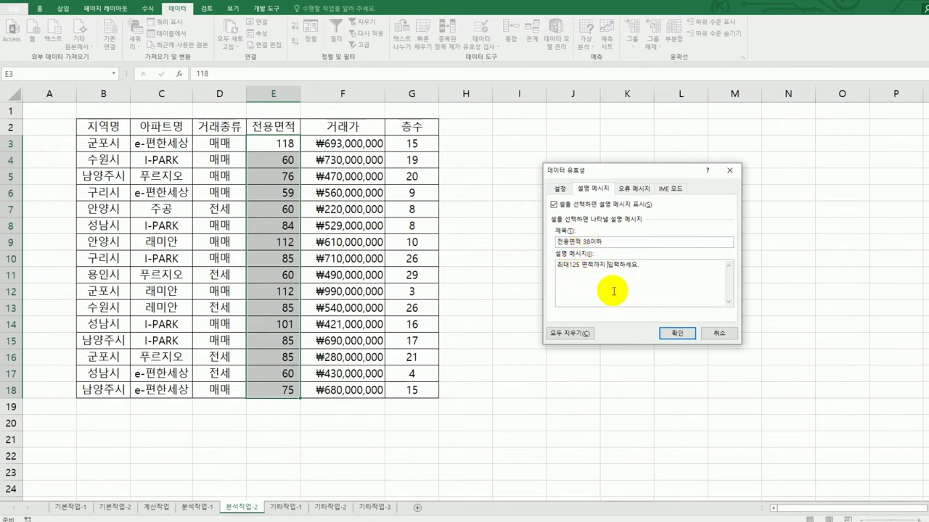
key(Return)
key(BackSpace)
Step: Add an error message titled "전용면적오류" with the text "3.3으로 나눈 몫이 38이하로 입력하세요." and apply the validation rule
click(634, 189)
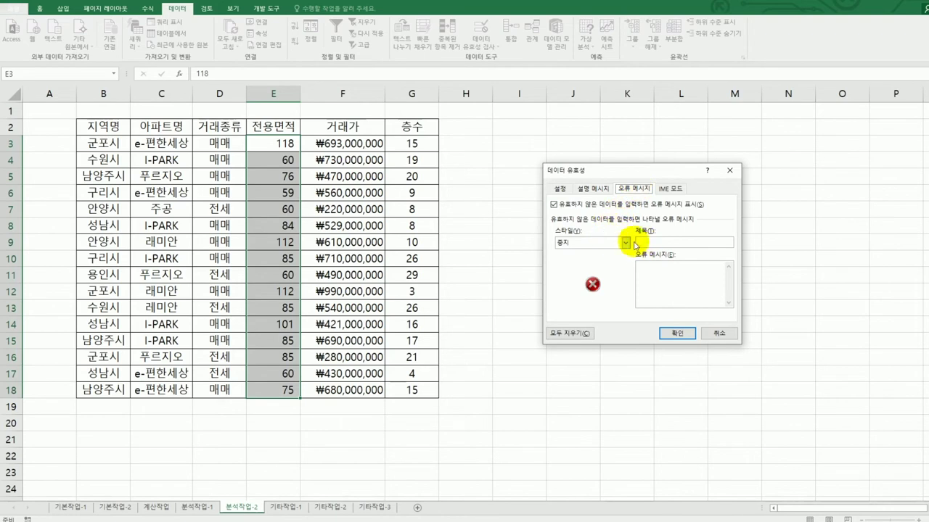
click(646, 244)
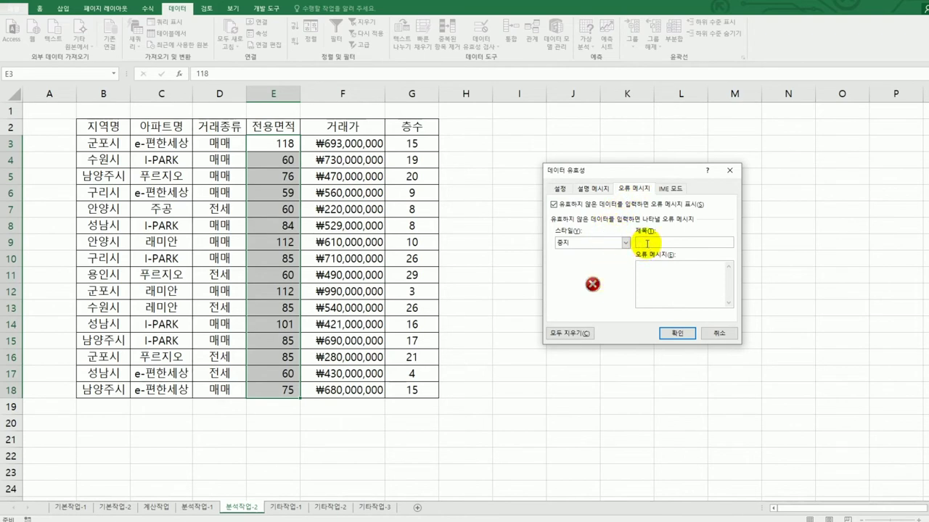
text(전용면적오류)
key(Tab)
text(3.3으로 나눈 몫이 38이)
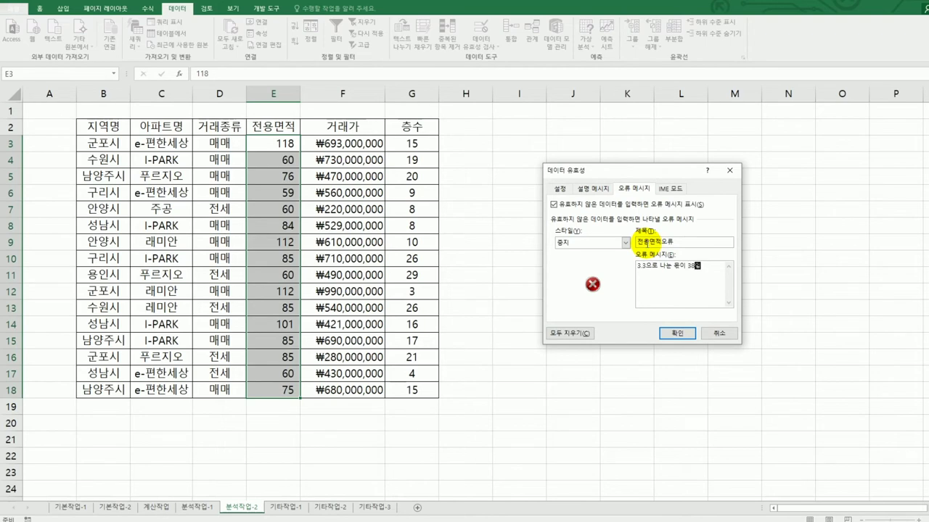
text(하로 입력하세요.)
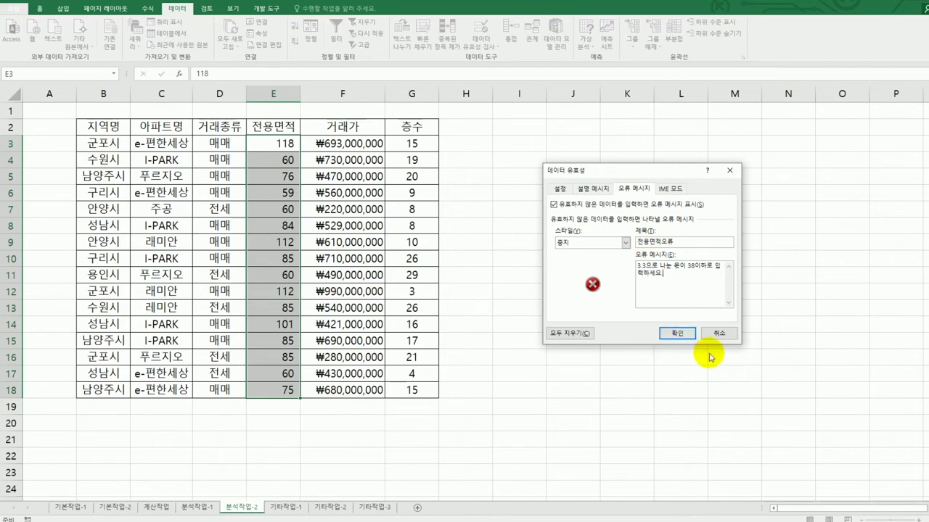
click(666, 335)
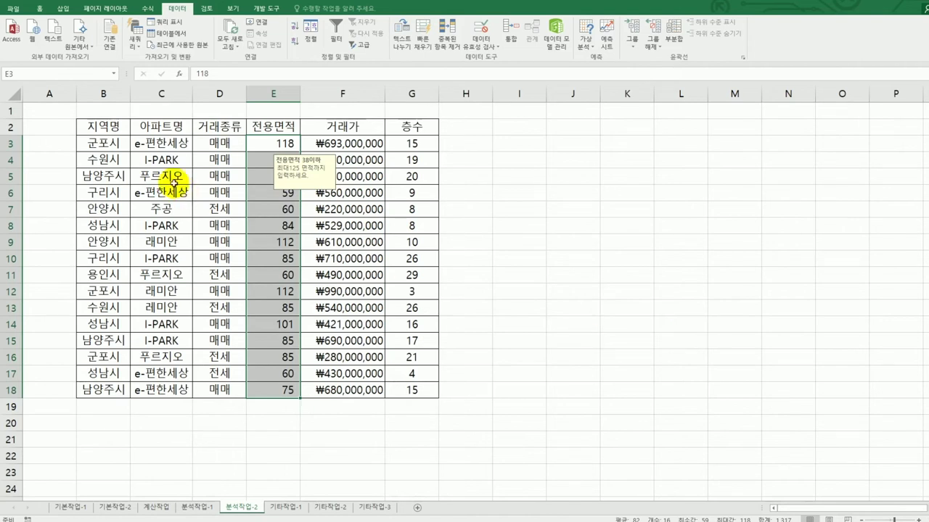
Step: Start a custom sort of the table B2:G18 and set its direction to left to right (왼쪽에서 오른쪽)
drag(120, 129, 199, 178)
drag(298, 221, 401, 392)
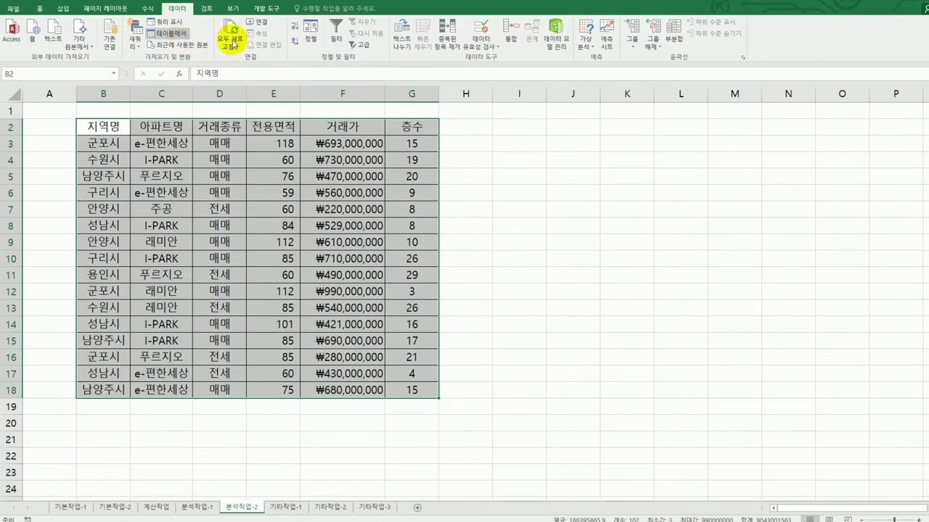
click(309, 33)
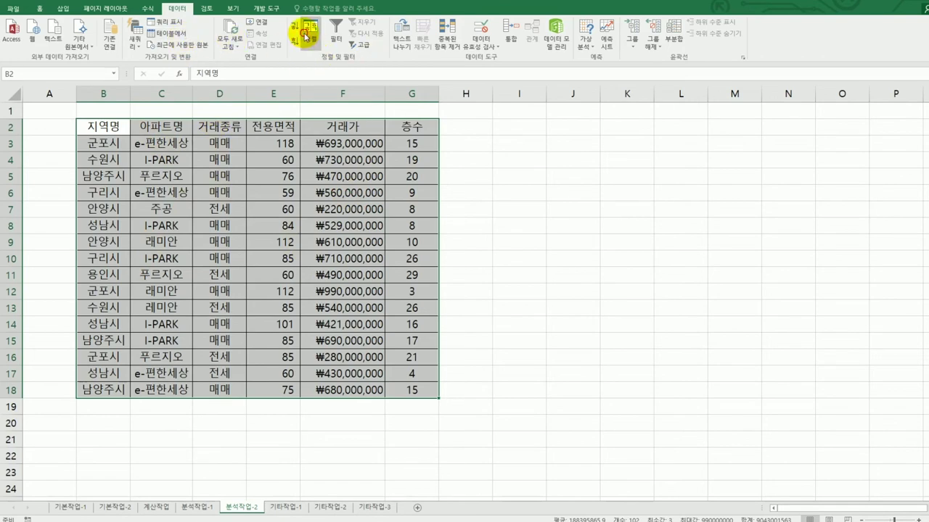
drag(572, 199, 545, 166)
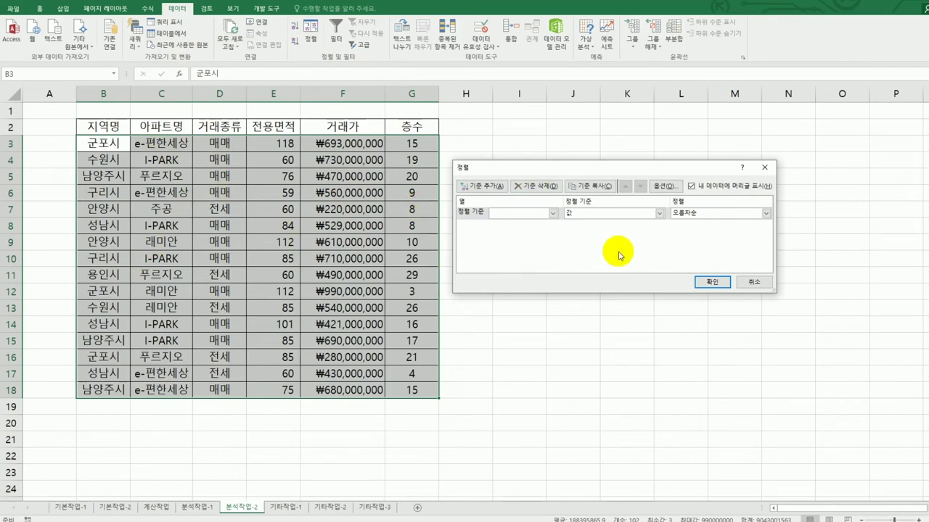
click(663, 187)
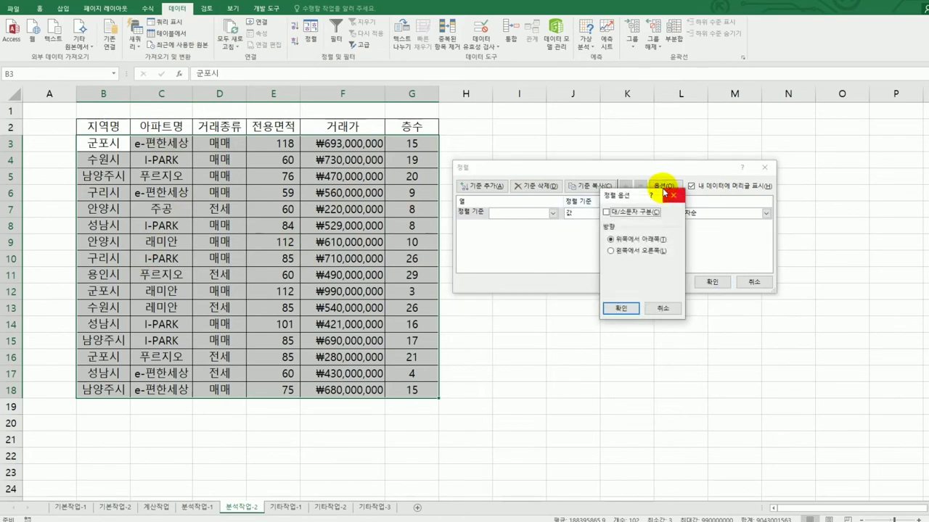
click(653, 251)
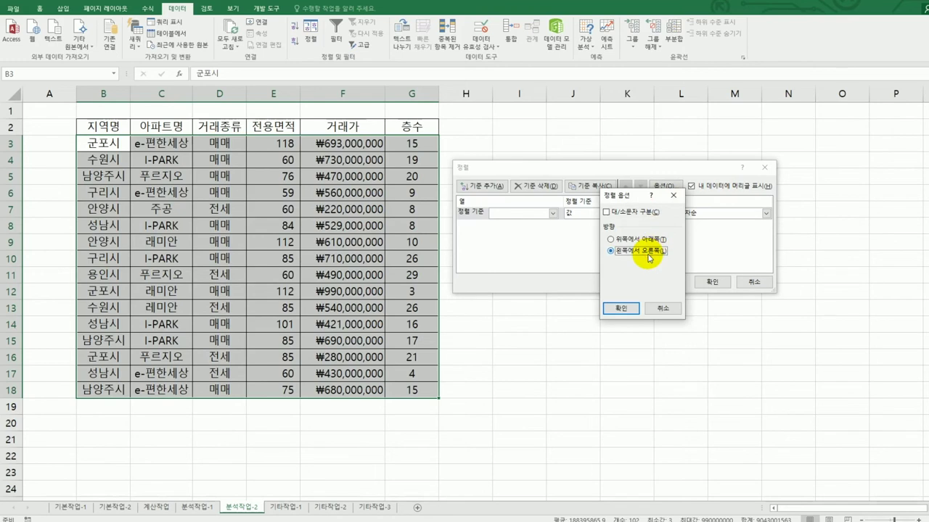
click(621, 308)
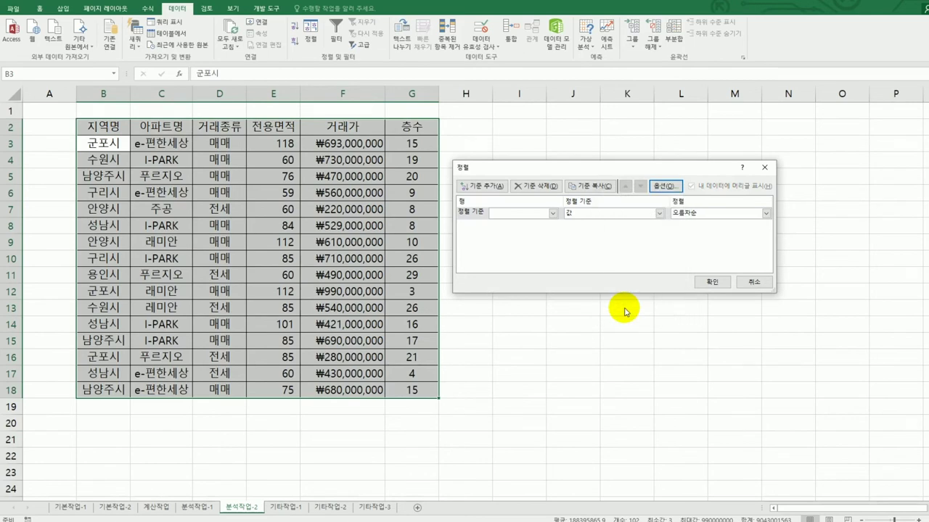
Step: Add a custom sort list with the items 지역명, 거래종류, 아파트명, 전용면적, 층수, 거래가
click(729, 214)
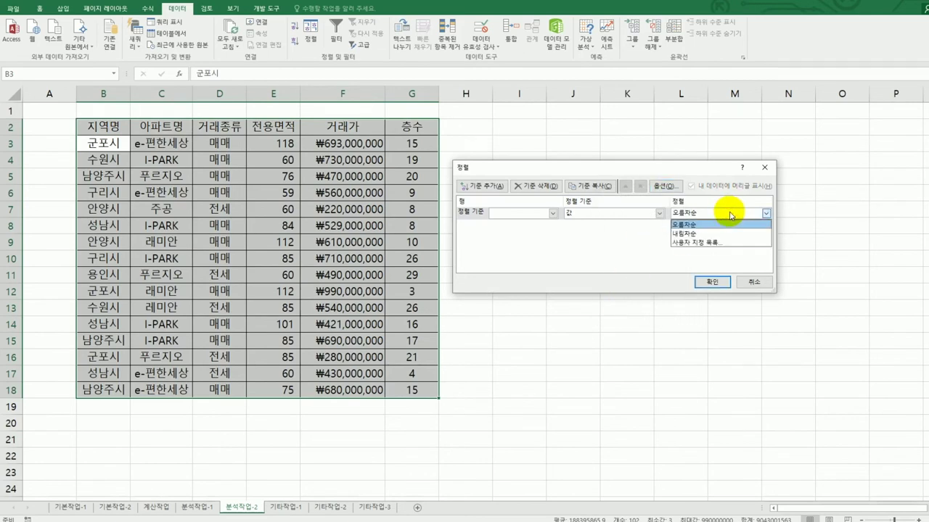
click(724, 242)
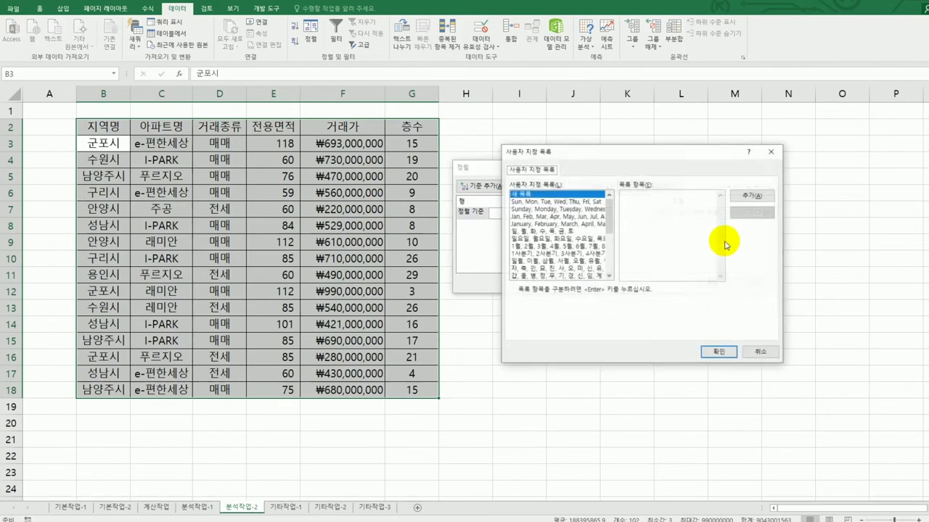
click(654, 226)
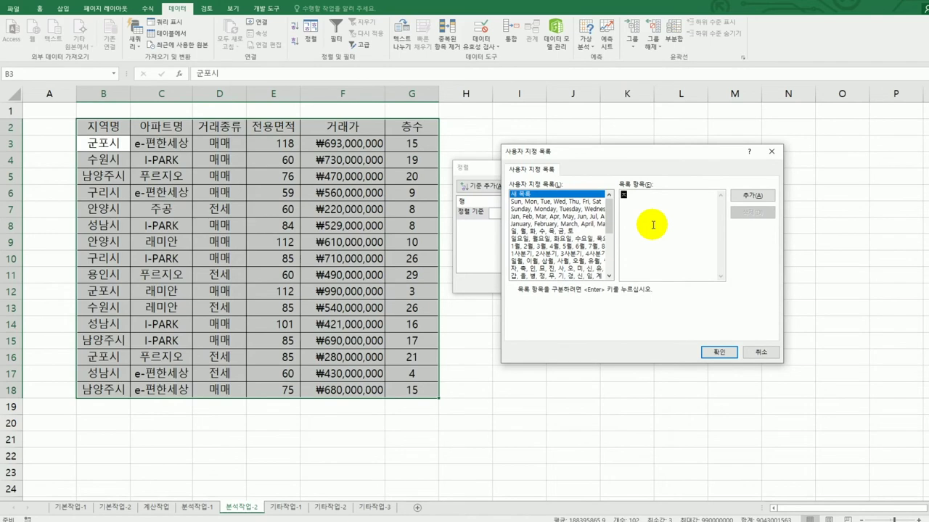
text(지역명)
key(Return)
text(거래종류)
key(Return)
text(아파트명)
key(Return)
text(전용면적)
key(Return)
text(층수)
key(Return)
text(거래가)
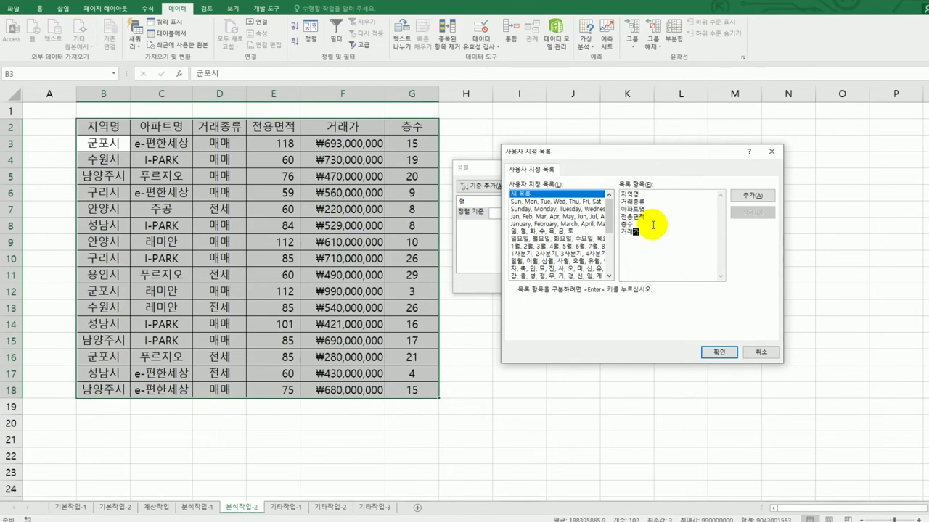
click(735, 198)
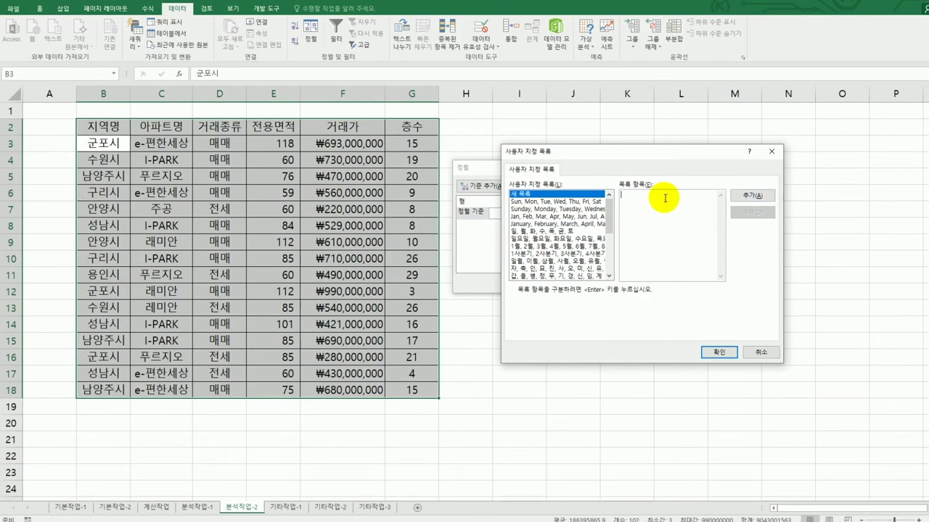
Step: Sort the table columns by row 2 (행 2) in the order of the 지역명, 거래종류, 아파트명, 전용면적, 층수, 거래가 list
drag(609, 209, 606, 265)
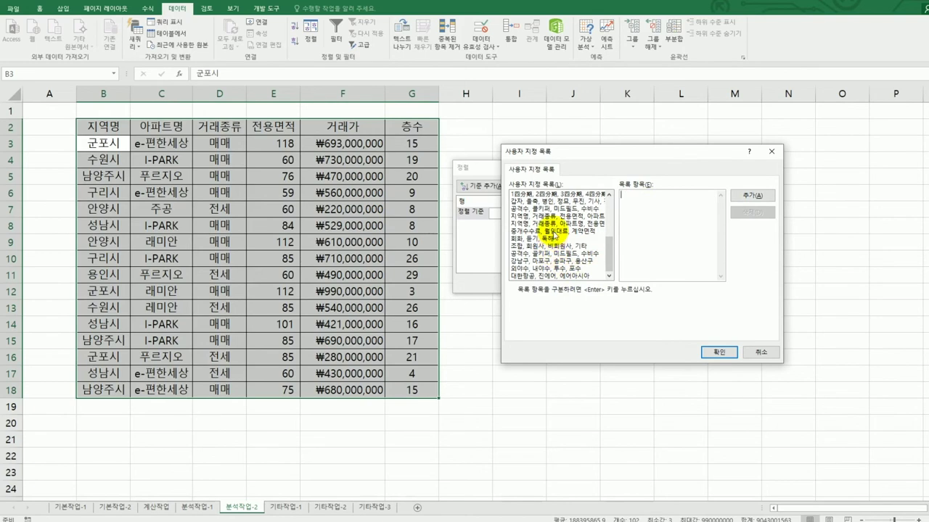
click(555, 224)
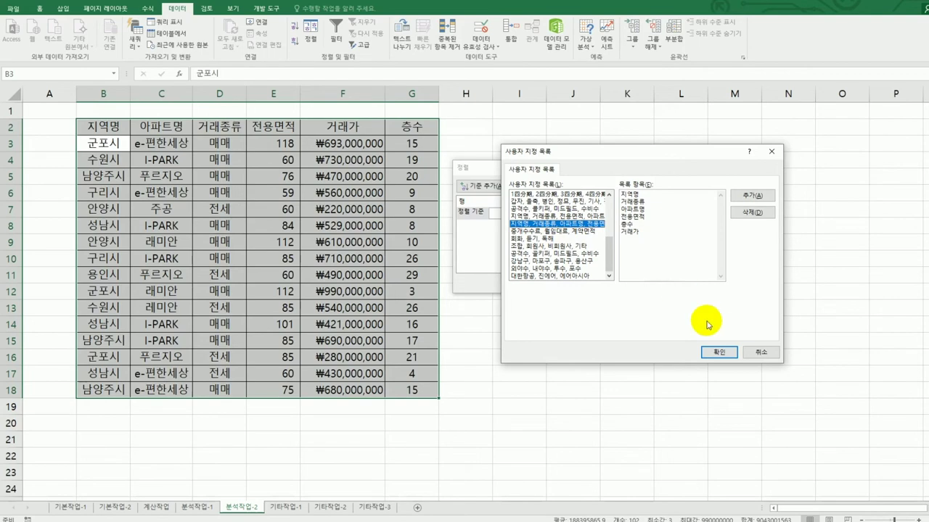
click(715, 352)
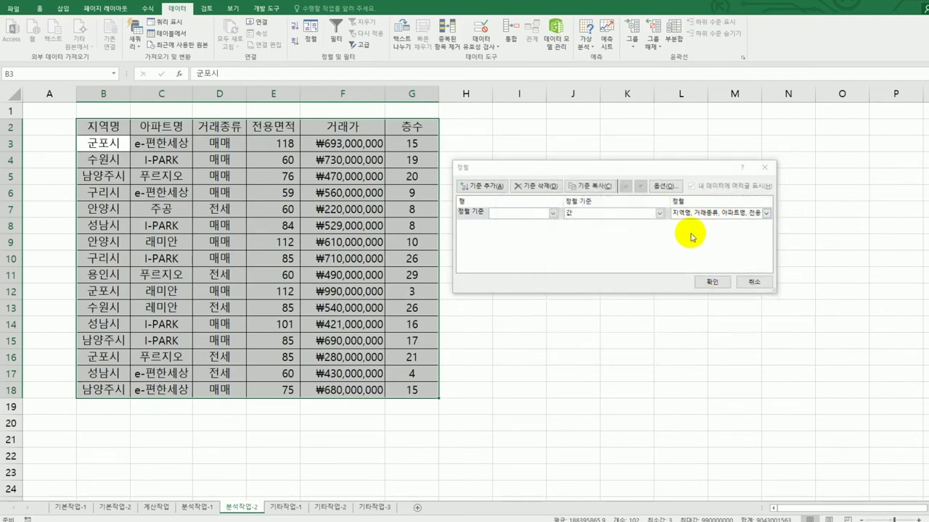
click(552, 213)
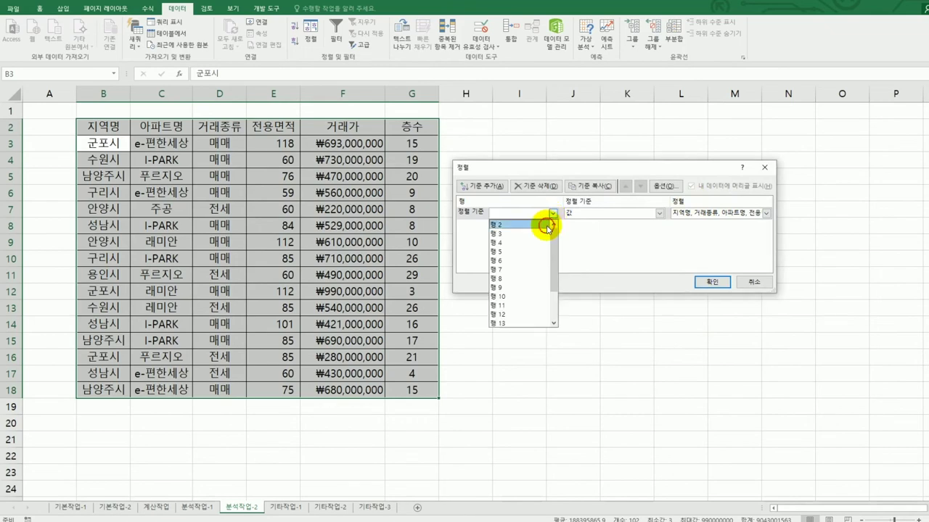
click(547, 226)
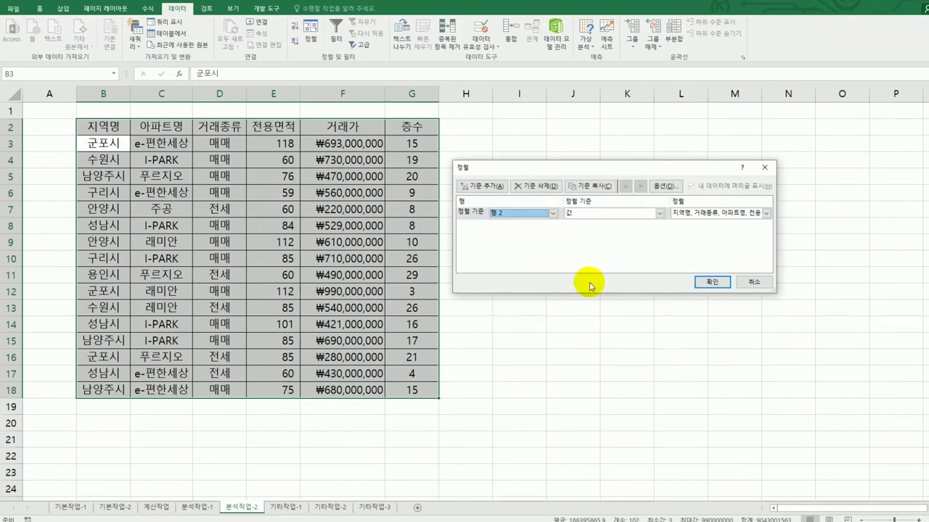
click(703, 283)
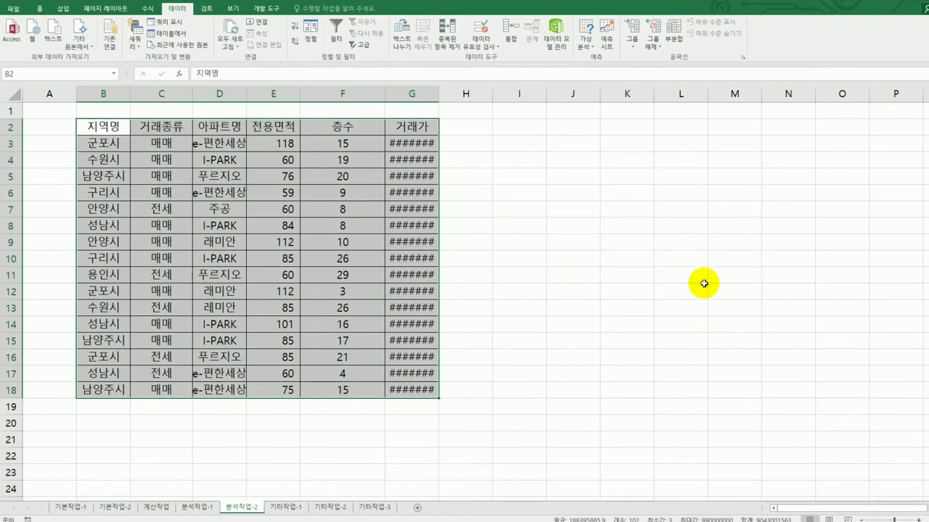
Step: Auto-fit the widths of the 거래가 column G and the 아파트명 column D
double_click(439, 92)
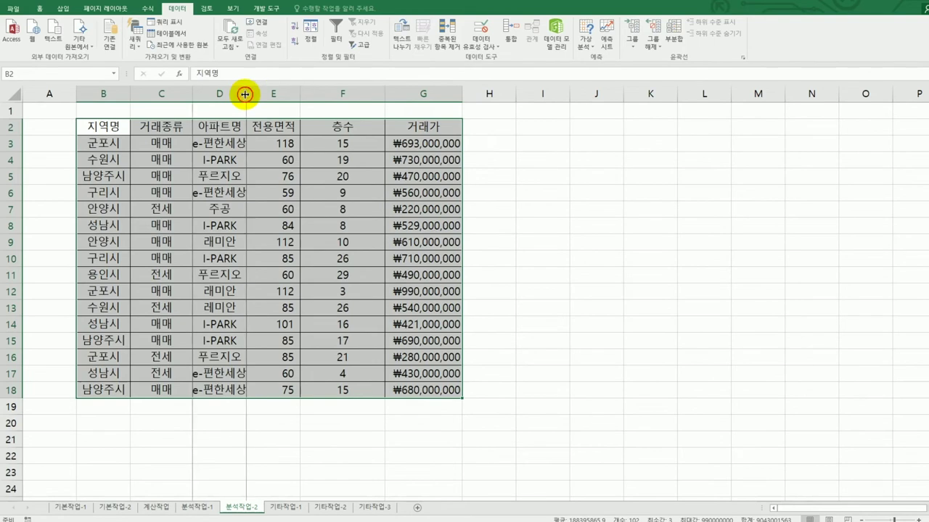
double_click(246, 92)
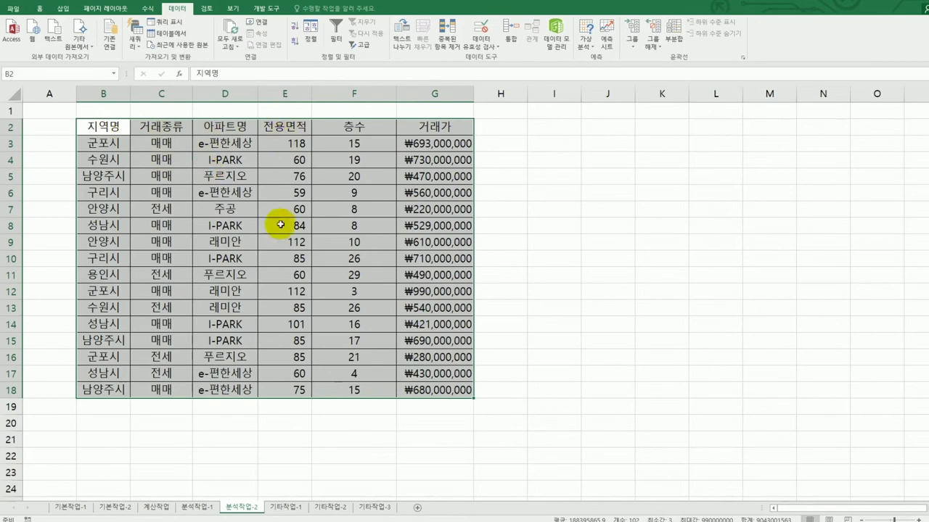
click(532, 345)
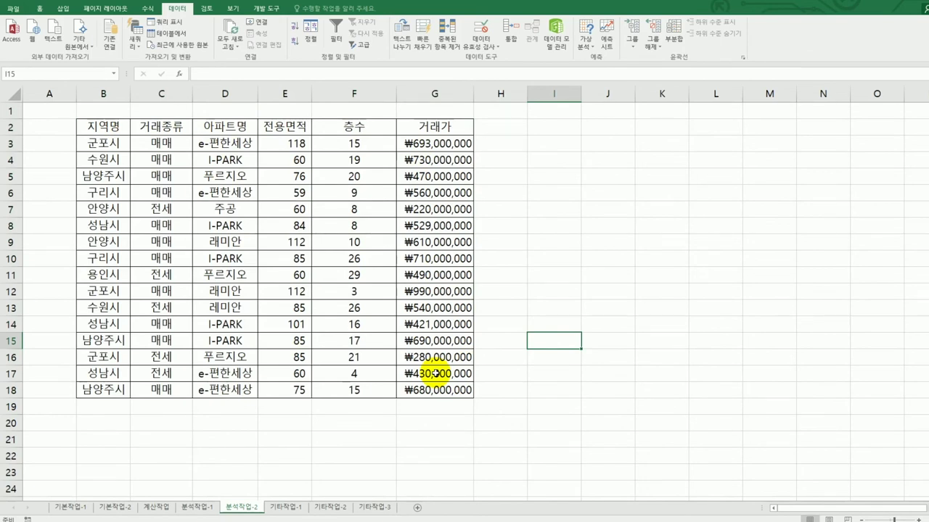
Step: On the 기타작업-1 sheet, add the 수입액 data in C2:C14 to the chart as a new series
click(279, 508)
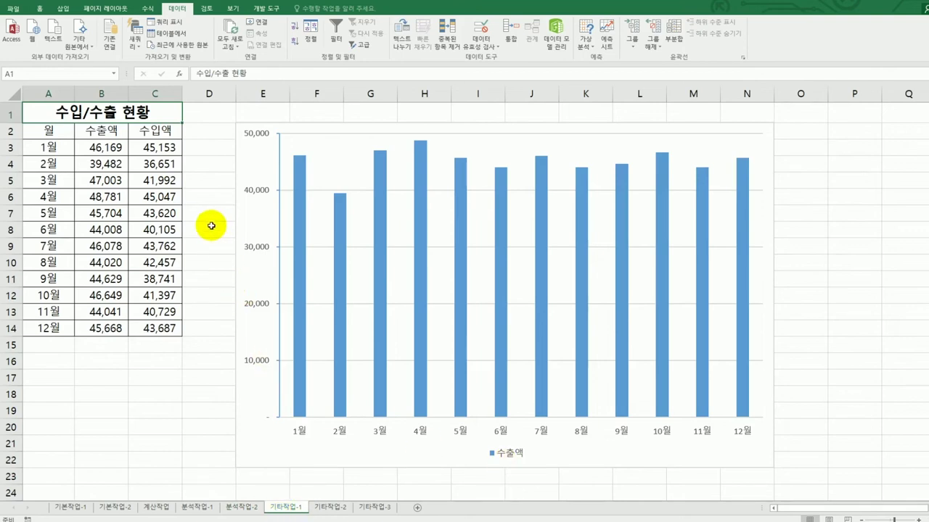
drag(165, 130, 158, 328)
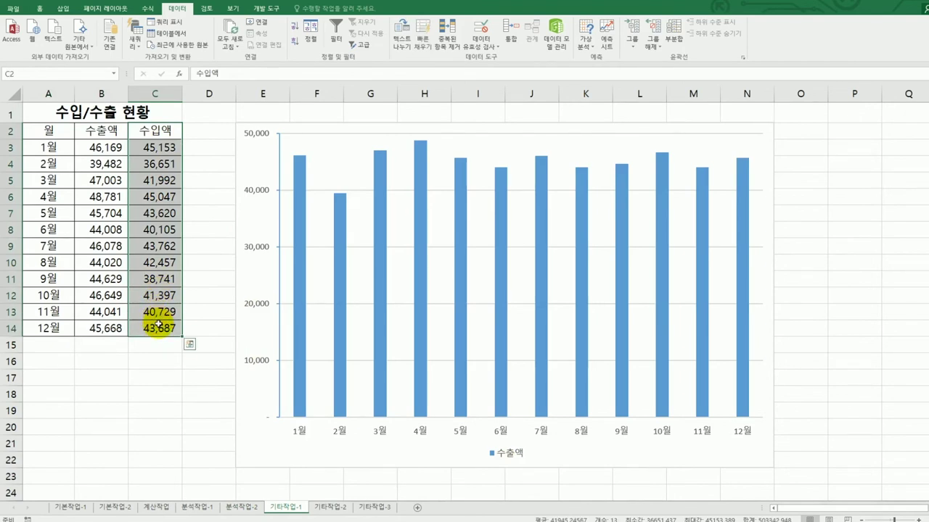
key(ctrl+c)
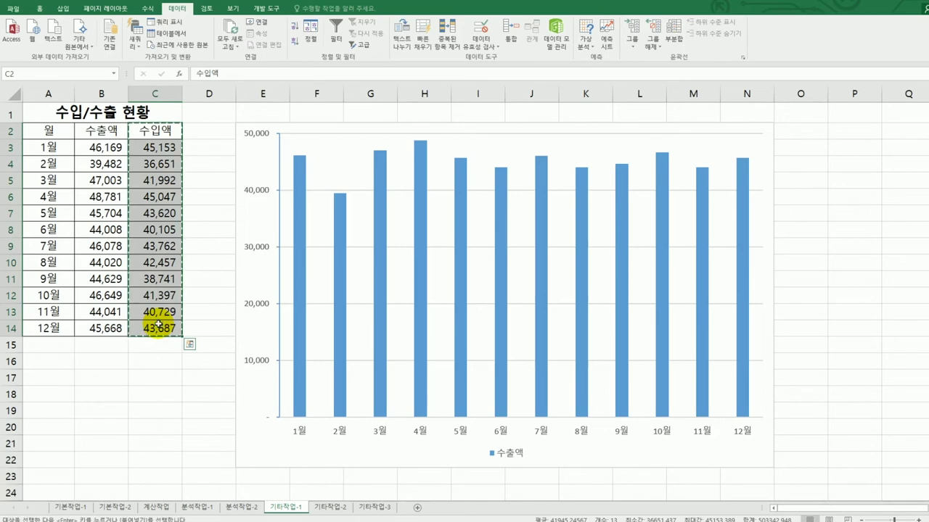
click(575, 459)
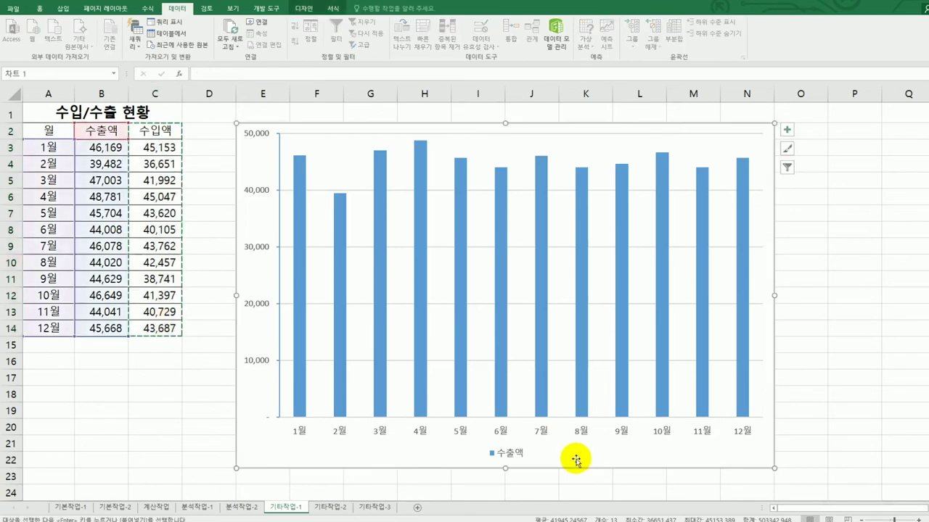
key(ctrl+v)
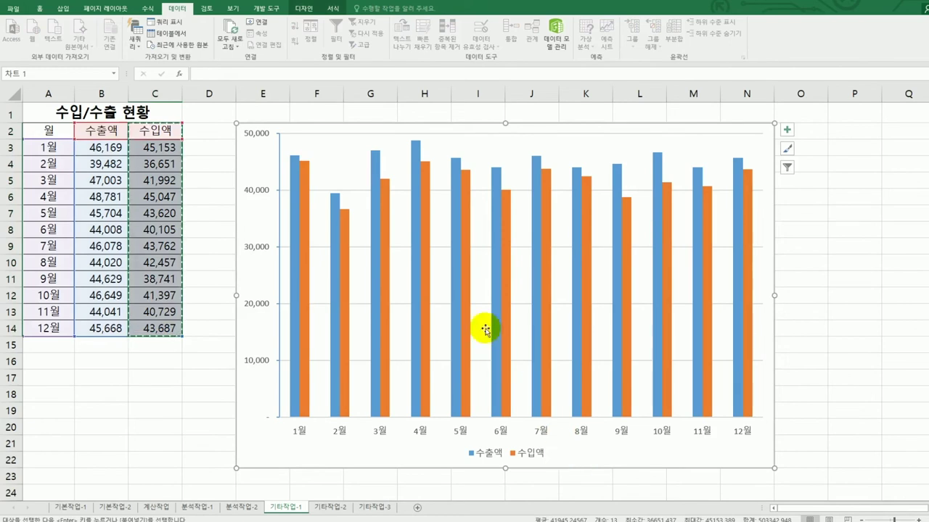
Step: Change the chart type of the 수입액 series to a line with markers (표식이 있는 꺾은선형)
click(467, 297)
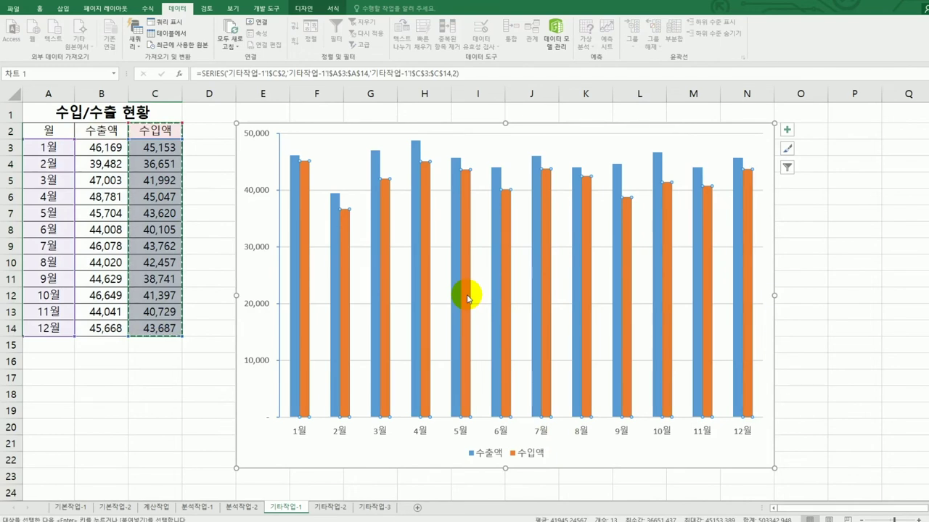
right_click(464, 215)
click(495, 248)
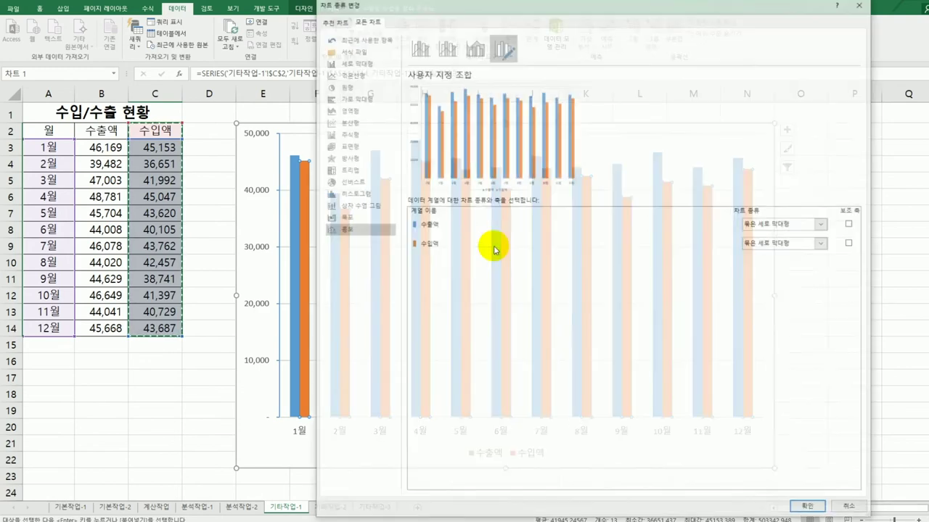
click(794, 244)
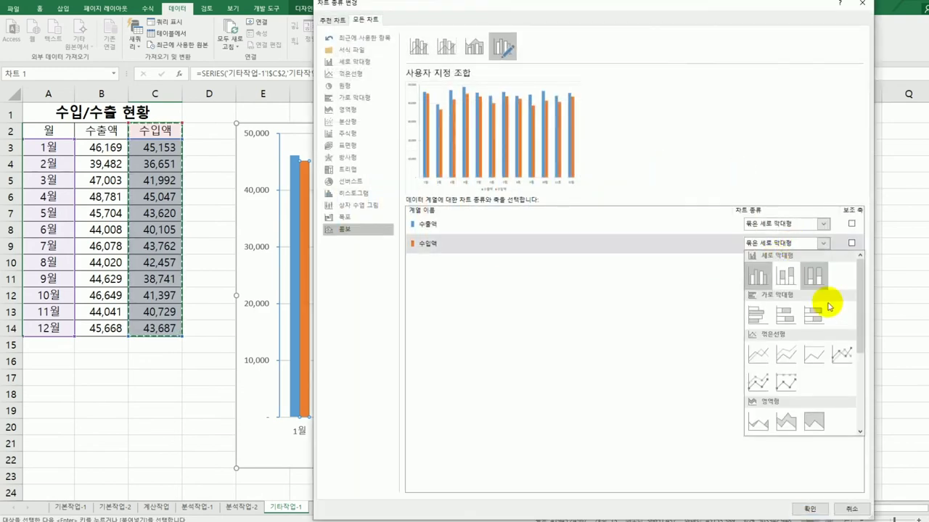
click(842, 354)
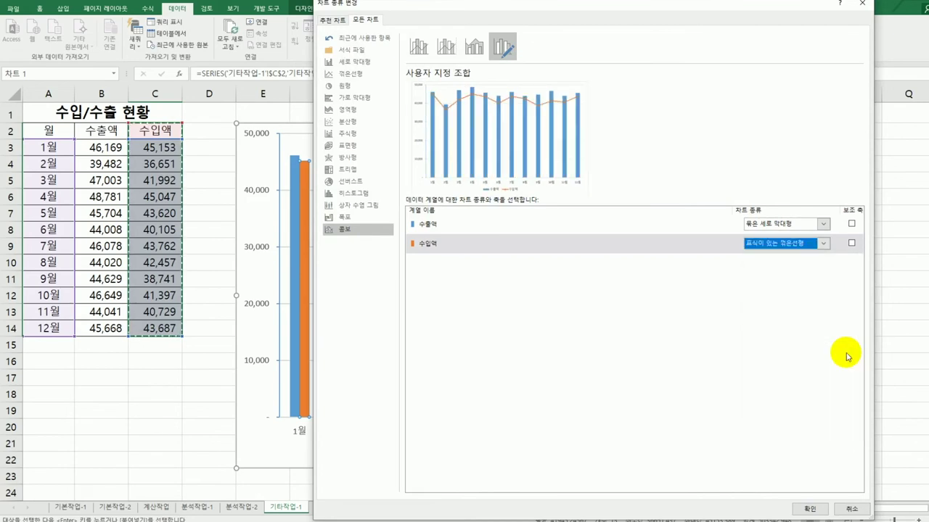
click(819, 511)
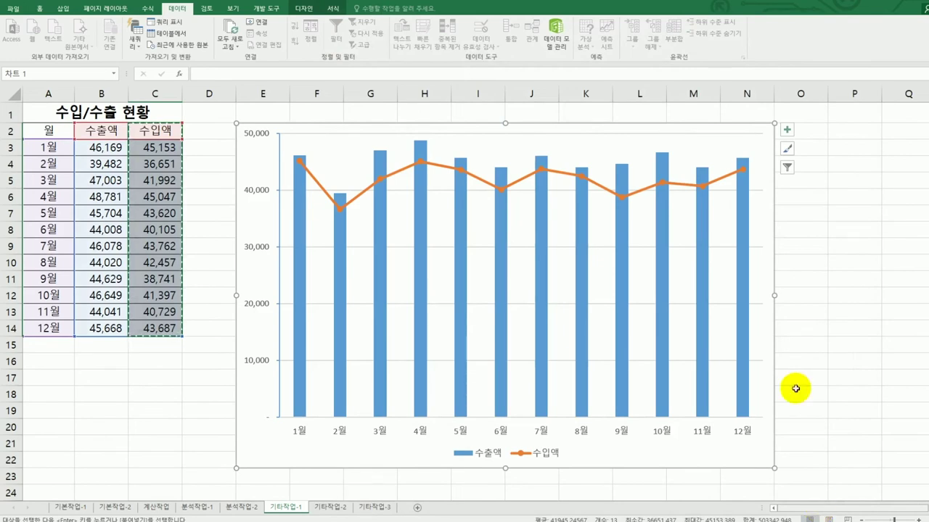
Step: Add a chart title to the chart and set its text to 수입/수출 현황
click(787, 129)
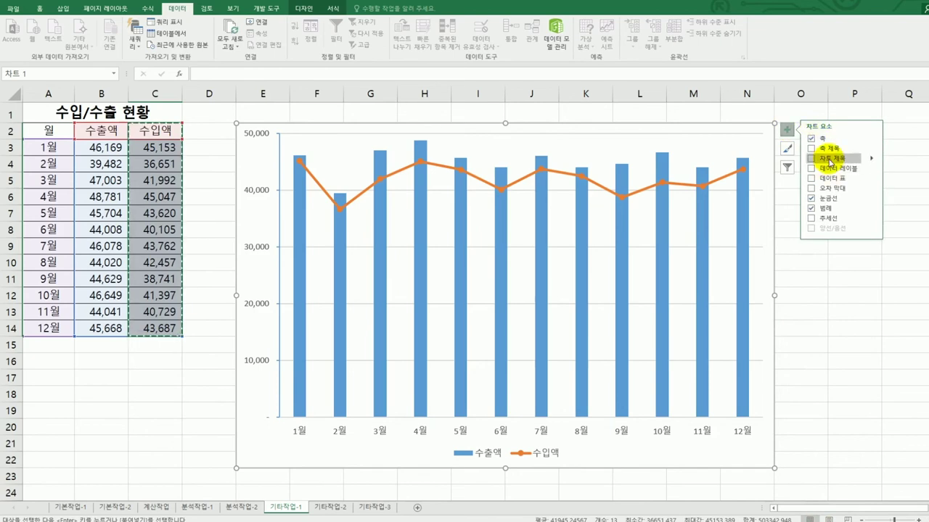
click(829, 158)
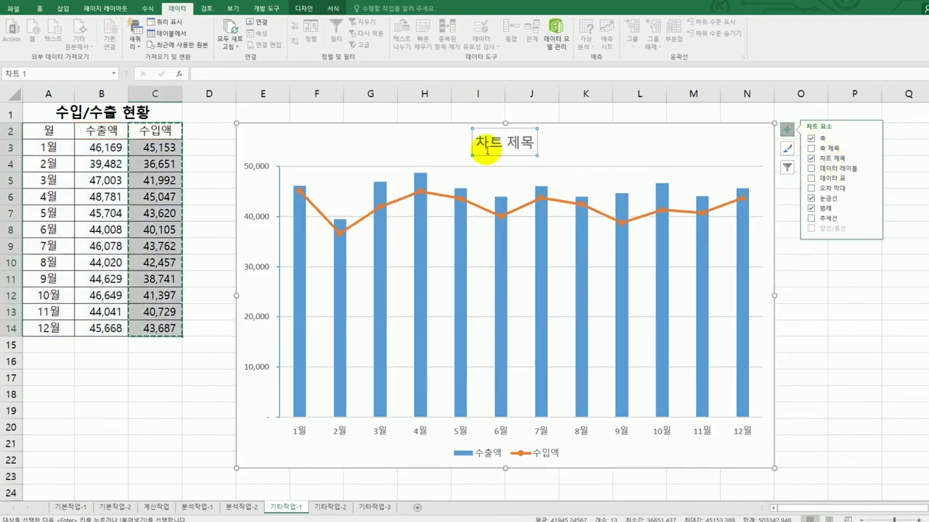
drag(479, 144, 529, 141)
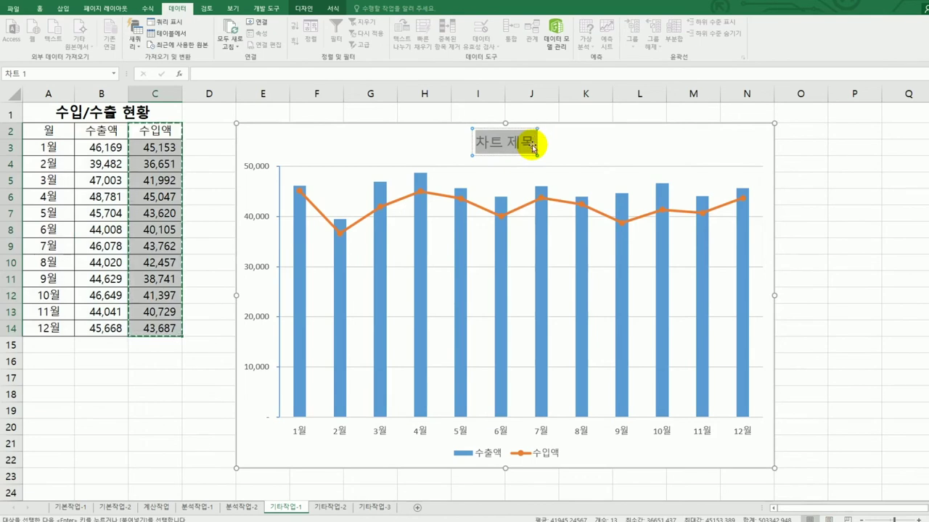
text(수입)
text(/수출)
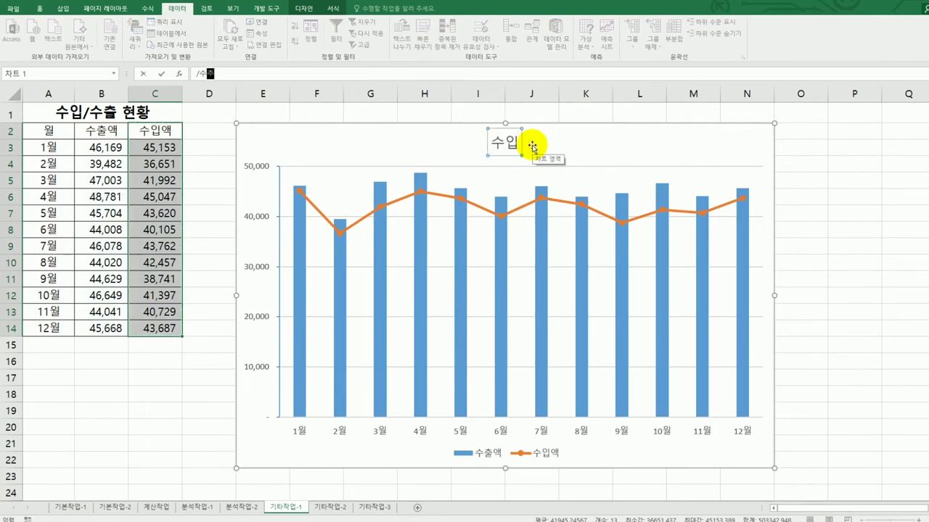
key(BackSpace)
click(512, 143)
key(BackSpace)
key(BackSpace)
key(BackSpace)
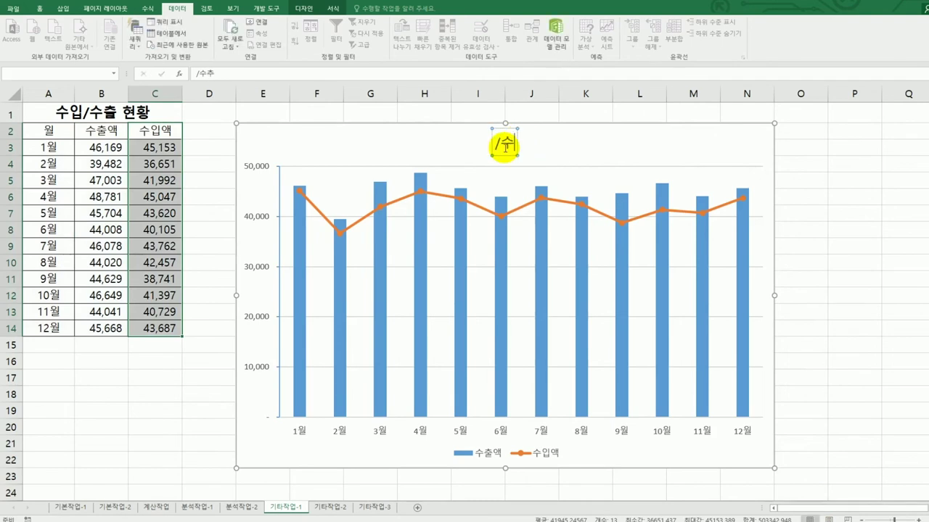
text(수입/수)
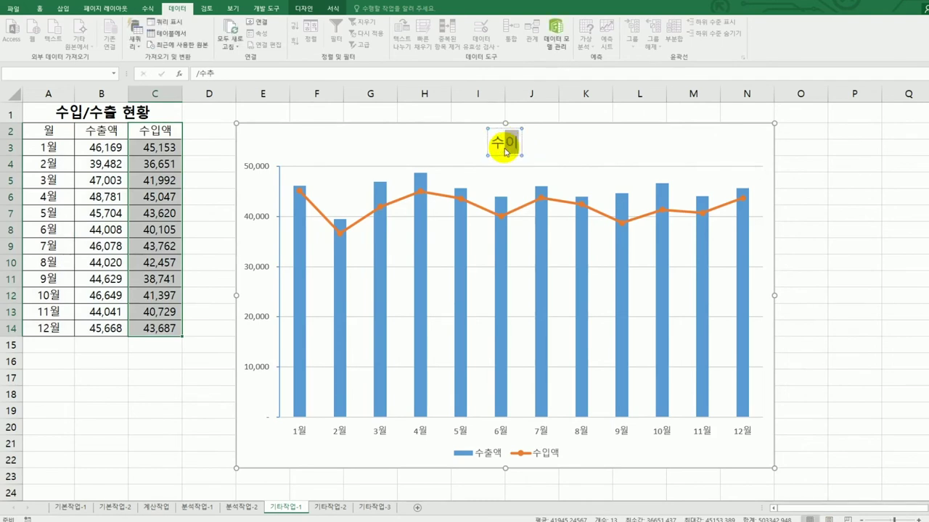
text(출)
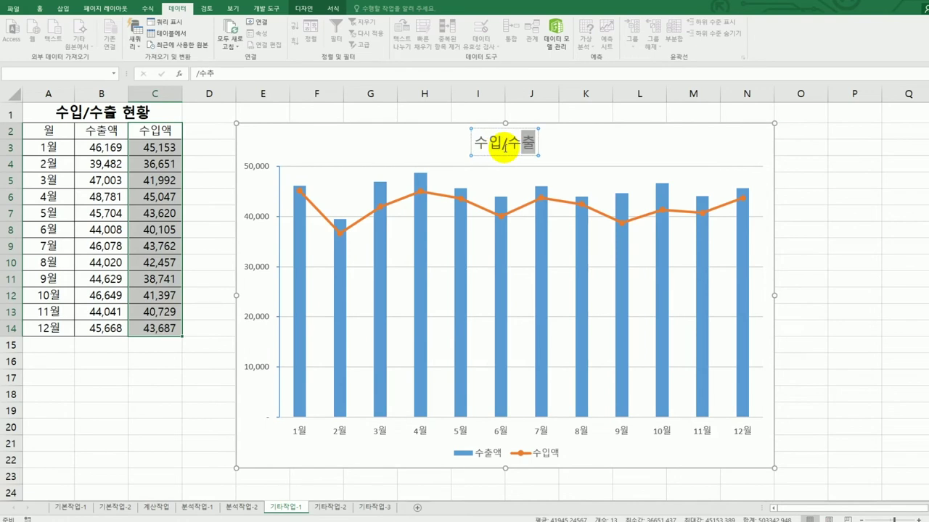
text( 현황)
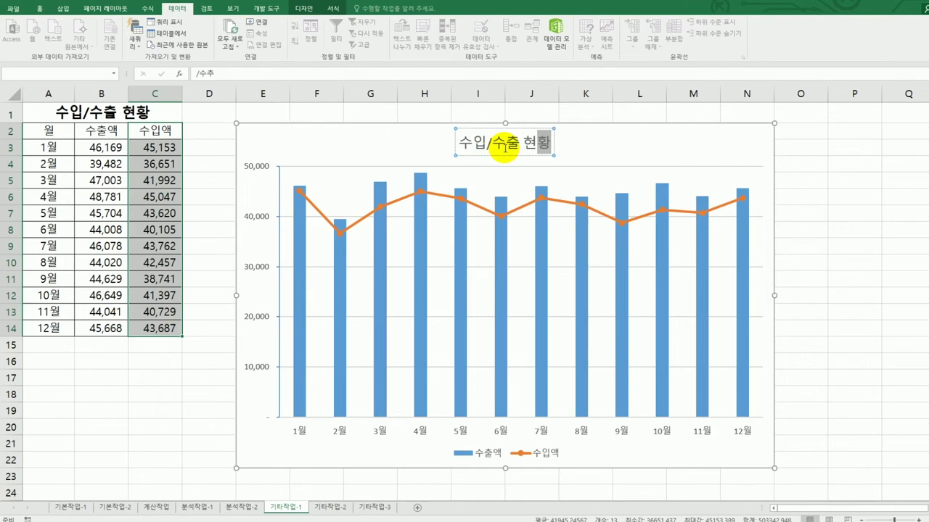
click(758, 149)
Step: Add a primary vertical axis title (기본 세로) to the chart with the text 금액
click(788, 132)
mouse_move(870, 149)
click(908, 158)
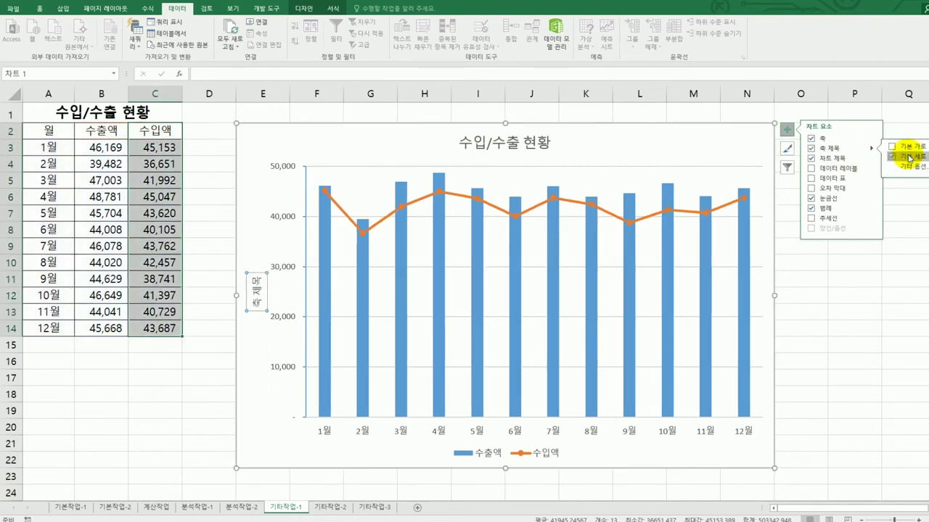
click(255, 282)
drag(250, 276, 261, 308)
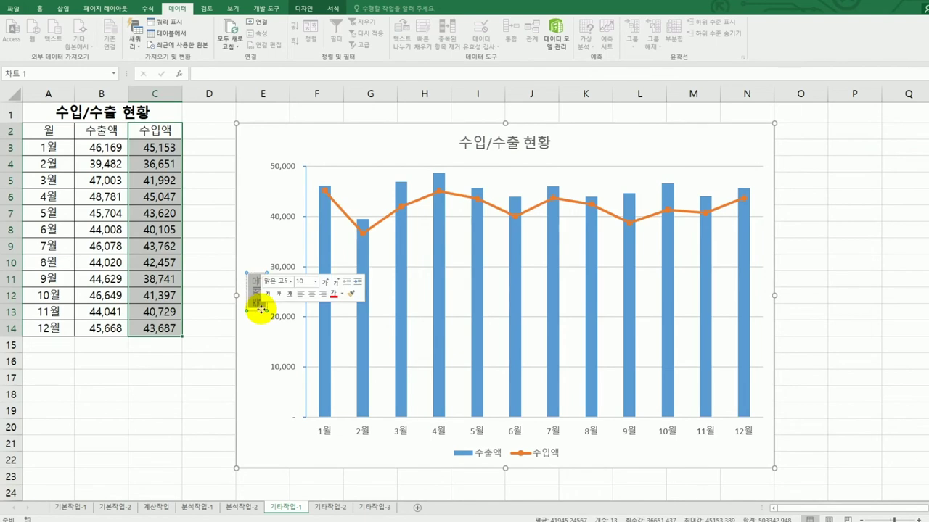
text(ㅁ)
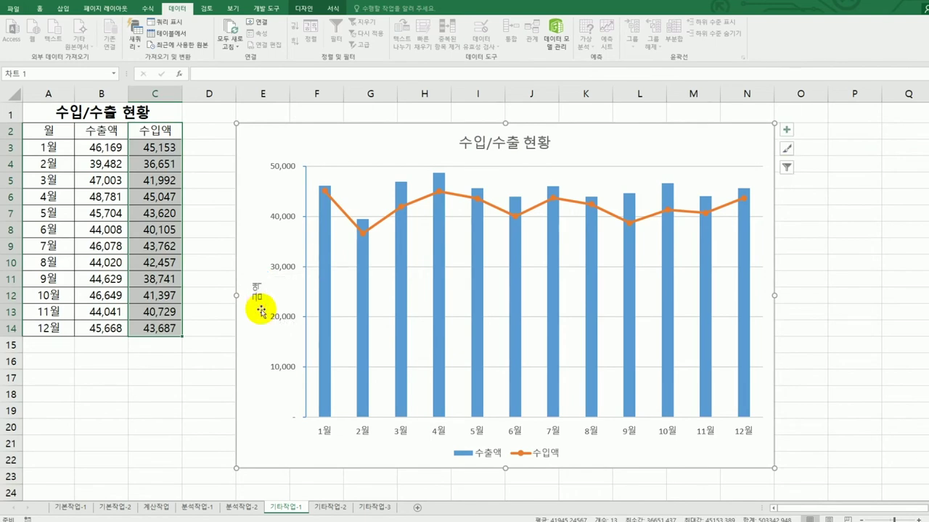
Step: Set the text direction of the 금액 axis title to 세로
right_click(256, 299)
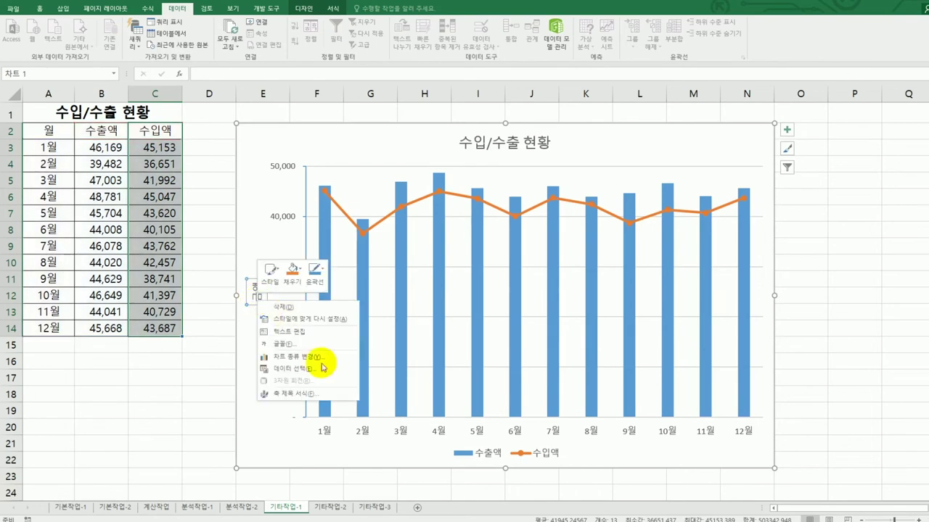
click(323, 397)
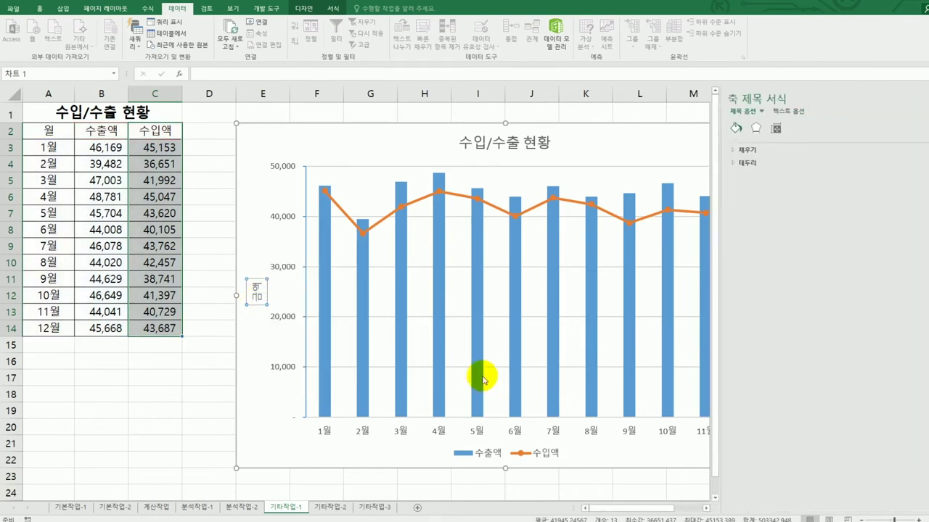
click(776, 128)
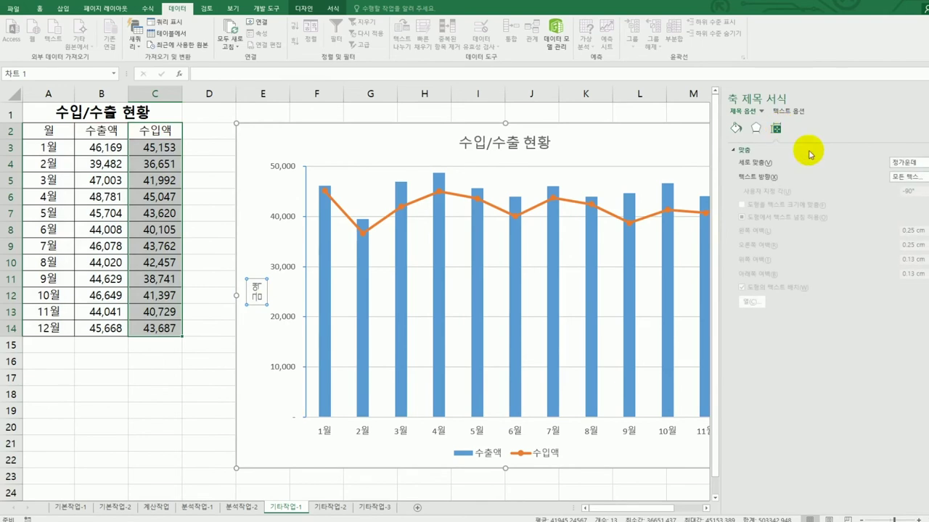
click(903, 176)
click(908, 227)
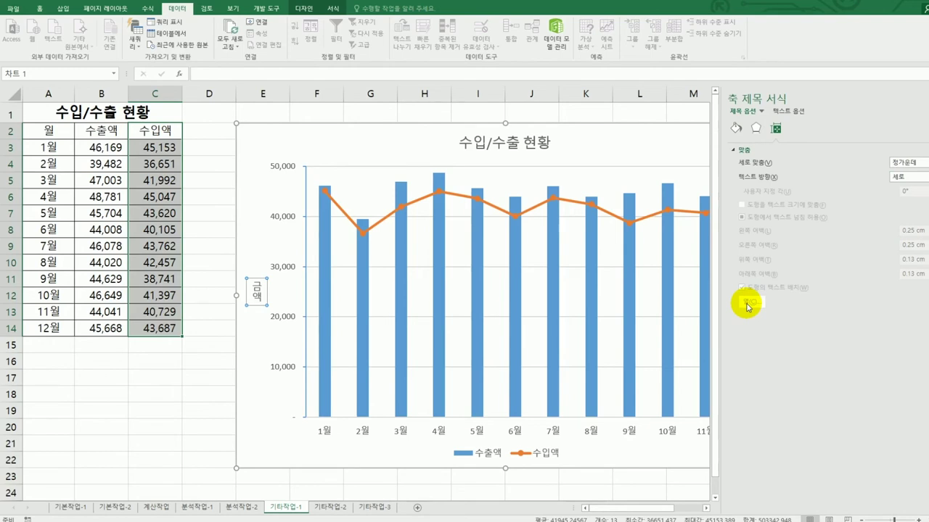
Step: Set the font size of the 수입/수출 현황 chart title to 14
click(521, 154)
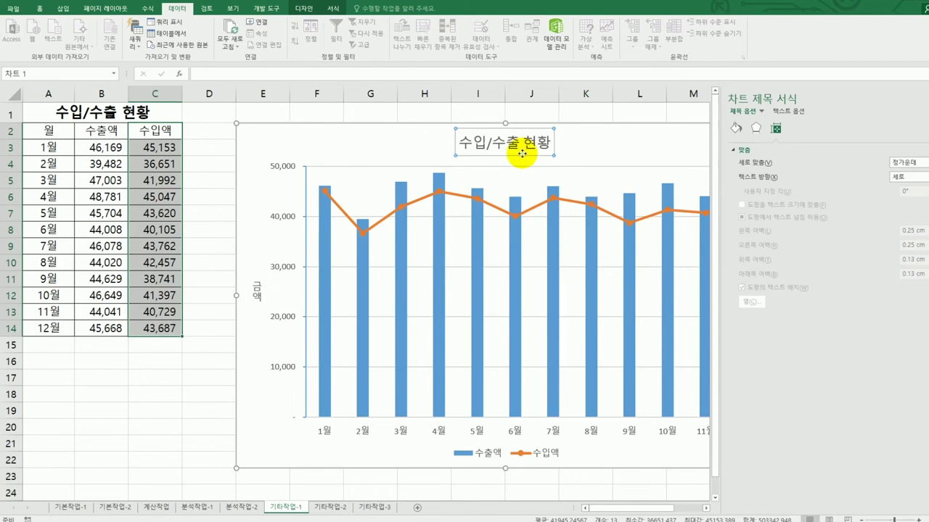
click(39, 9)
click(166, 26)
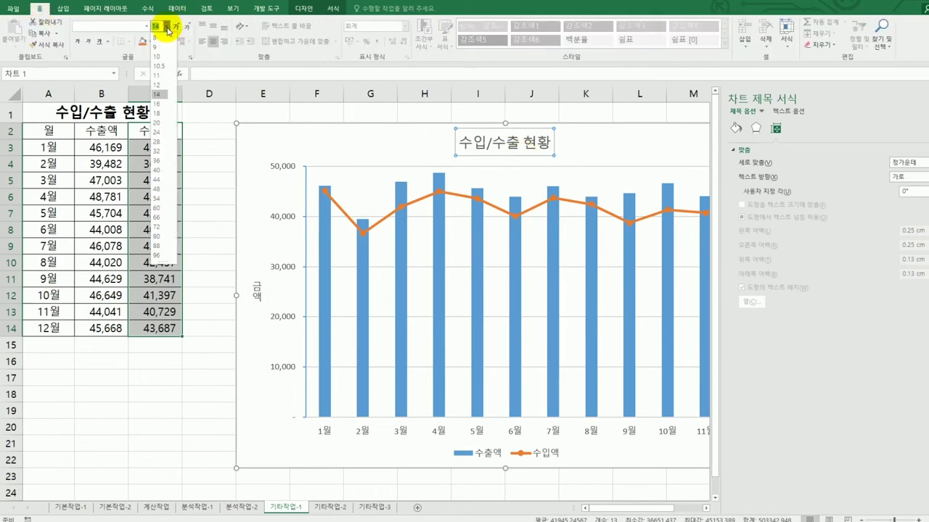
click(182, 90)
click(160, 93)
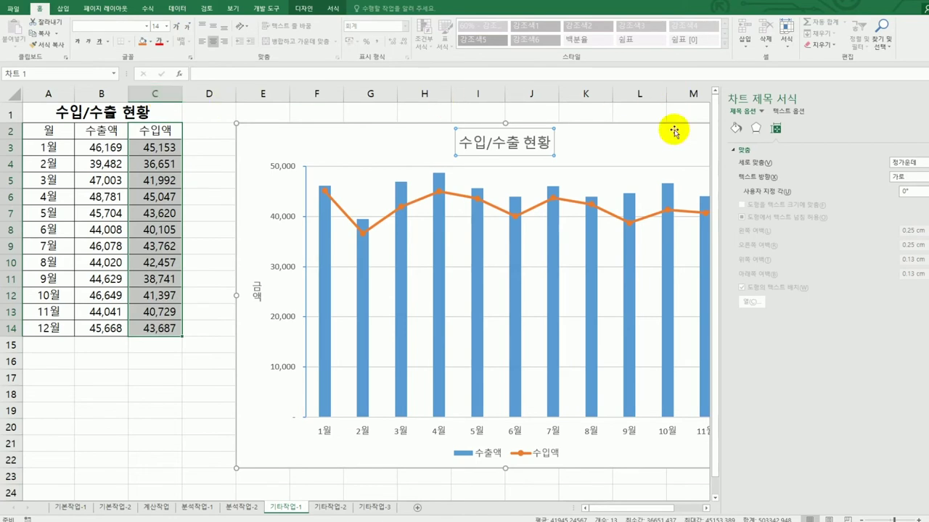
Step: Add primary major vertical gridlines (기본 주 세로) to the chart
click(705, 509)
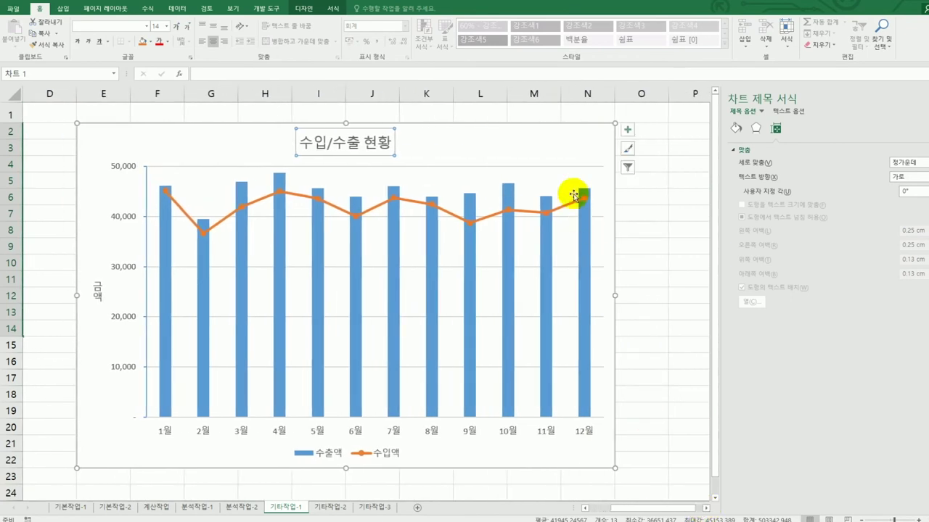
click(628, 130)
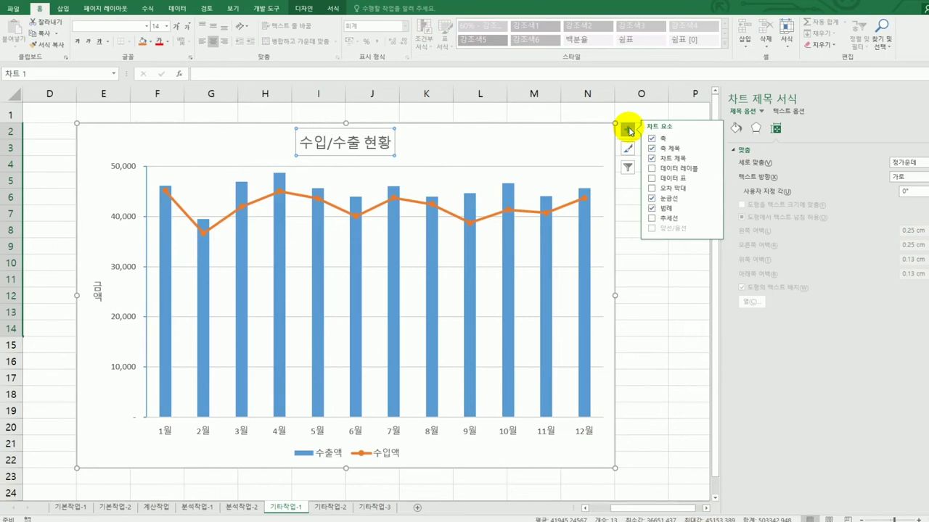
click(711, 202)
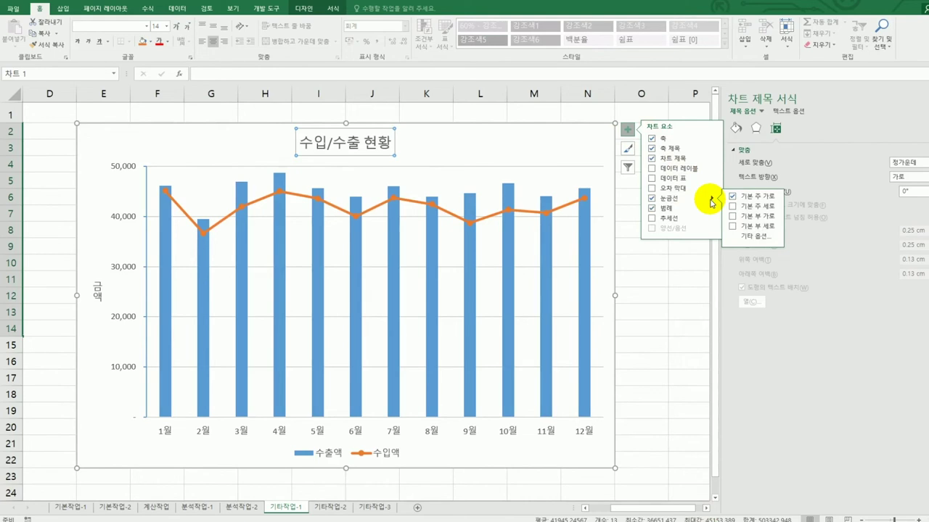
click(778, 210)
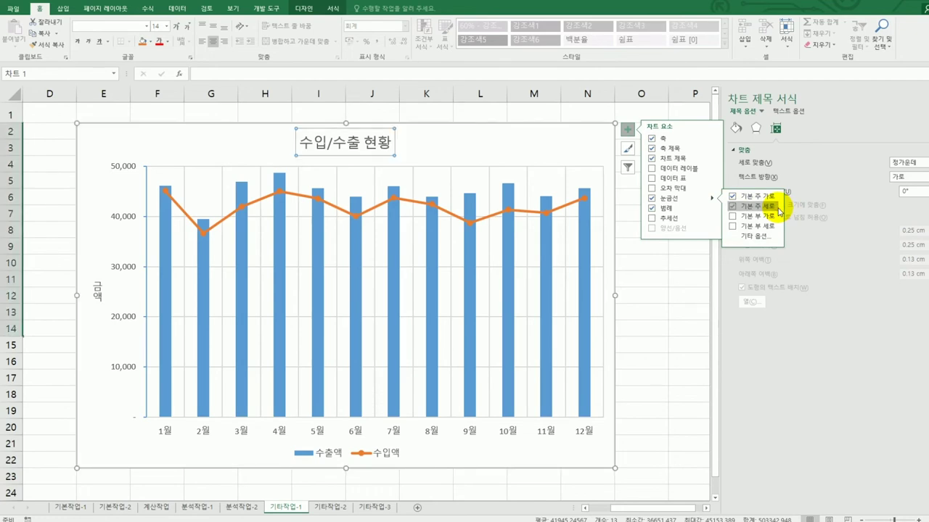
Step: Set the major unit (주 단위) of the chart's vertical value axis to 5000
click(124, 167)
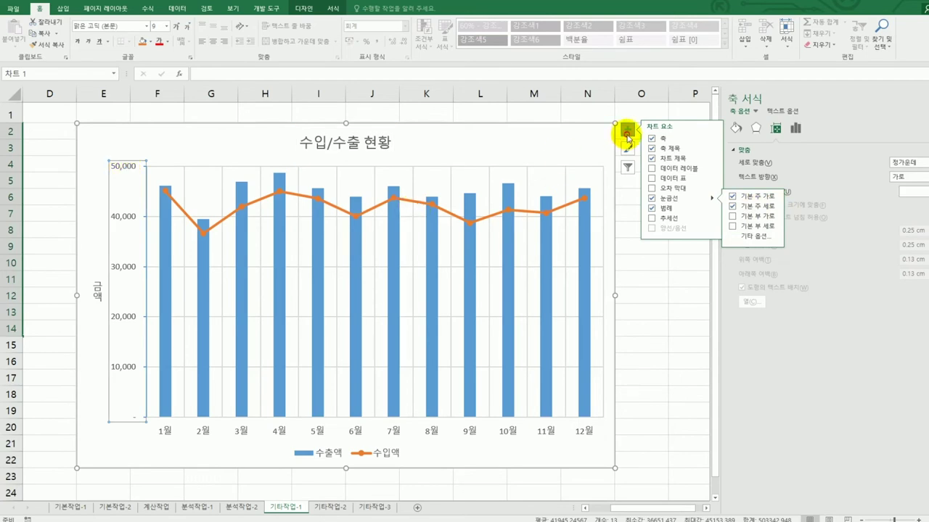
click(795, 128)
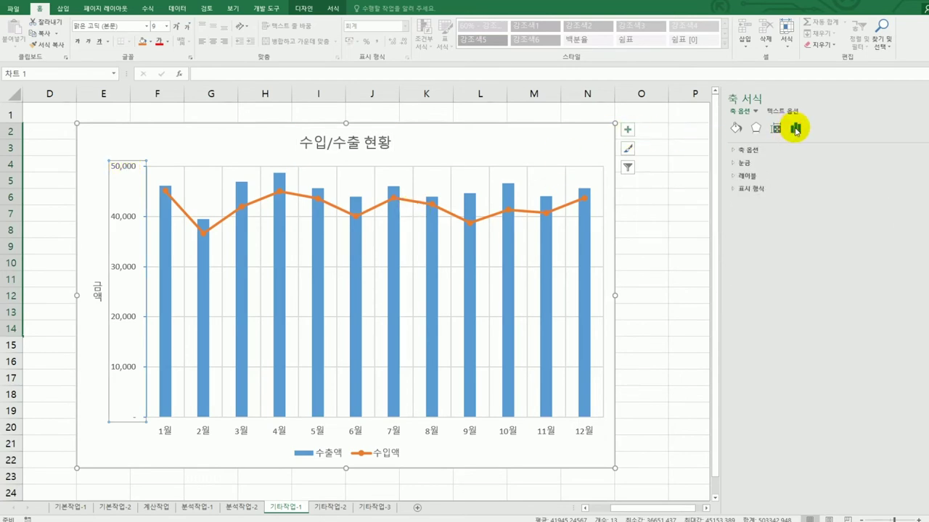
click(771, 149)
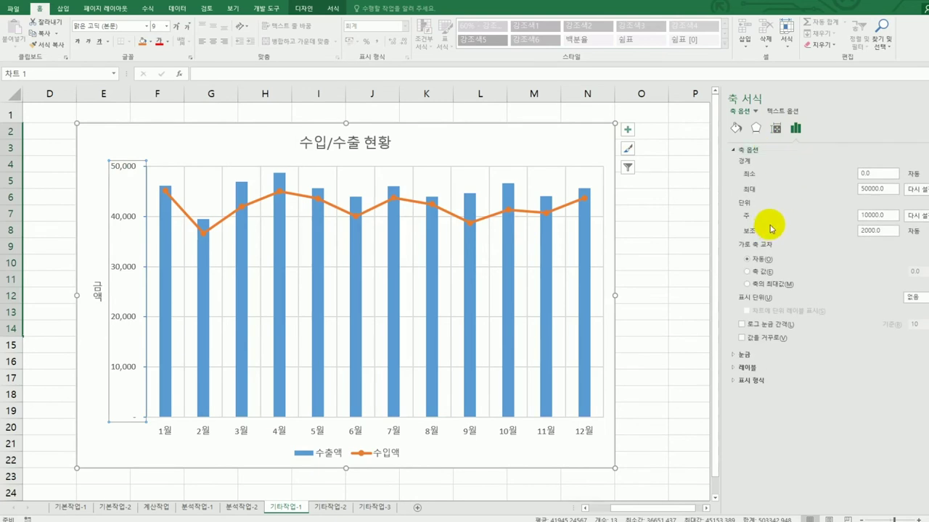
drag(887, 215, 843, 214)
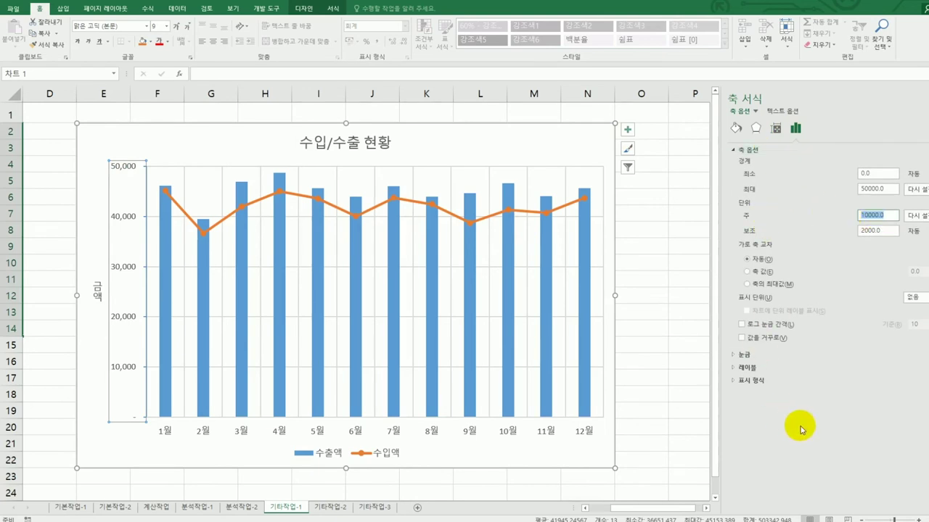
text(5000)
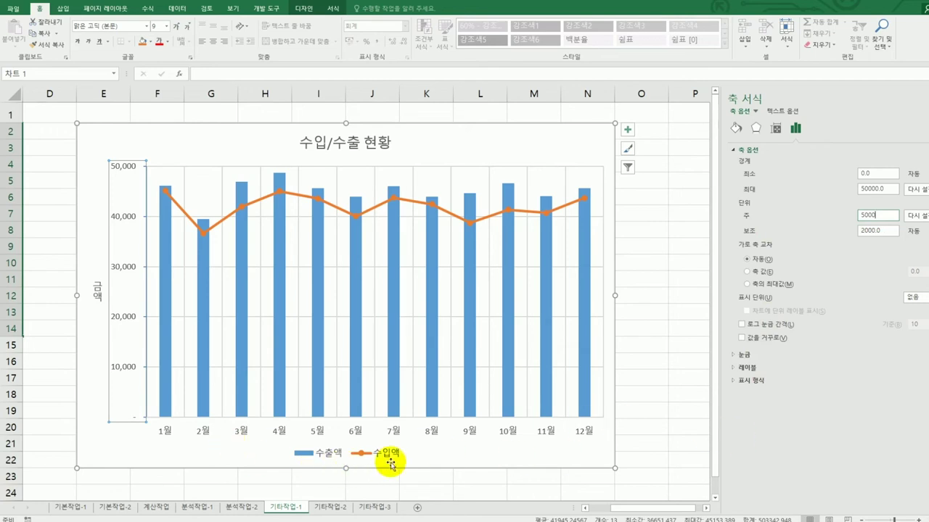
Step: Add a data label to only the 2월 data point of the 수입액 series
click(203, 230)
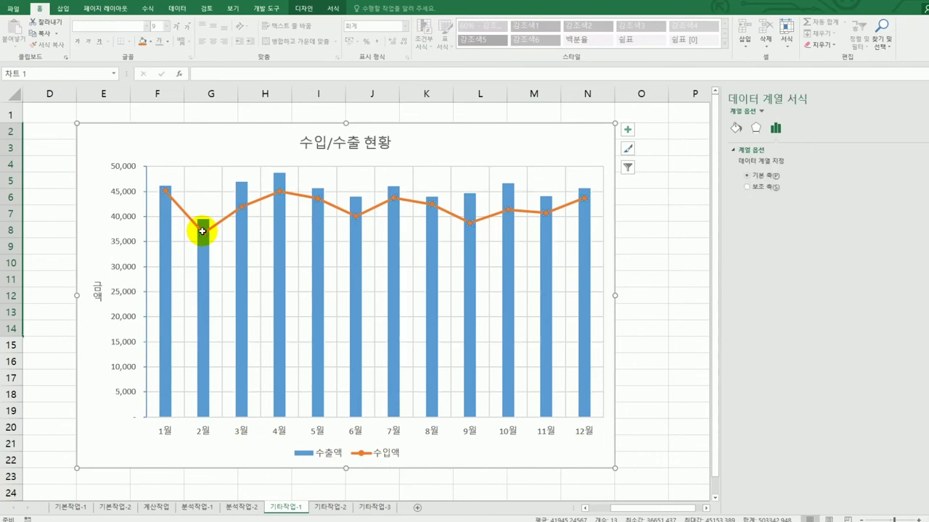
click(203, 230)
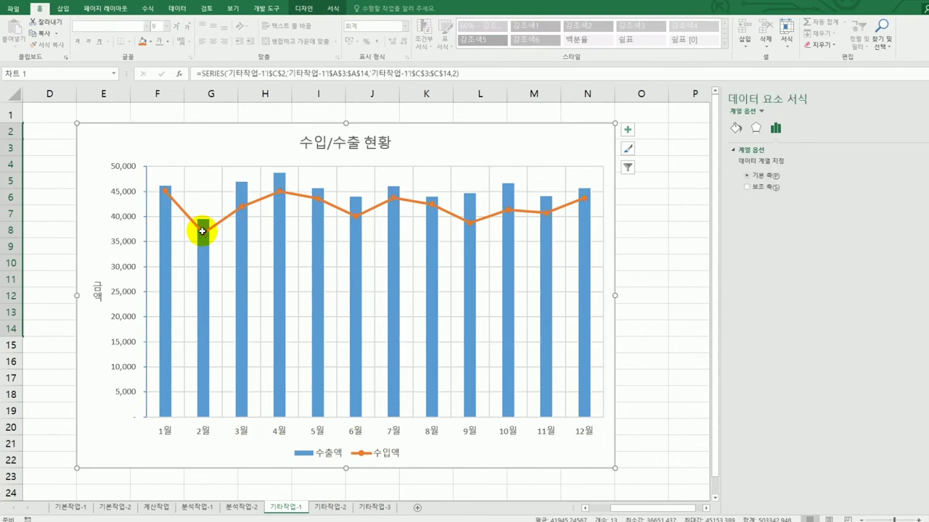
right_click(202, 230)
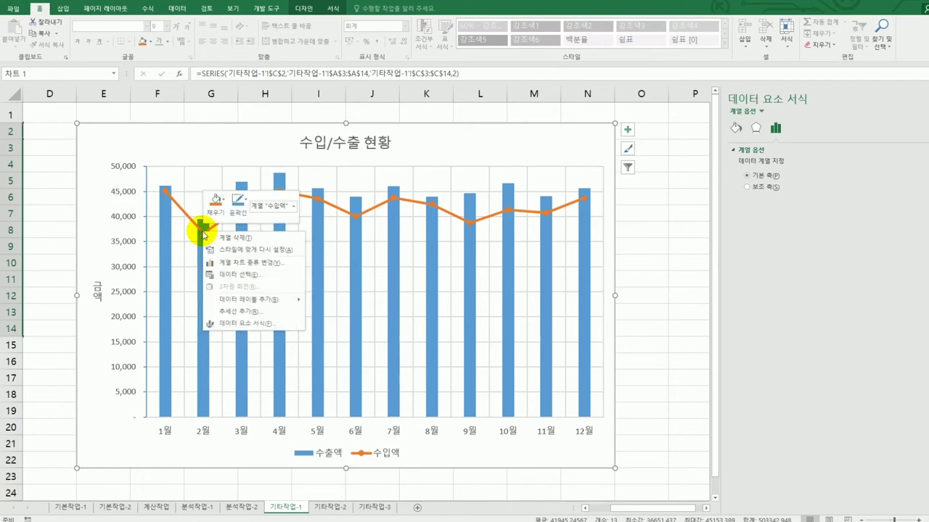
click(260, 303)
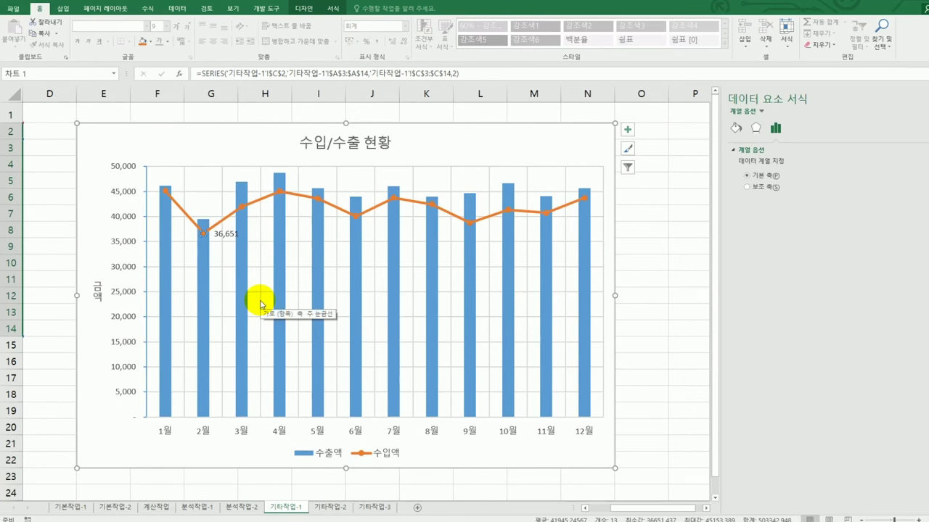
Step: Apply rounded corners (둥근 모서리) to the border of the chart area
click(560, 145)
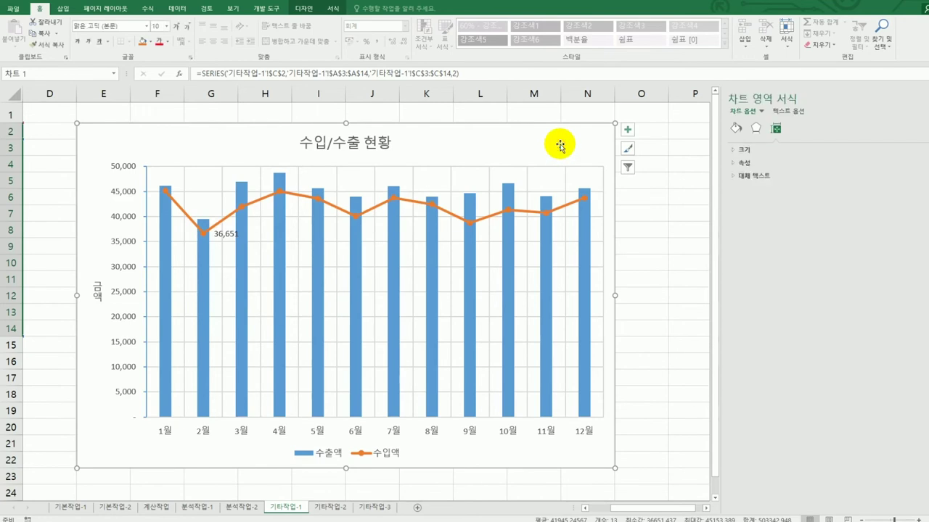
click(736, 128)
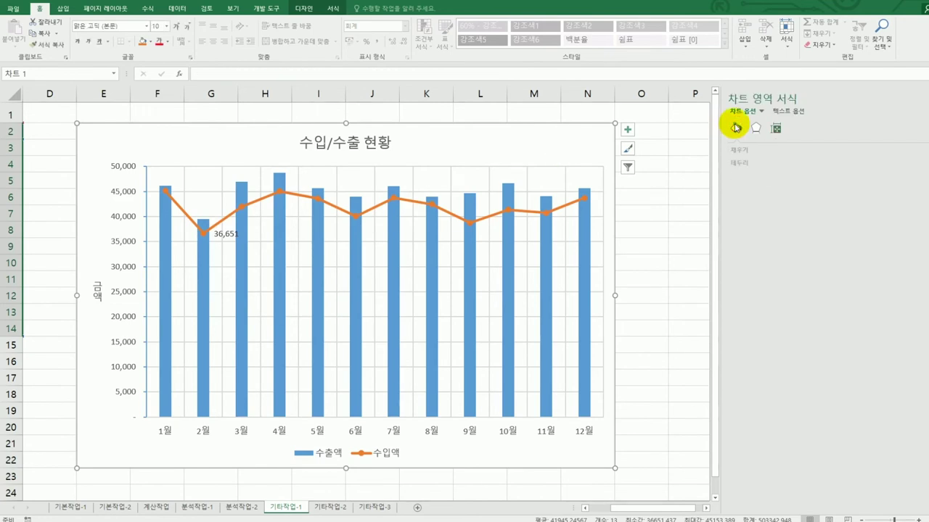
click(749, 164)
click(780, 403)
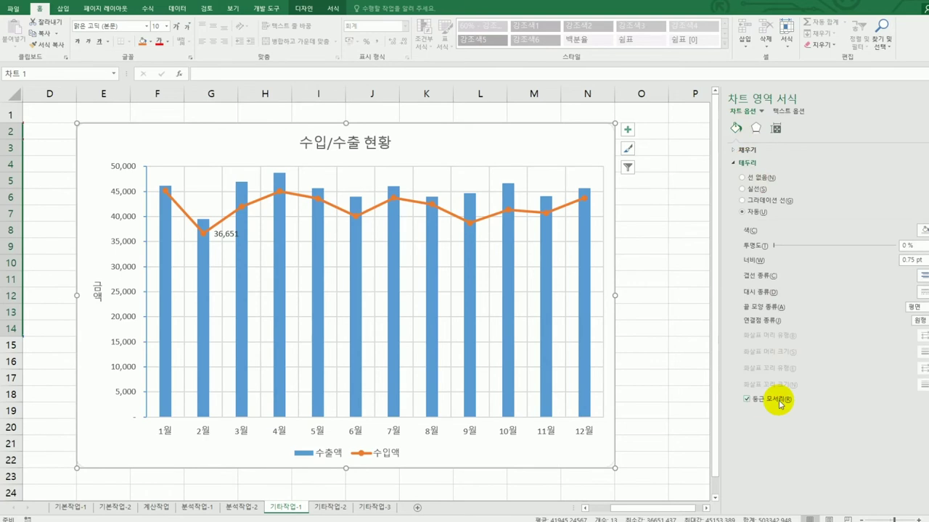
Step: Apply the 미세 효과 - 파랑, 강조 1 shape style to the chart's plot area and close the formatting pane
click(466, 178)
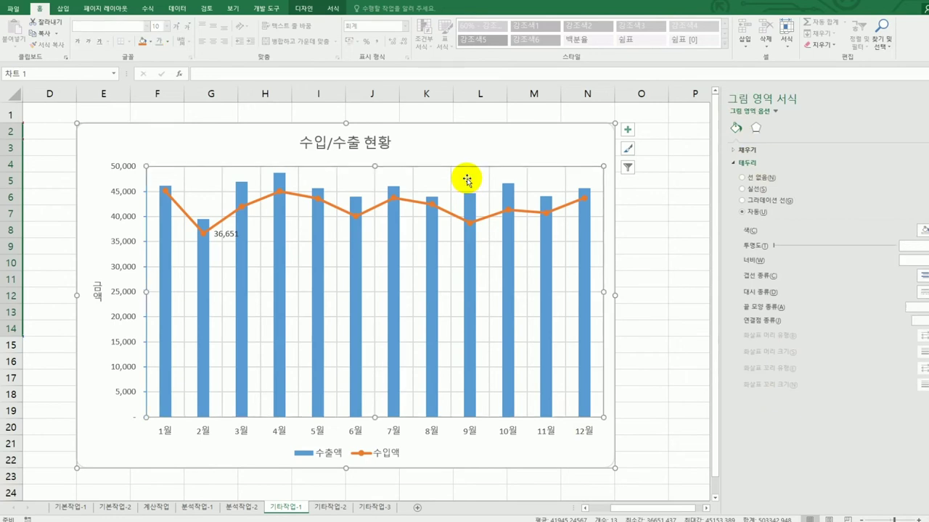
click(335, 8)
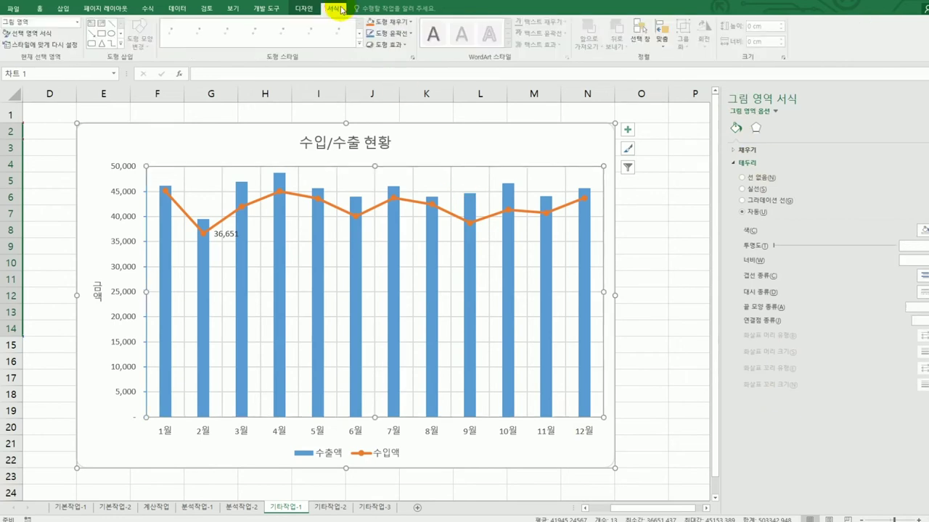
click(358, 44)
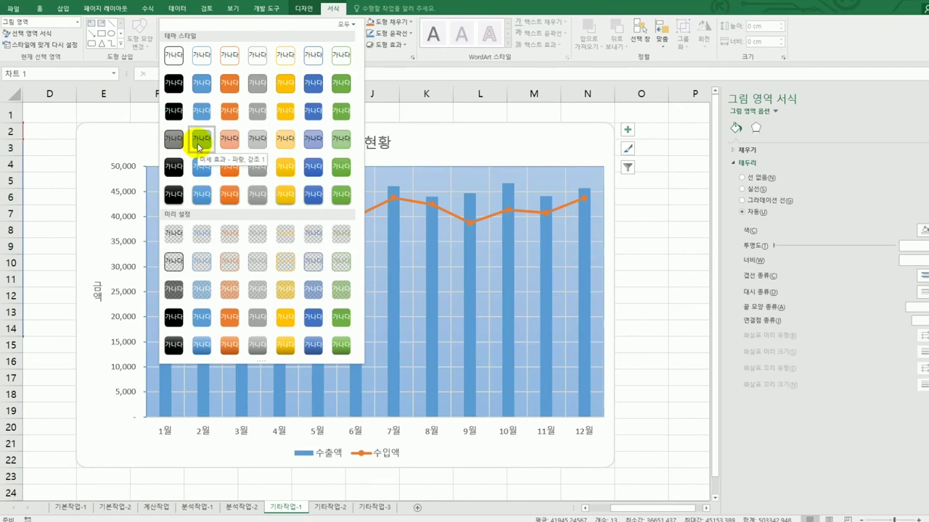
click(198, 139)
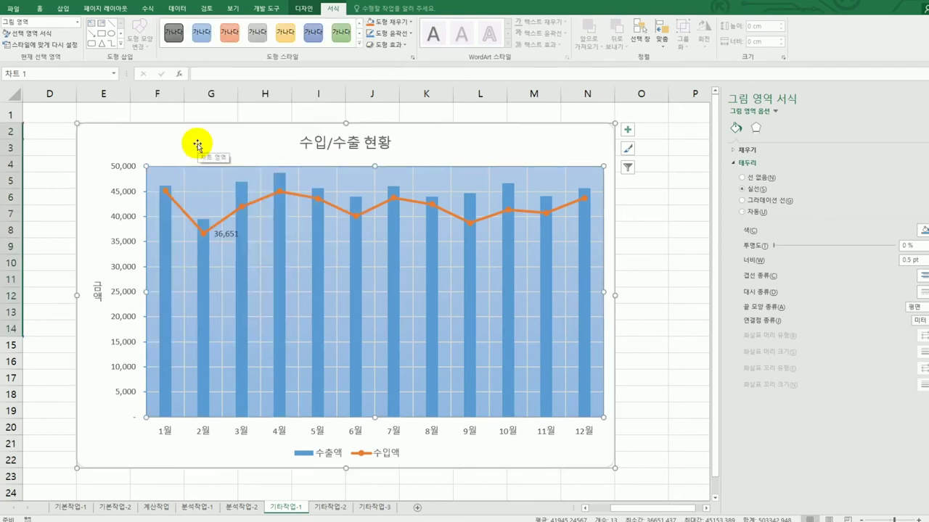
click(636, 344)
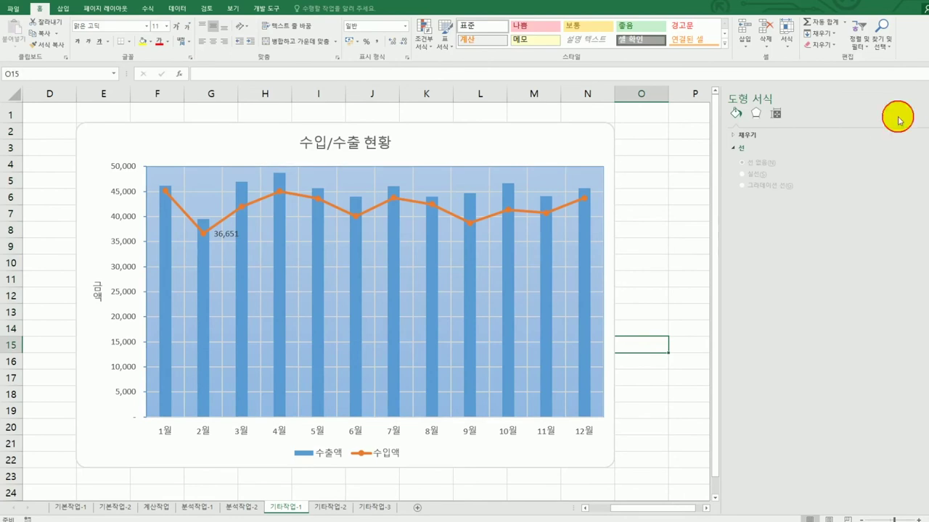
click(920, 98)
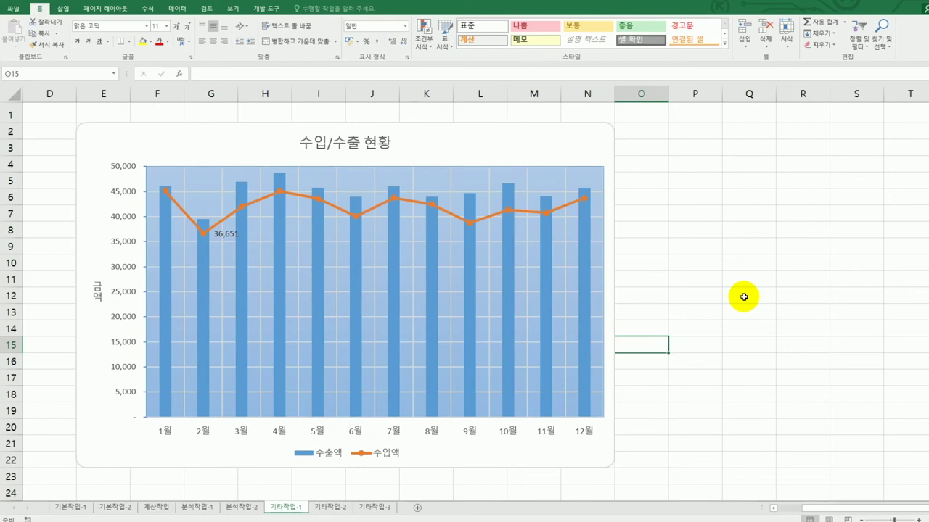
Step: On the 기타작업-2 sheet, start recording a macro named 서식적용 stored in the current workbook
click(334, 506)
scroll(445, 470, up, 3)
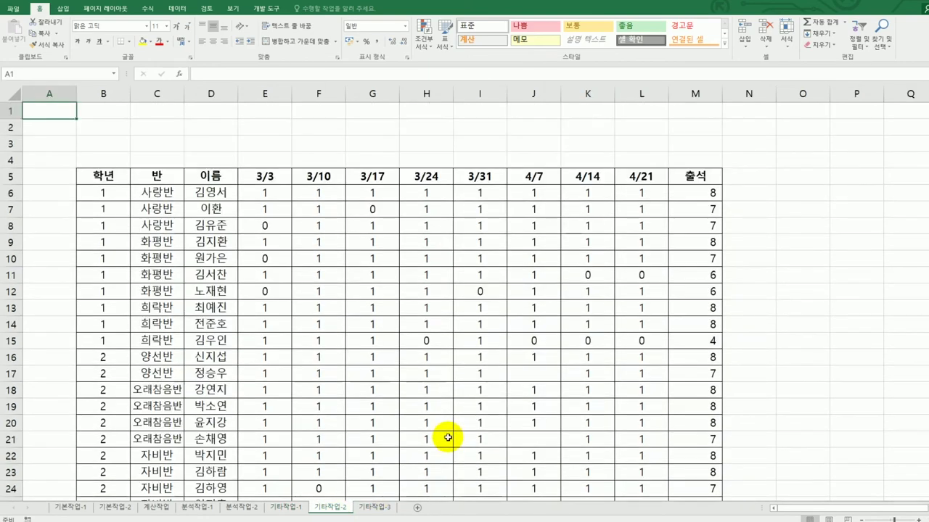
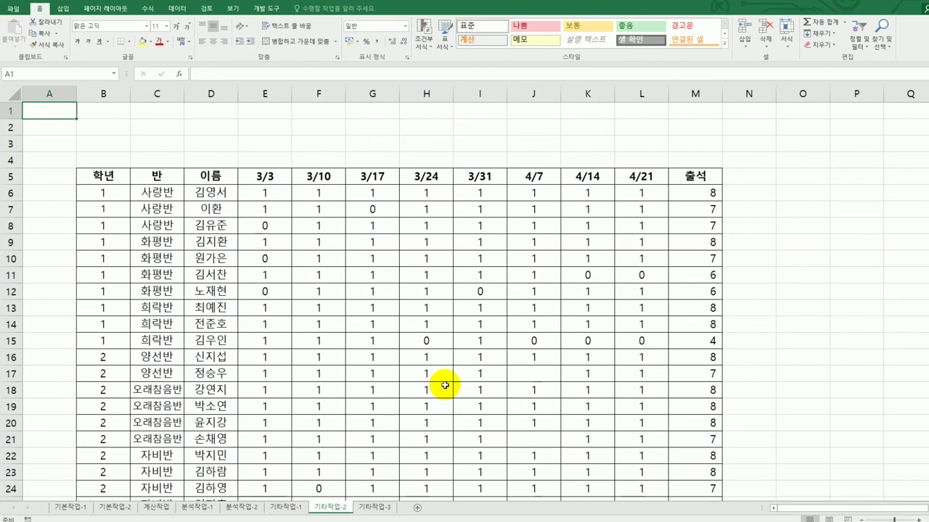
click(844, 254)
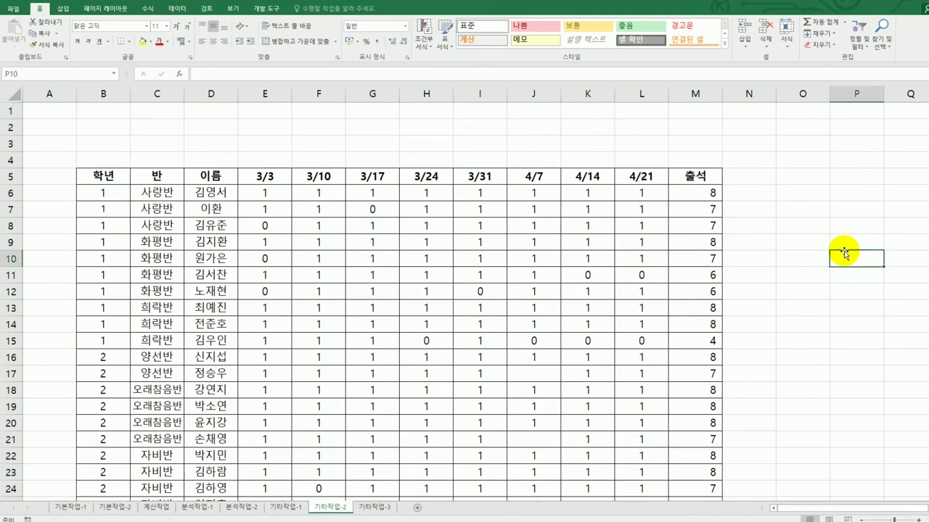
click(267, 8)
click(73, 23)
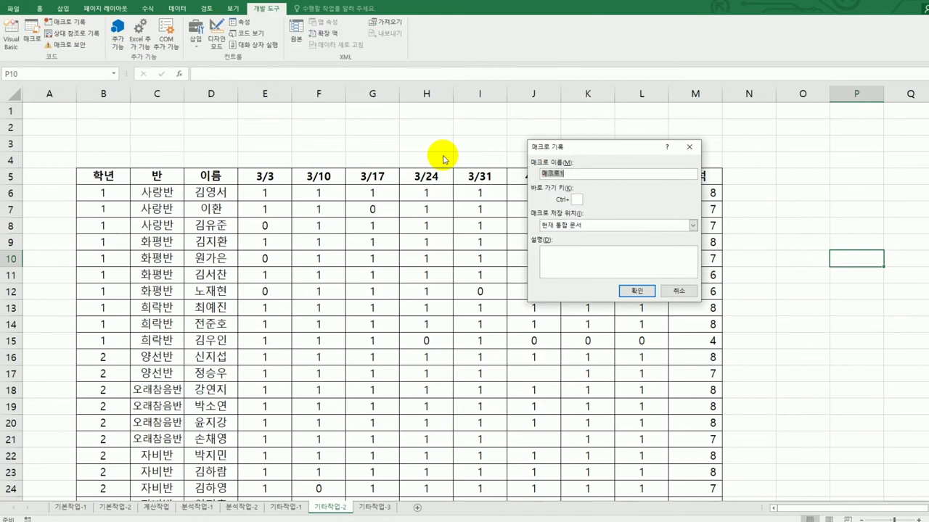
text(서식작)
click(623, 291)
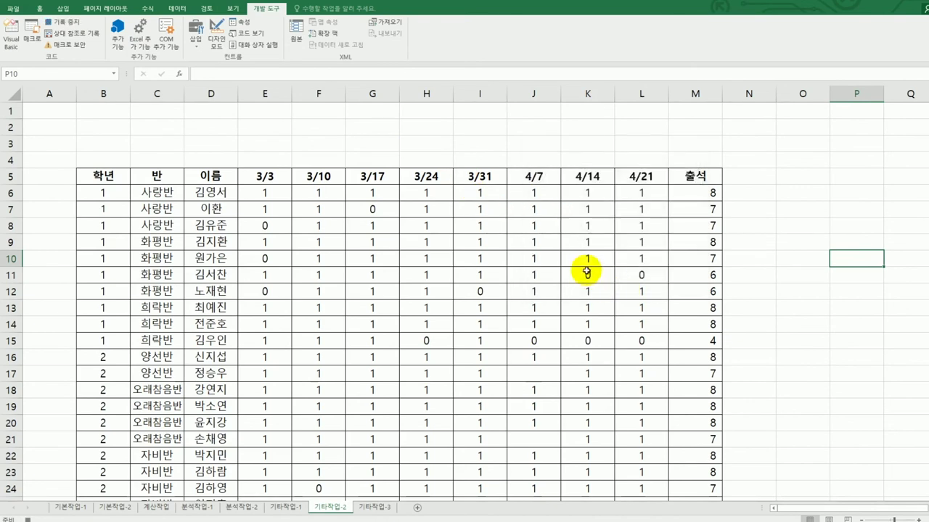
Step: Apply the custom number format [=1]"O";[=0]"X" to cells E6:L33 and stop recording the macro
drag(276, 191, 630, 464)
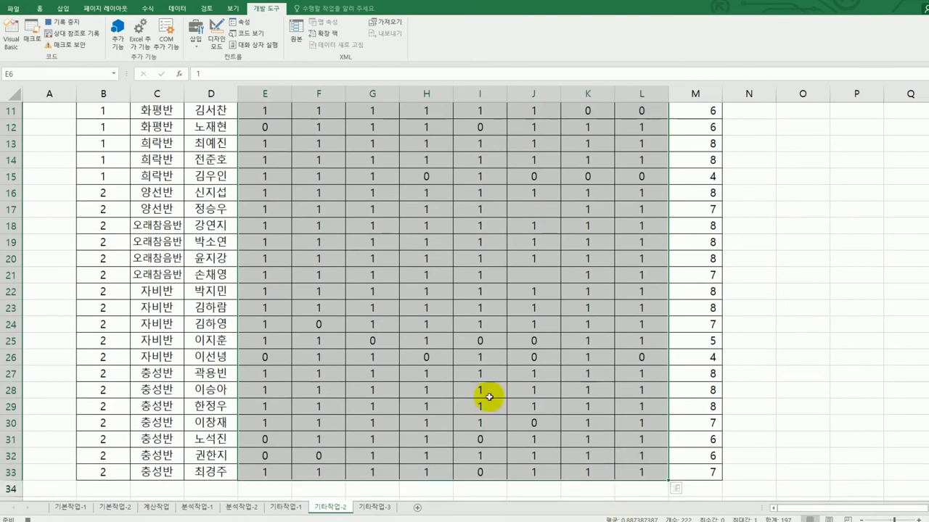
right_click(378, 160)
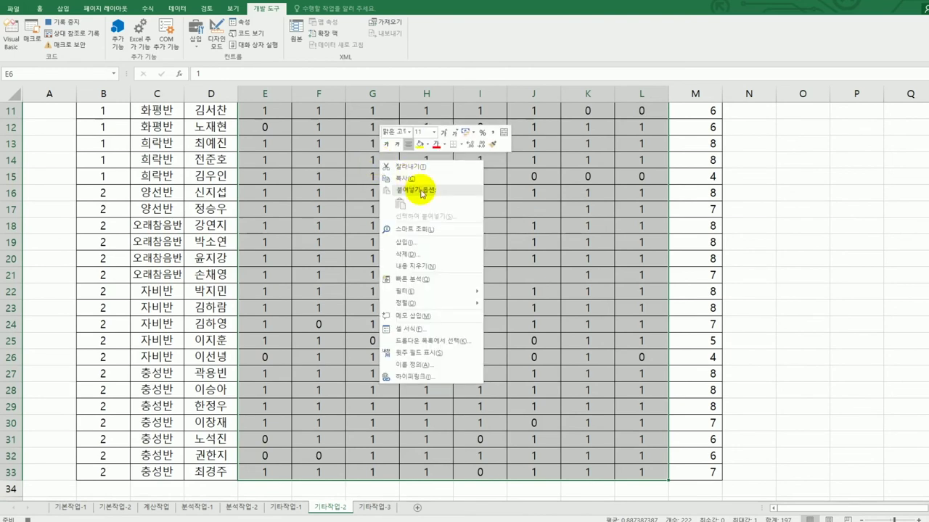
click(427, 332)
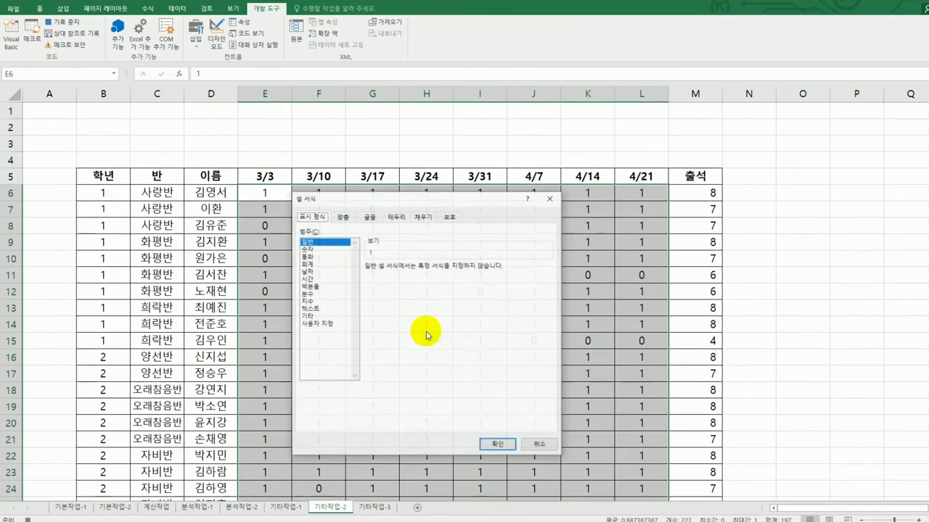
click(328, 324)
double_click(381, 276)
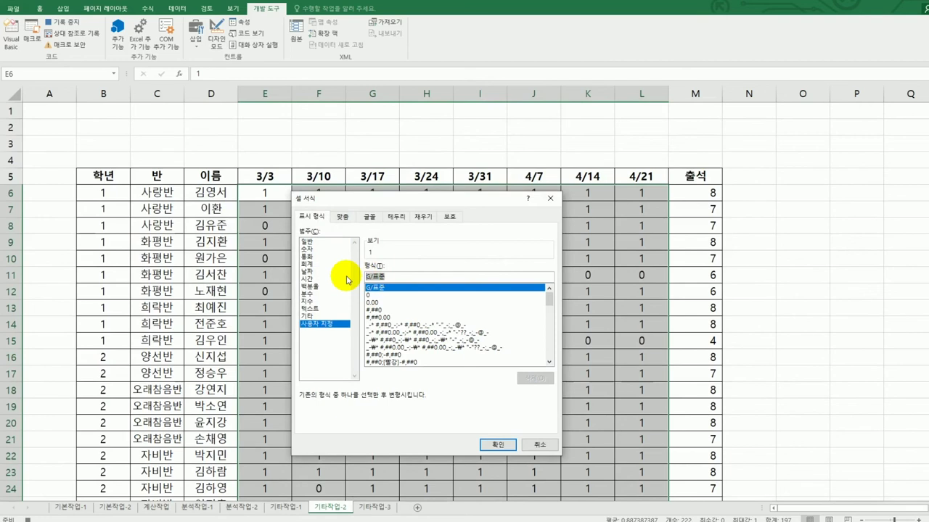
text([=1])
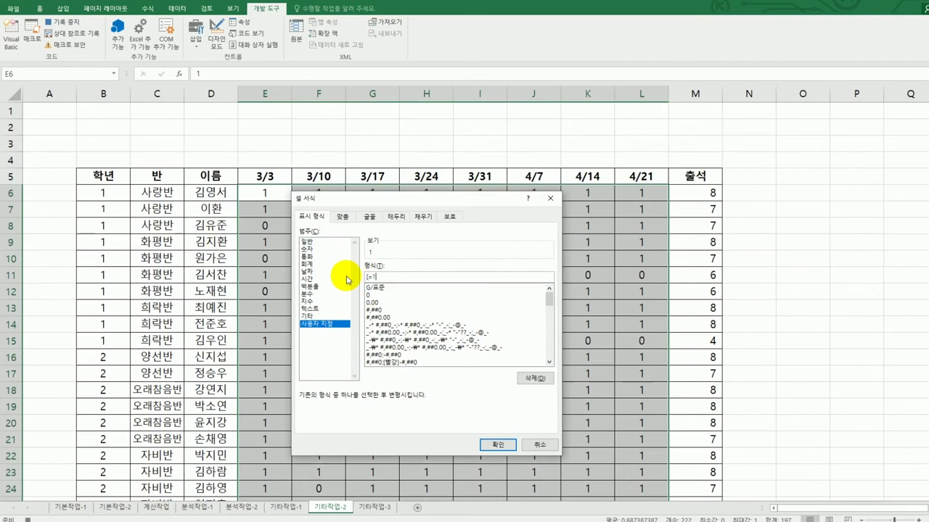
text(")
text(○)
text(")
text(;[=0])
text(")
text(X)
text(")
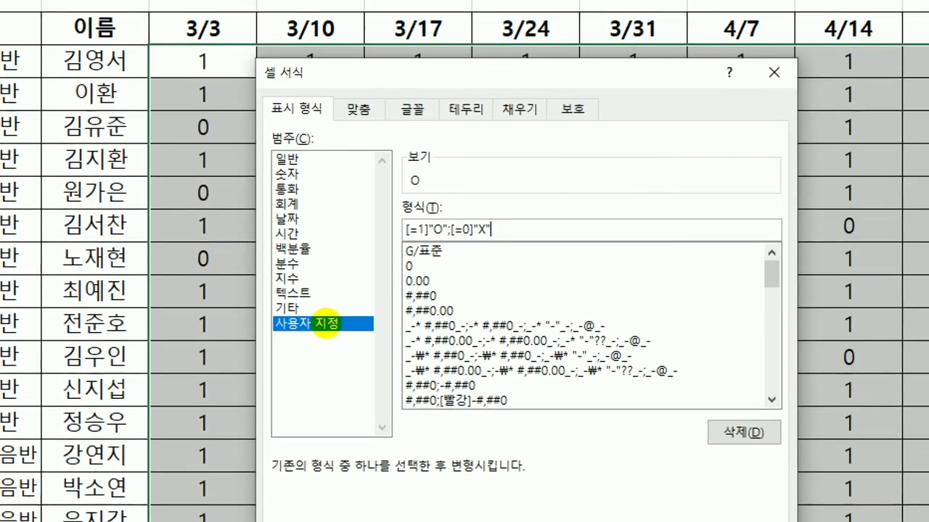
click(333, 327)
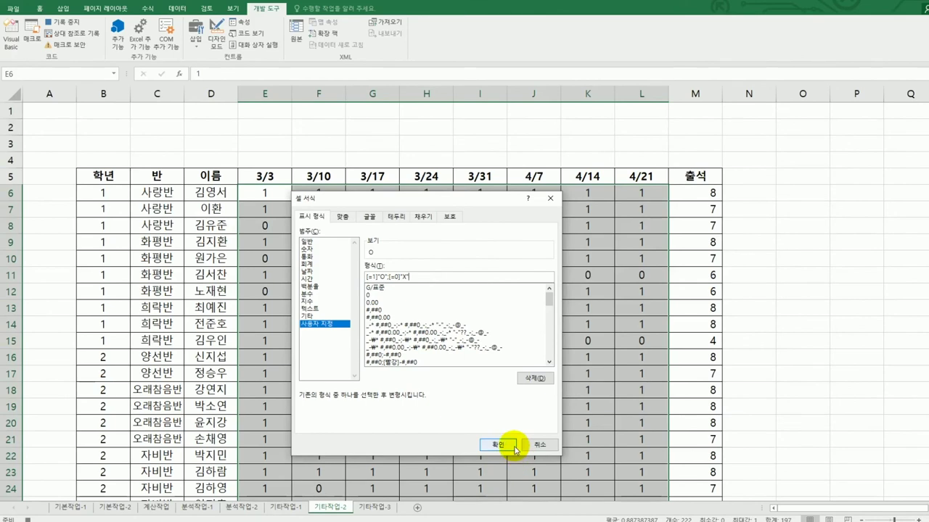
click(498, 444)
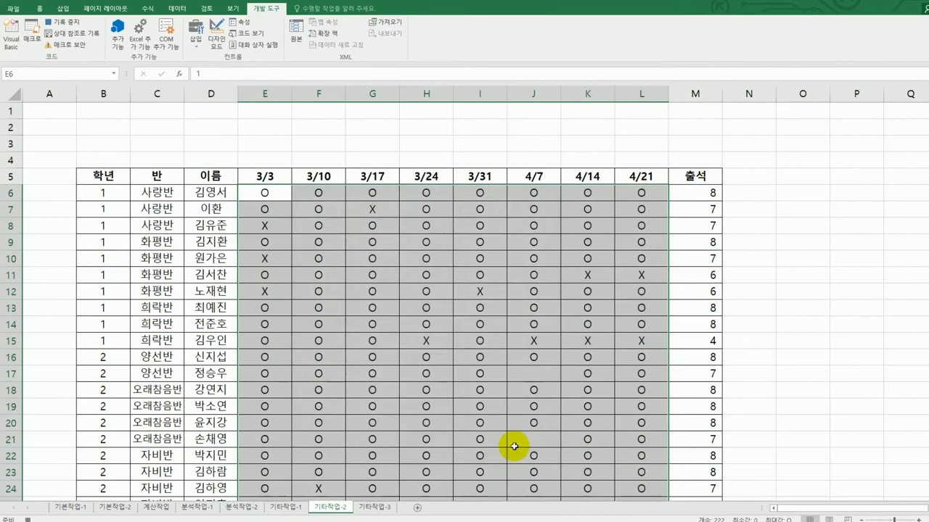
click(269, 194)
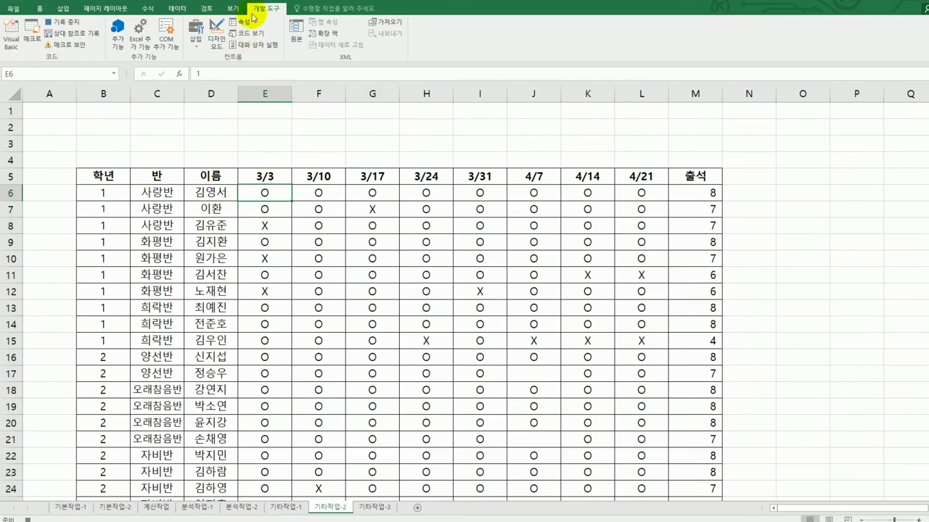
click(77, 29)
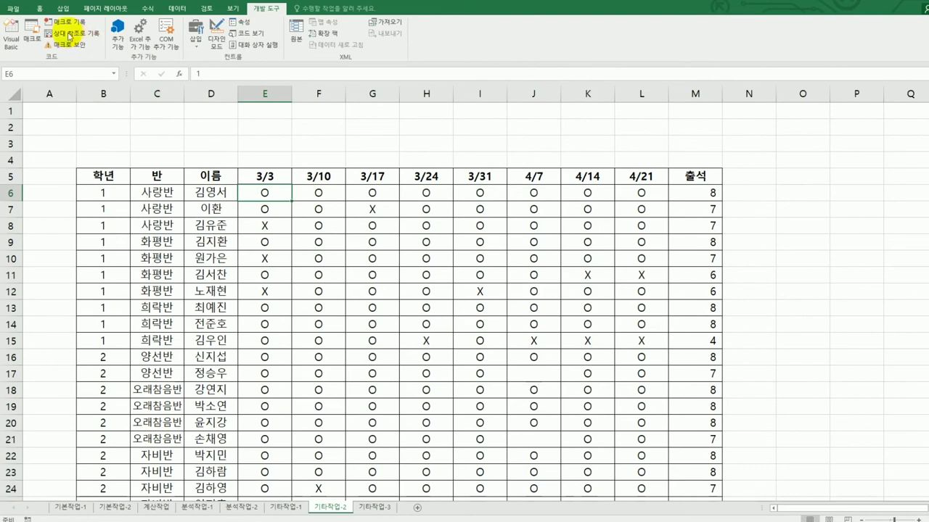
Step: Insert an upward ribbon (위쪽 리본) shape aligned exactly to the cell range B2:D3
click(64, 8)
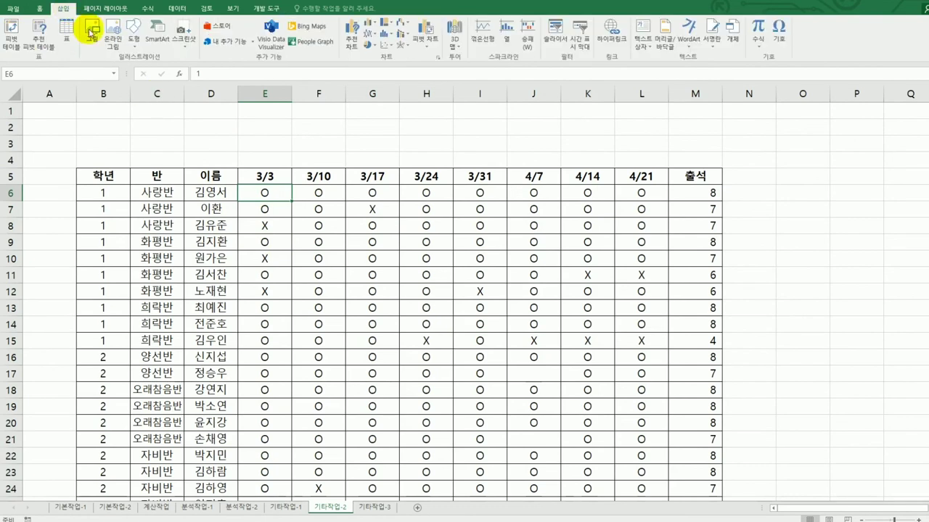
click(131, 38)
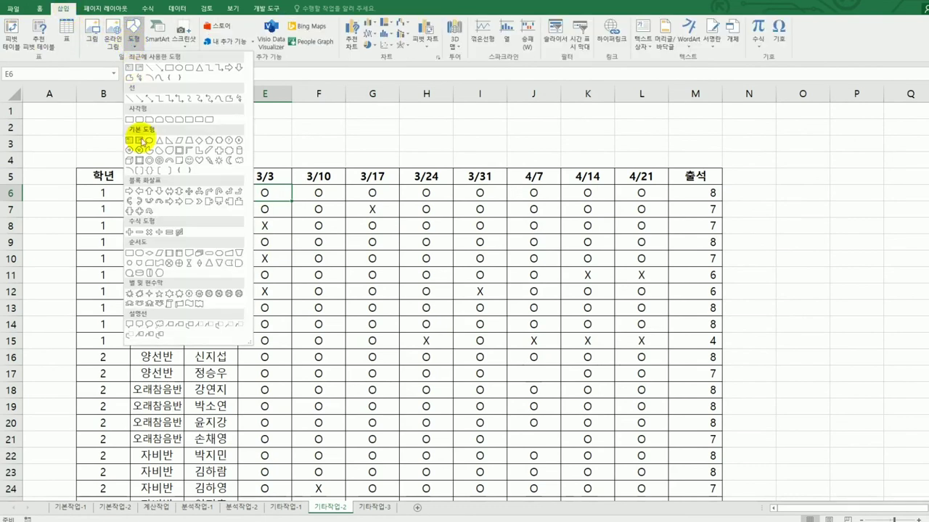
click(131, 304)
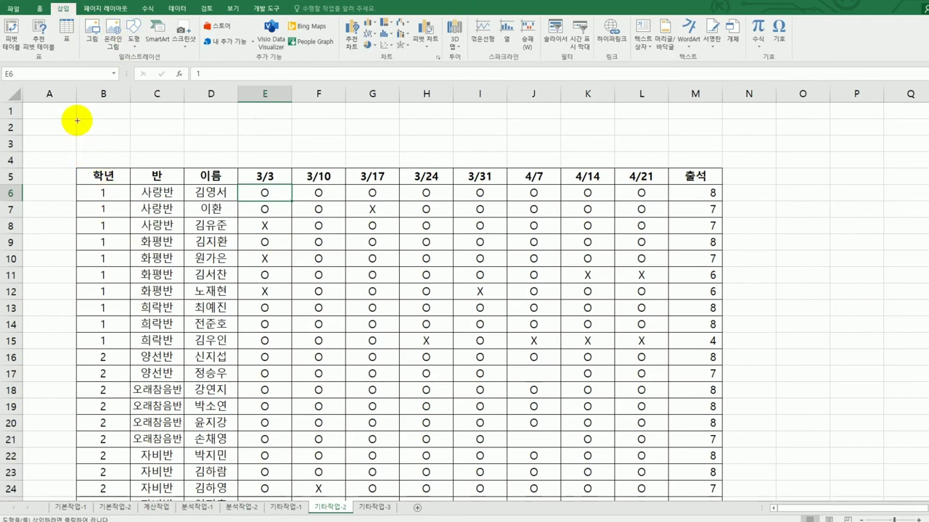
key(alt)
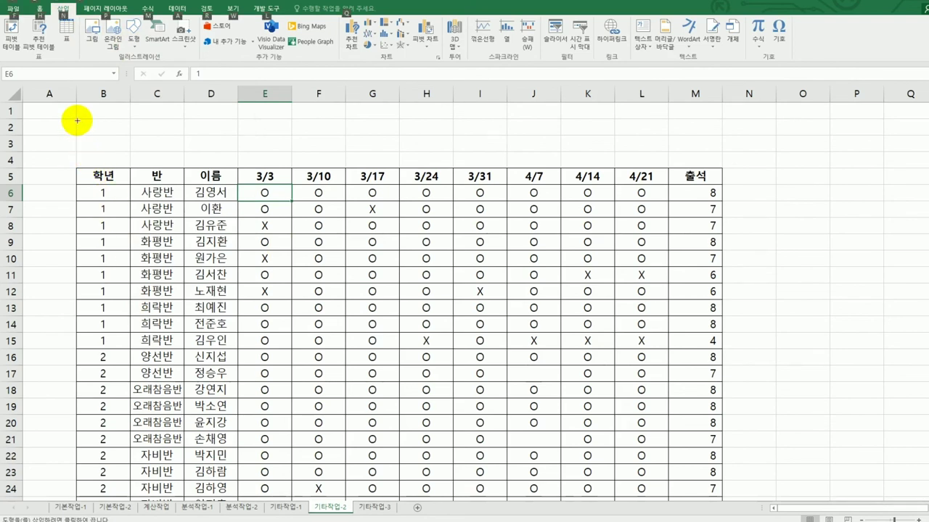
mouse_move(77, 120)
mouse_down()
mouse_move(160, 146)
mouse_move(227, 148)
mouse_up()
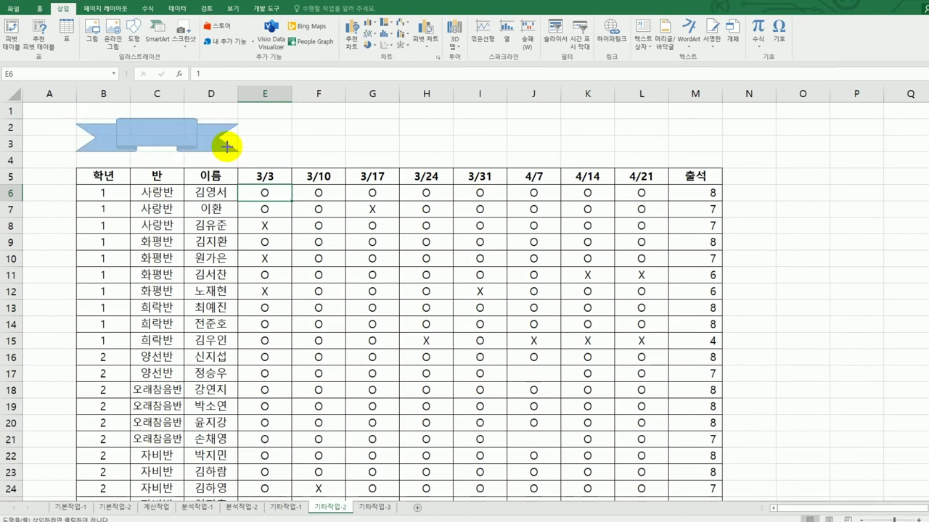
drag(227, 147, 227, 147)
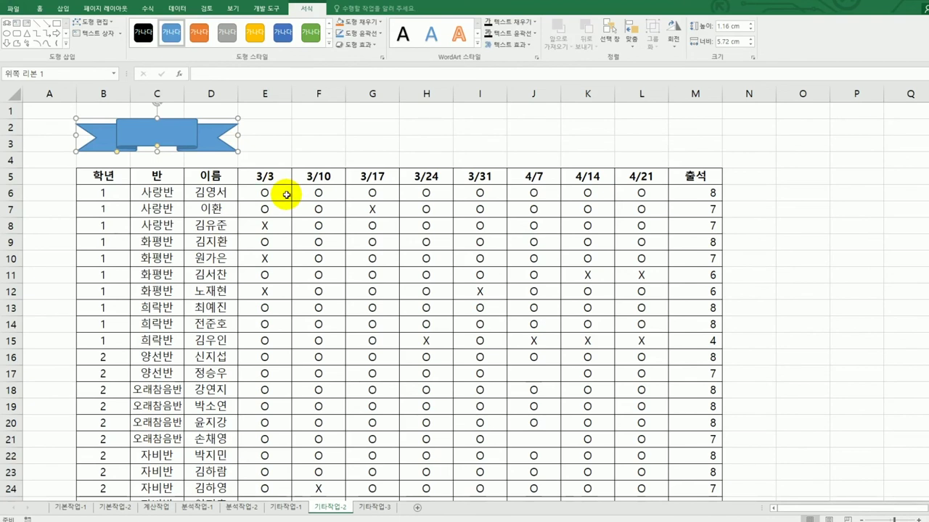
Step: Label the ribbon shape with the text 서식적용
text(출석부)
key(BackSpace)
key(BackSpace)
key(BackSpace)
text(서시)
text(적용)
Step: Assign the 서식적용 macro to the ribbon shape and deselect the shape
right_click(192, 138)
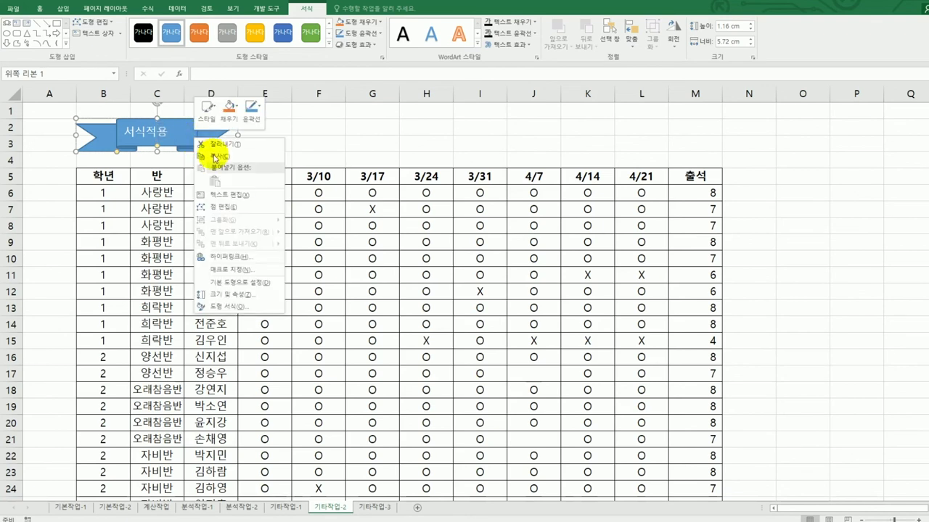
click(218, 269)
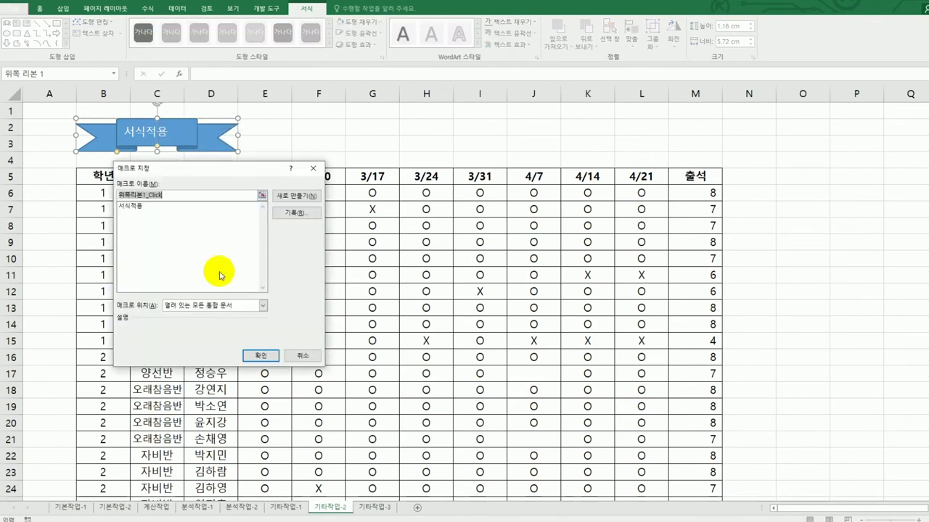
click(132, 206)
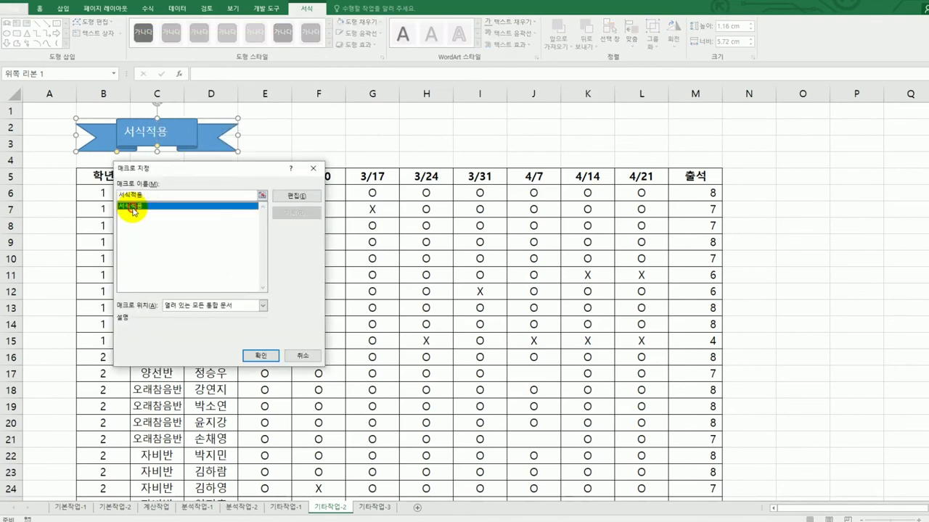
click(260, 357)
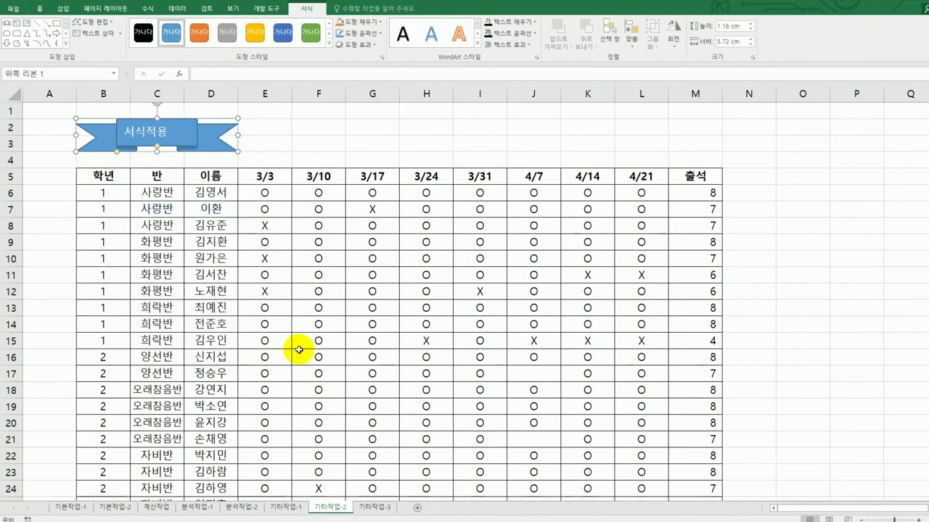
click(814, 315)
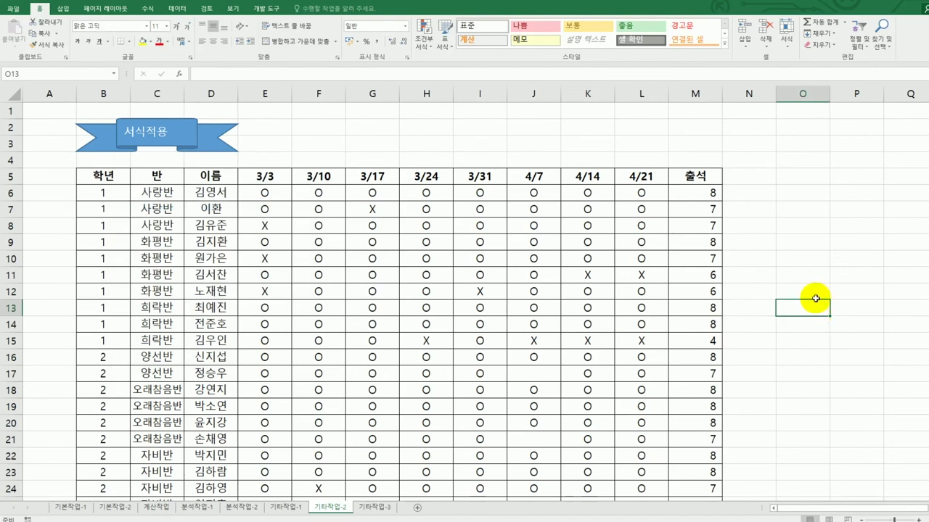
Step: Start recording a second macro named 아이콘보기 in the current workbook
click(264, 9)
click(73, 23)
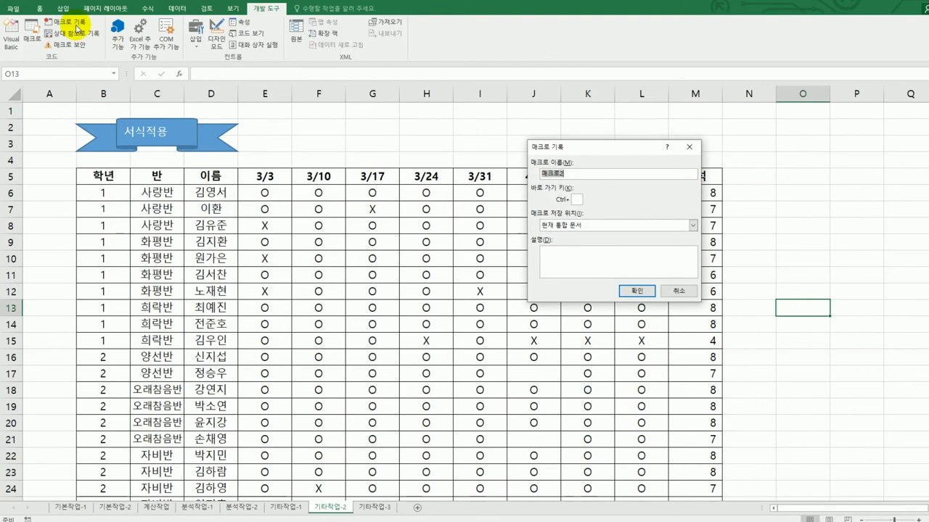
text(아이콘보기)
click(641, 292)
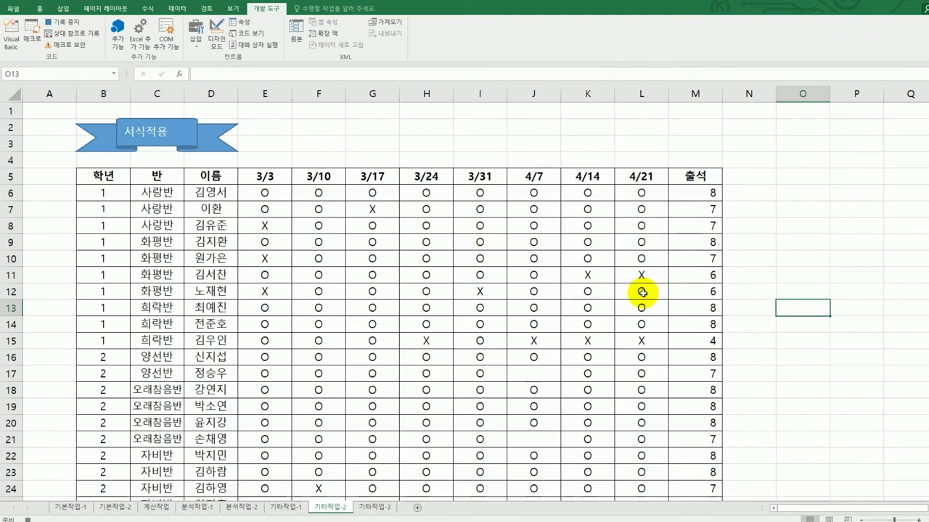
scroll(642, 292, down, 1)
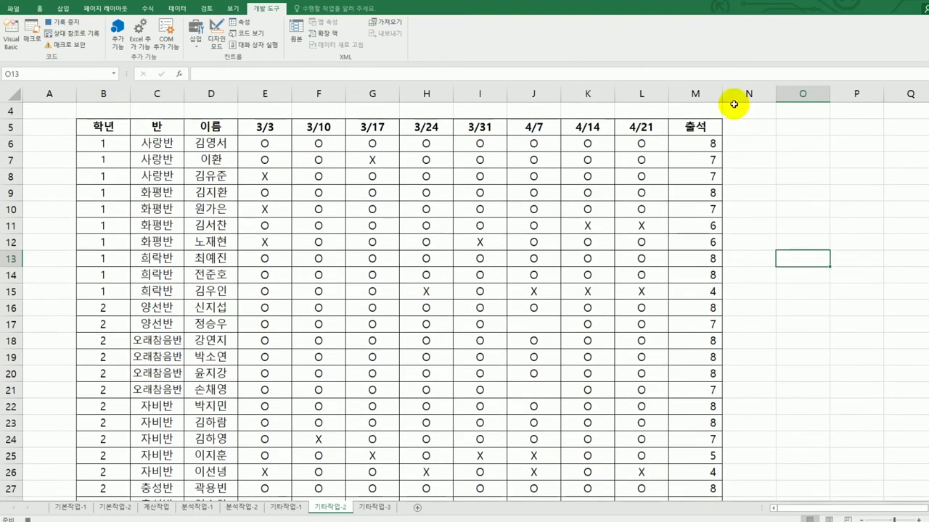
Step: Start a new conditional formatting rule for M6:M33 using an icon set with the 5가지 원(흑백) style
drag(697, 138, 696, 470)
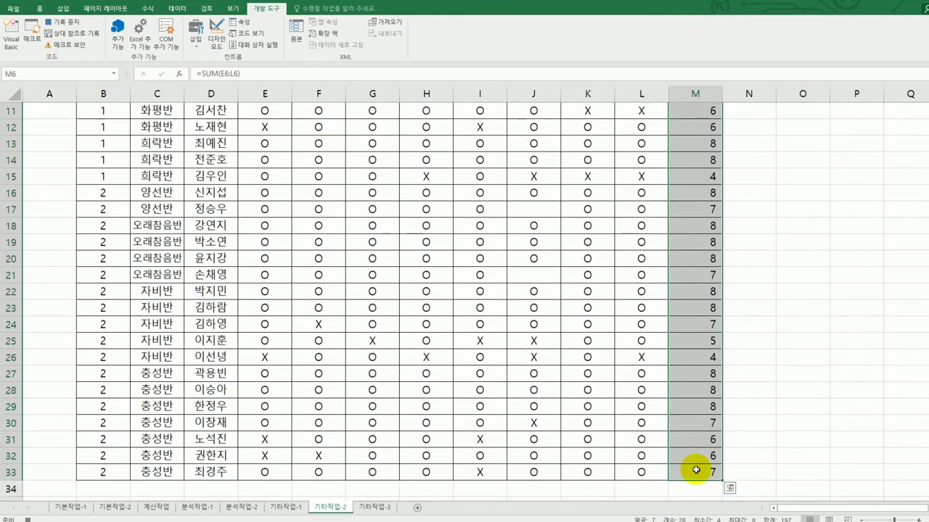
click(39, 8)
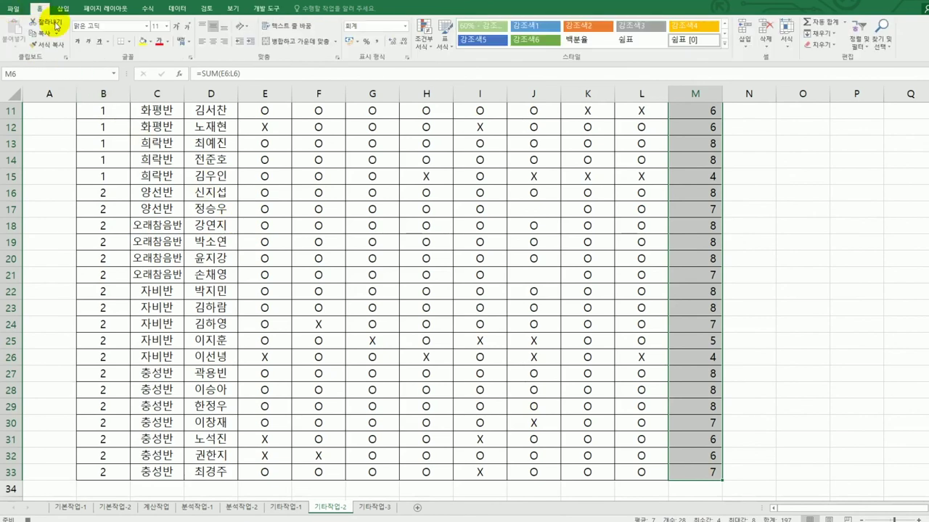
click(420, 48)
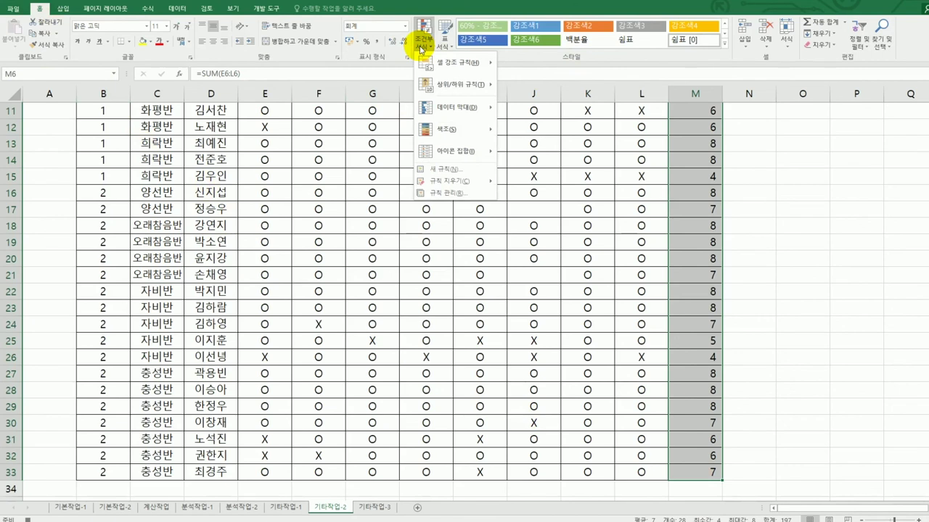
click(584, 180)
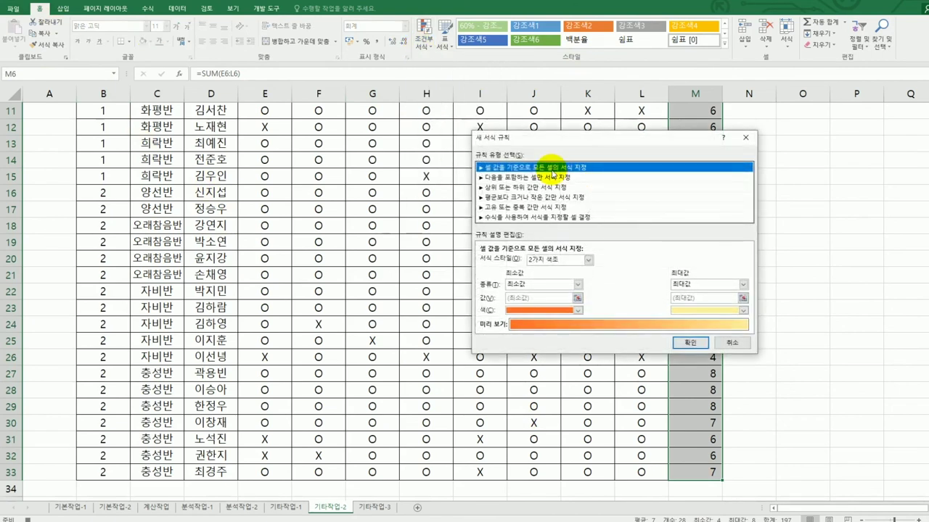
click(569, 261)
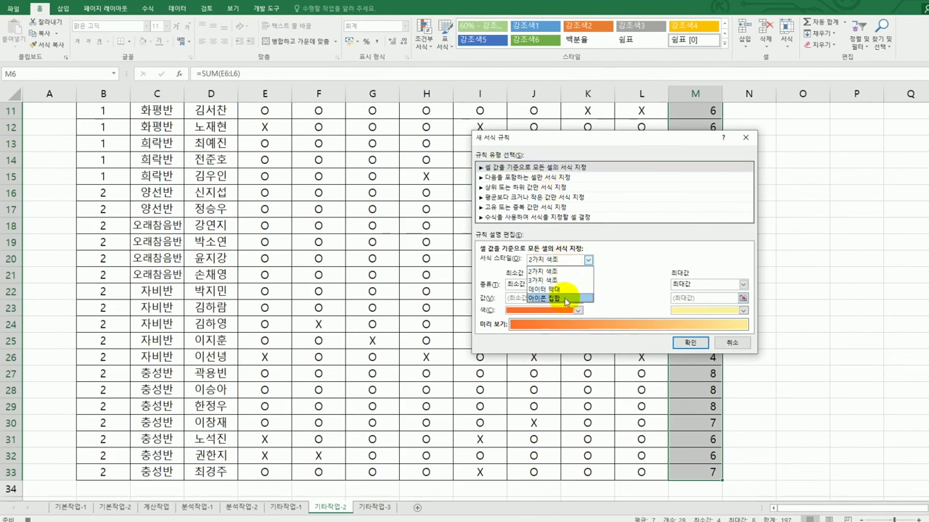
click(565, 299)
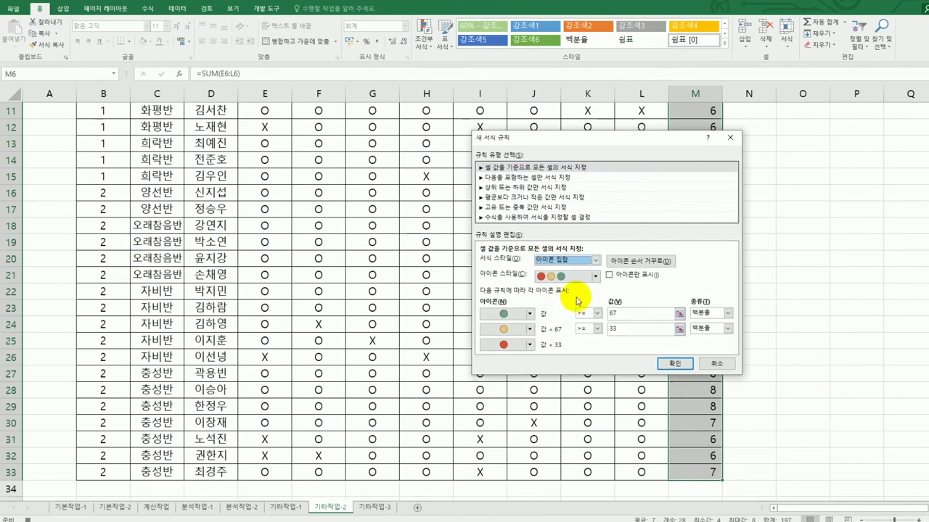
click(595, 275)
drag(596, 318, 598, 354)
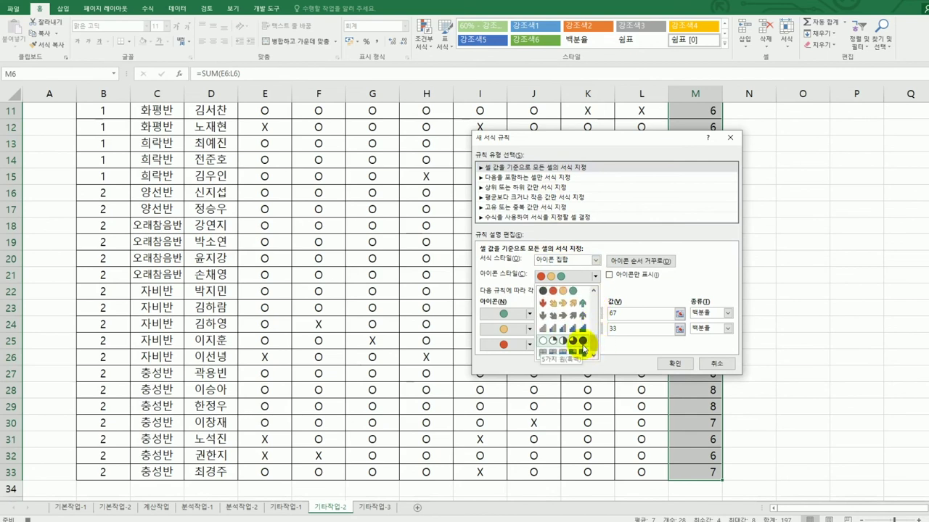
click(581, 345)
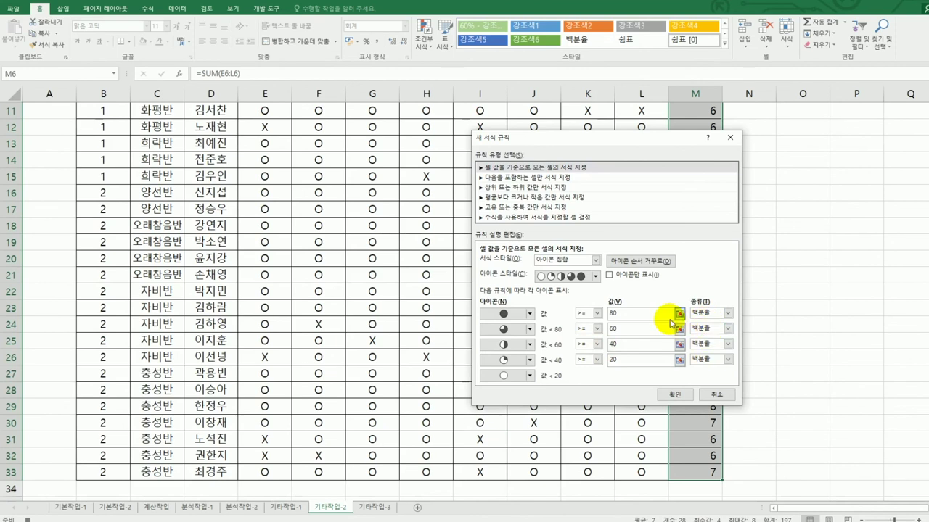
Step: Set the full black circle threshold to 90 percent and the three-quarter circle to 70 percent, and apply the rule
click(636, 312)
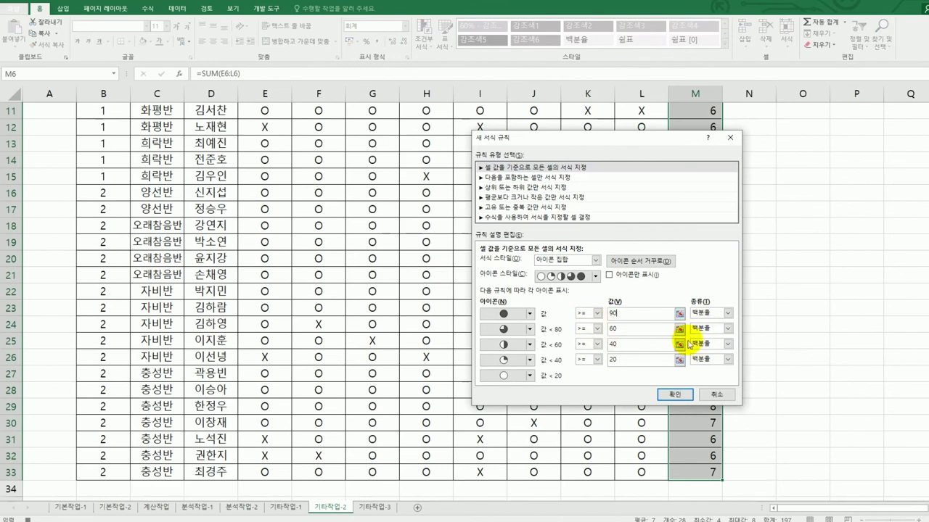
click(613, 330)
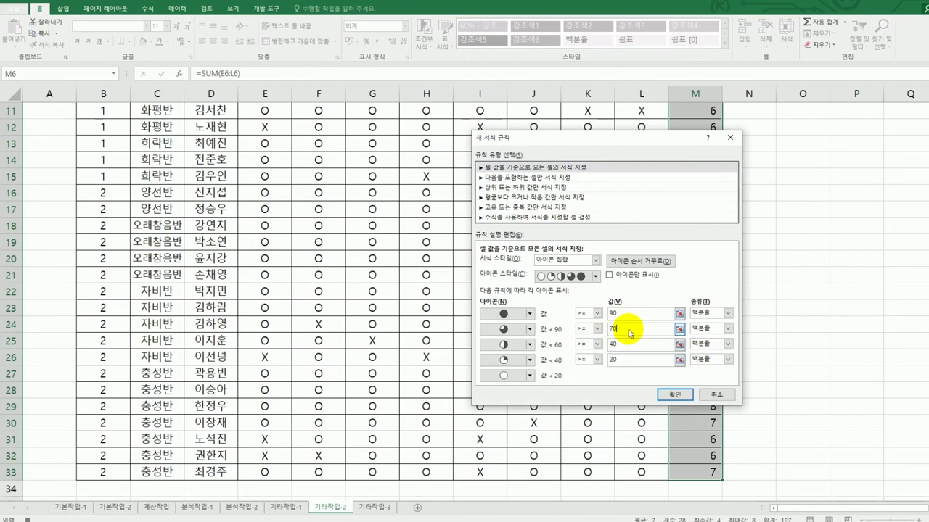
click(672, 397)
scroll(738, 381, up, 3)
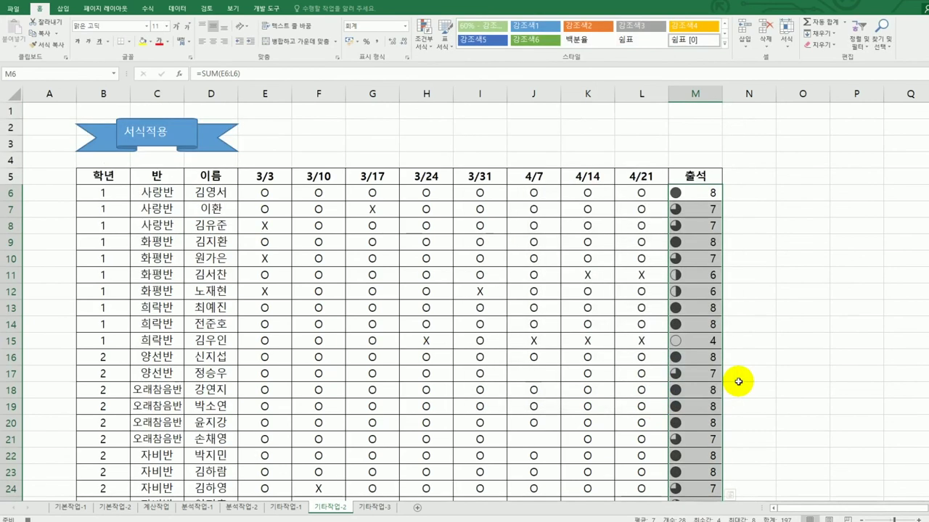
Step: Select cell M6 to release the range selection and stop recording the 아이콘보기 macro
click(694, 192)
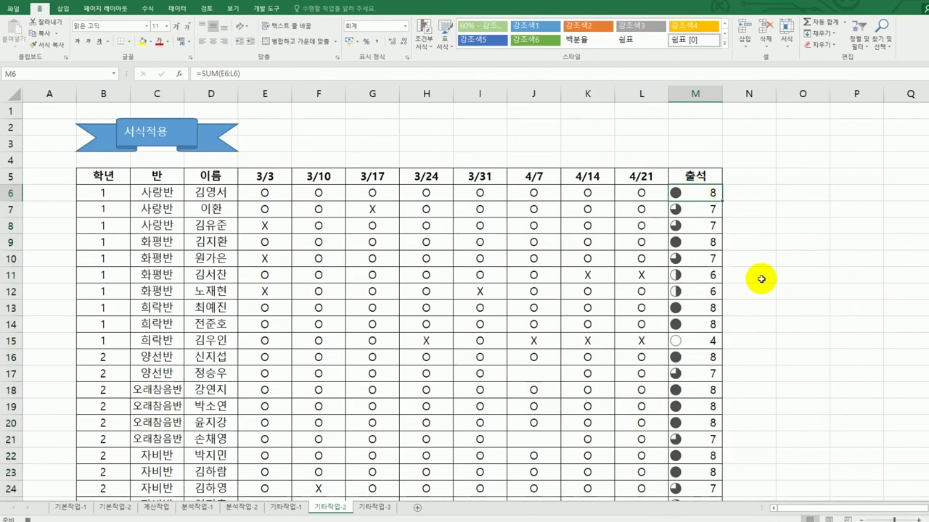
click(267, 9)
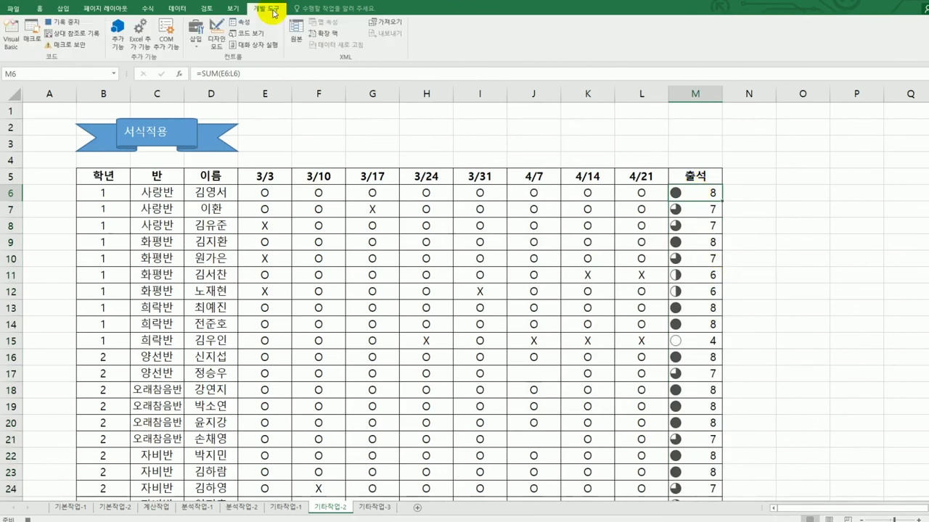
click(63, 22)
click(767, 341)
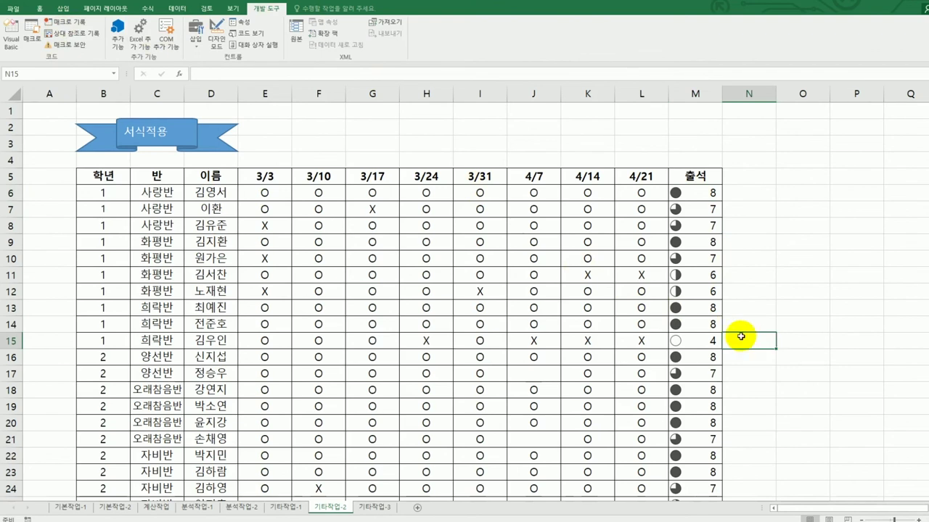
Step: Insert a downward ribbon (아래쪽 리본) shape aligned exactly to F2:H3 and label it 아이콘보기
click(62, 12)
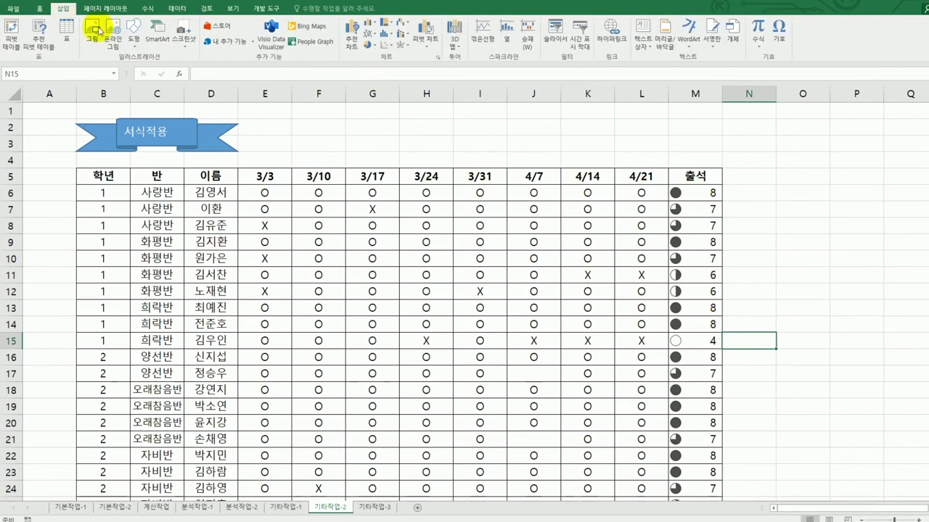
click(132, 34)
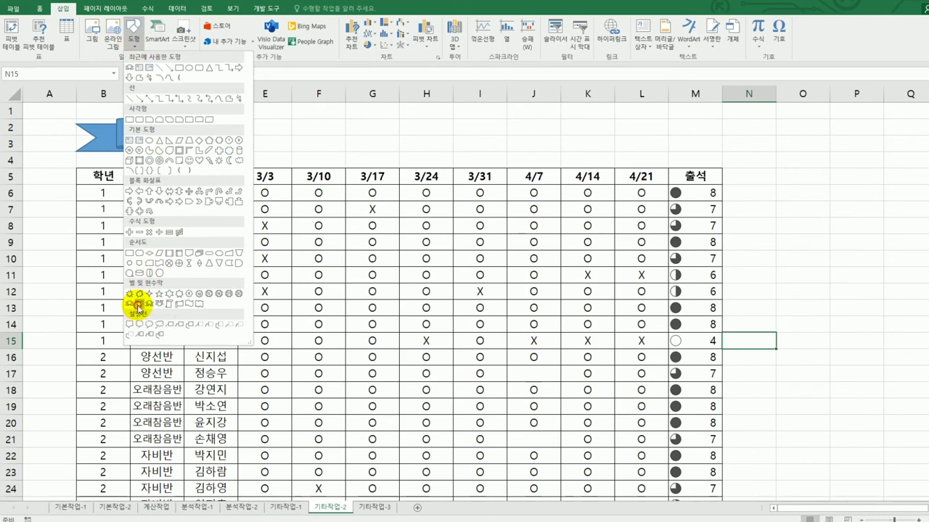
click(138, 307)
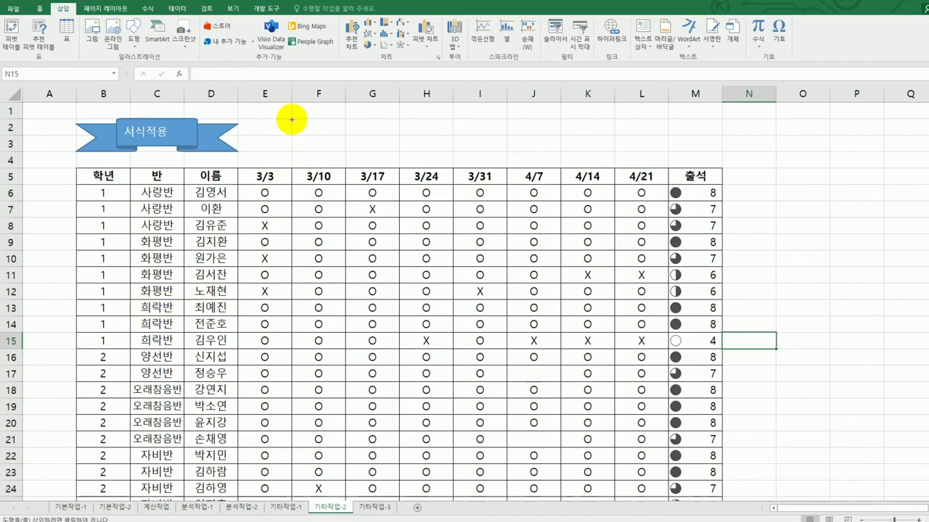
drag(293, 120, 438, 156)
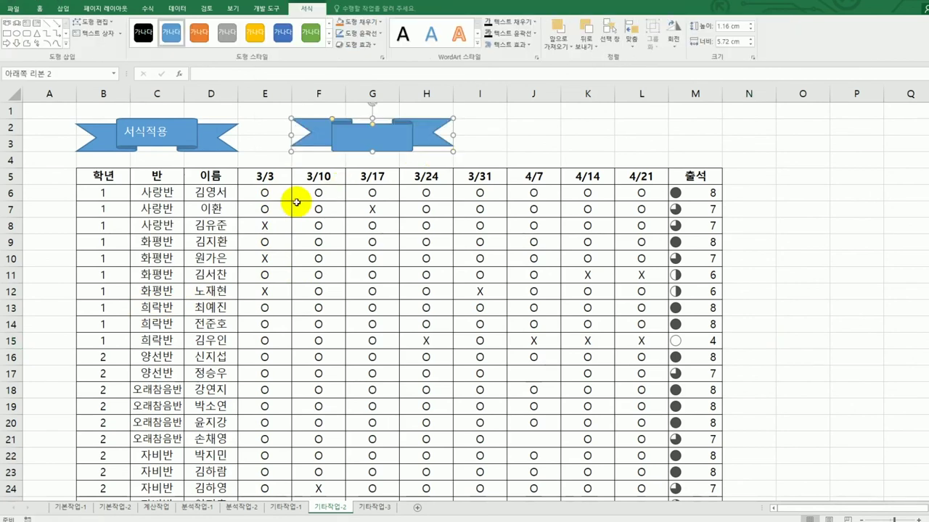
text(아이콘보기)
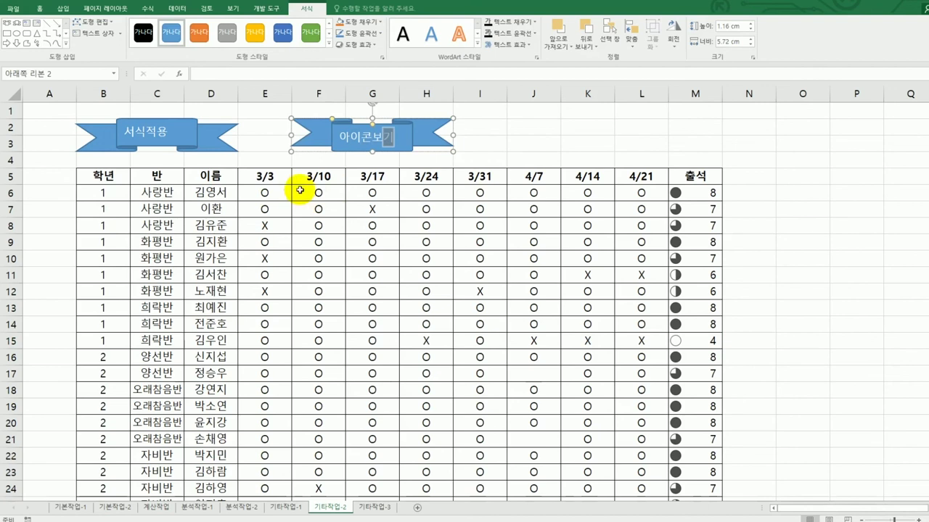
Step: Assign the 아이콘보기 macro to the downward ribbon shape and deselect the shape
click(403, 131)
right_click(404, 131)
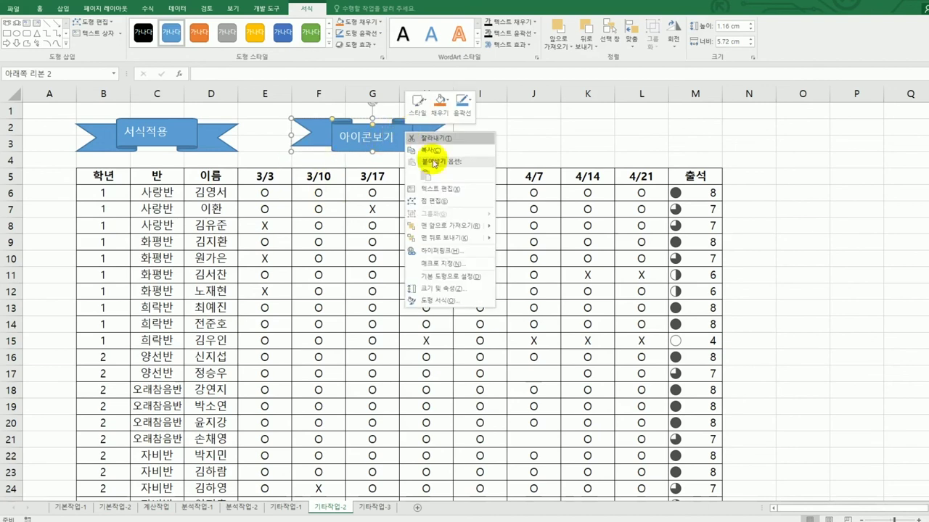
click(448, 263)
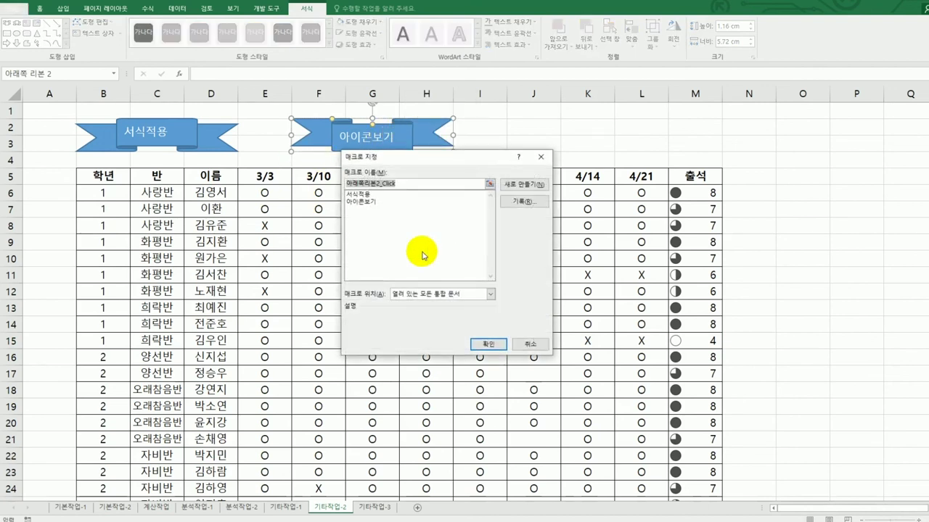
click(381, 202)
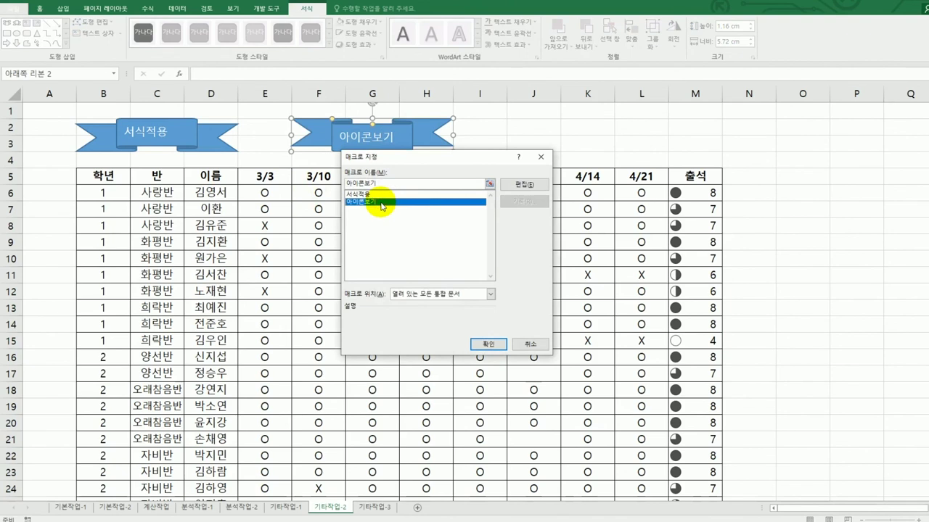
click(477, 347)
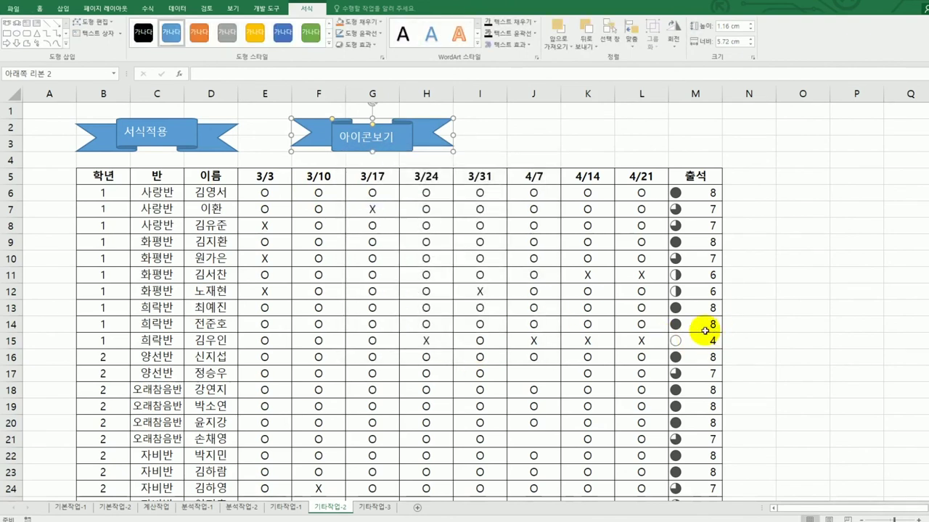
click(798, 327)
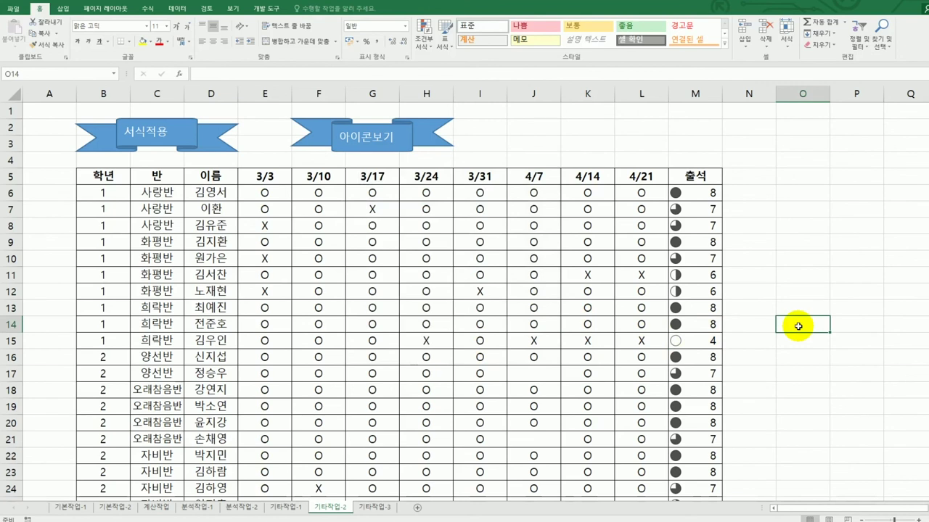
Step: On the 기타작업-3 sheet, add the code 대출등록.Show to the click event procedure of the 대출등록 command button
click(392, 508)
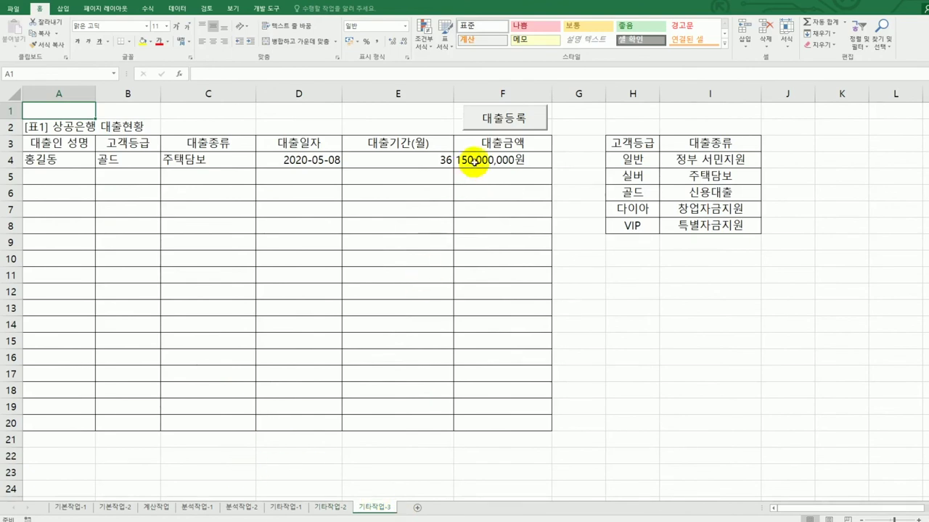
click(613, 277)
click(276, 10)
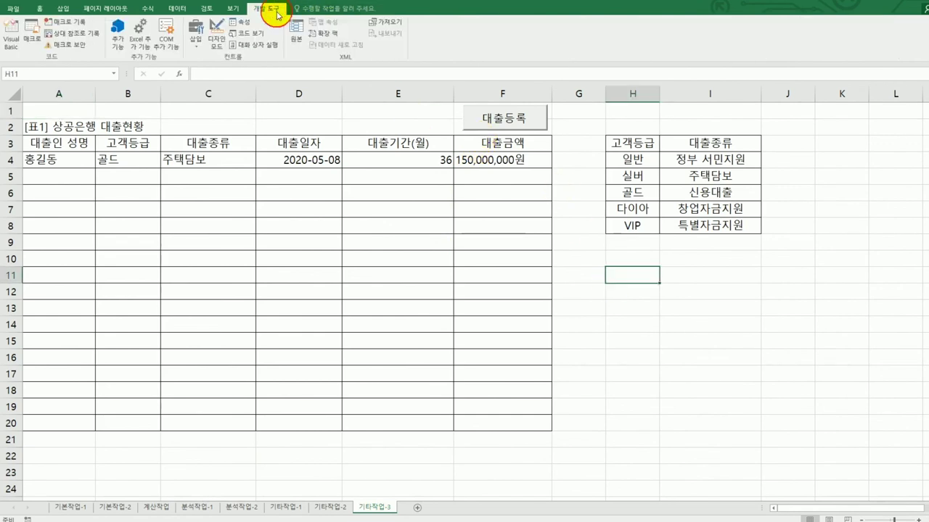
click(216, 41)
click(485, 127)
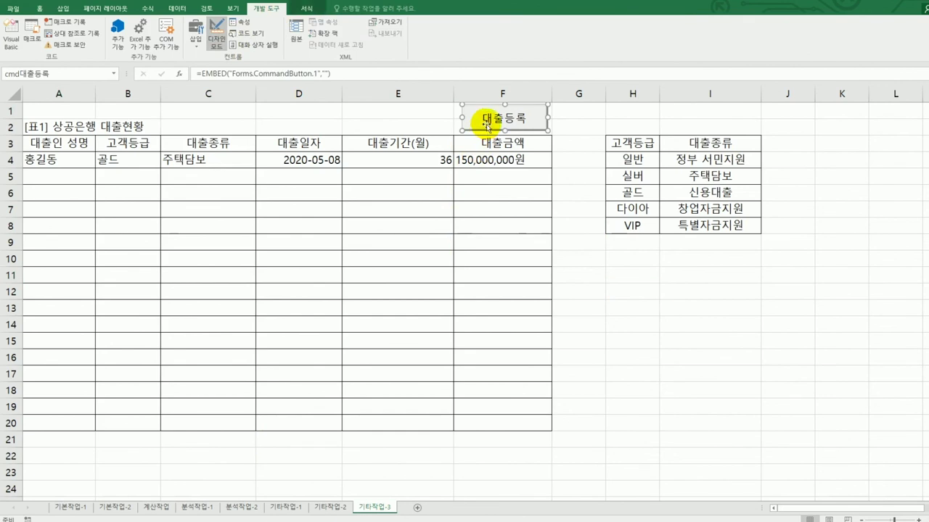
double_click(486, 124)
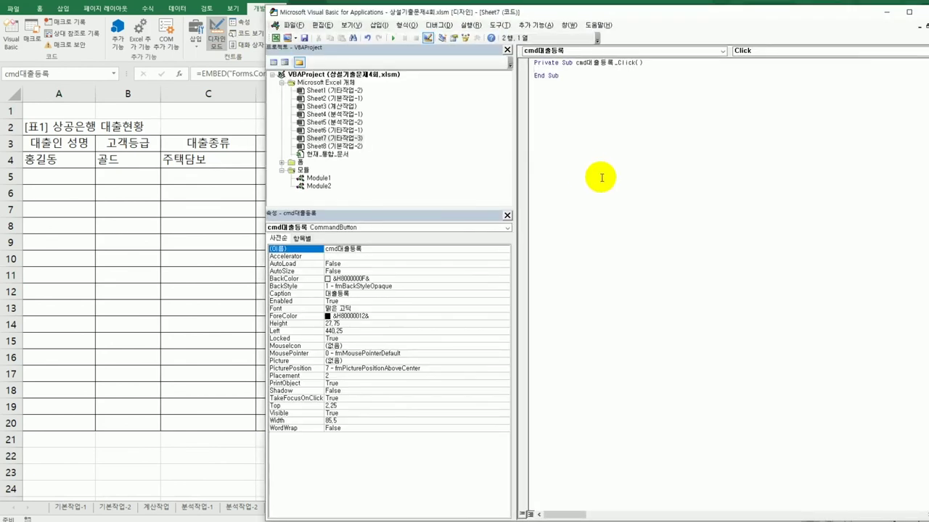
text(대출등록.Show)
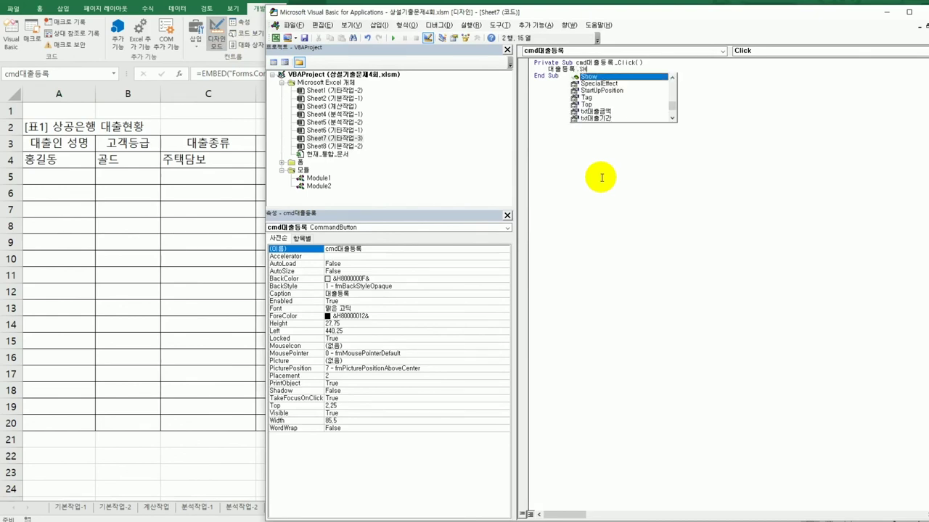
click(602, 177)
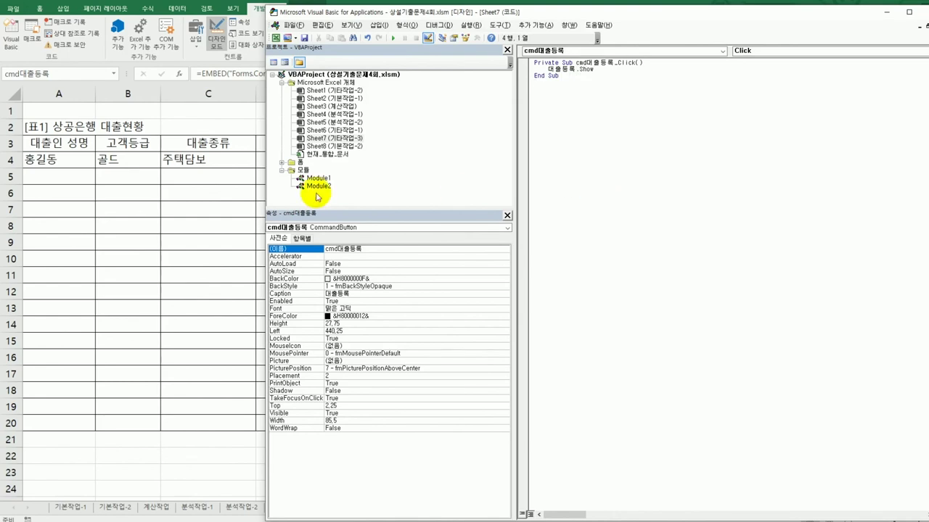
Step: Open the code of the 대출등록 form and create its UserForm Initialize event procedure
click(282, 162)
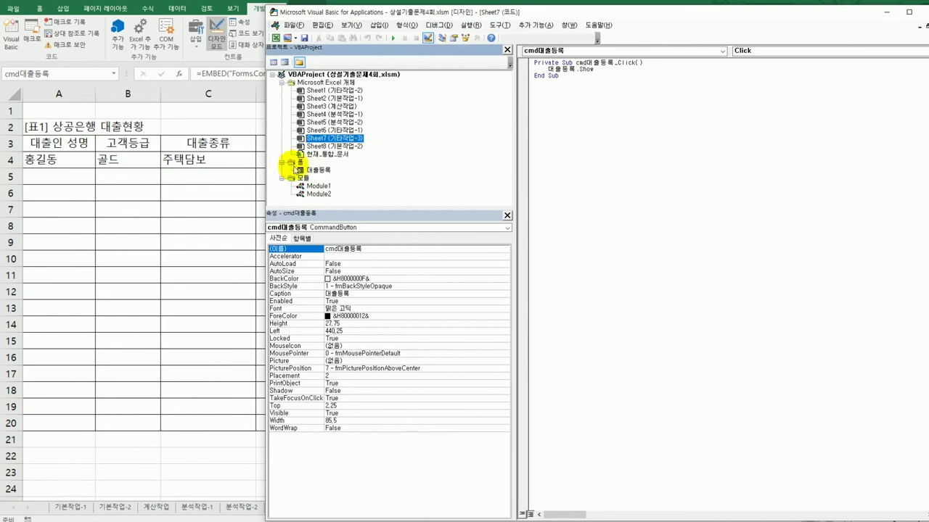
click(297, 164)
click(314, 169)
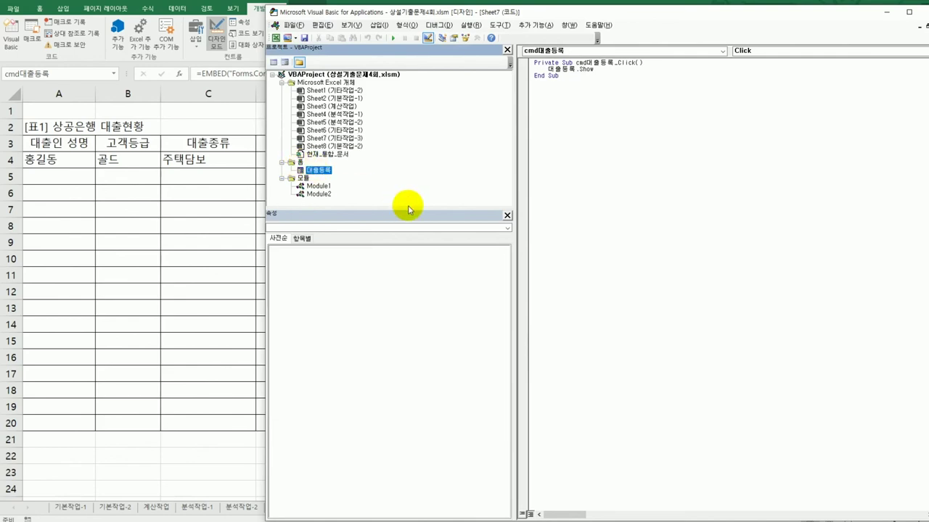
click(271, 63)
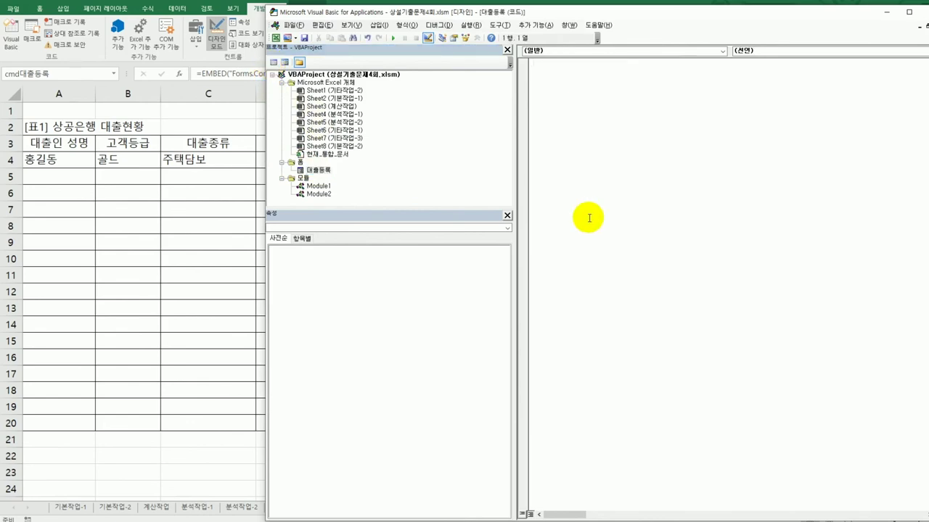
click(607, 51)
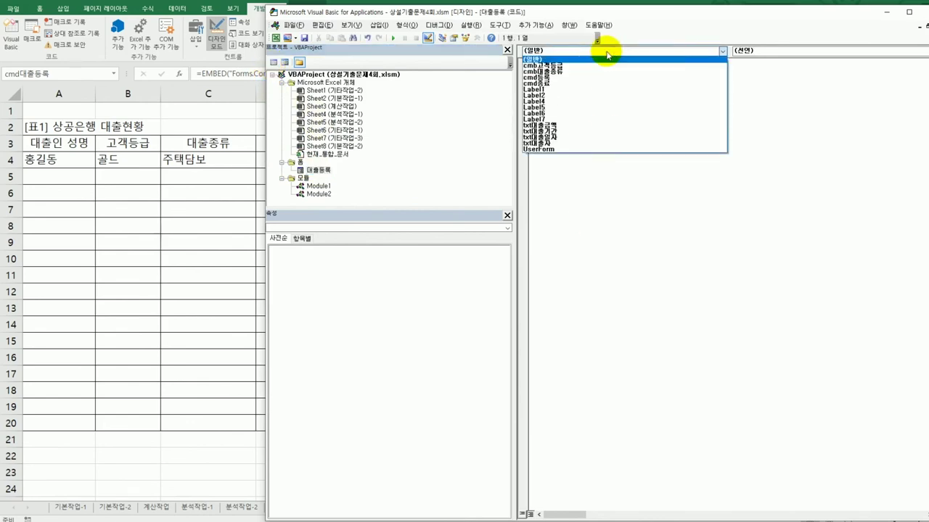
click(583, 149)
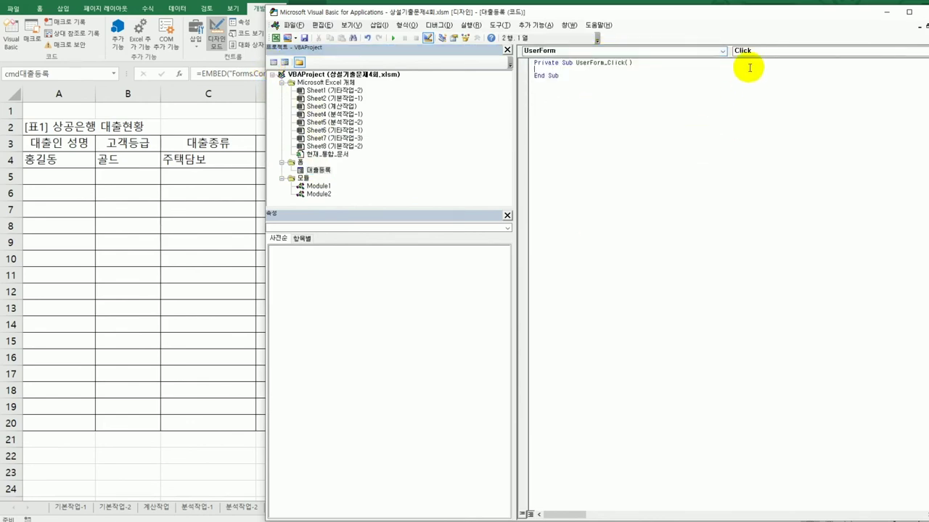
click(751, 51)
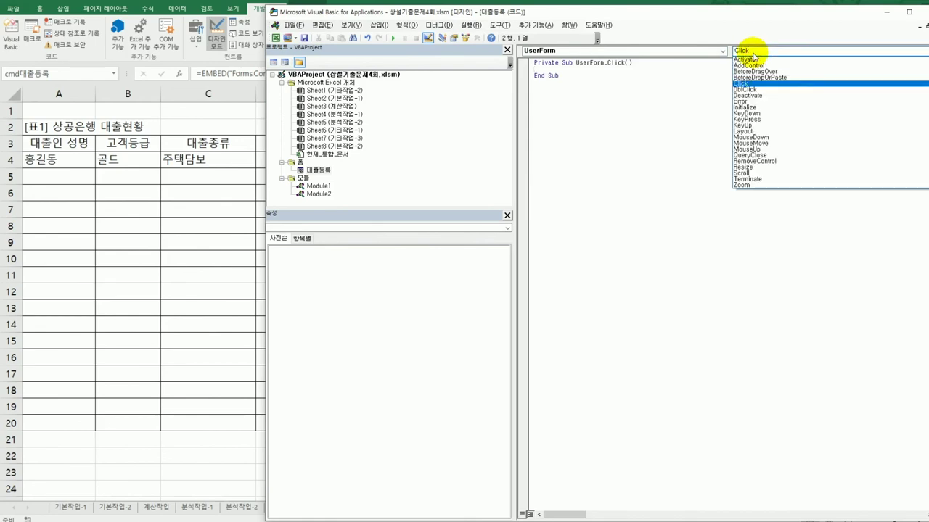
click(757, 107)
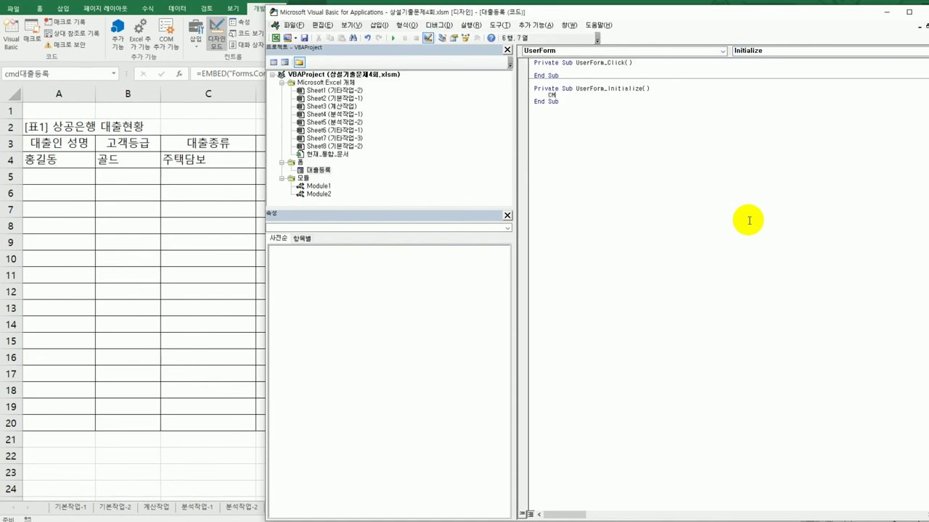
Step: In UserForm_Initialize, set the RowSource of cmb고객등급 to "H4:H7" and of cmb대출종류 to "I4:I7"
text(cmb고객등급 ..RowSource = ")
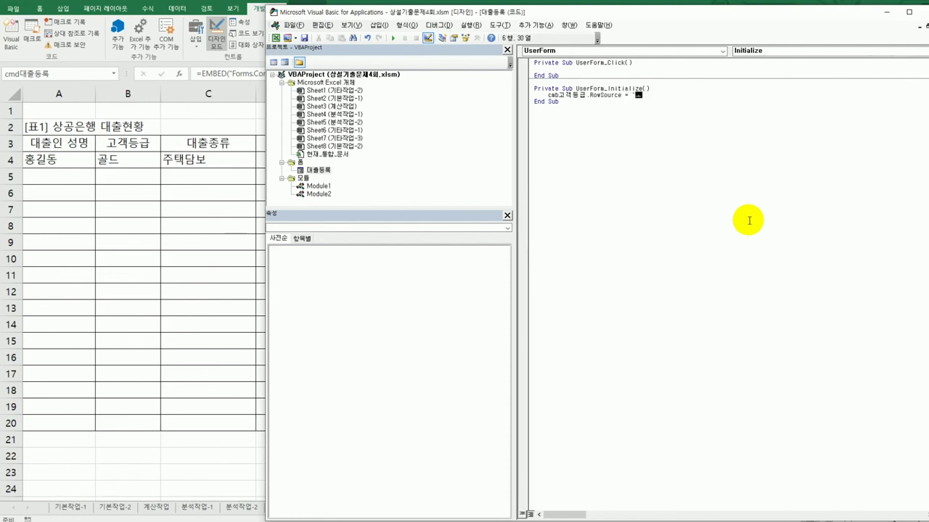
text(H4:H7")
key(Return)
text(cmb대출종류.RowSource)
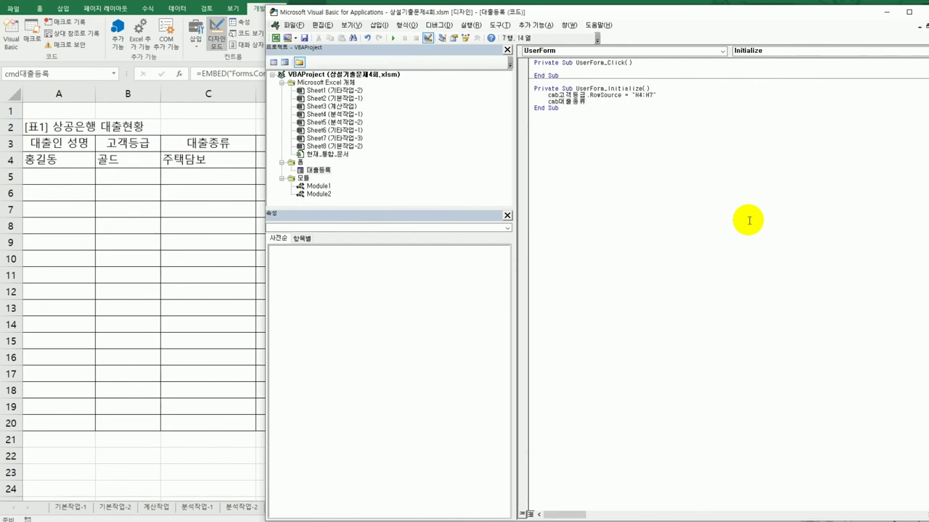
text( = "I4:I7")
key(Down)
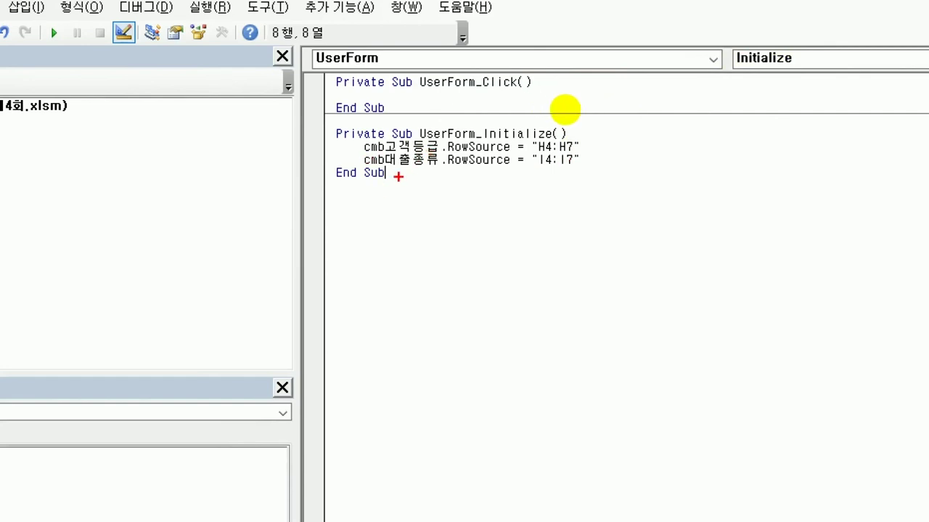
mouse_move(387, 176)
mouse_down()
mouse_move(360, 175)
mouse_move(370, 129)
mouse_move(380, 128)
mouse_move(389, 145)
mouse_move(388, 174)
mouse_up()
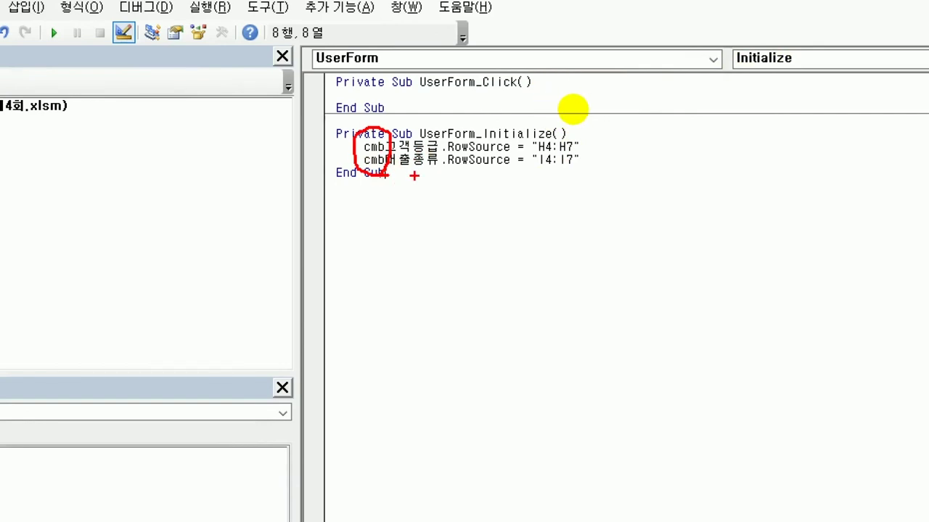
mouse_move(597, 164)
mouse_down()
mouse_move(559, 174)
mouse_move(558, 116)
mouse_move(602, 167)
mouse_up()
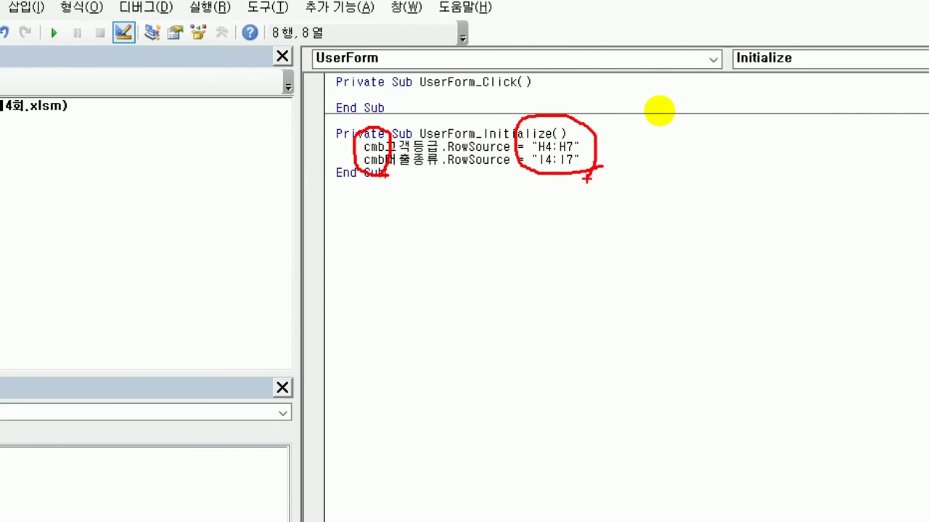
Step: Create the click event procedure of cmd종료 and begin a MsgBox statement with the text "전체 대출자는 "
click(630, 60)
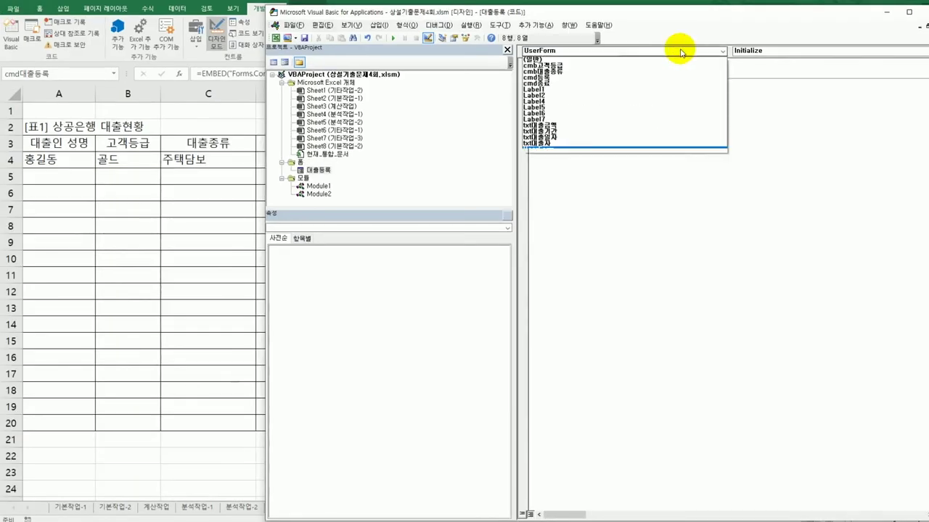
click(671, 84)
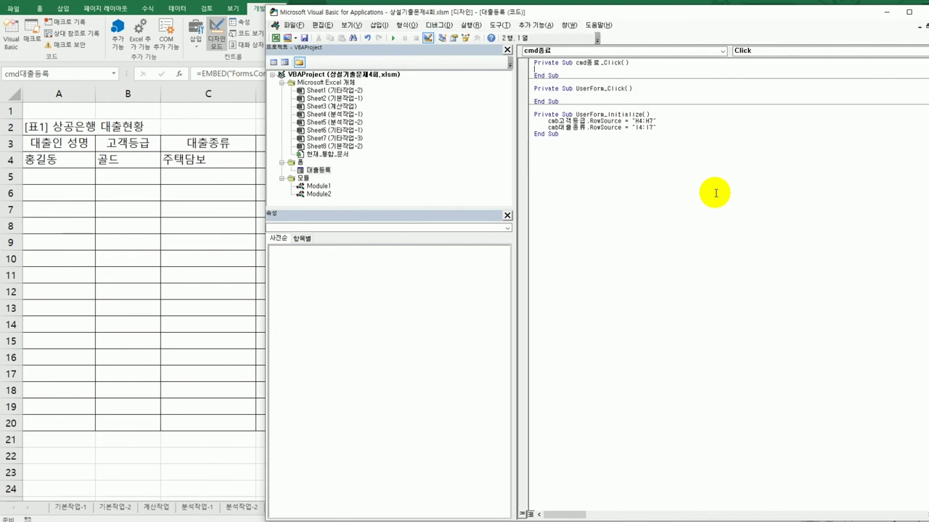
text(msgbox )
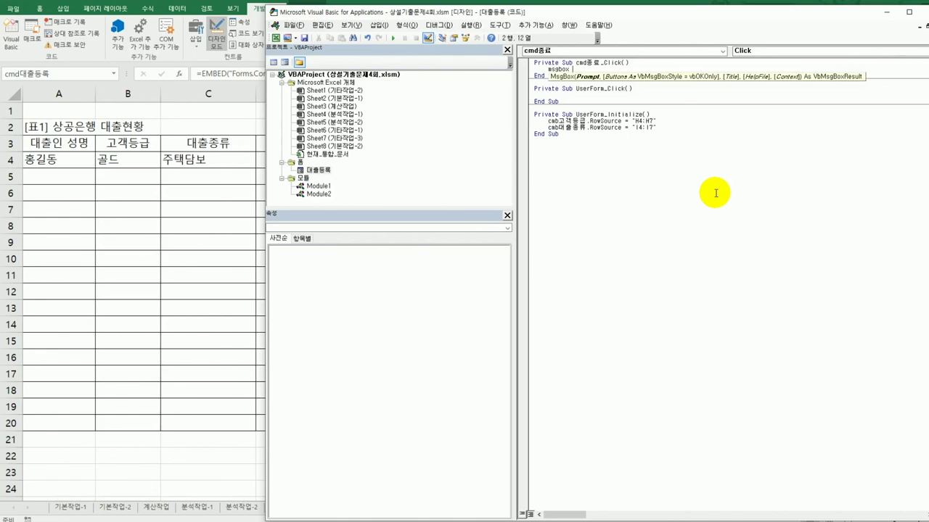
text("전ㅁ)
text(체 )
text(대출자는)
text(")
Step: Append & Range("a3").CurrentRegion.Rows.Count to the message in the cmd종료 click procedure
text( &)
text( ran)
text(g)
text(e()
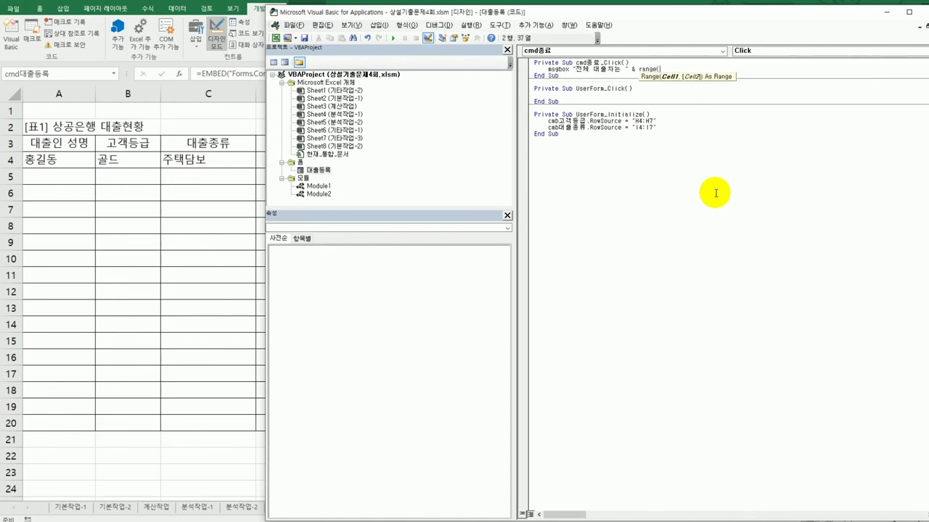
text(")
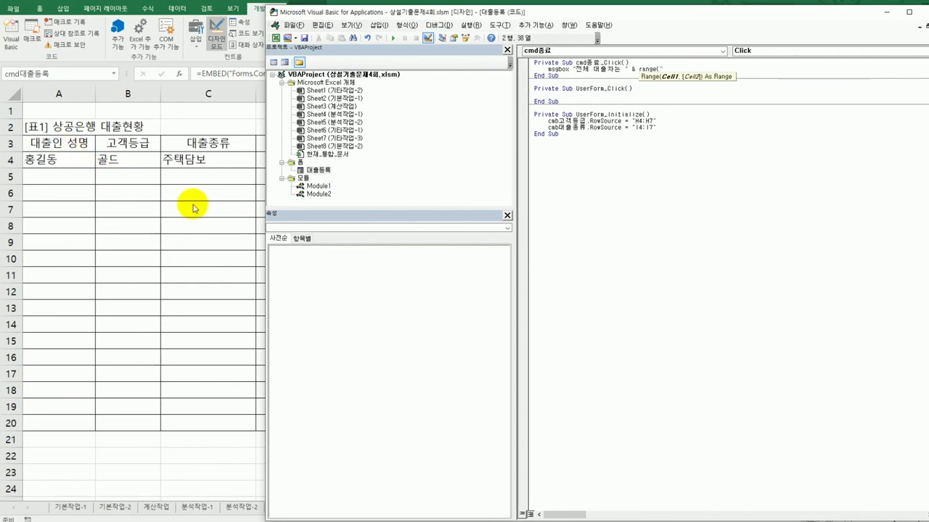
text(a)
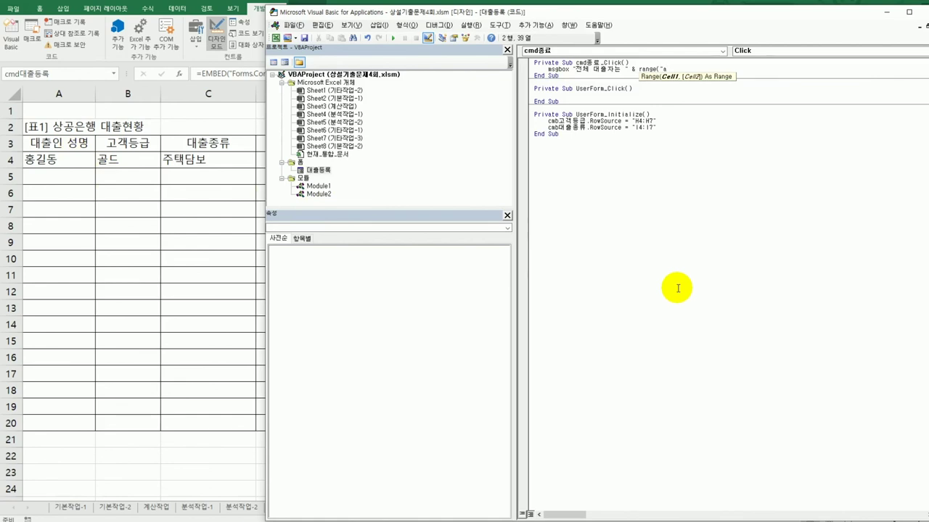
text(3").)
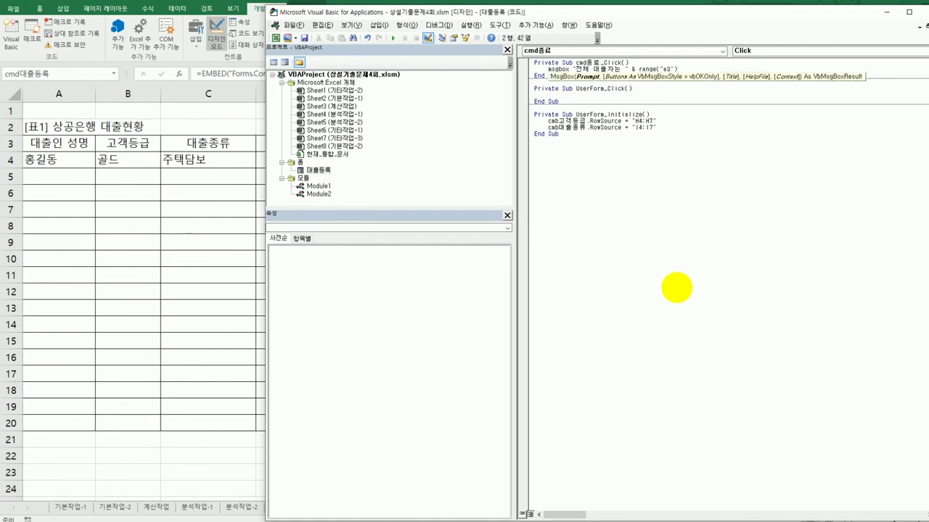
text(cu)
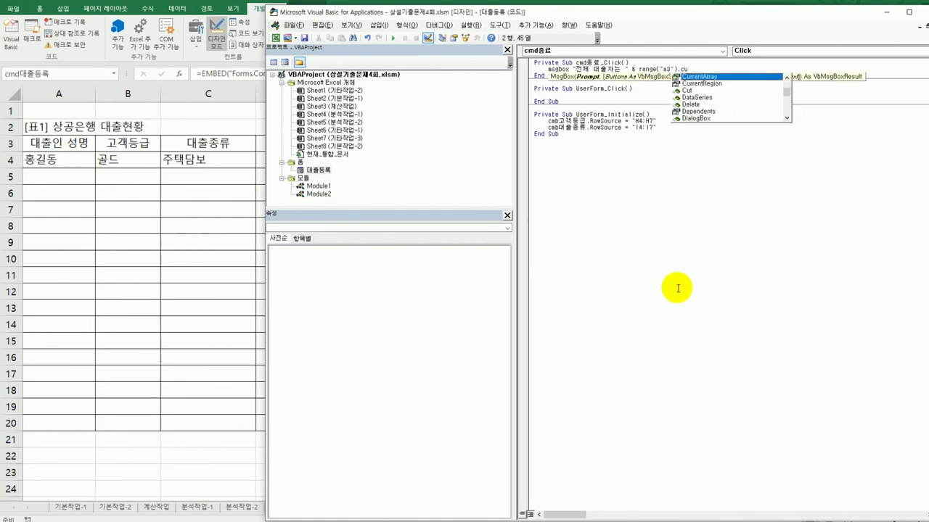
key(Down)
key(Tab)
text(.Rows.cou)
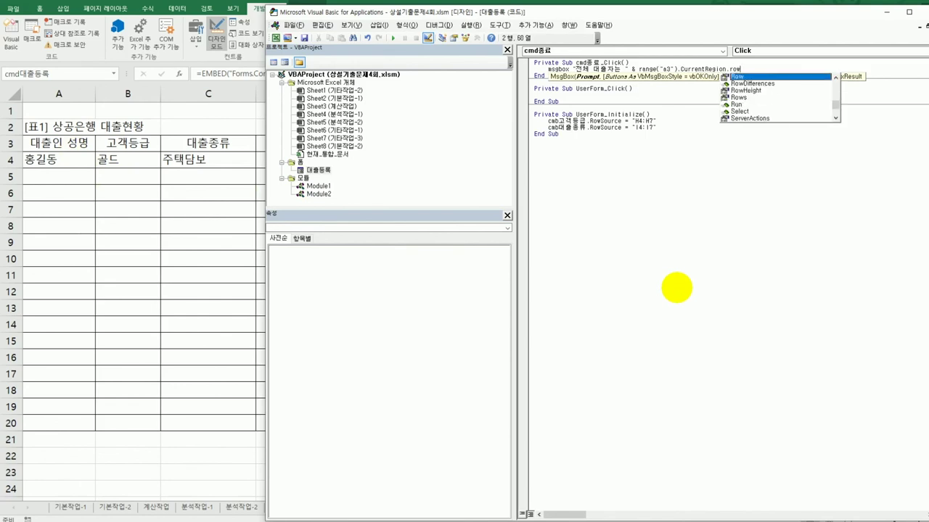
text(nt)
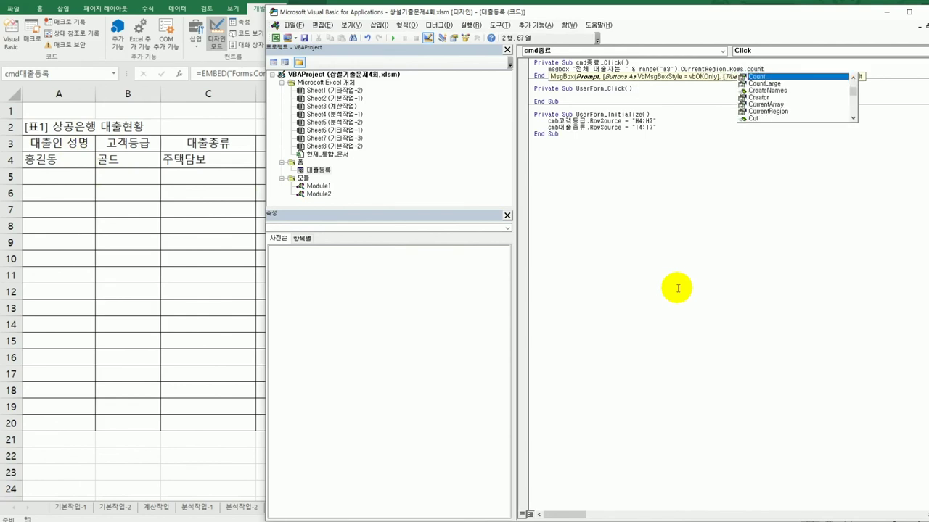
key(Tab)
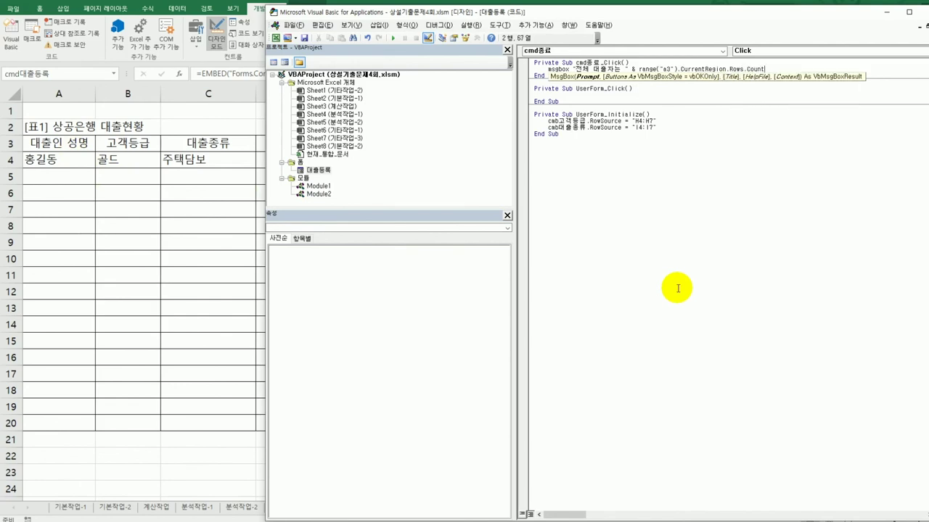
Step: Examine which rows of the 기타작업-3 loan table belong to the current region around A3, and return to the code
click(206, 230)
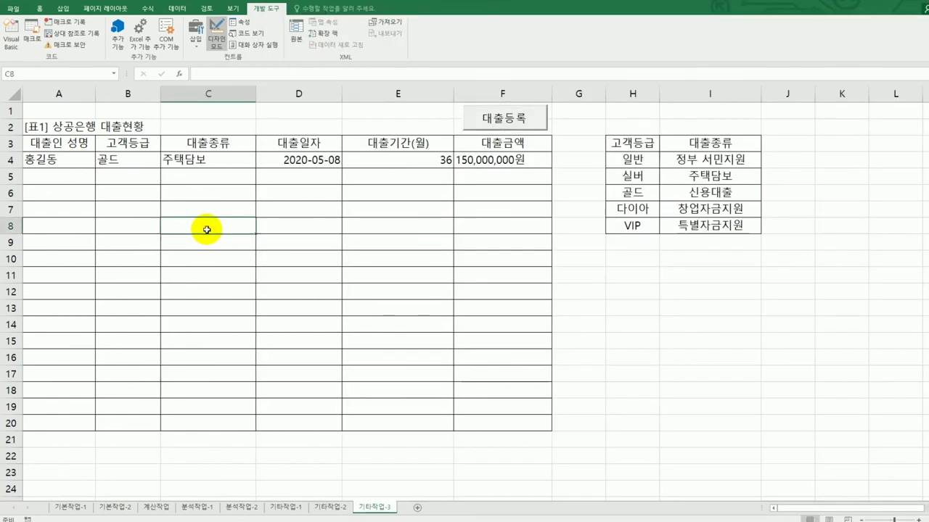
click(63, 143)
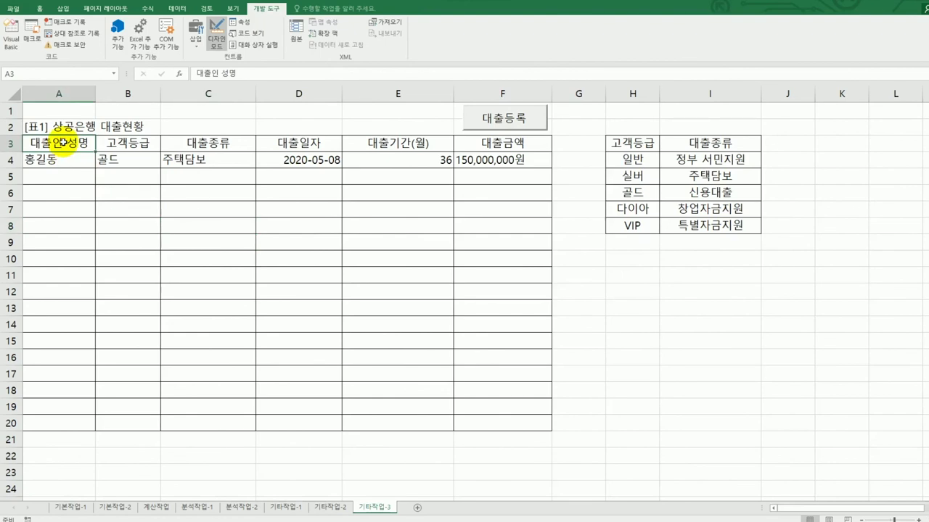
drag(63, 142, 483, 143)
drag(43, 125, 478, 165)
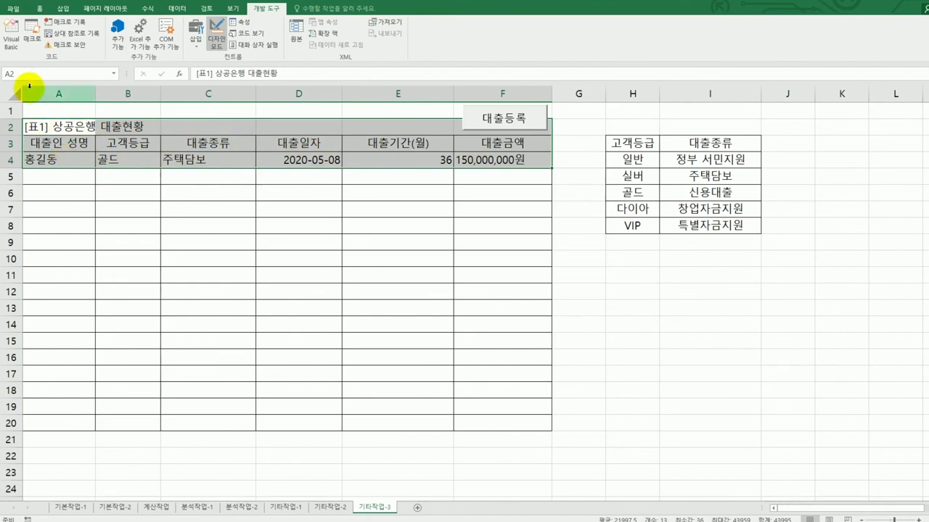
click(13, 40)
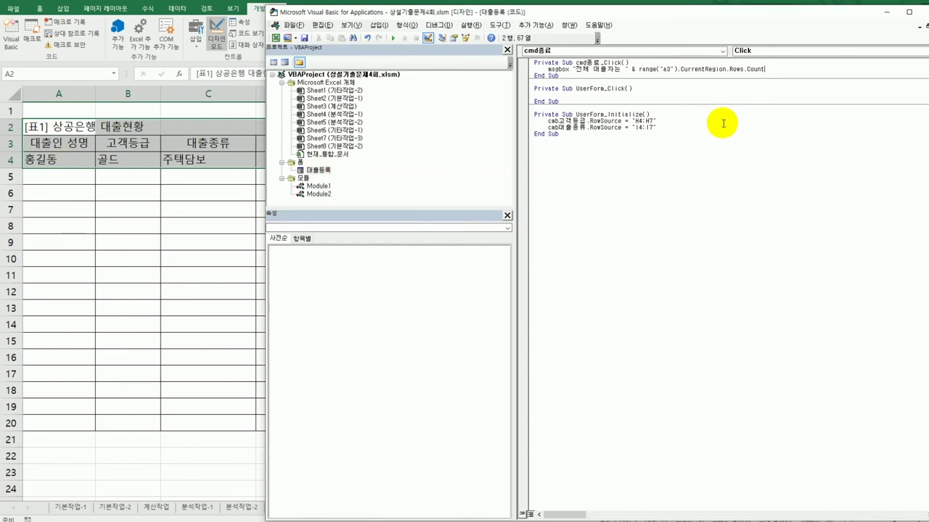
Step: Subtract 2 from the row count in the MsgBox statement and append the text "명입니다."
text(2)
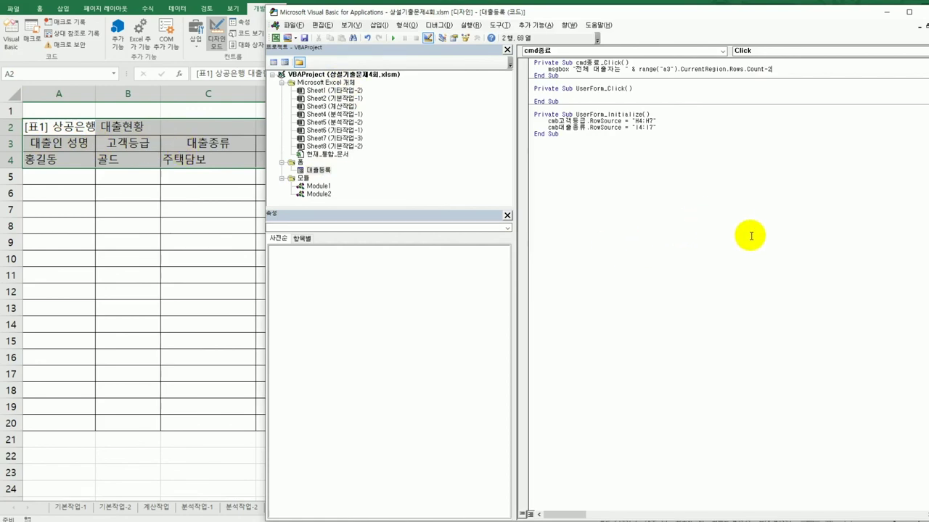
text(& )
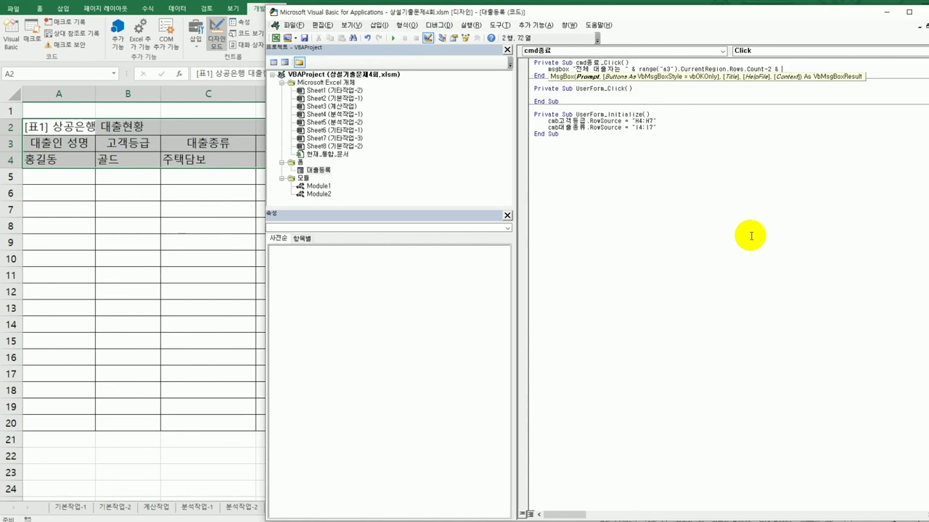
text(")
text(명이)
text(ㅂ니다.)
text("명입니다.")
key(Return)
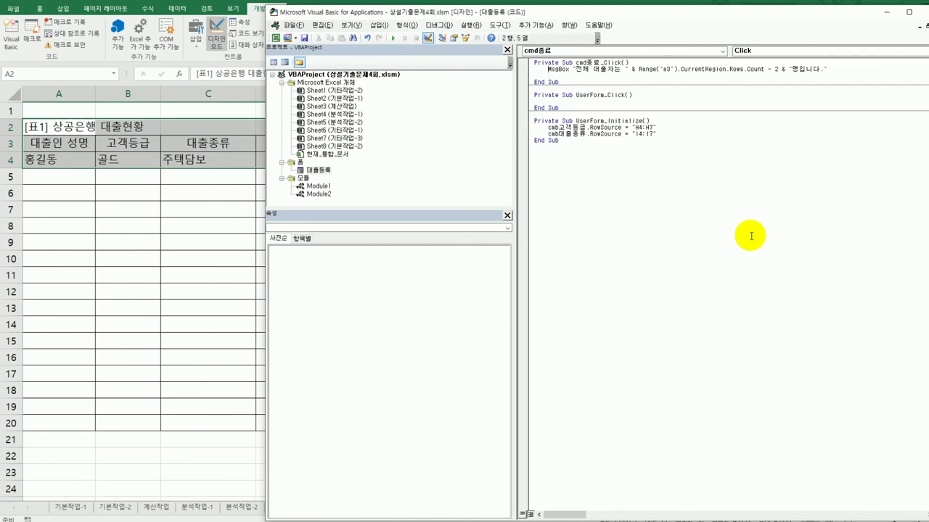
Step: Leave the MsgBox buttons argument empty and set the message box title to "종료"
key(End)
text(, )
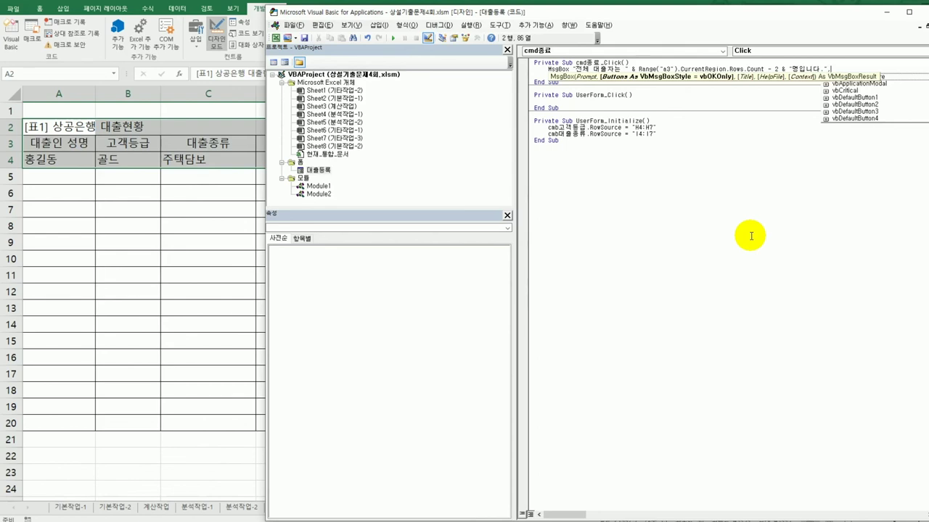
text(, )
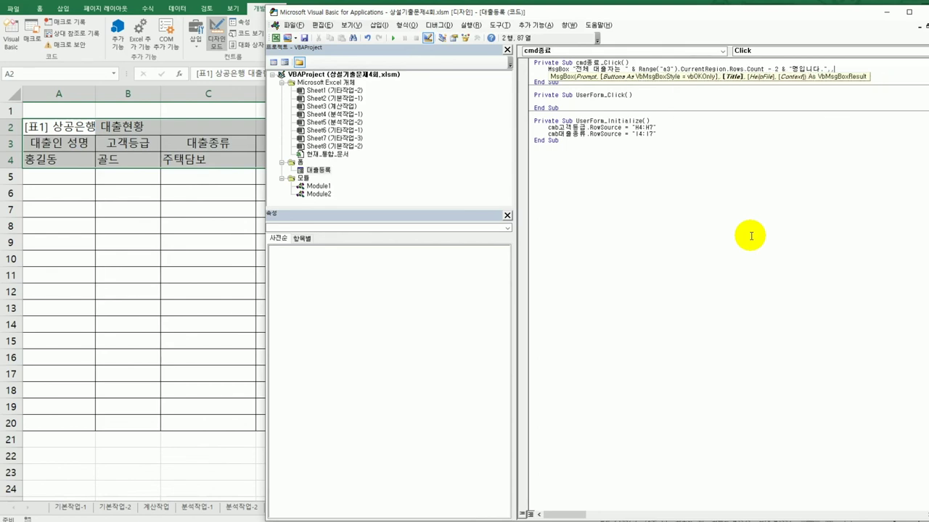
text("종료")
key(Return)
Step: Add an Unload Me statement below the MsgBox line in the cmd종료 click procedure
key(Return)
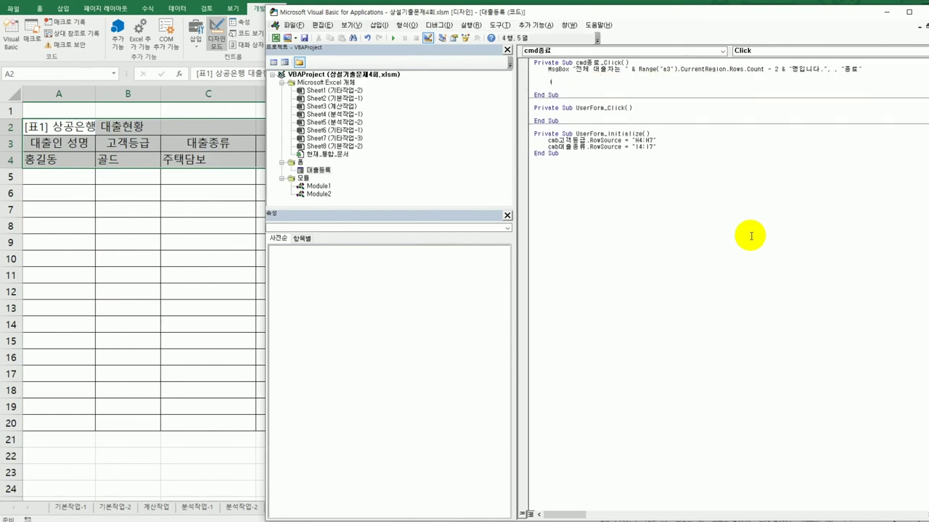
text(unload em)
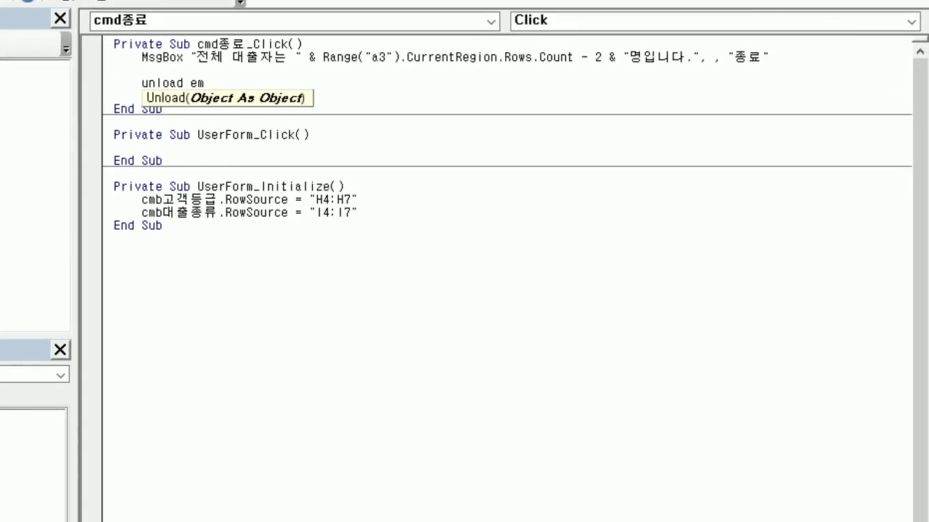
drag(141, 73, 296, 67)
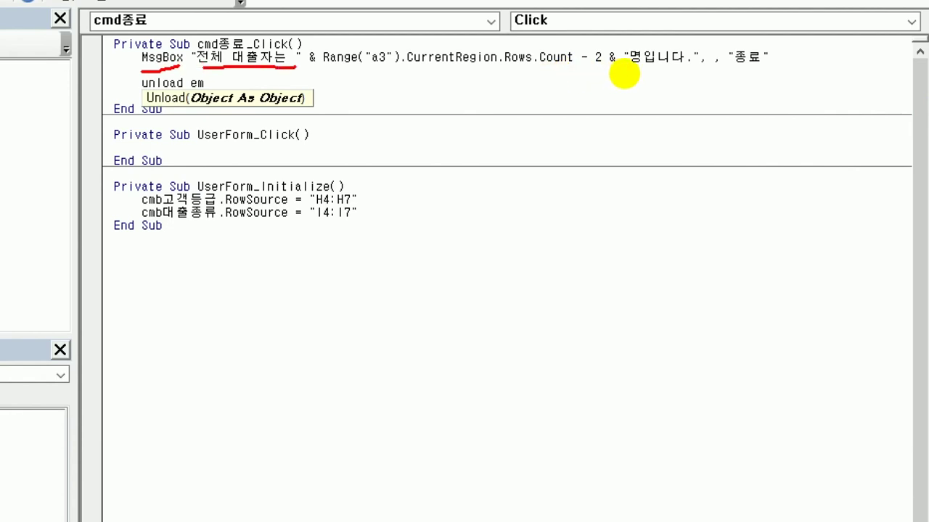
drag(618, 72, 693, 72)
mouse_move(604, 76)
mouse_down()
mouse_move(409, 90)
mouse_move(311, 67)
mouse_move(573, 30)
mouse_move(604, 45)
mouse_up()
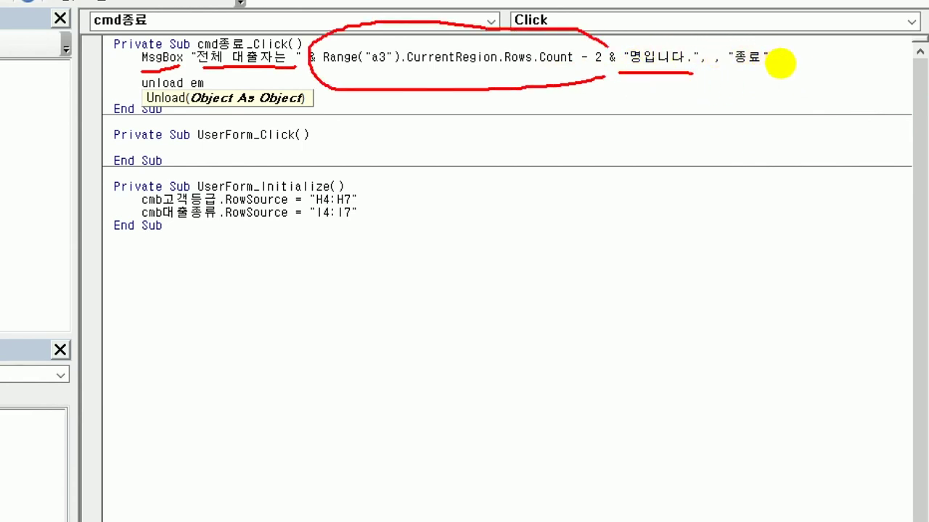
mouse_move(475, 114)
mouse_down()
mouse_move(499, 136)
mouse_move(470, 114)
mouse_up()
mouse_move(466, 158)
mouse_down()
mouse_move(694, 156)
mouse_move(638, 134)
mouse_move(480, 138)
mouse_up()
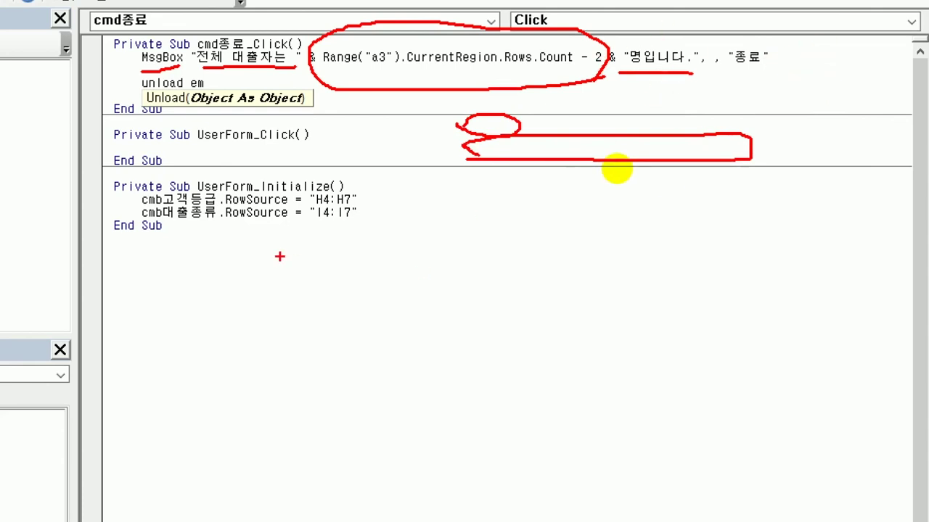
mouse_move(181, 78)
mouse_down()
mouse_move(190, 90)
mouse_move(186, 81)
mouse_up()
key(Escape)
key(BackSpace)
key(BackSpace)
text(me)
key(Return)
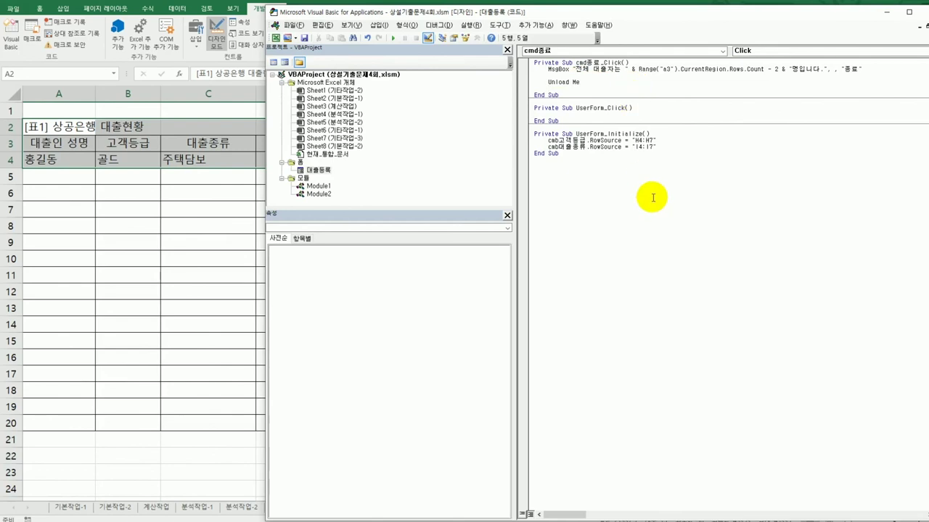
click(670, 235)
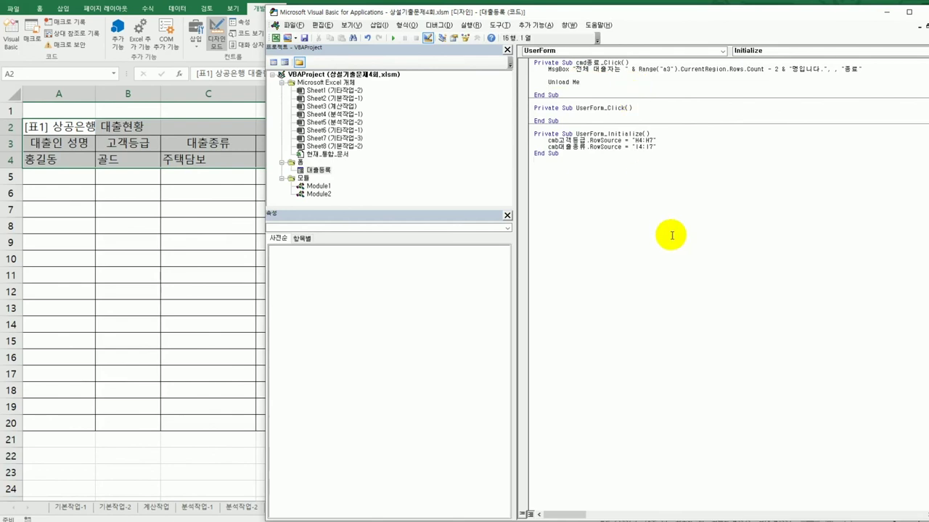
Step: Open the 대출등록 form and examine the names of its 등록 button, text boxes and combo boxes
click(323, 171)
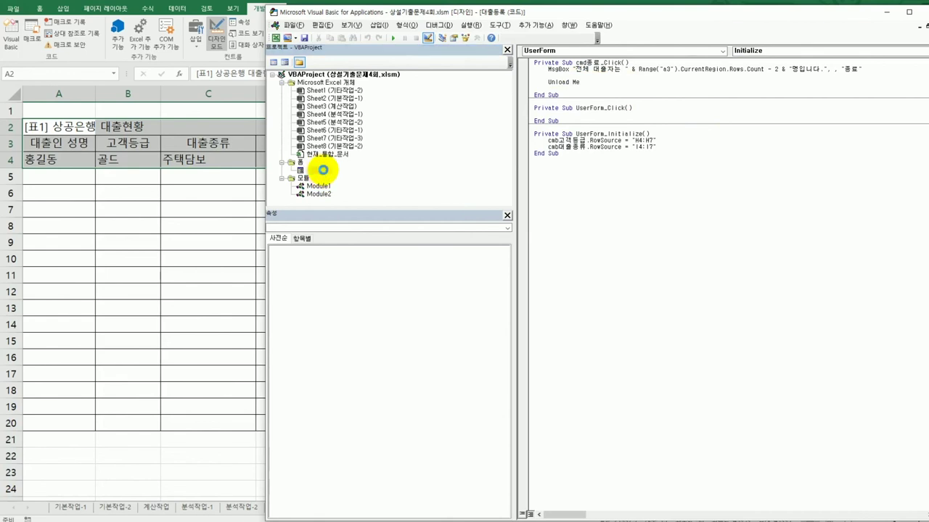
double_click(322, 171)
click(682, 90)
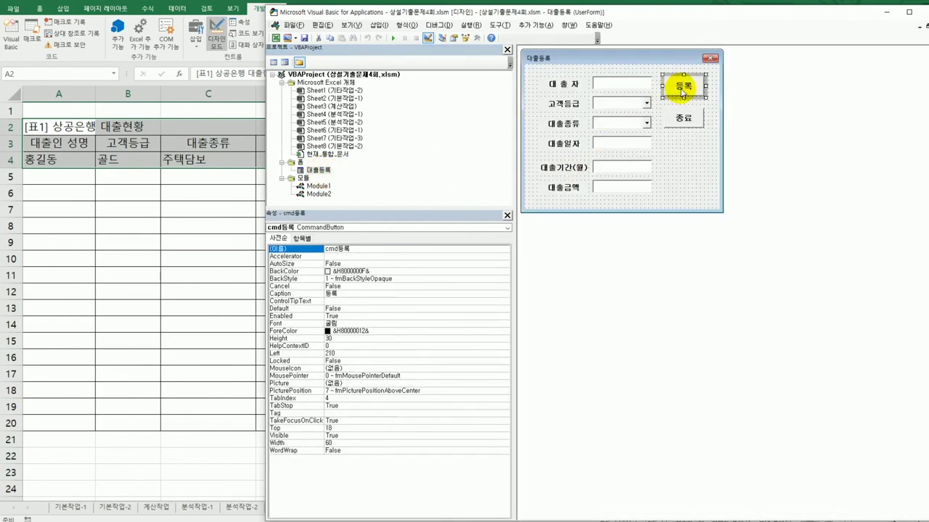
click(627, 85)
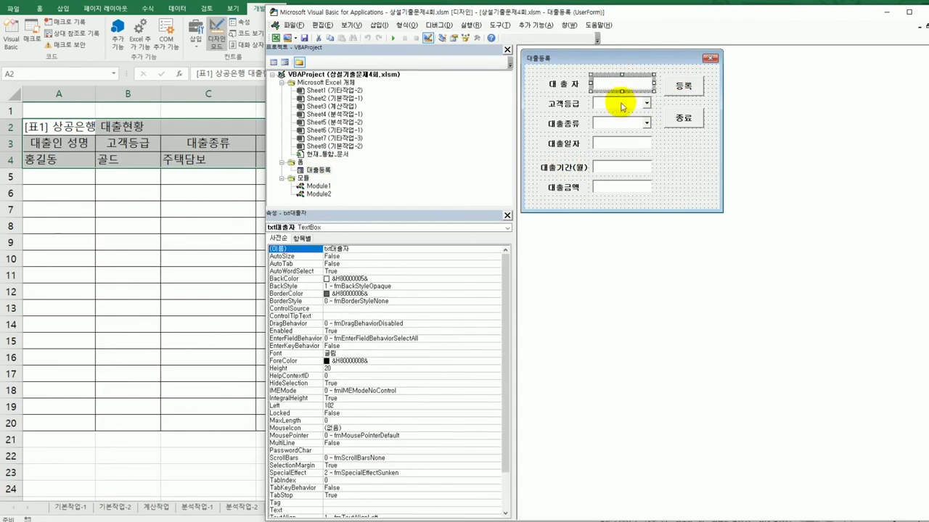
click(621, 103)
click(621, 122)
click(622, 143)
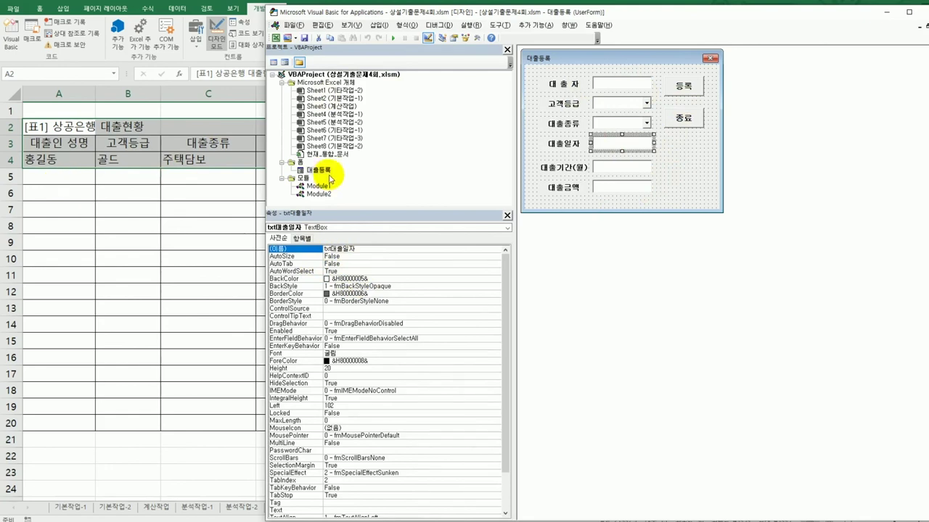
click(627, 188)
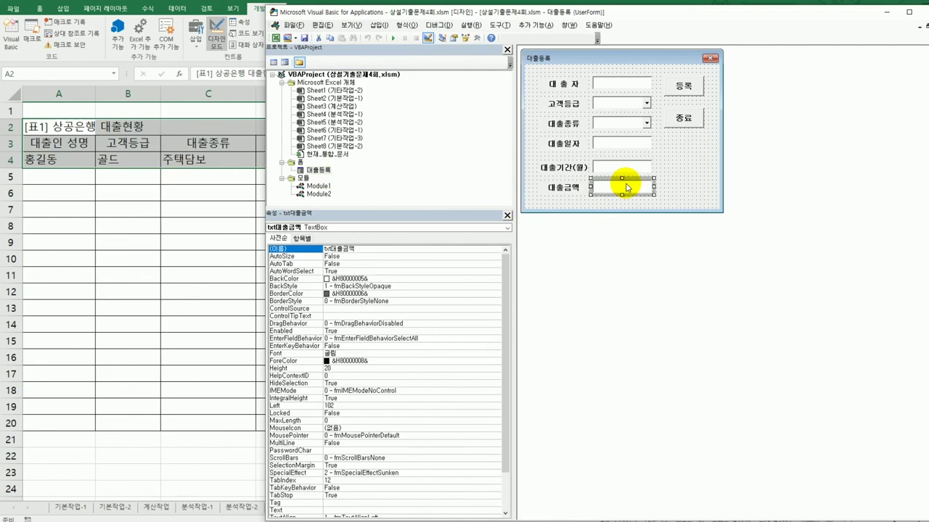
Step: Create the click procedure for the 등록 button and add blank lines inside it
click(684, 89)
double_click(683, 89)
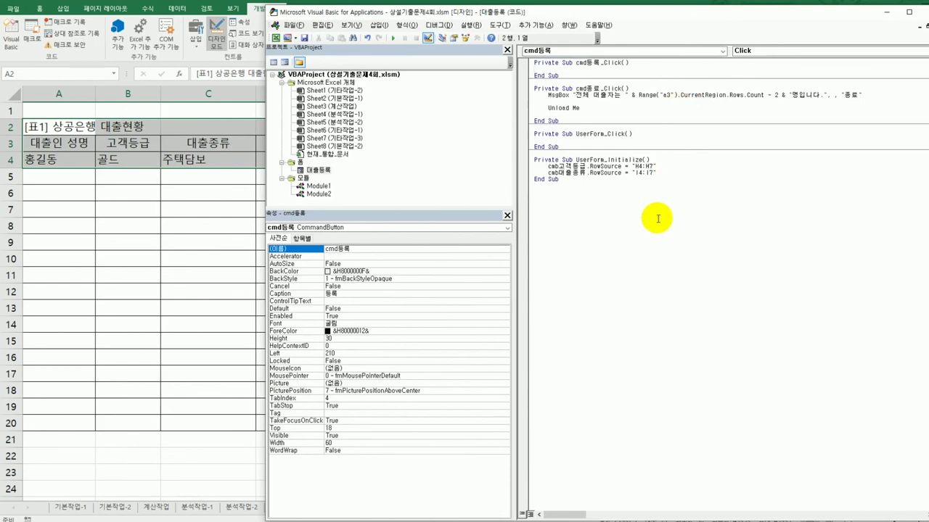
key(Return)
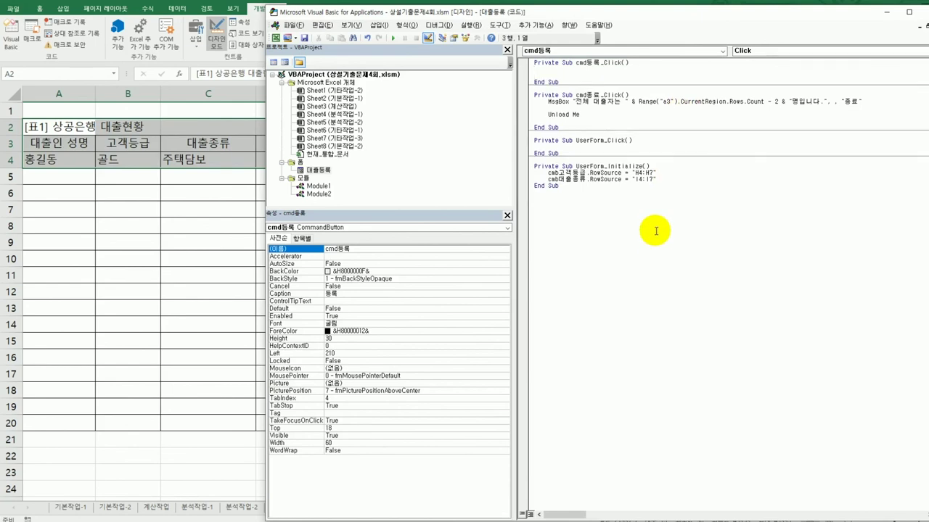
key(Return)
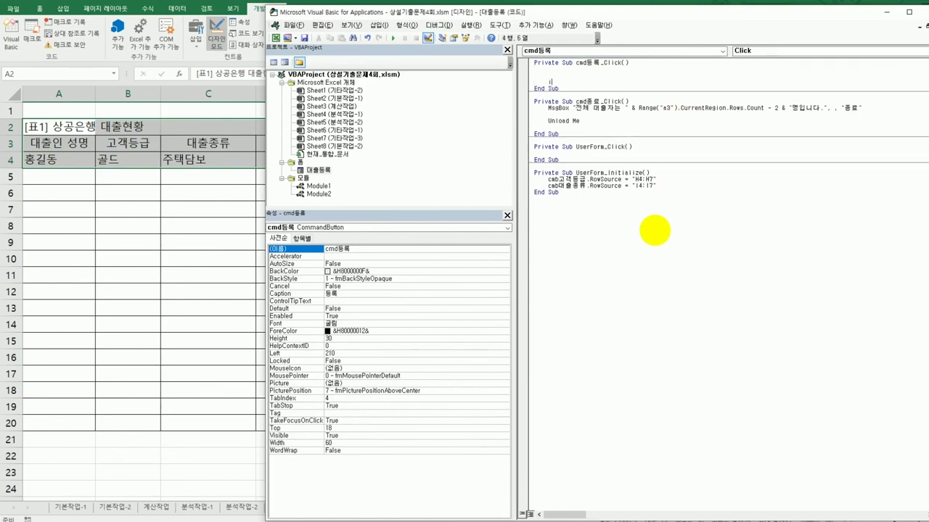
Step: Assign Range("a3").CurrentRegion.Rows.Count + 2 to the variable i in the cmd등록 click procedure
text(i = range()
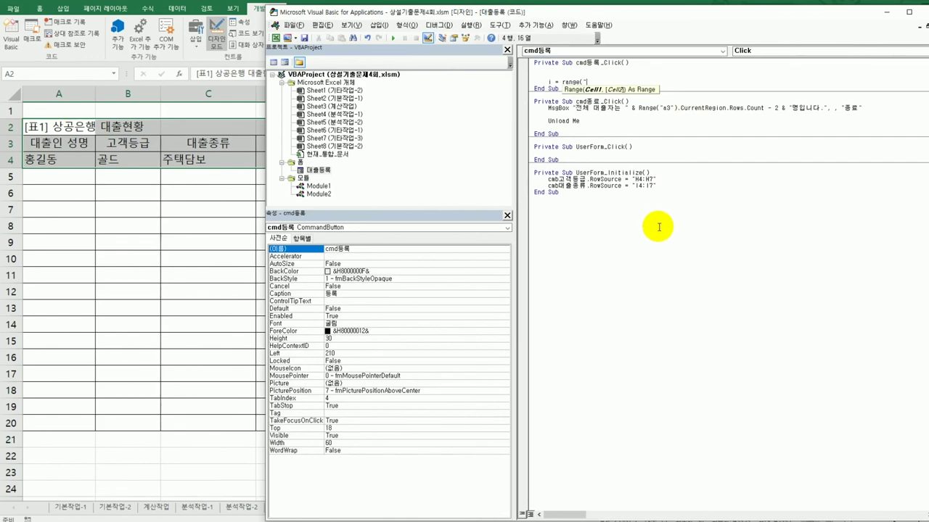
text("a3").cu)
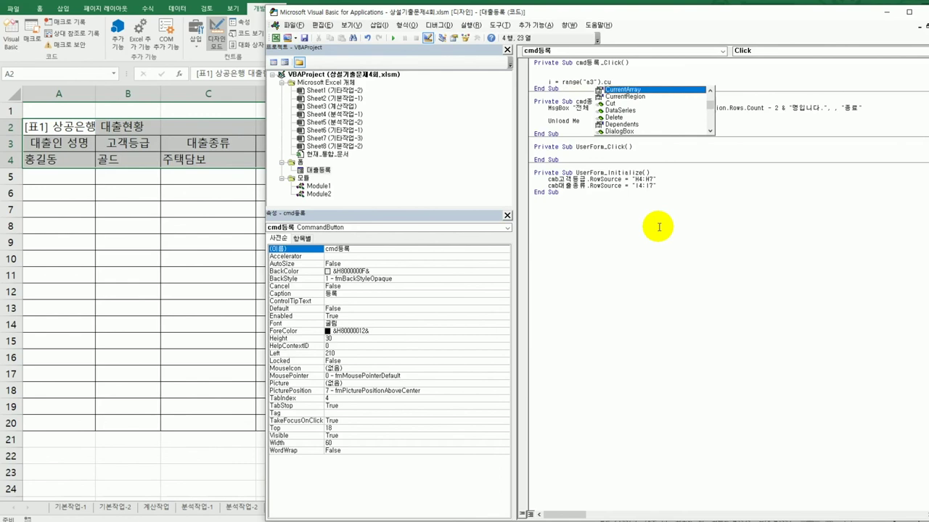
key(Down)
key(Tab)
text(.Rows.Count)
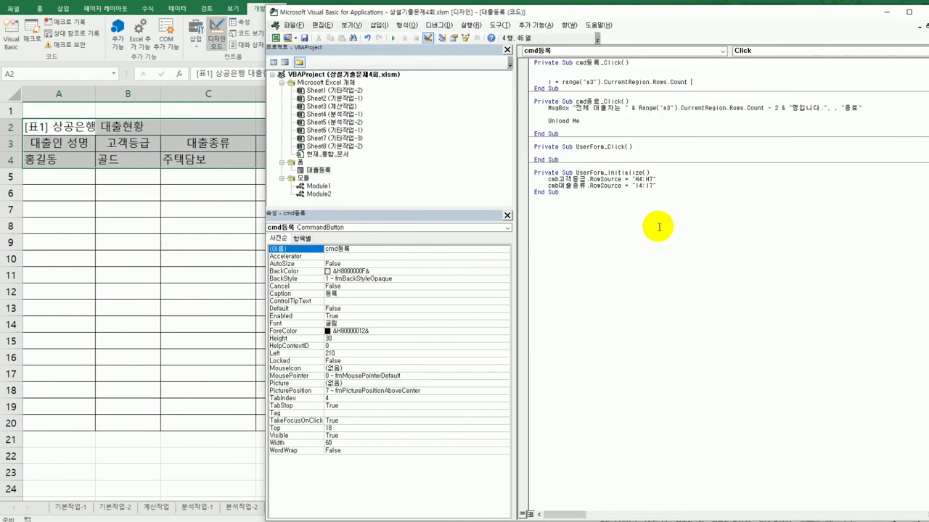
text( +)
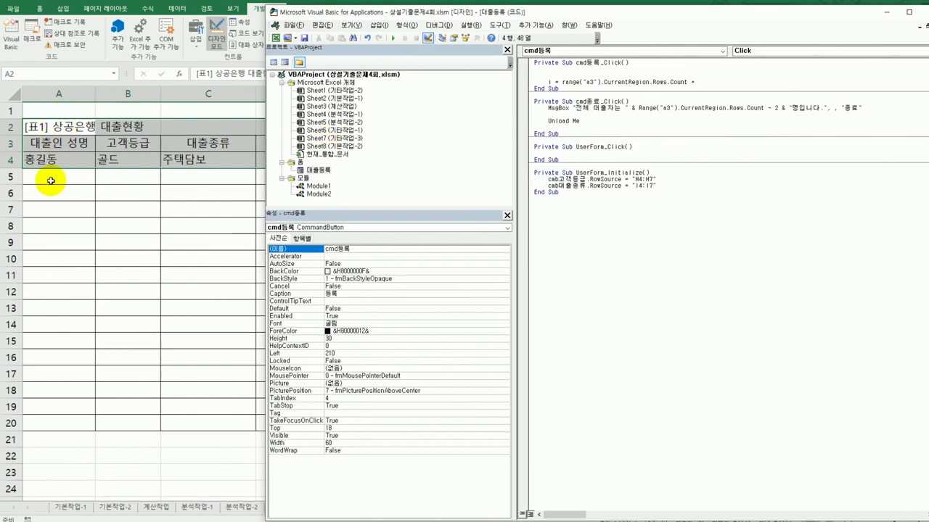
text(2)
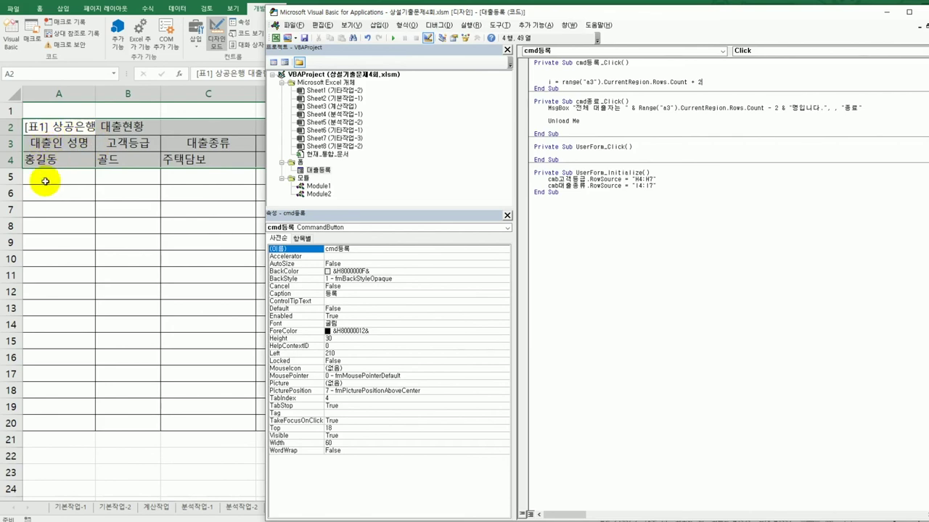
Step: Below the row calculation, write the statement Cells(i, 1) = txt대출자
key(Return)
key(Return)
text(cells)
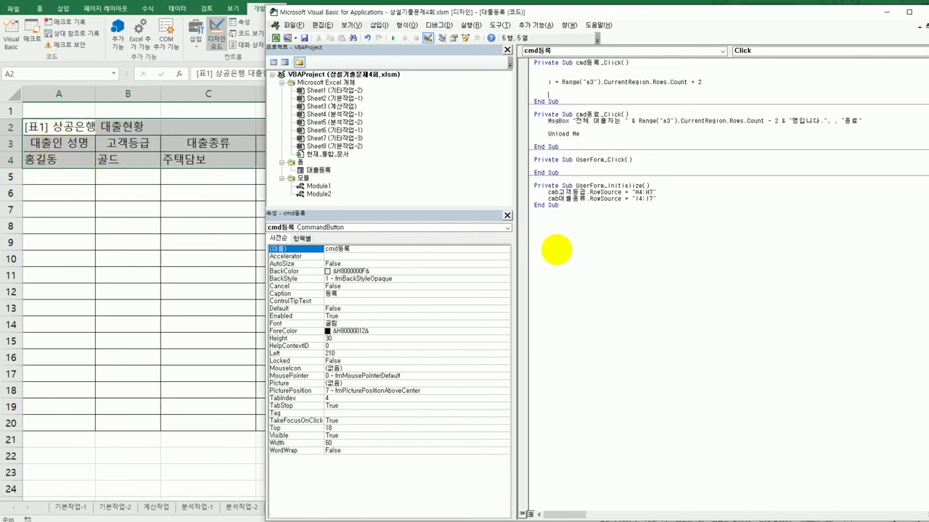
text((i,)
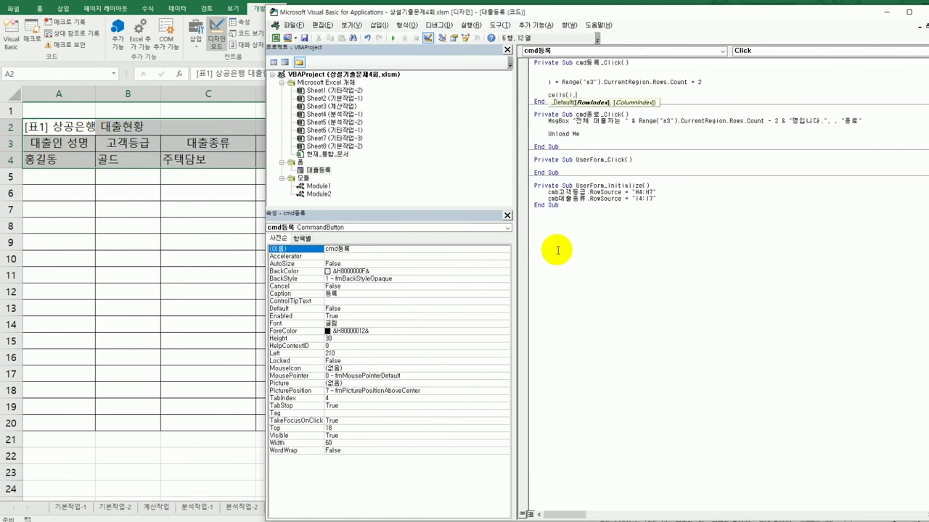
text(1) =)
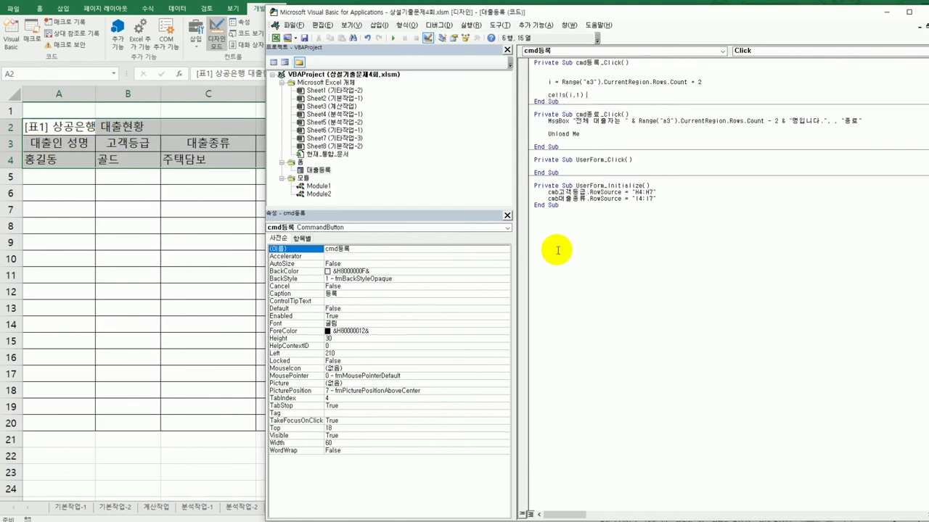
text( txt대ㅜㅎ)
key(BackSpace)
key(BackSpace)
text(출자)
key(Return)
Step: Copy the Cells(i, 1) = txt대출자 statement and paste it on five lines below the original
key(shift+End)
key(ctrl+c)
key(Down)
key(ctrl+v)
key(Return)
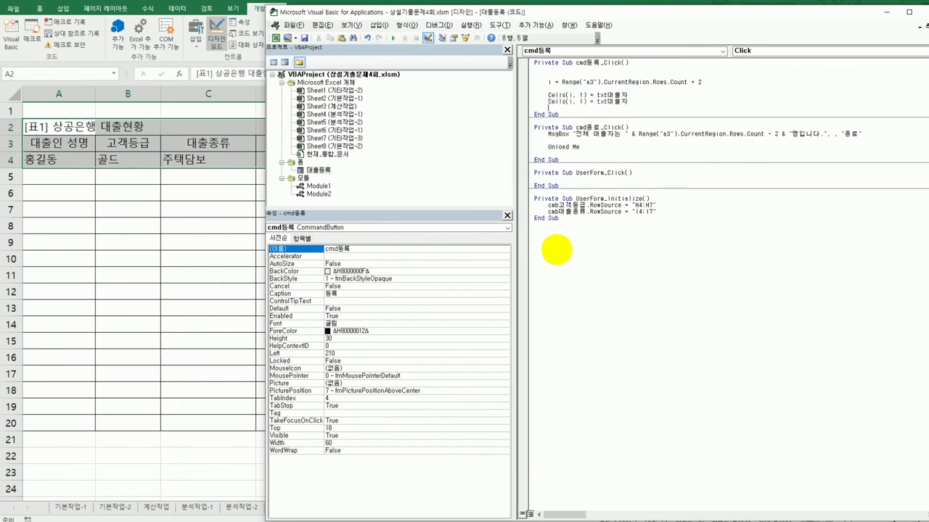
key(ctrl+v)
key(Return)
key(ctrl+v)
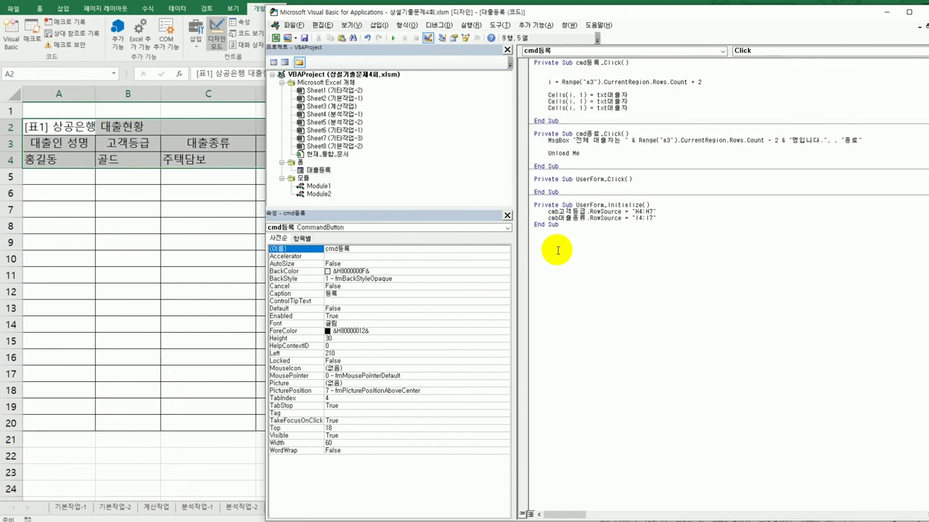
key(Return)
key(ctrl+v)
key(Return)
key(ctrl+v)
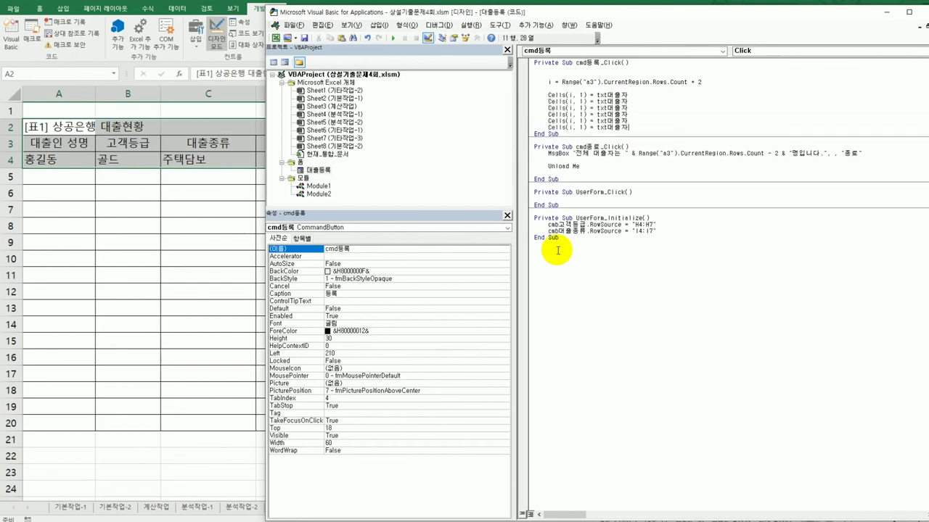
key(Return)
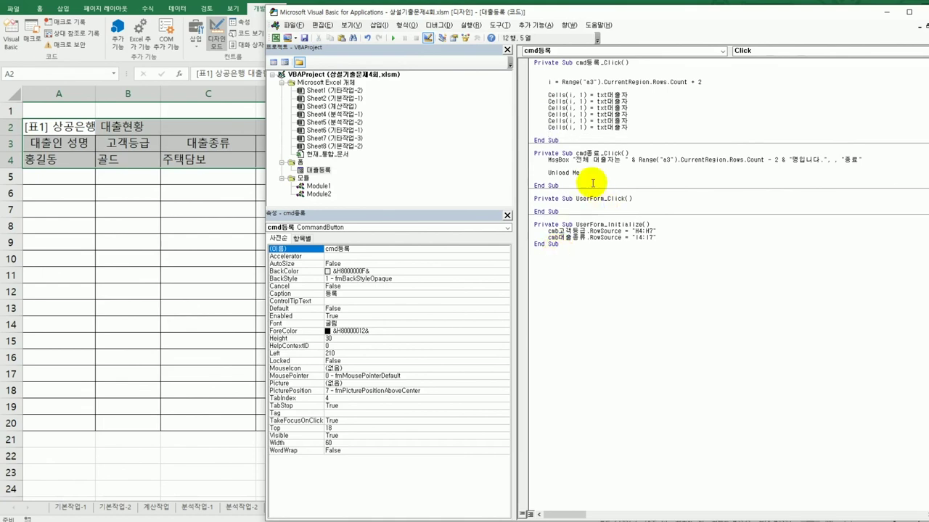
Step: Set the column indexes of the five pasted Cells statements to 2, 3, 4, 5 and 6
double_click(581, 101)
text(2)
double_click(582, 108)
text(3)
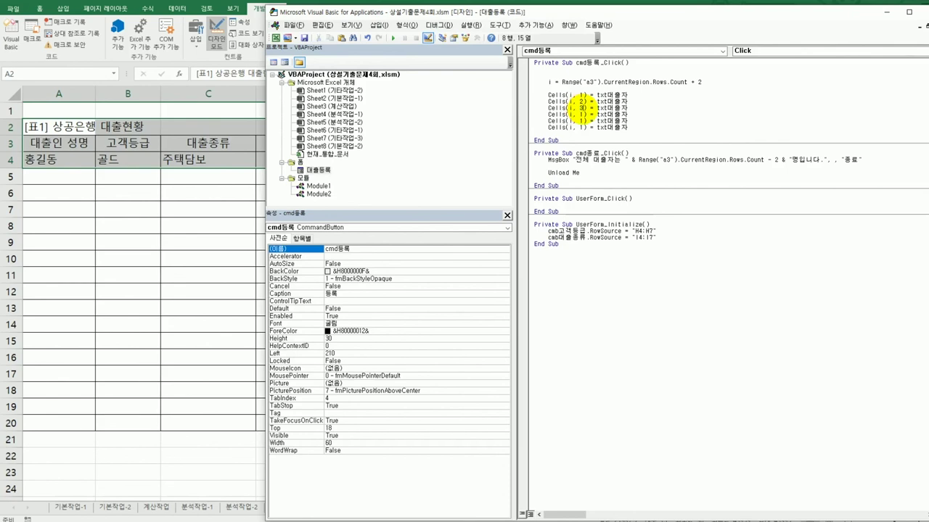
double_click(582, 114)
text(4)
double_click(582, 120)
text(5)
double_click(582, 127)
text(6)
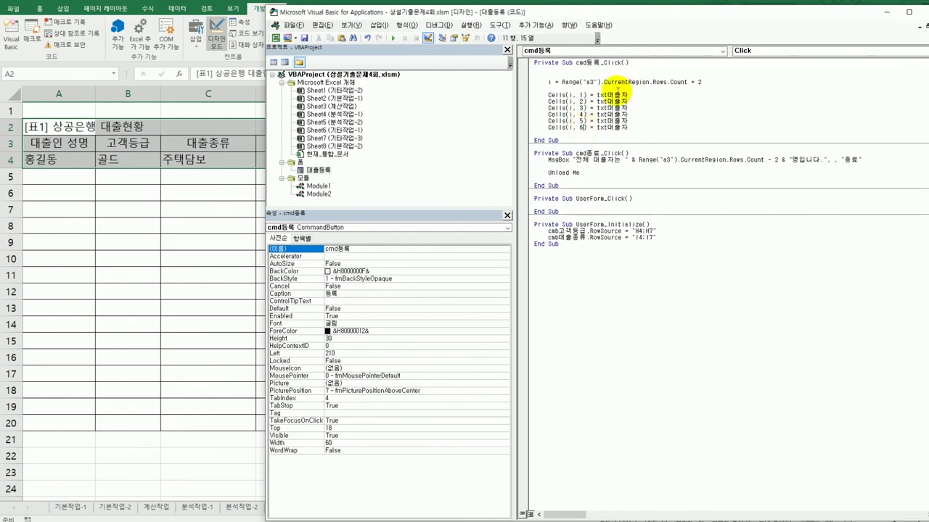
Step: Replace txt대출자 with cmb고객등급 in the Cells(i, 2) statement
click(596, 101)
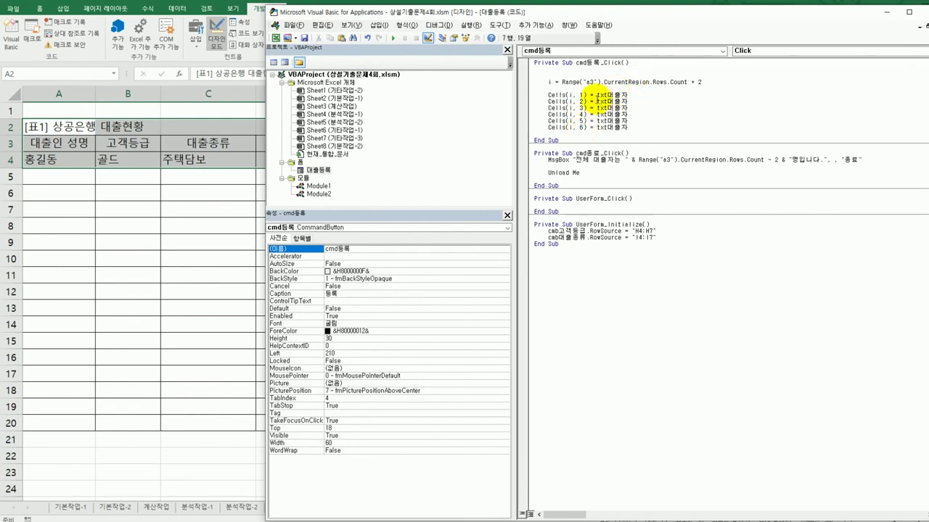
drag(597, 101, 641, 101)
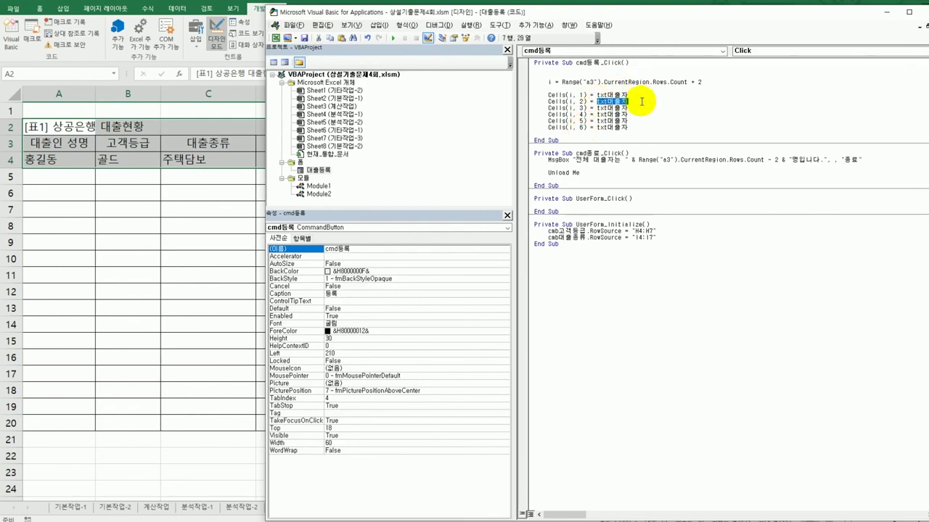
key(Delete)
text(cmb고객등급)
Step: Replace txt대출자 with cmb대출종류 in the Cells(i, 3) statement
key(Down)
key(shift+Left)
key(shift+Left)
key(shift+Left)
key(shift+Left)
key(shift+Left)
key(shift+Left)
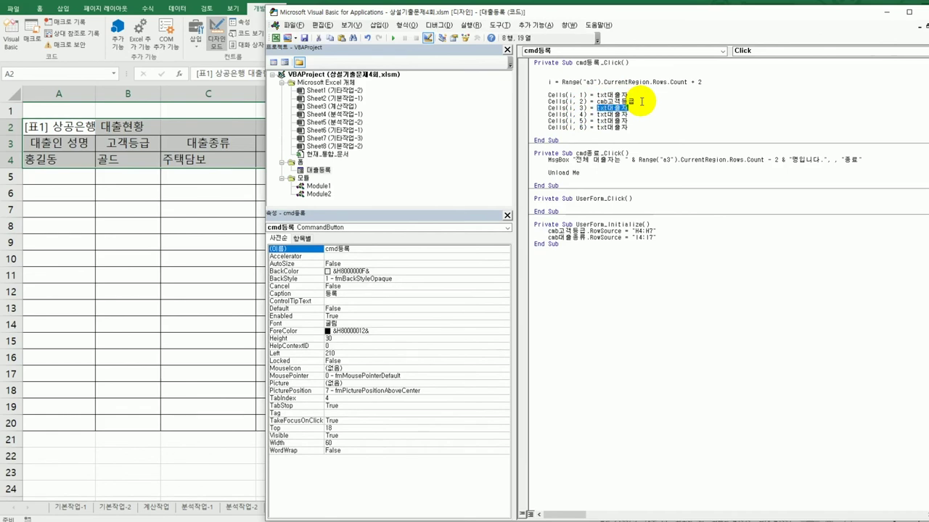
text(cmb대출종류)
Step: Replace txt대출자 with cdate(txt대출일자) in the Cells(i, 4) statement
key(shift+Left)
key(shift+Left)
key(shift+Left)
key(shift+Left)
key(shift+Left)
key(shift+Left)
text(cdate()
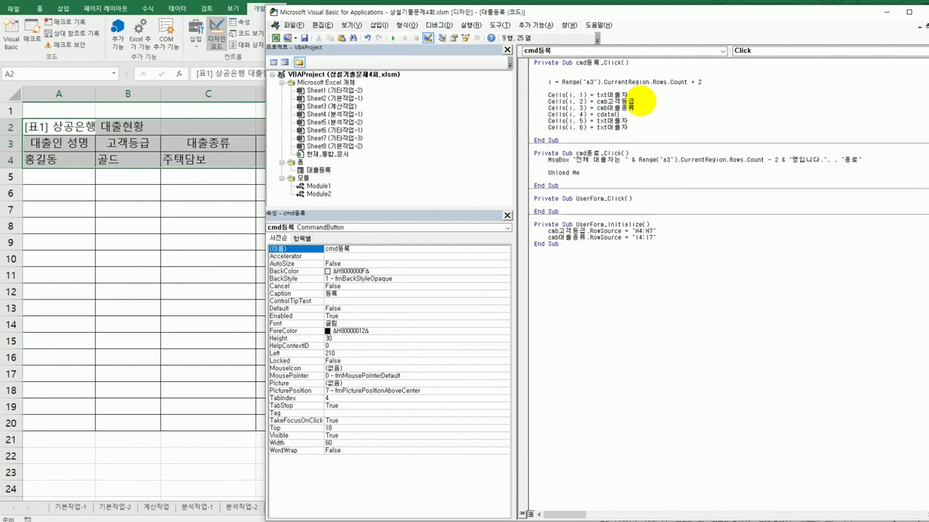
text(txt)
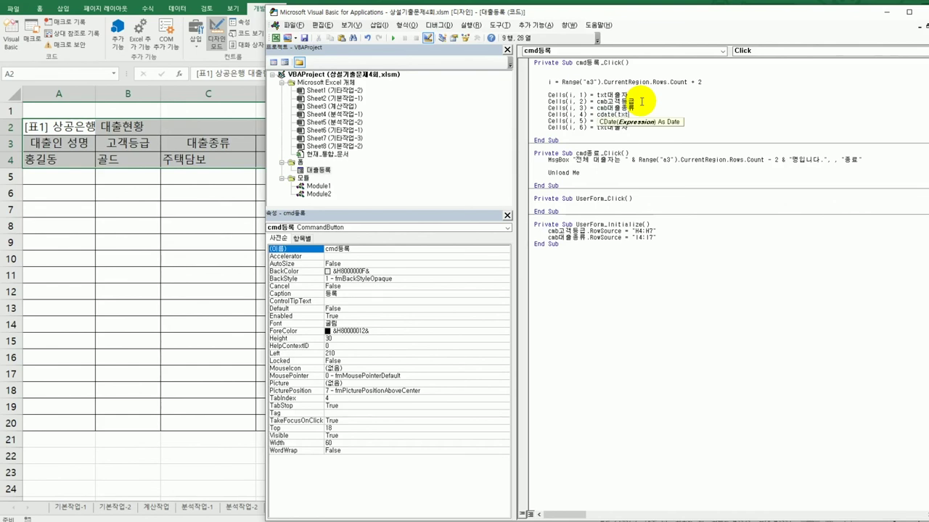
text(대출일자))
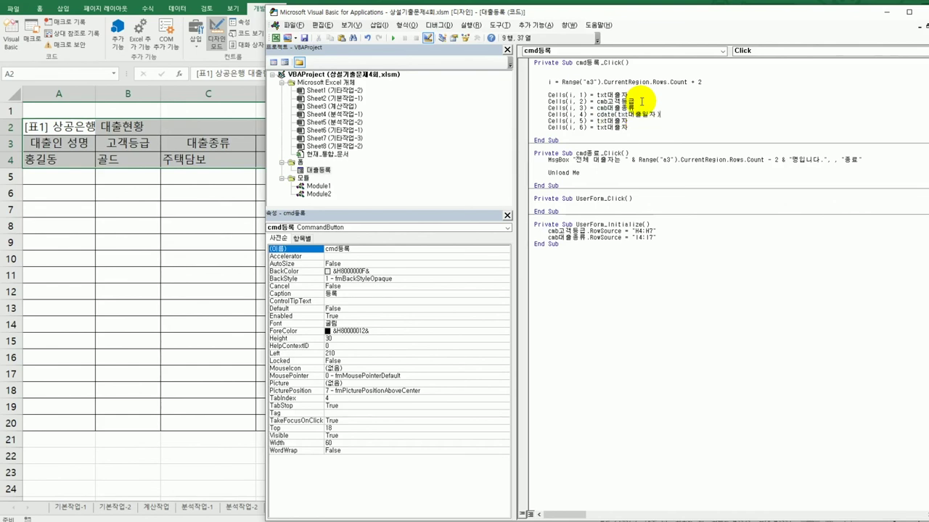
Step: Replace txt대출자 with Val(txt대출기간) in the Cells(i, 5) statement
key(Down)
key(shift+Left)
key(shift+Left)
key(shift+Left)
key(shift+Left)
key(shift+Left)
key(shift+Left)
text(ㅎ)
key(BackSpace)
text(vl)
text(l(ㅅ)
key(BackSpace)
text(txt대출기)
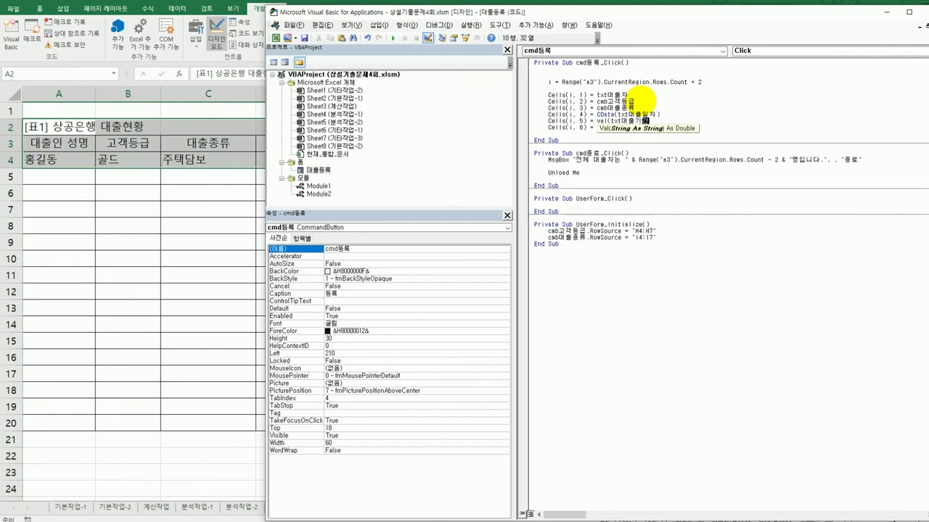
text(간))
Step: Replace txt대출자 with Format(txt대출금액, "#,##0원") in the Cells(i, 6) statement
key(Down)
text(txt대출자)
key(shift+Left)
key(shift+Left)
key(shift+Left)
key(shift+Left)
key(shift+Left)
key(shift+Left)
text(forma)
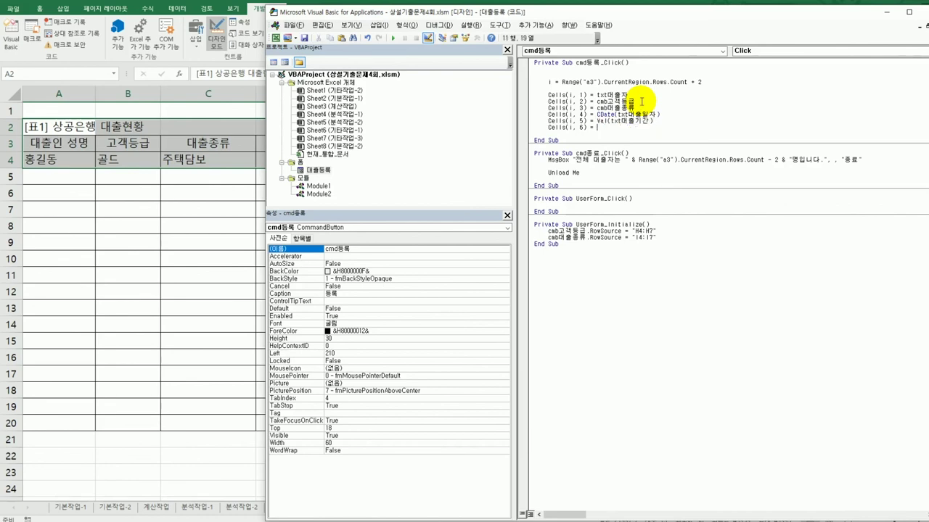
text(t()
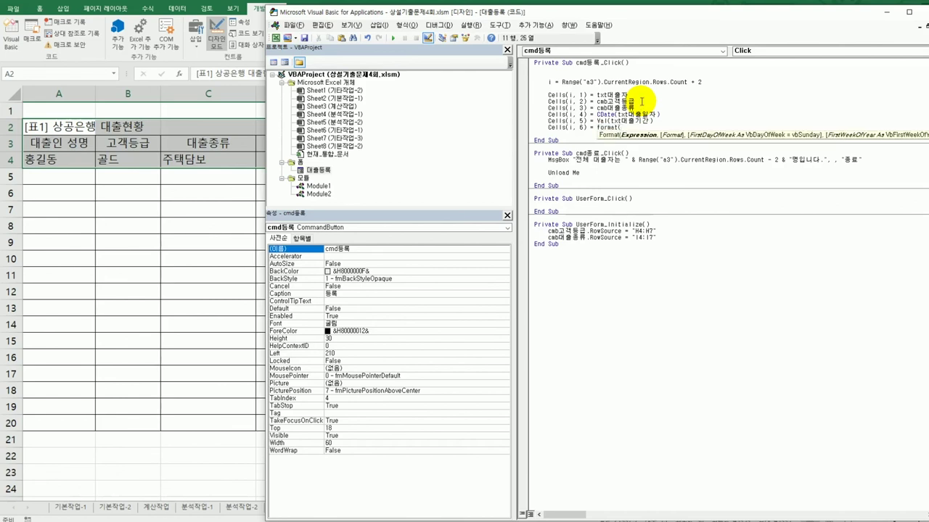
text(txt대출금액, ")
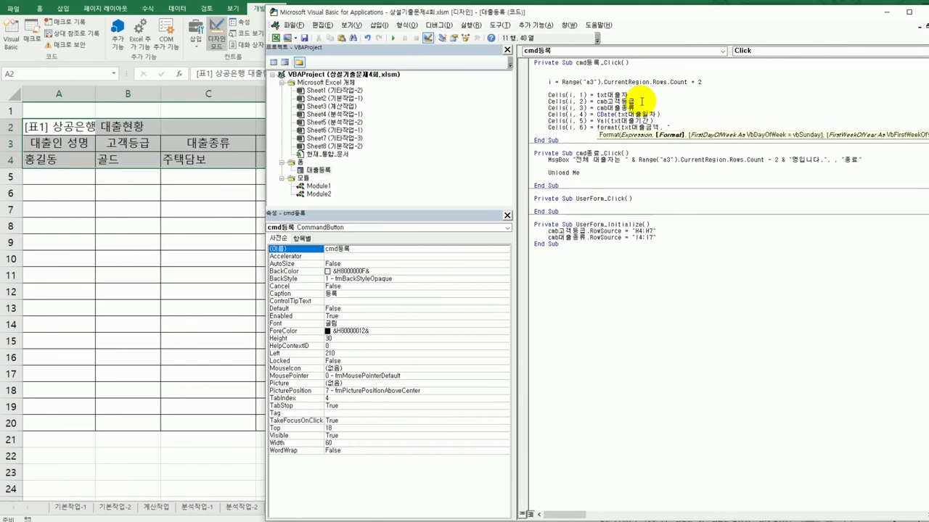
text(#,##0원"))
key(Return)
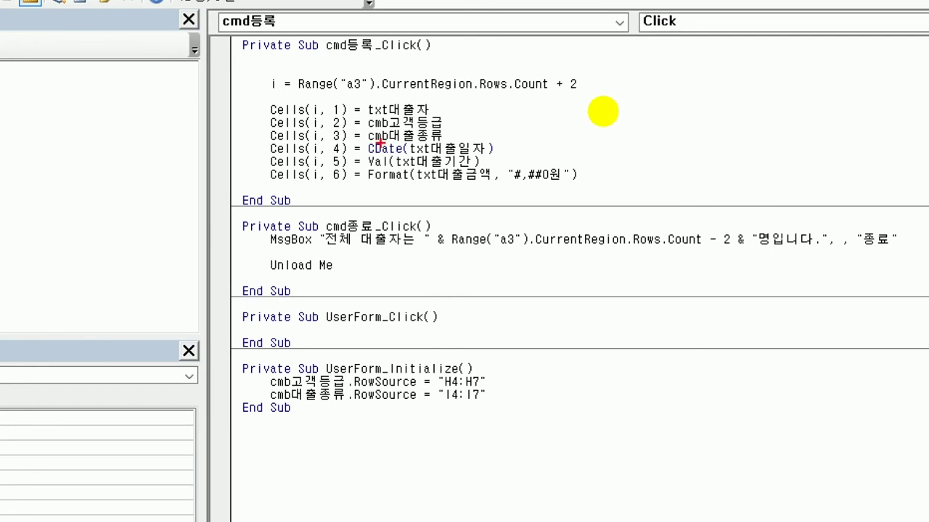
mouse_move(284, 95)
mouse_down()
mouse_move(270, 94)
mouse_move(268, 64)
mouse_up()
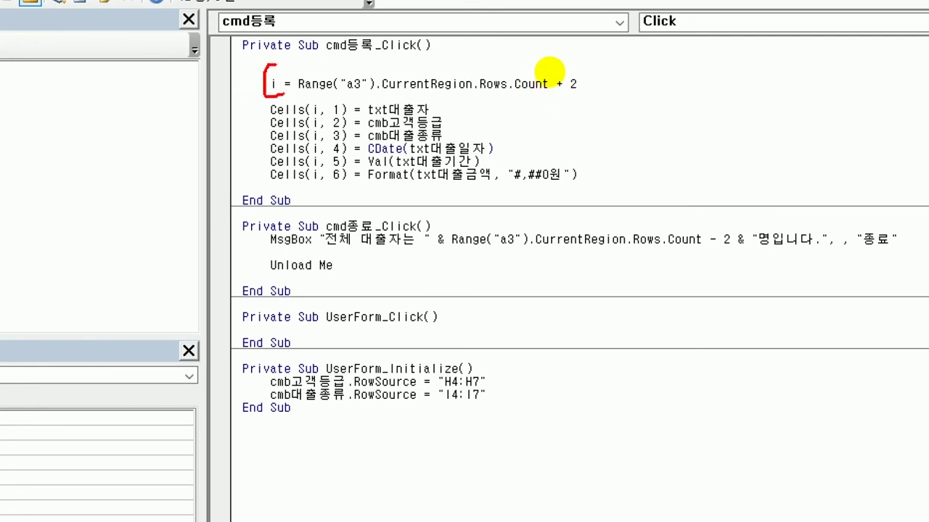
drag(299, 93, 556, 95)
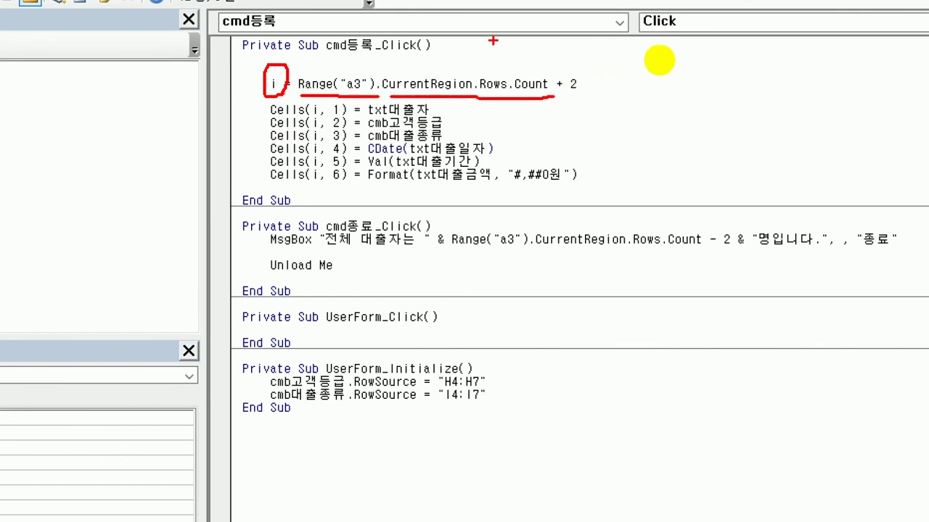
drag(489, 40, 491, 54)
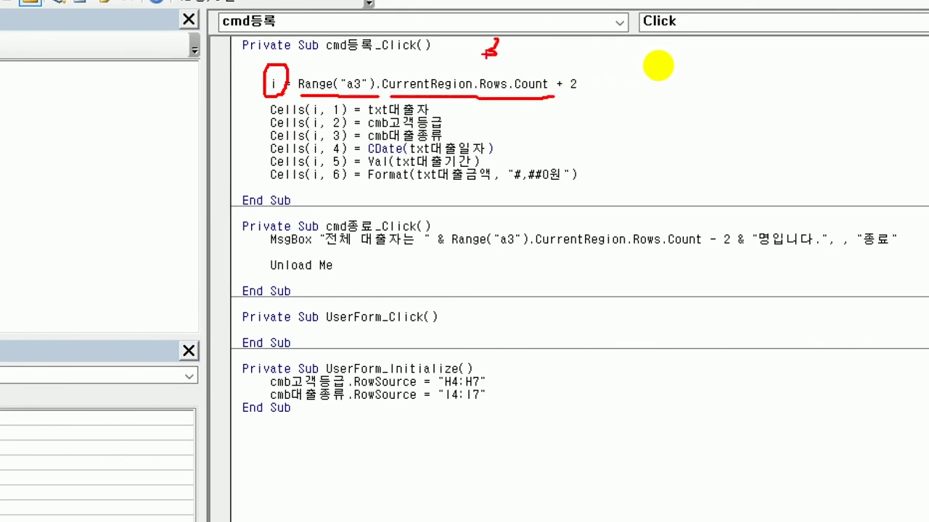
mouse_move(590, 97)
mouse_down()
mouse_move(550, 74)
mouse_move(589, 102)
mouse_up()
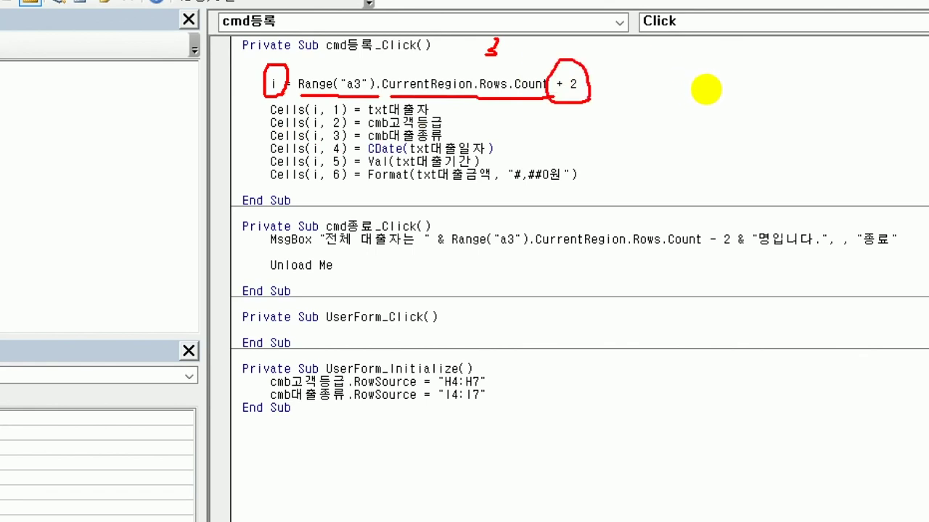
mouse_move(658, 58)
mouse_down()
mouse_move(657, 97)
mouse_move(669, 119)
mouse_move(682, 69)
mouse_up()
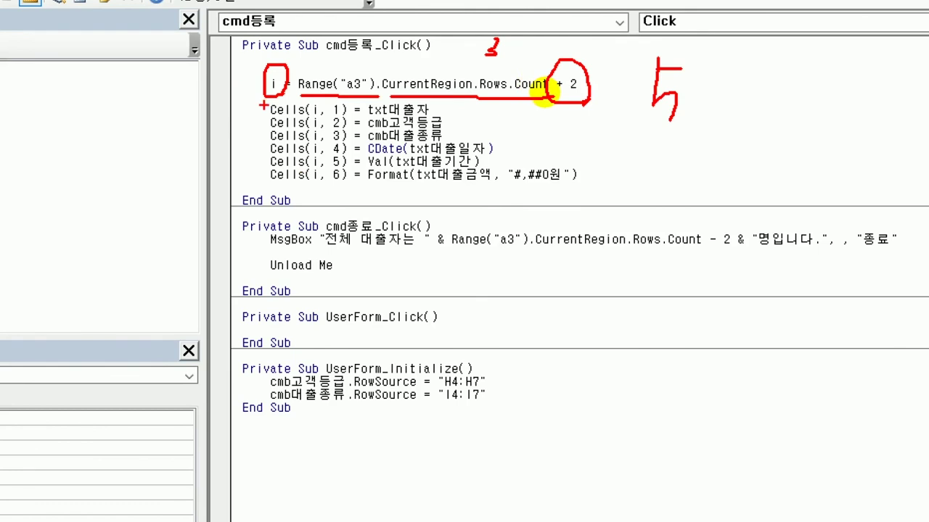
drag(262, 106, 265, 186)
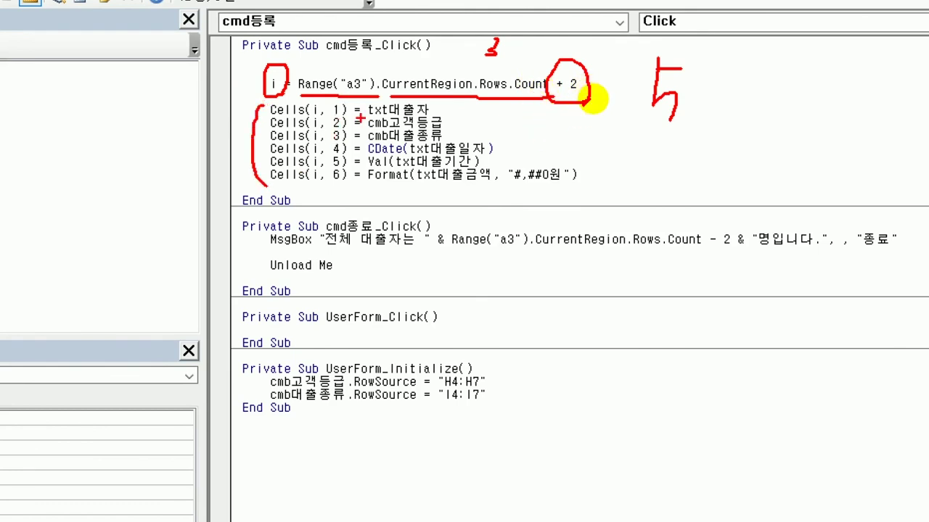
drag(289, 70, 313, 54)
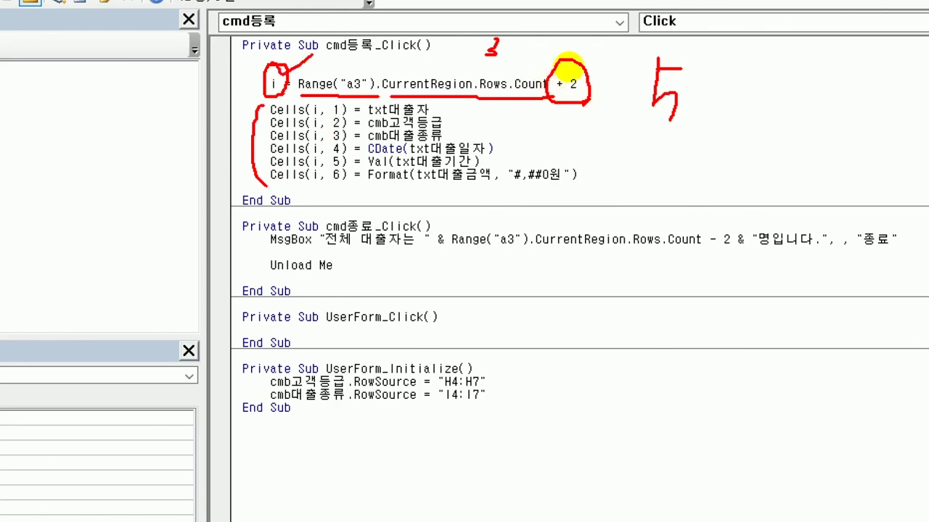
drag(328, 107, 334, 187)
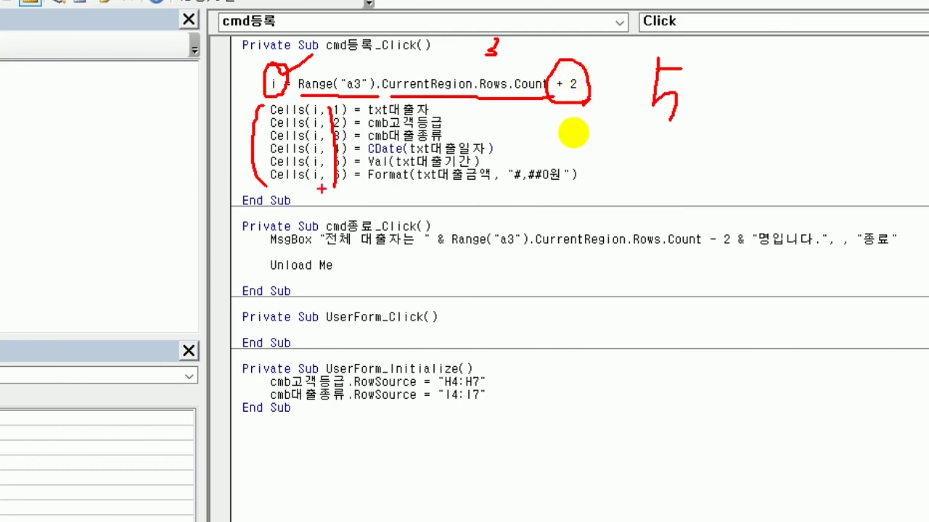
drag(359, 110, 367, 177)
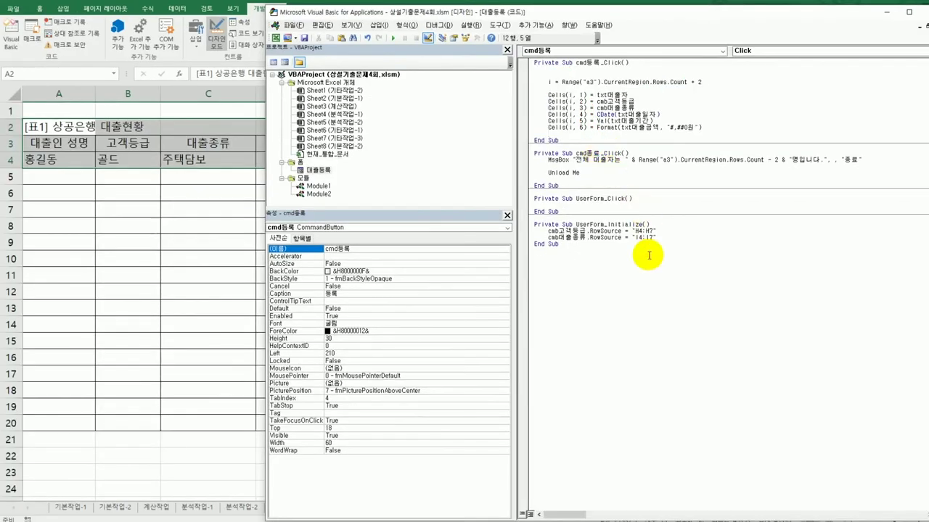
Step: Close the VBA code editor and turn off design mode on the 기타작업-3 sheet
click(470, 431)
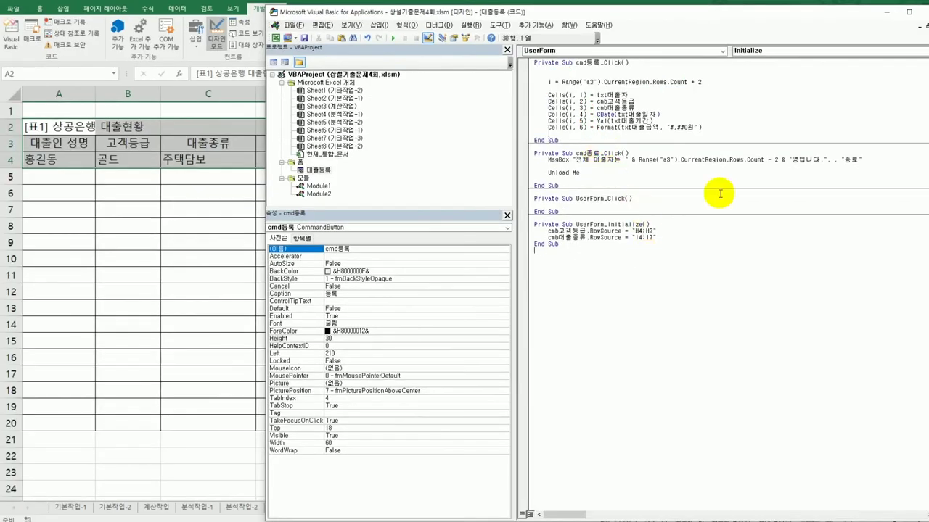
click(923, 22)
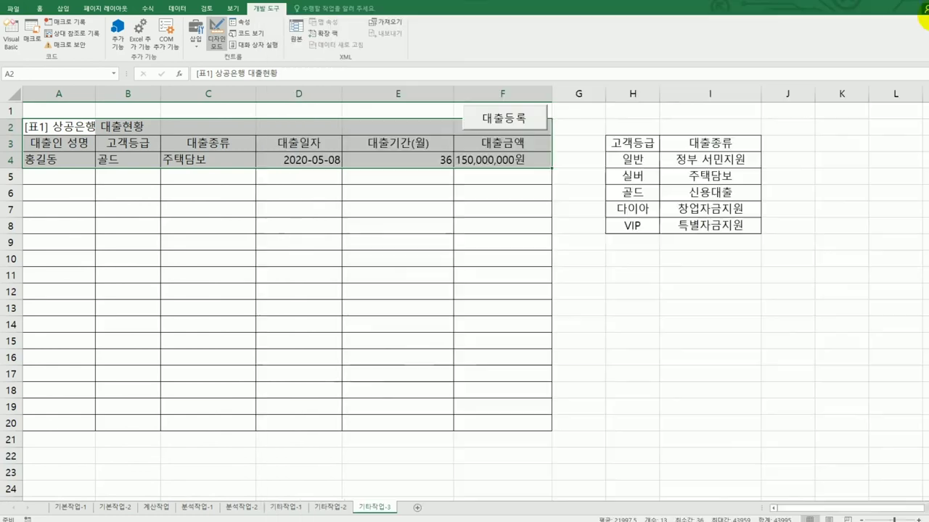
click(590, 273)
click(218, 45)
click(338, 276)
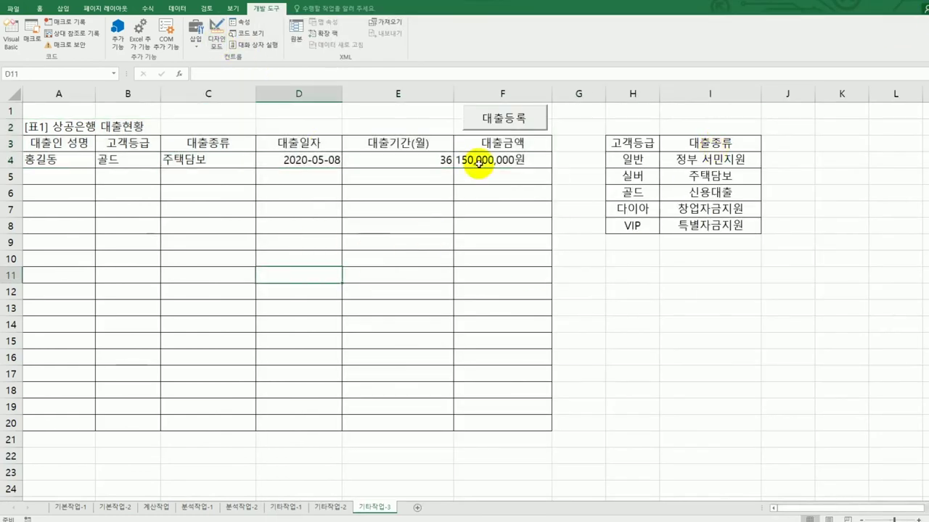
Step: Open the 대출등록 form from the sheet and enter the borrower's name, 고객등급 실버 and 대출종류 주택담보
click(498, 119)
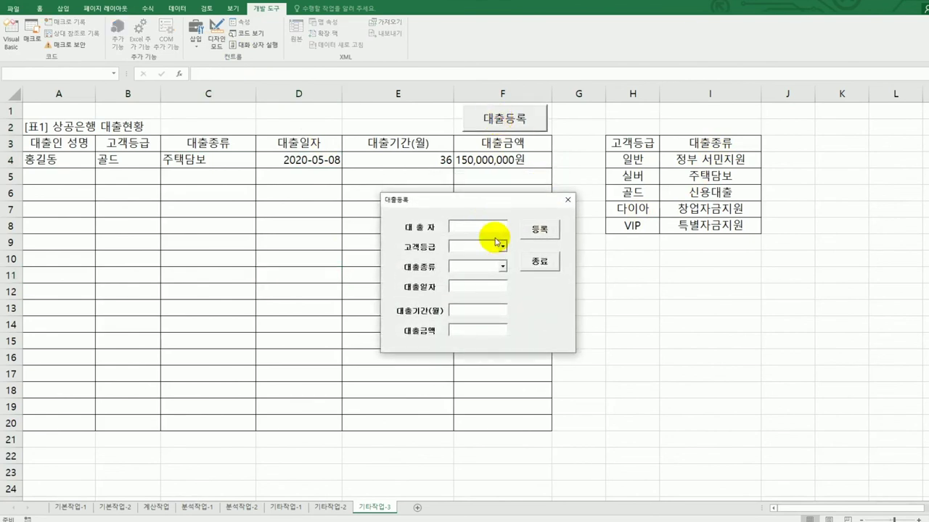
text(강호동)
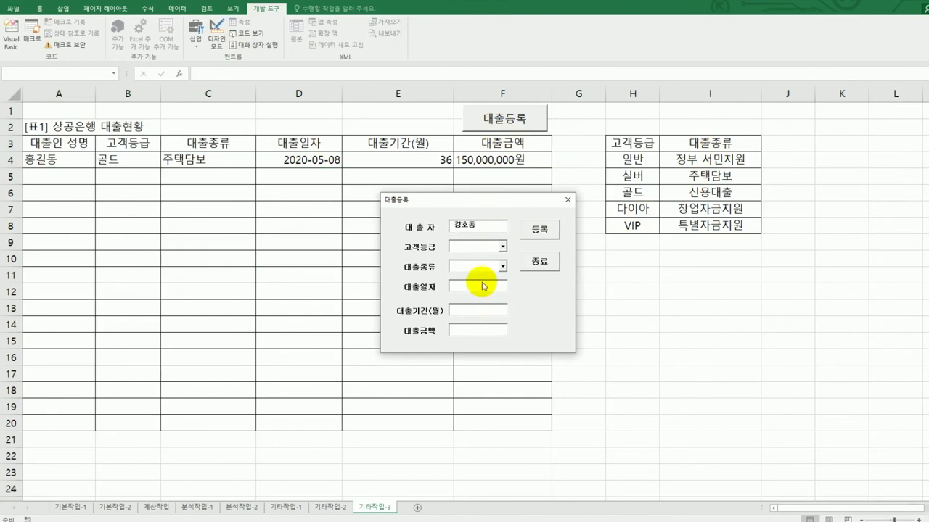
click(500, 245)
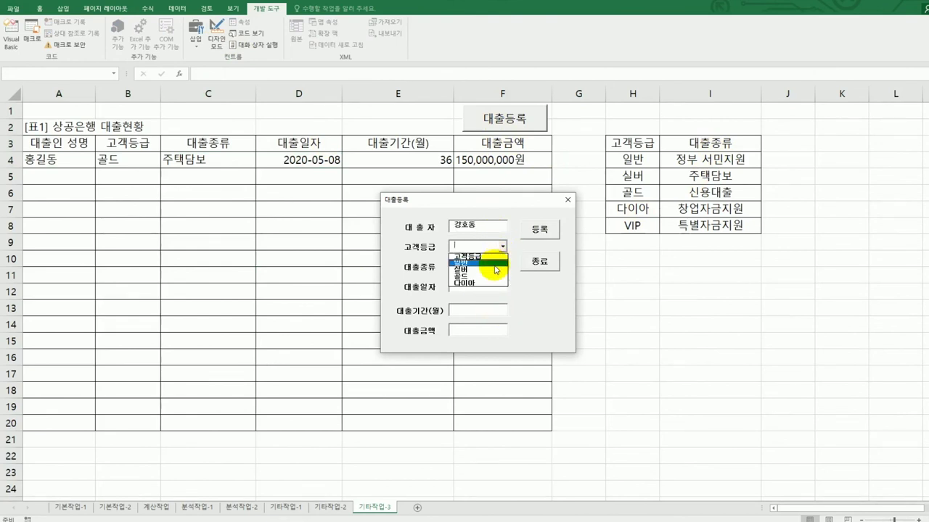
click(491, 269)
click(501, 266)
click(494, 292)
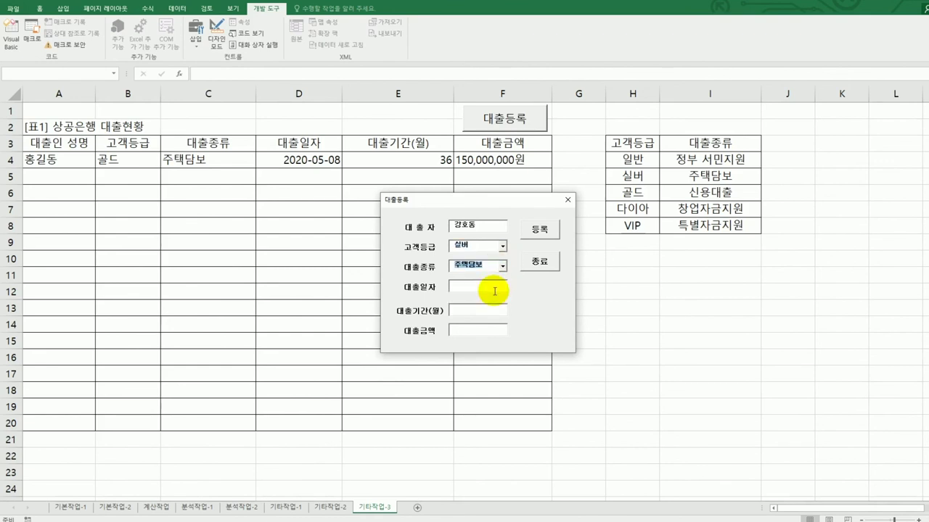
Step: Set 대출일자 to 2022-1-1, 대출기간(월) to 36 and 대출금액 to 15000000, and register the loan entry
text(2022-1-1)
click(488, 306)
text(36)
click(478, 330)
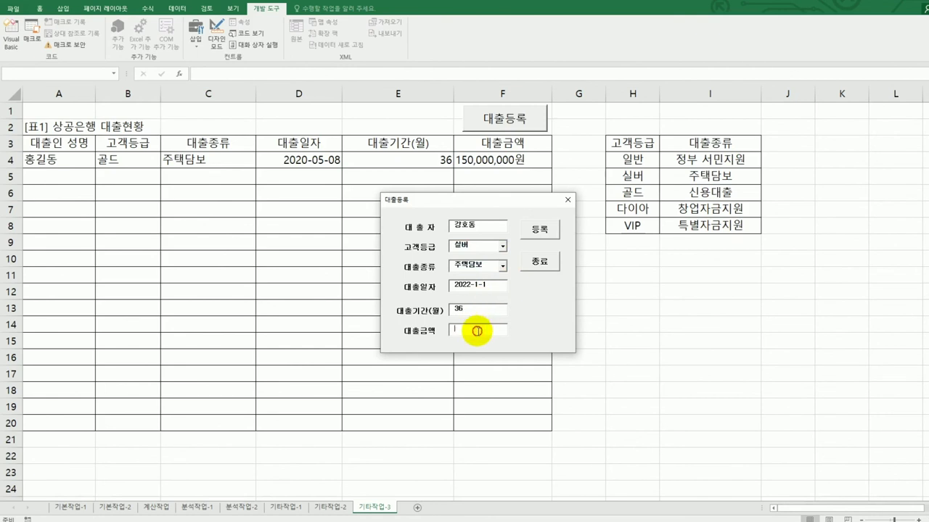
text(15000000)
click(541, 233)
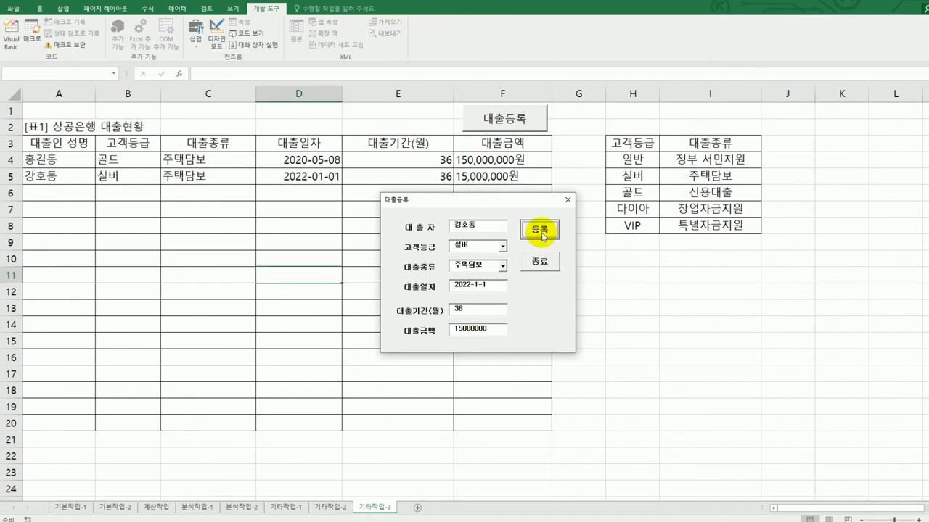